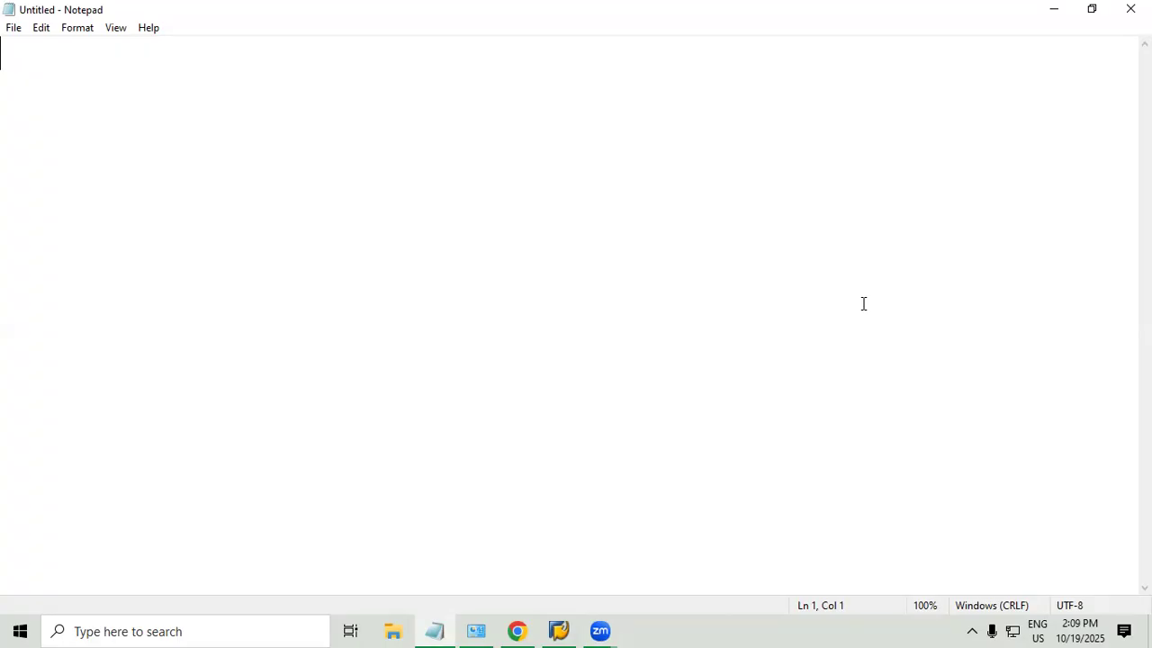
Write "MM01 Create material with Pipeline option" as the first line of the blank note.
{"action": "type", "text": "mm"}
{"action": "key", "text": "BackSpace"}
{"action": "key", "text": "BackSpace"}
{"action": "type", "text": "MM01    "}
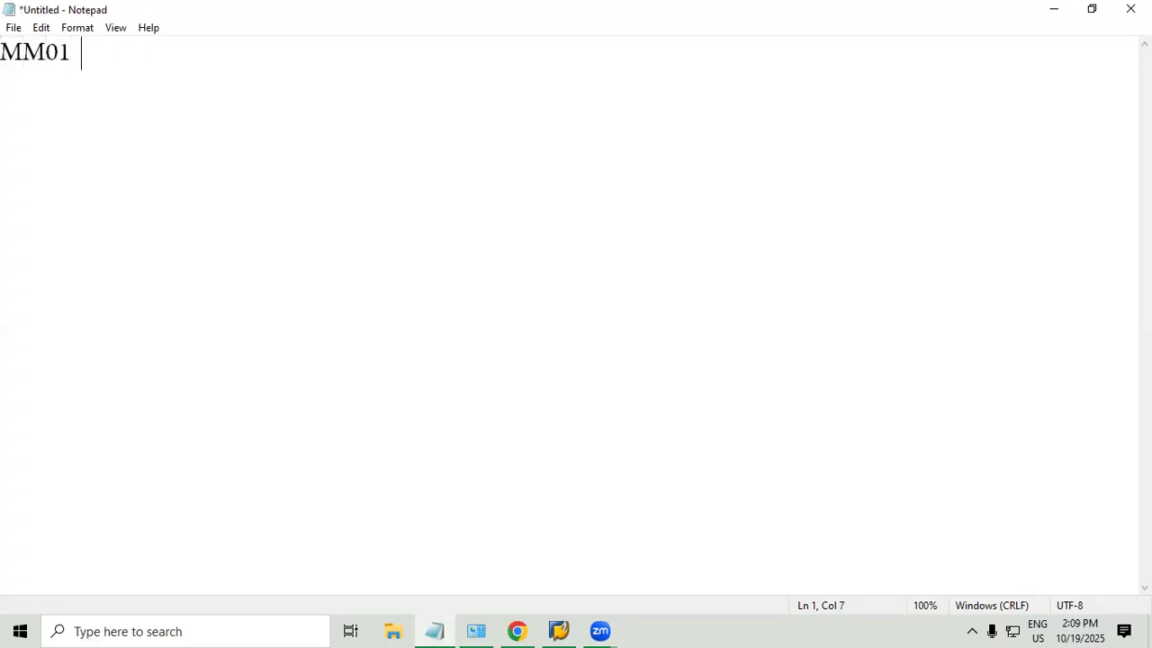
{"action": "type", "text": "Create mate"}
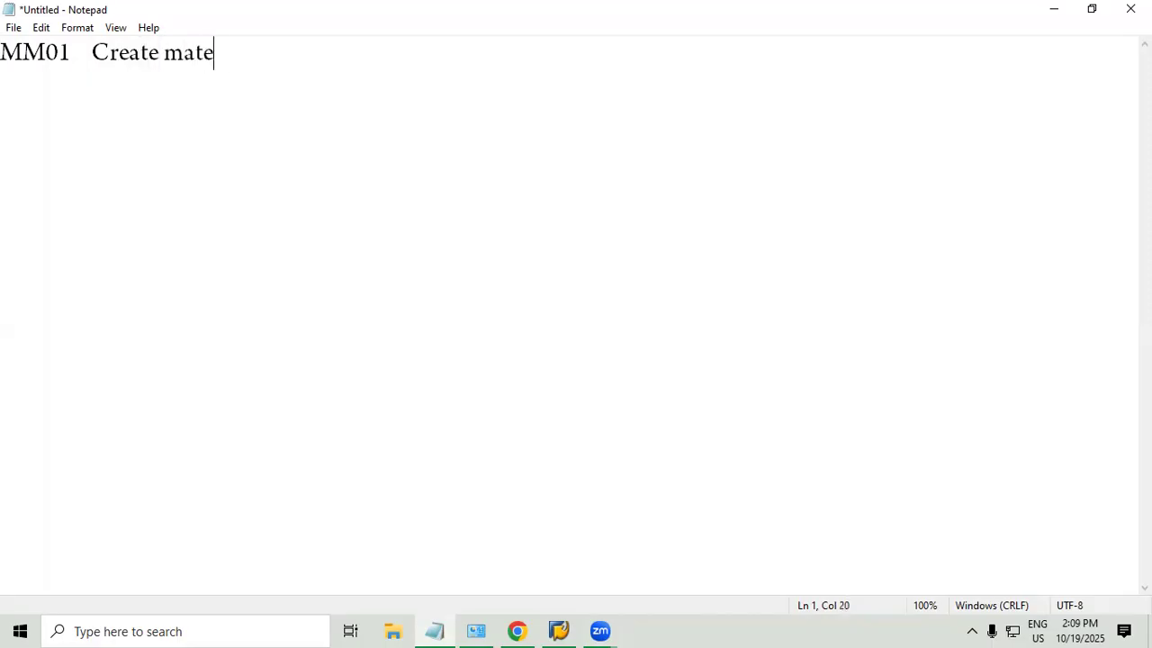
{"action": "type", "text": "rial with P"}
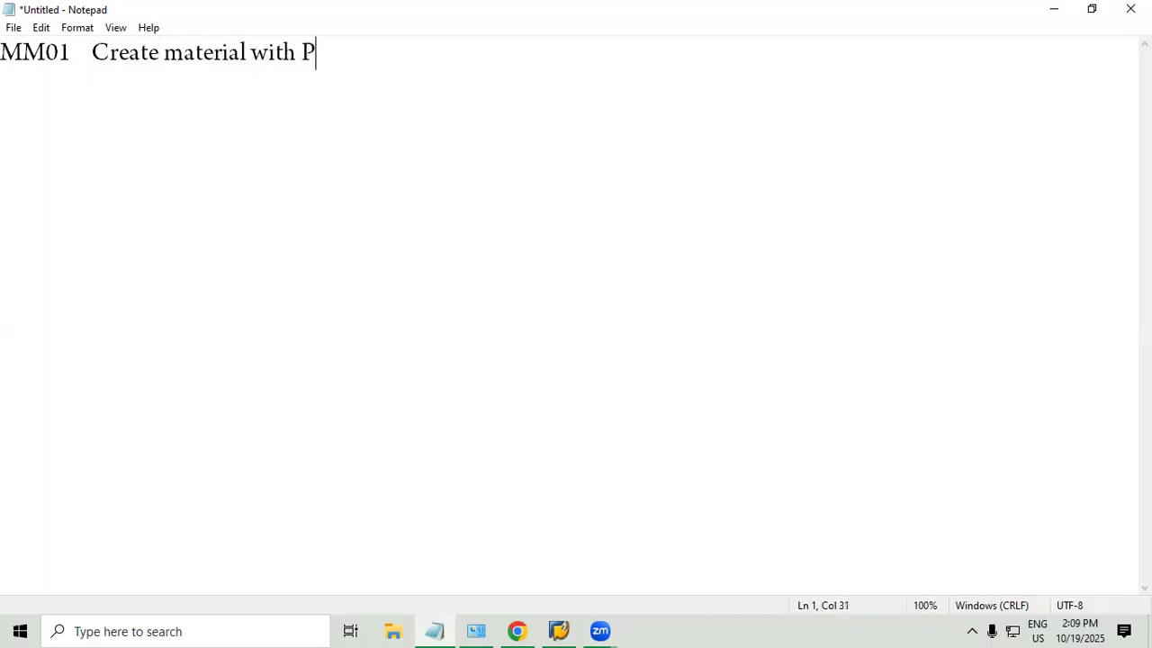
{"action": "type", "text": "ipeline option"}
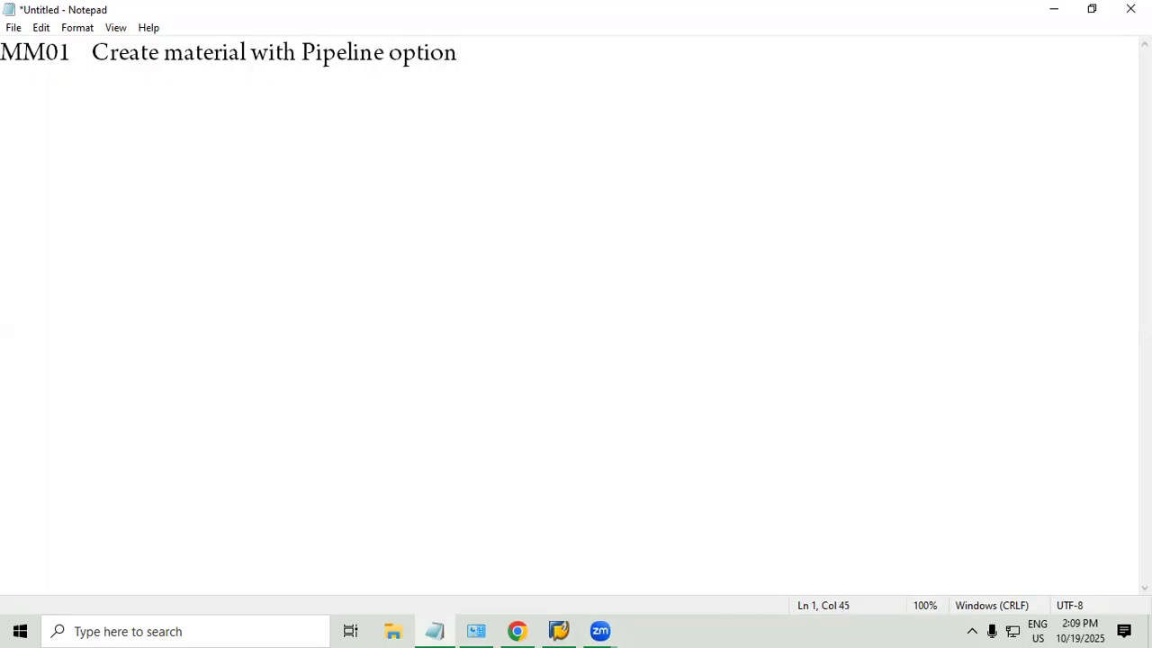
Add a second line reading "ME11 (Material Supplier Link)", with a gap between the code and its description.
{"action": "key", "text": "Return"}
{"action": "type", "text": "ME11"}
{"action": "key", "text": "Tab"}
{"action": "type", "text": "("}
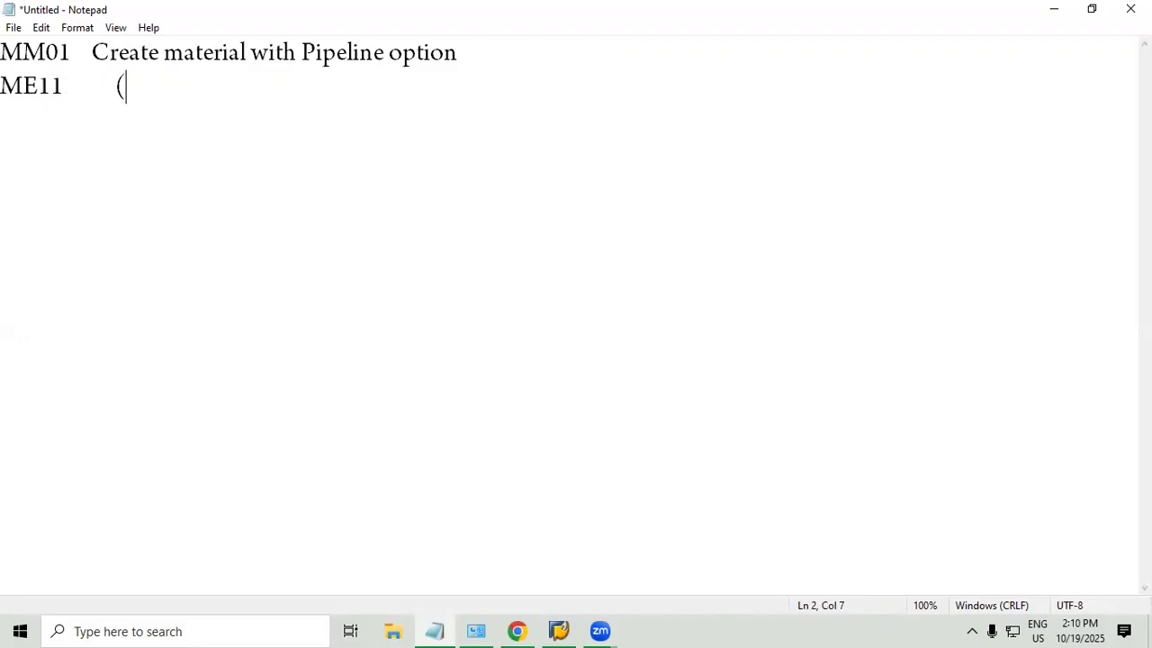
{"action": "type", "text": "m"}
{"action": "key", "text": "BackSpace"}
{"action": "type", "text": "Materia"}
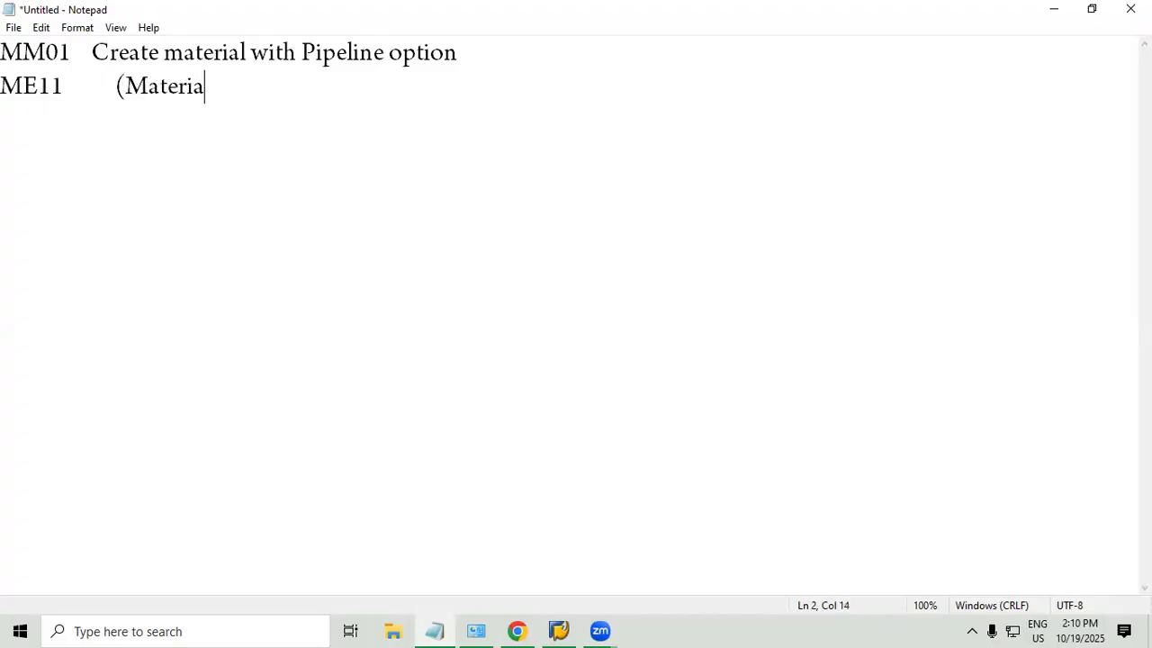
{"action": "type", "text": "l Supplier Link)"}
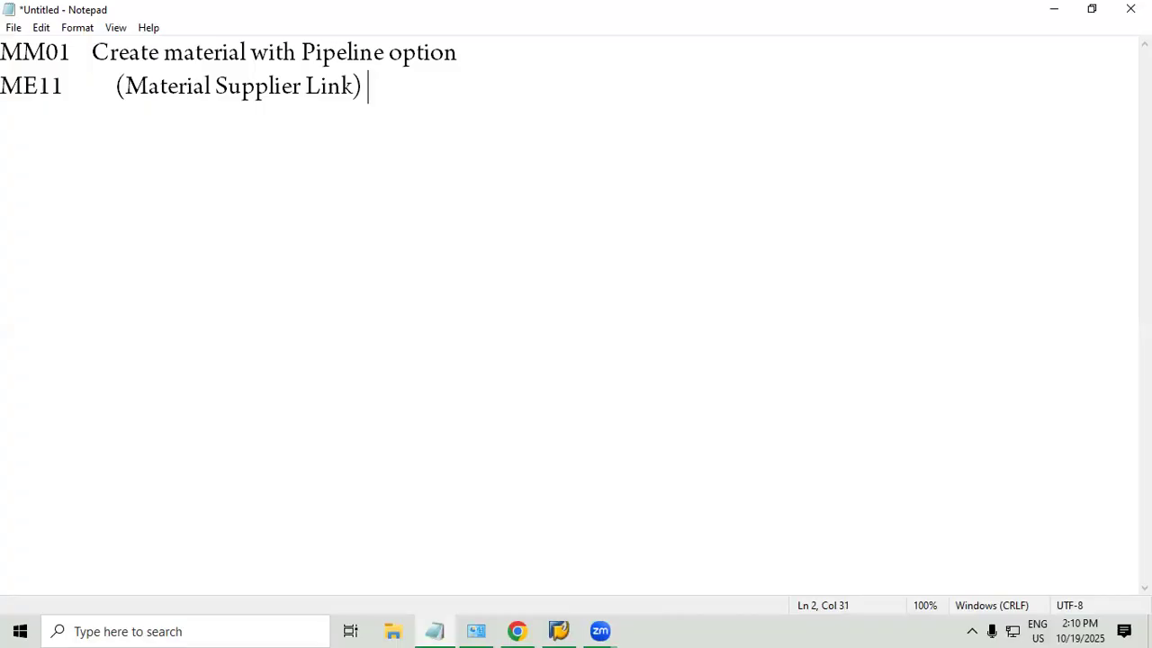
Enter the transaction code ME1M on a new third line.
{"action": "key", "text": "Return"}
{"action": "type", "text": "ME"}
{"action": "type", "text": "1"}
{"action": "key", "text": "BackSpace"}
{"action": "key", "text": "BackSpace"}
{"action": "key", "text": "BackSpace"}
{"action": "type", "text": "ME1M   "}
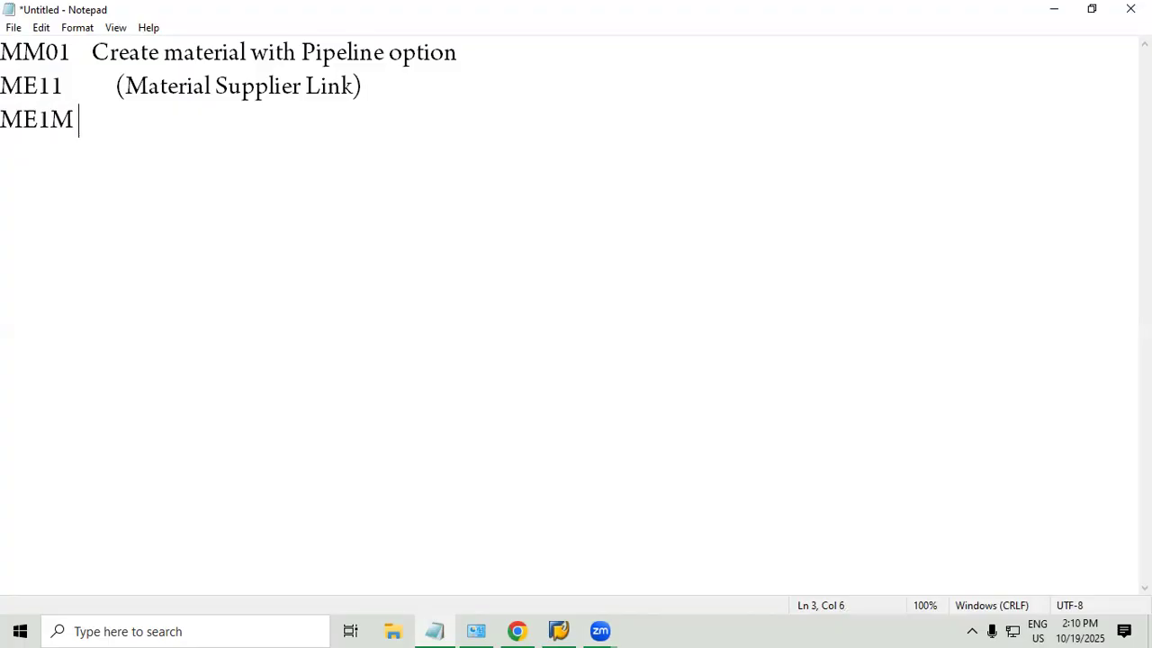
Complete the ME1M line with the description "(List of Vendor Supplies specific material)".
{"action": "type", "text": "     ("}
{"action": "type", "text": "List of "}
{"action": "type", "text": "Ms"}
{"action": "key", "text": "BackSpace"}
{"action": "type", "text": "atei"}
{"action": "key", "text": "BackSpace"}
{"action": "key", "text": "BackSpace"}
{"action": "key", "text": "BackSpace"}
{"action": "key", "text": "BackSpace"}
{"action": "key", "text": "BackSpace"}
{"action": "type", "text": "Vendor"}
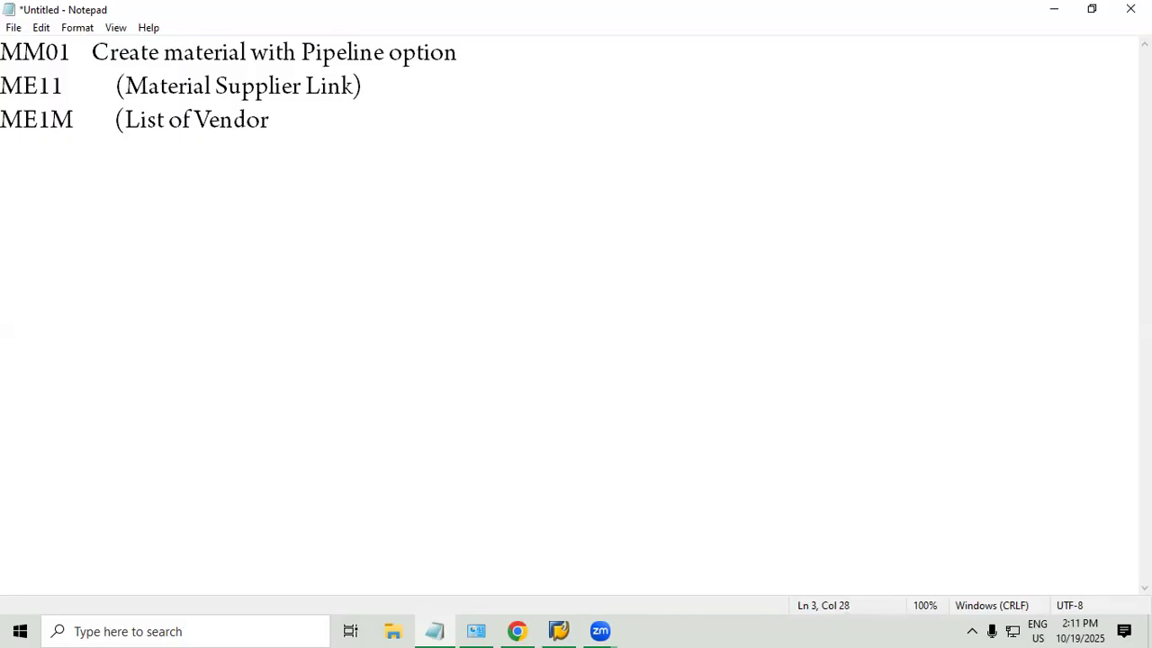
{"action": "type", "text": " Supplies specific material)"}
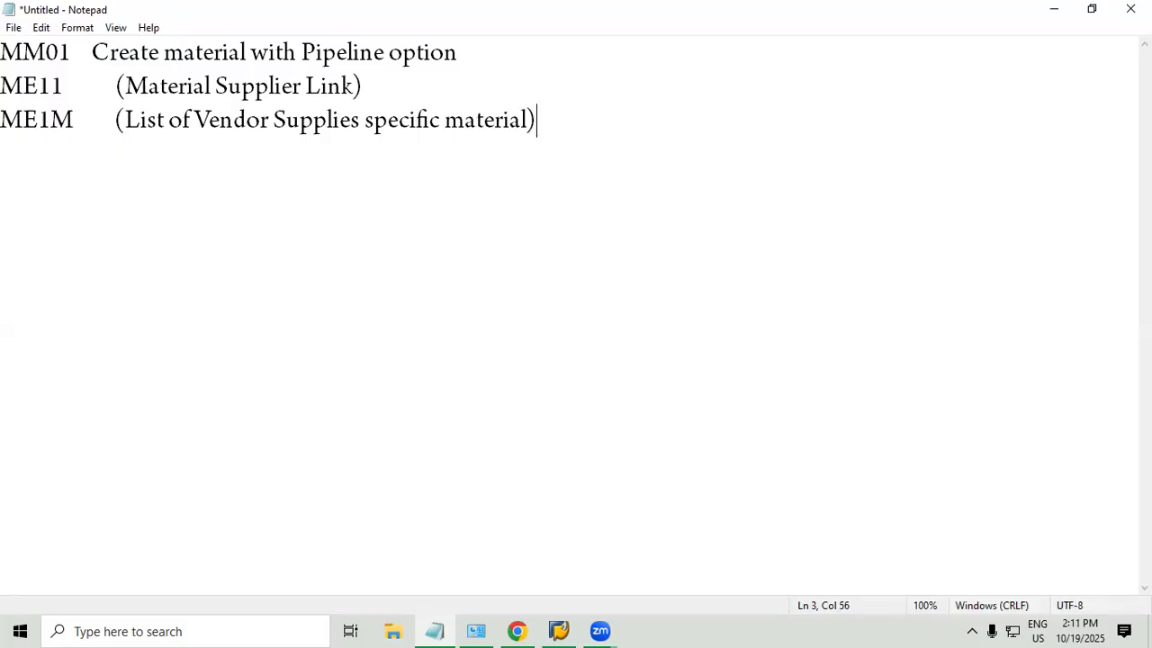
Add a fourth line reading "ME1L (List of Material Supplies by specific Vendor)".
{"action": "key", "text": "Return"}
{"action": "type", "text": "ME1L        "}
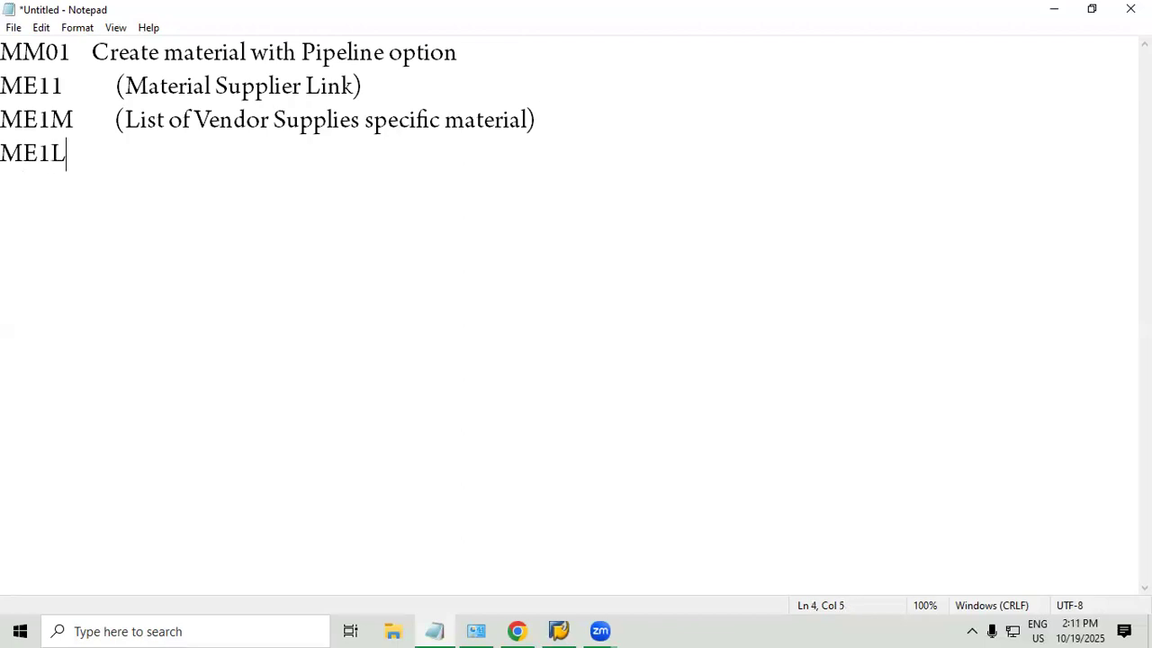
{"action": "type", "text": " (List of M"}
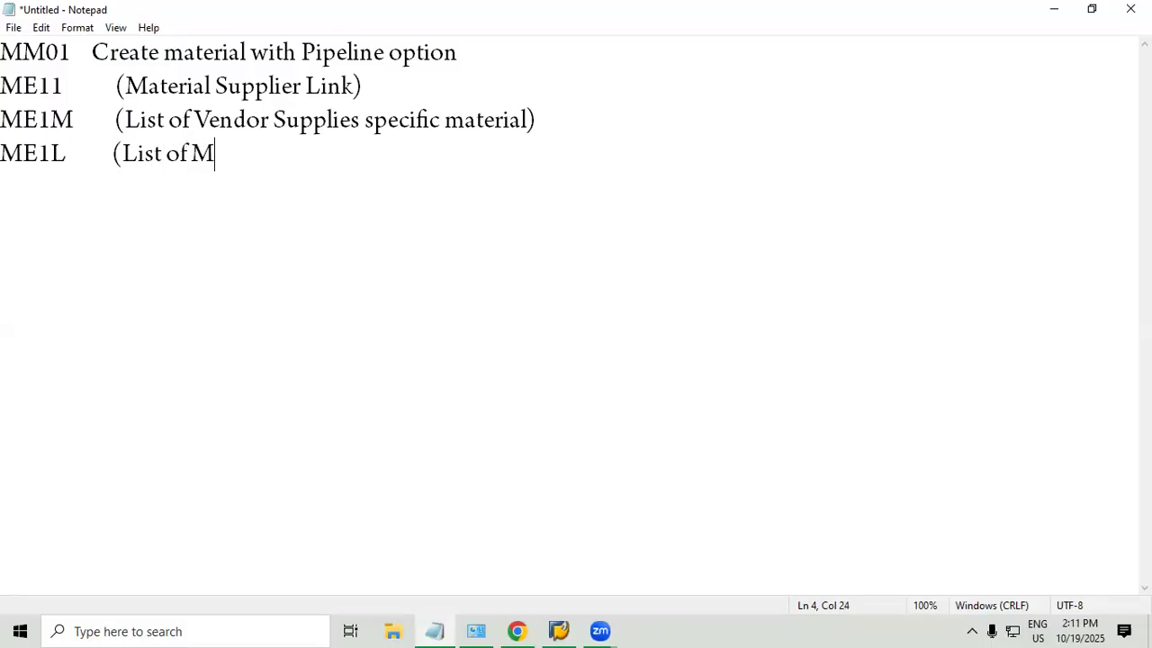
{"action": "type", "text": "aterial Su"}
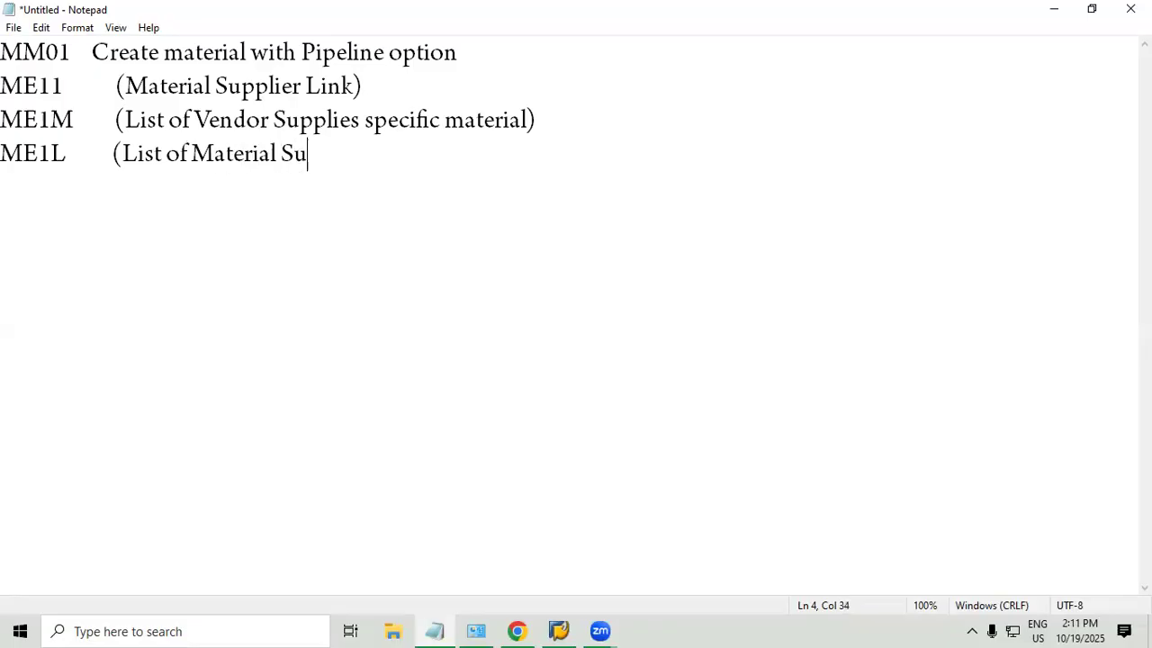
{"action": "type", "text": "ppliers"}
{"action": "key", "text": "BackSpace"}
{"action": "key", "text": "BackSpace"}
{"action": "type", "text": "s by"}
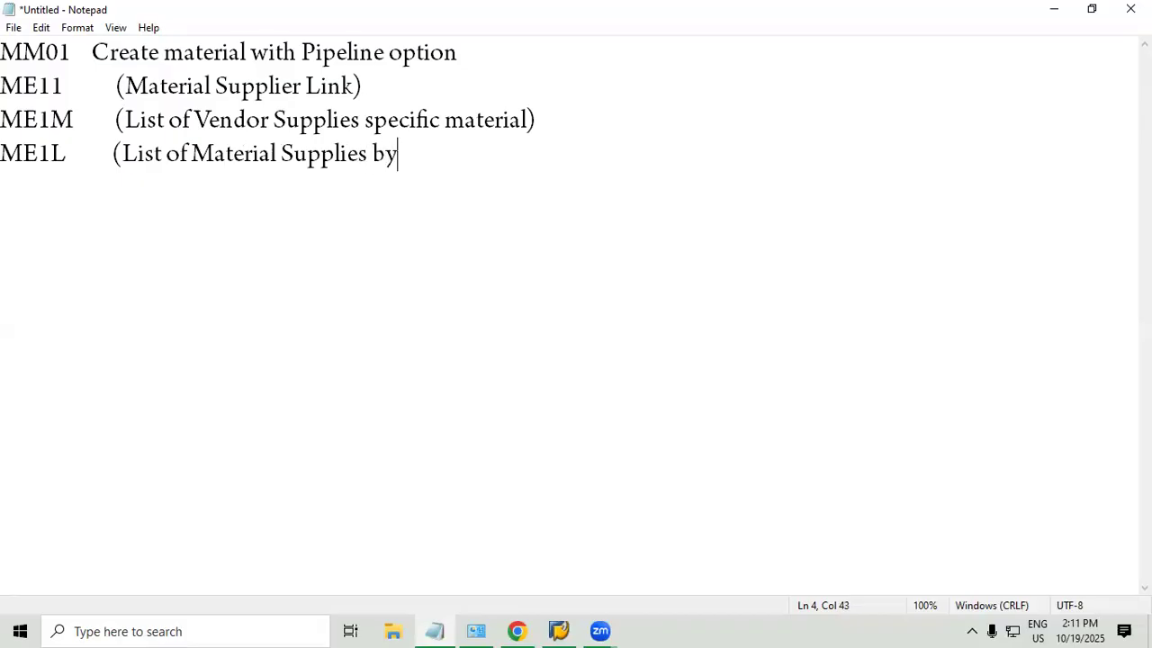
{"action": "type", "text": " specfi"}
{"action": "key", "text": "BackSpace"}
{"action": "key", "text": "BackSpace"}
{"action": "type", "text": "if"}
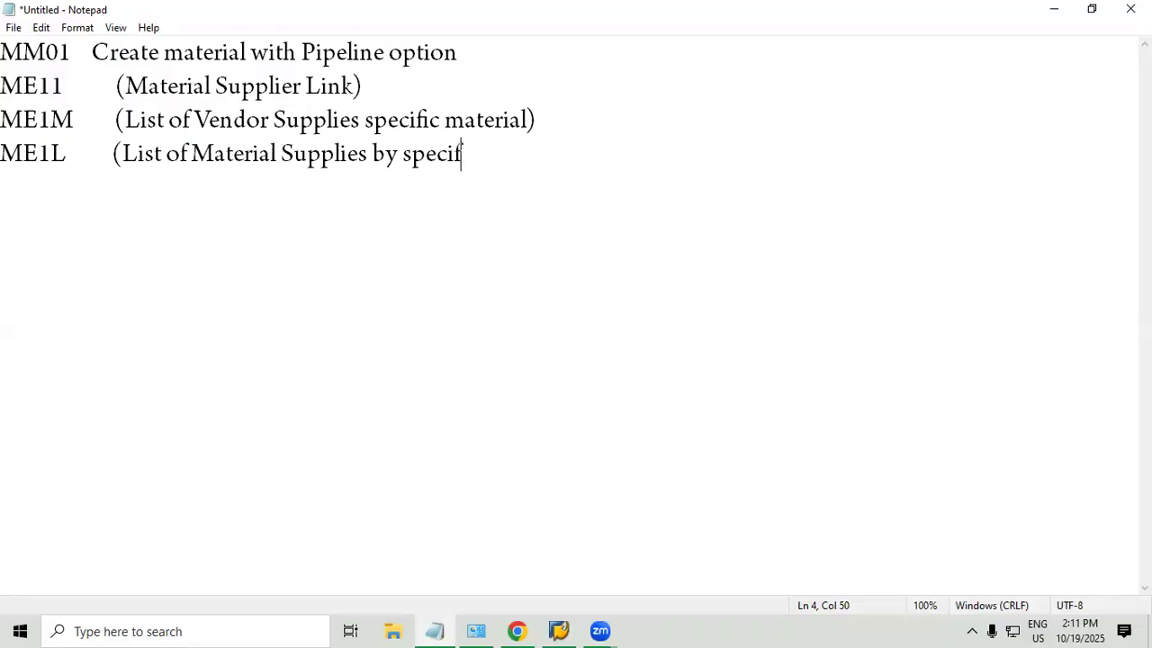
{"action": "type", "text": "ic Vendor)"}
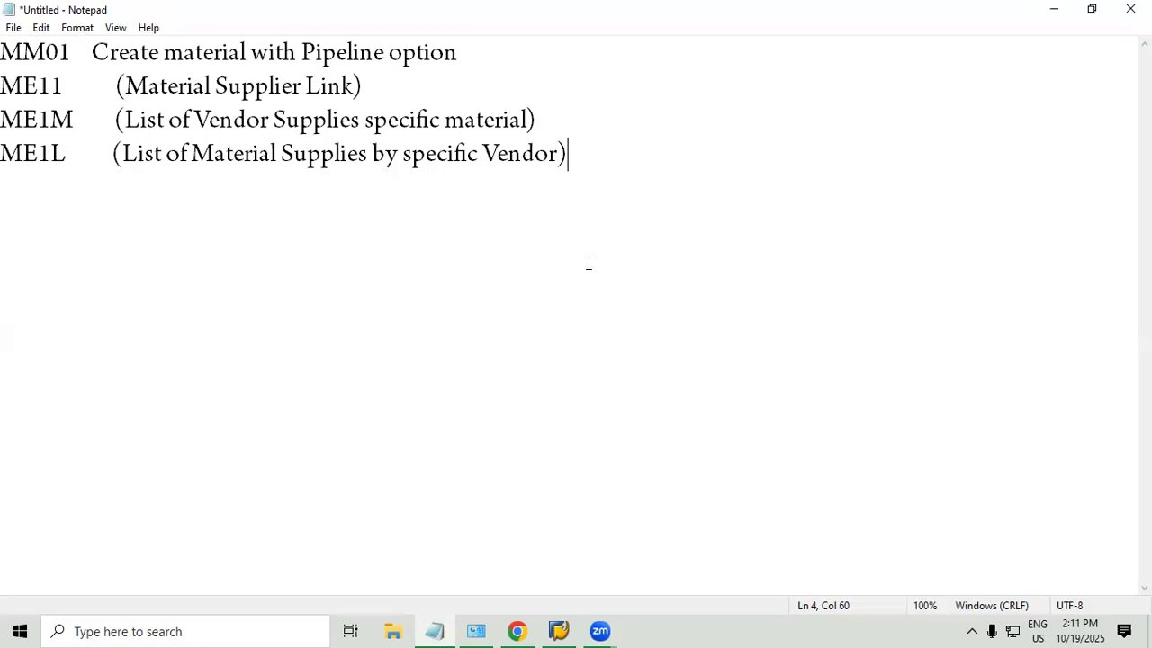
Review the ME11 line and the two report lines ME1M and ME1L by highlighting them.
{"action": "left_click_drag", "start_coordinate": [576, 153], "coordinate": [8, 122]}
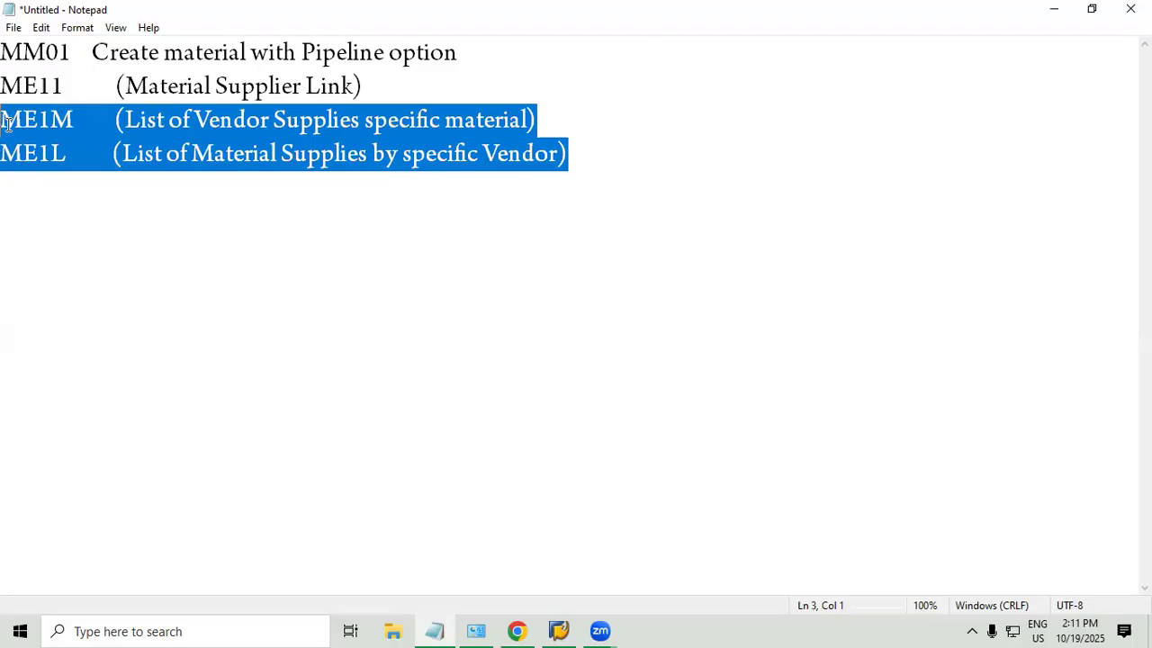
{"action": "left_click", "coordinate": [595, 148]}
{"action": "left_click_drag", "start_coordinate": [593, 154], "coordinate": [7, 122]}
{"action": "left_click", "coordinate": [8, 123]}
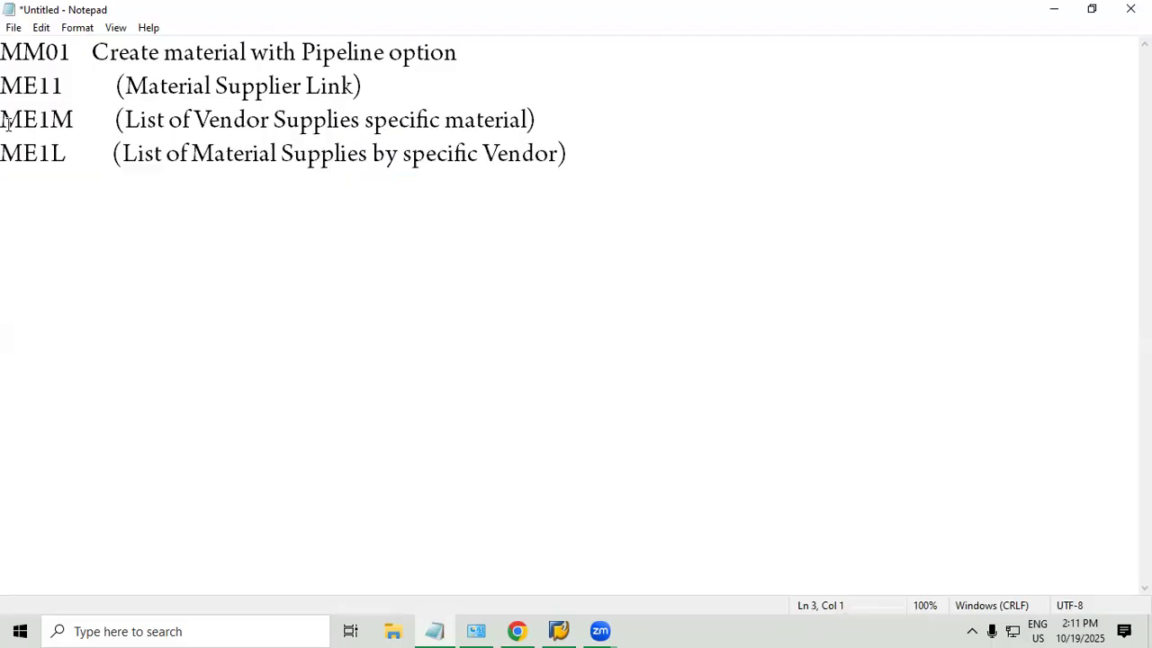
{"action": "left_click_drag", "start_coordinate": [602, 155], "coordinate": [4, 122]}
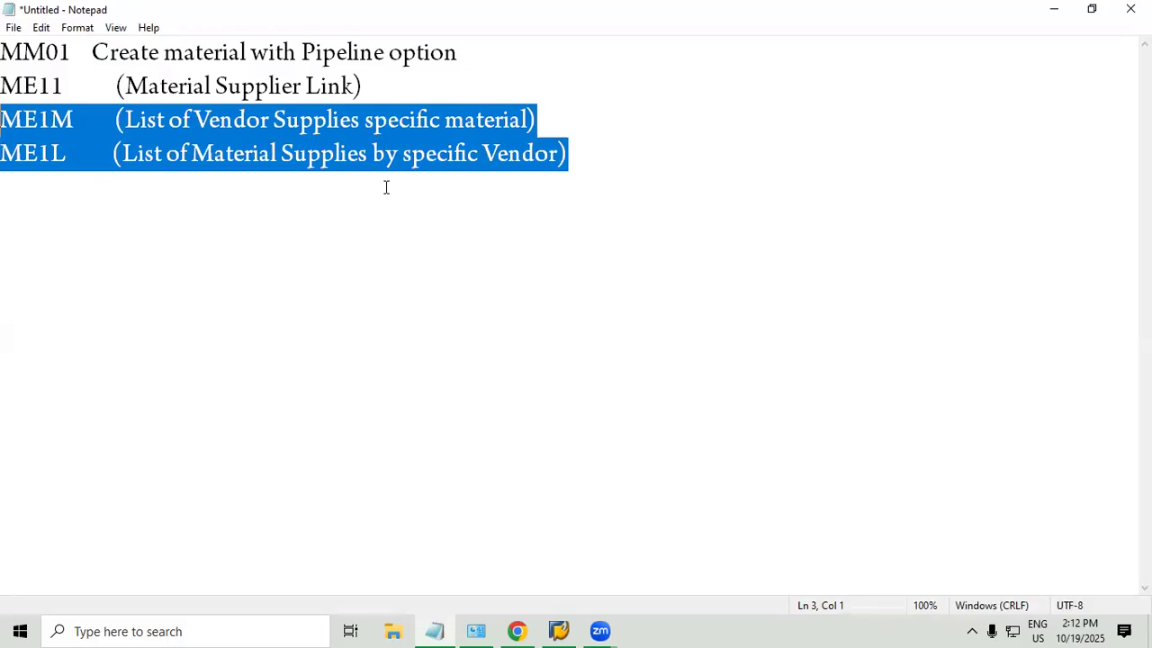
{"action": "left_click_drag", "start_coordinate": [3, 85], "coordinate": [374, 88]}
{"action": "left_click", "coordinate": [123, 154]}
{"action": "left_click_drag", "start_coordinate": [3, 120], "coordinate": [584, 159]}
{"action": "left_click", "coordinate": [583, 160]}
{"action": "double_click", "coordinate": [11, 83]}
{"action": "left_click", "coordinate": [421, 80], "text": "shift"}
Enter the transaction code MIRO on a new line below ME1L.
{"action": "left_click", "coordinate": [603, 146]}
{"action": "key", "text": "Return"}
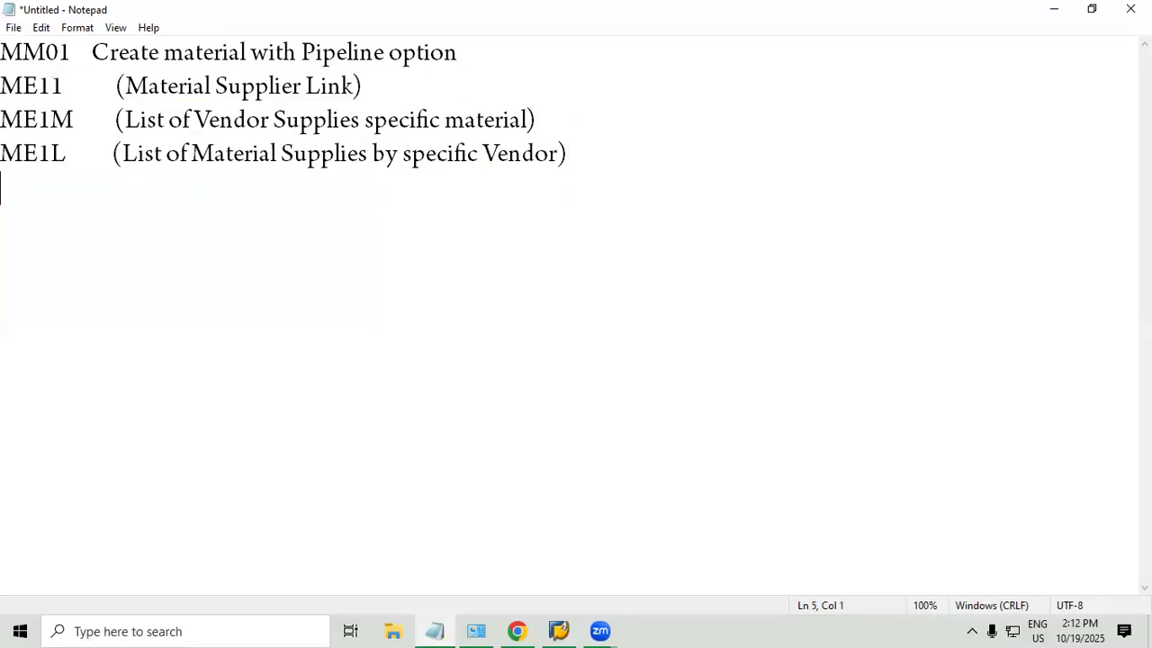
{"action": "type", "text": "m9"}
{"action": "key", "text": "BackSpace"}
{"action": "key", "text": "BackSpace"}
{"action": "type", "text": "MIRO"}
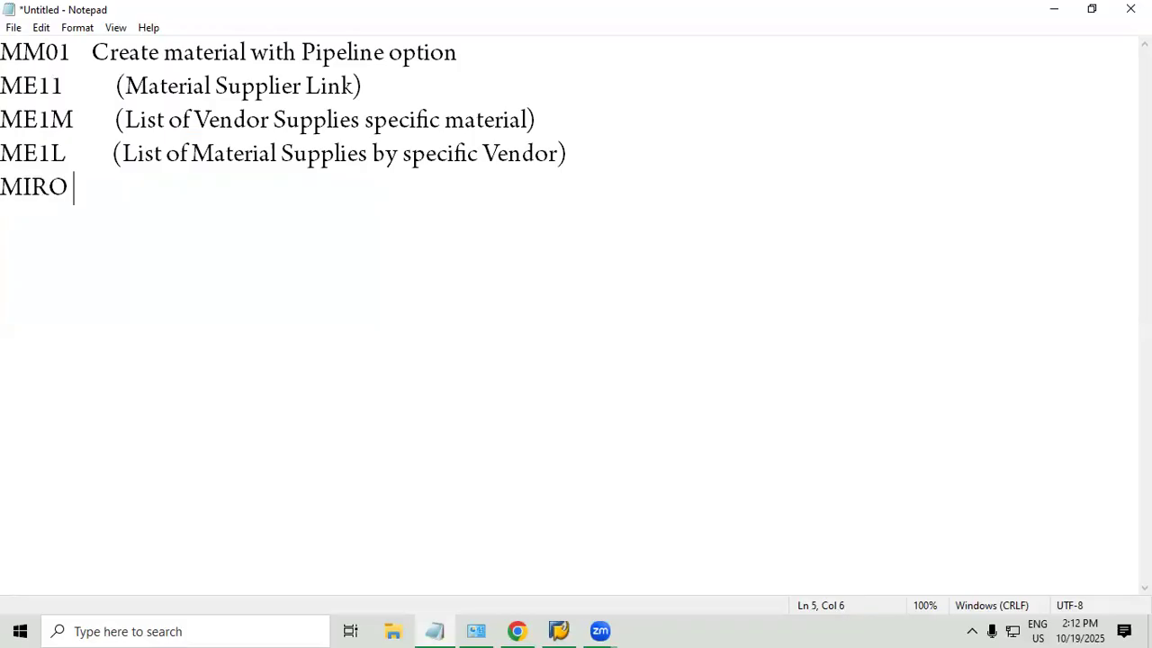
Complete the MIRO line with the description "(For Receiving Entry for Material)".
{"action": "type", "text": "(For Receiving M"}
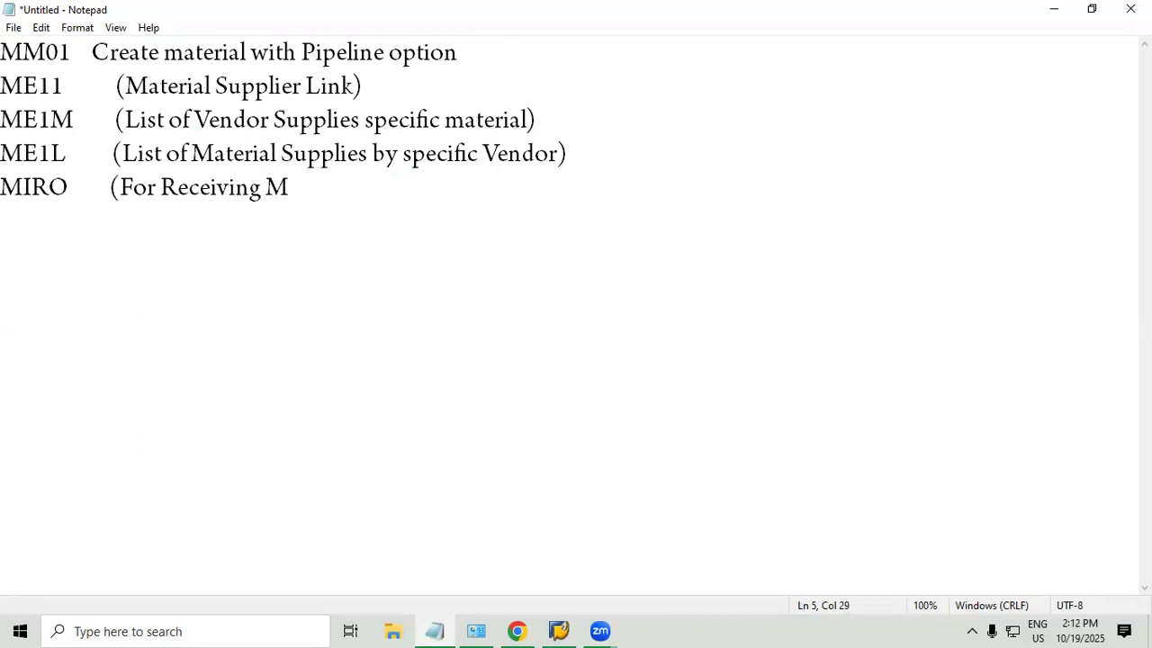
{"action": "key", "text": "BackSpace"}
{"action": "type", "text": "Entry of"}
{"action": "key", "text": "BackSpace"}
{"action": "key", "text": "BackSpace"}
{"action": "type", "text": "o"}
{"action": "key", "text": "BackSpace"}
{"action": "type", "text": "for "}
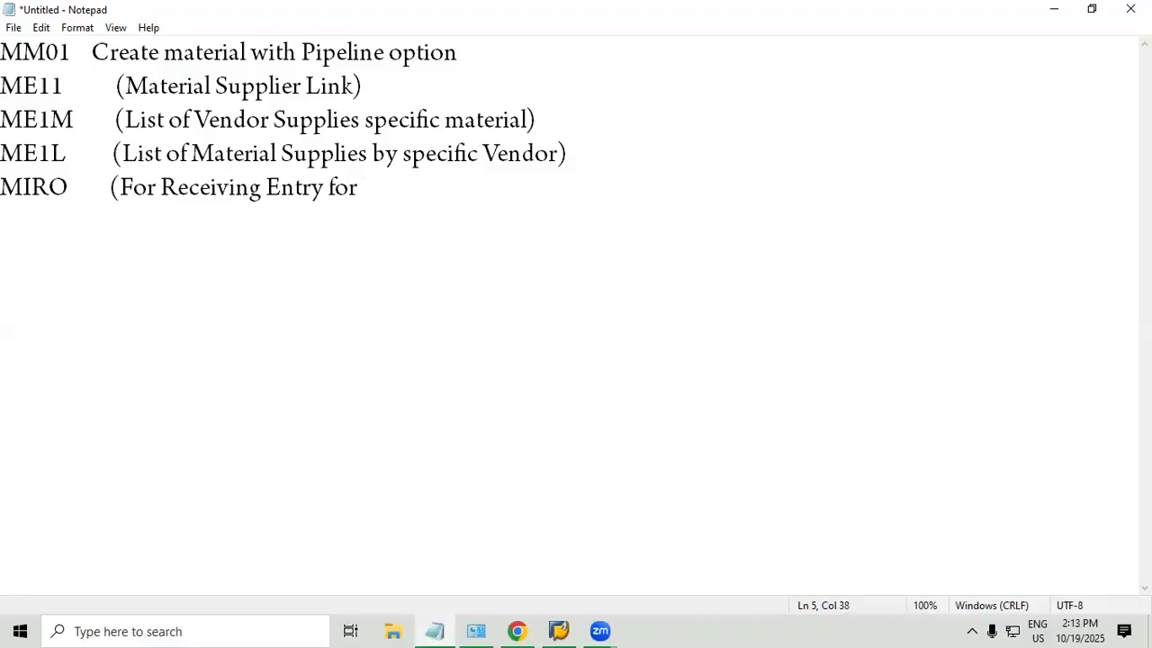
{"action": "type", "text": "Material)"}
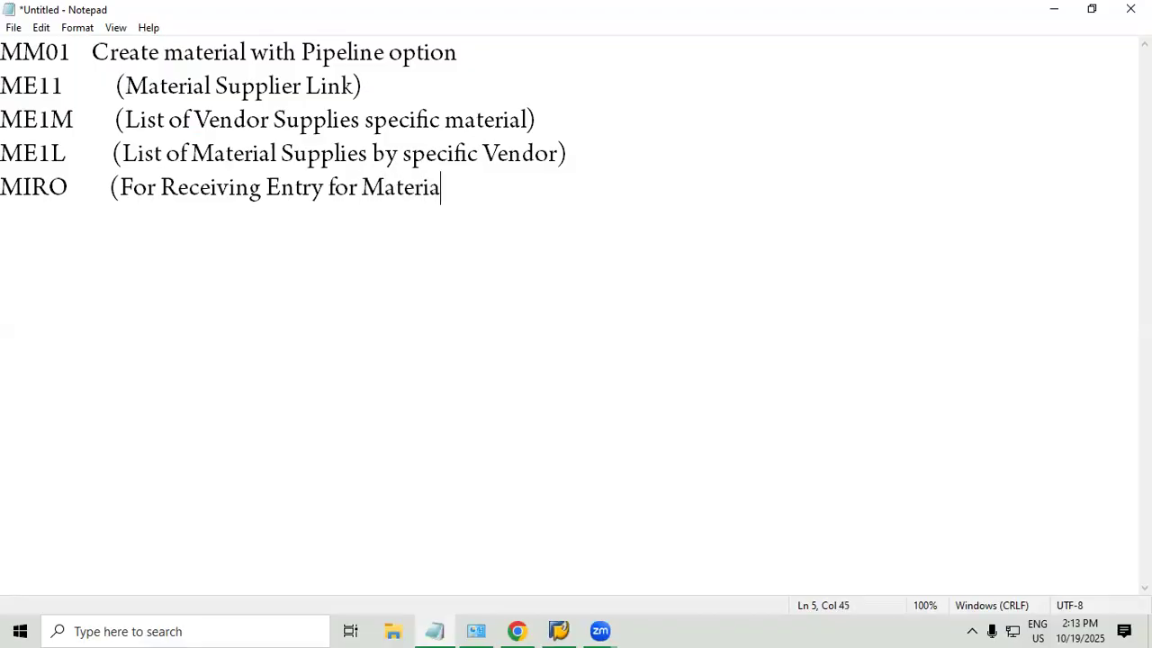
Add a new line below the receiving entry and correct that entry's code to MIGO.
{"action": "key", "text": "Return"}
{"action": "left_click_drag", "start_coordinate": [30, 184], "coordinate": [41, 182]}
{"action": "type", "text": "G"}
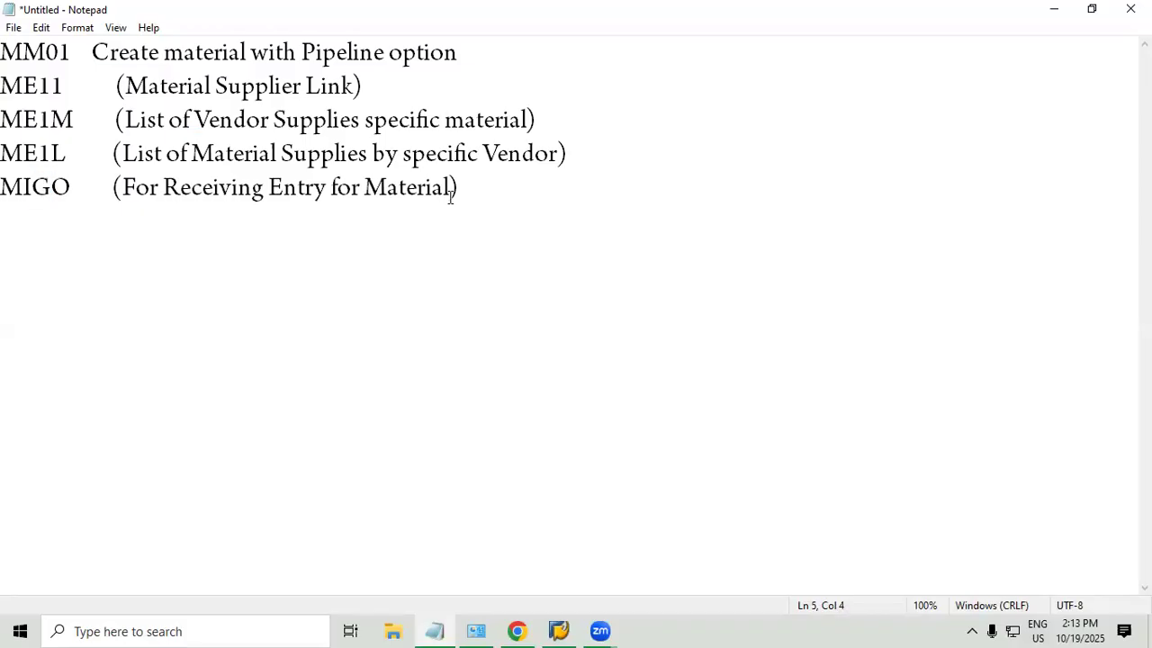
Write "MRKO (Invoicing Process for Pipelining Process)" on the empty line below MIGO.
{"action": "left_click", "coordinate": [495, 190]}
{"action": "key", "text": "Down"}
{"action": "type", "text": "MRKO      ("}
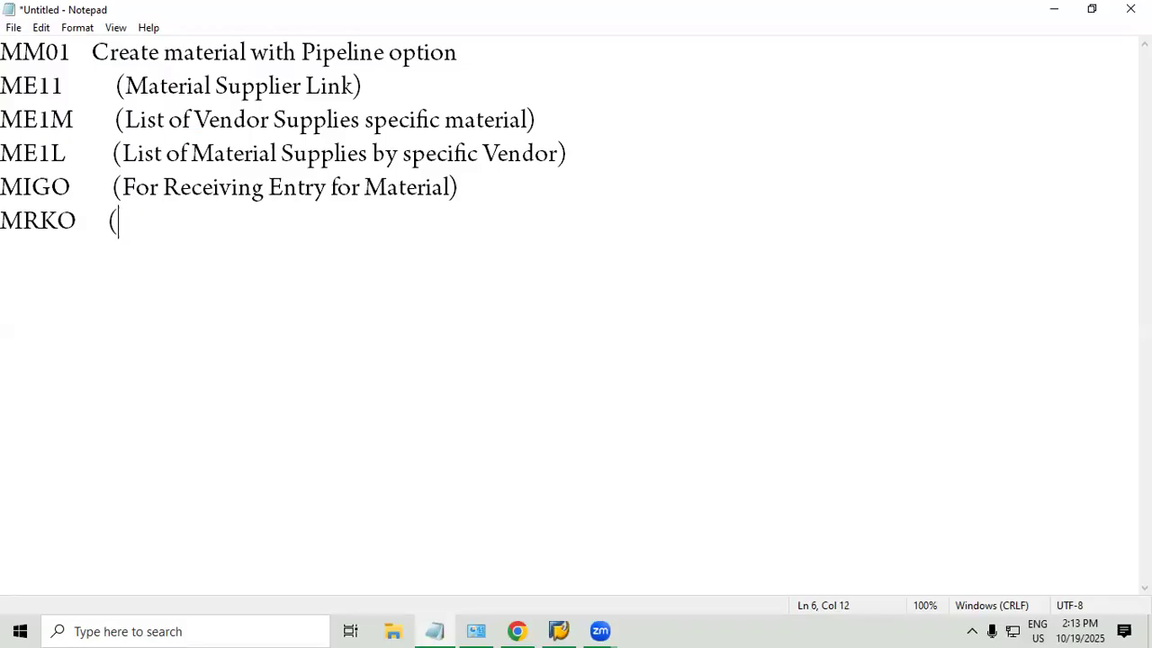
{"action": "type", "text": "b"}
{"action": "key", "text": "BackSpace"}
{"action": "type", "text": "i"}
{"action": "key", "text": "BackSpace"}
{"action": "type", "text": "Invoicei"}
{"action": "key", "text": "BackSpace"}
{"action": "key", "text": "BackSpace"}
{"action": "type", "text": "ing Process of"}
{"action": "key", "text": "BackSpace"}
{"action": "key", "text": "BackSpace"}
{"action": "type", "text": "for "}
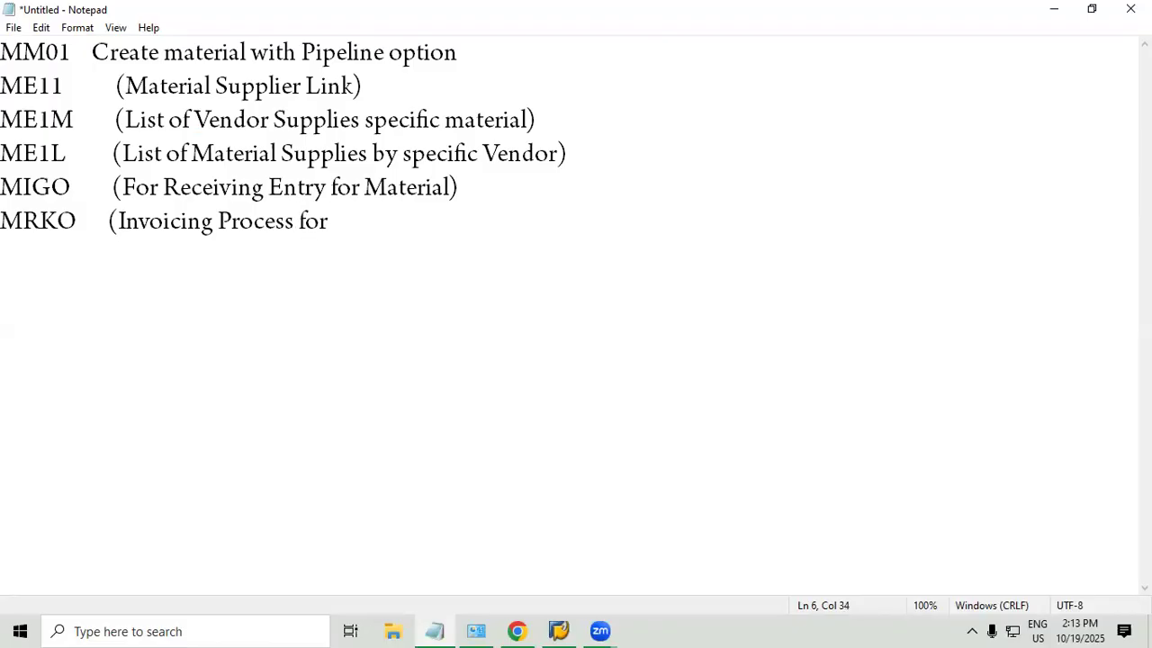
{"action": "type", "text": "Pipelining Process)"}
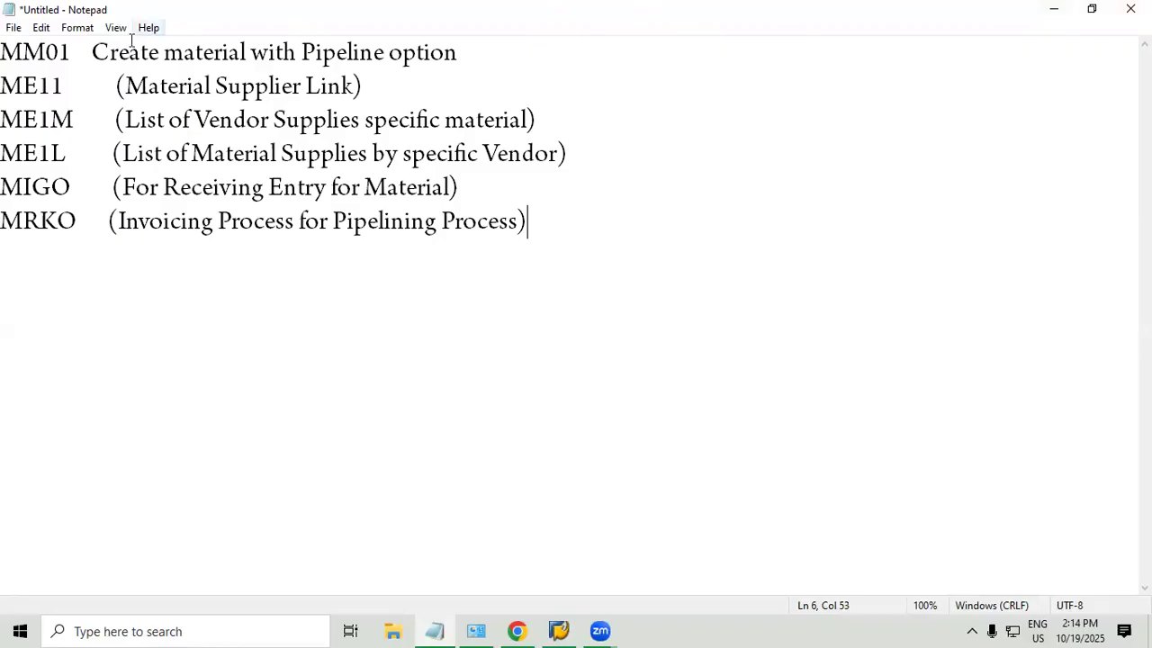
Indent the MM01 description to align with the descriptions below, and highlight the MM01 code.
{"action": "left_click", "coordinate": [91, 51]}
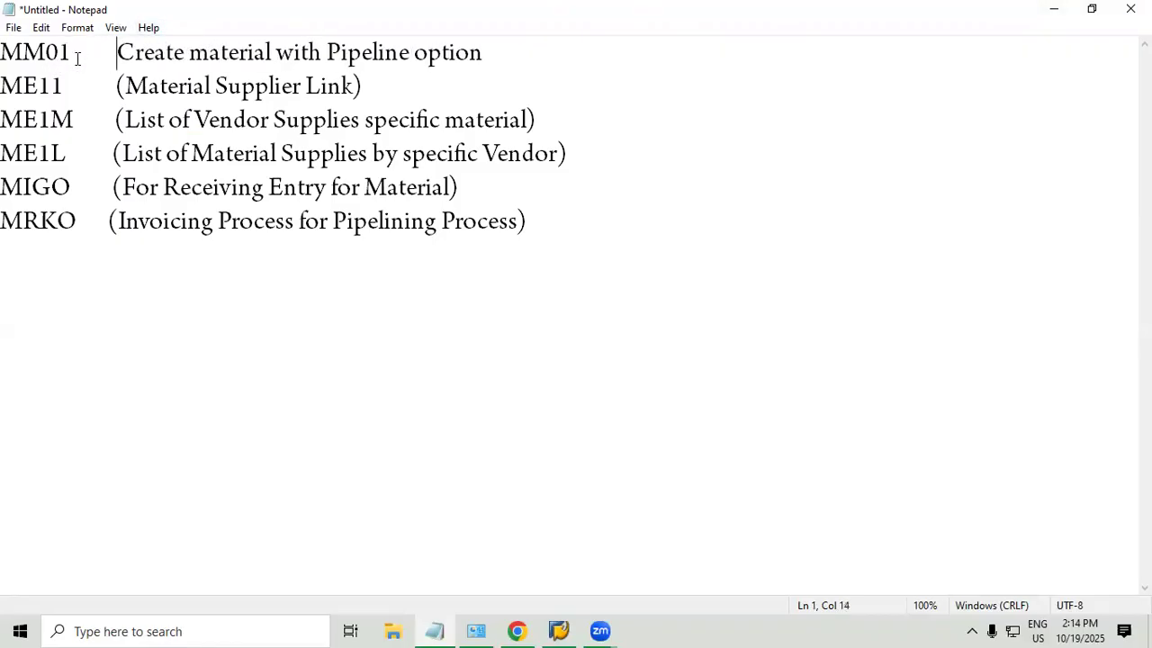
{"action": "left_click_drag", "start_coordinate": [74, 54], "coordinate": [2, 54]}
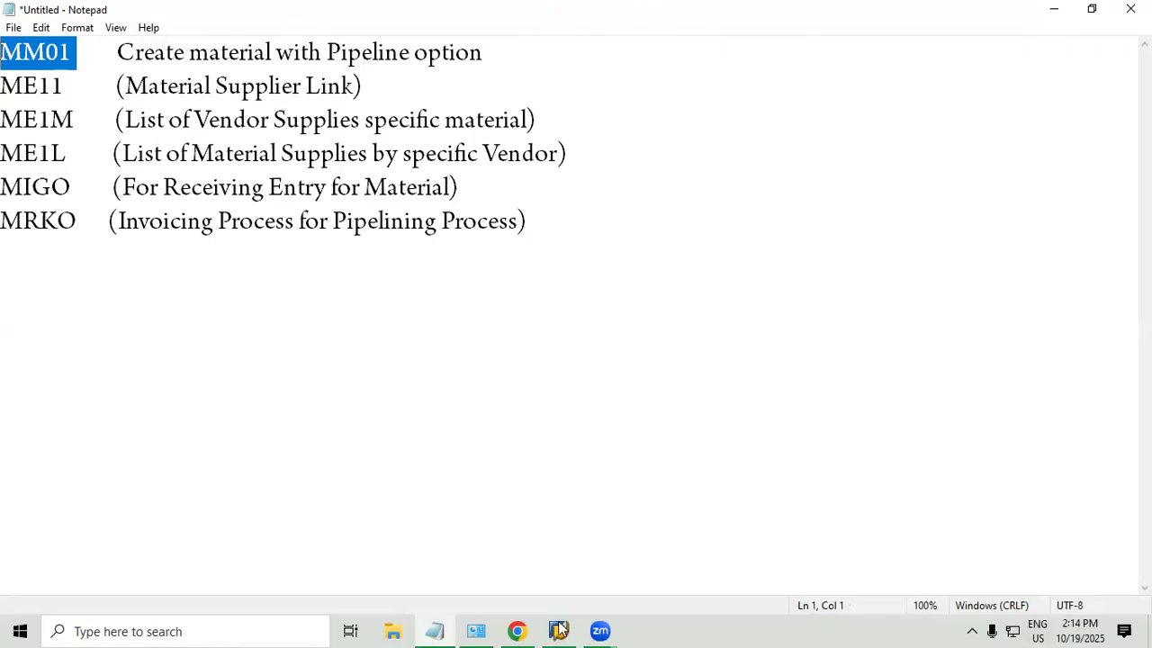
Switch to SAP Logon, open the listed connection and log on with the user name, the account password and language en.
{"action": "double_click", "coordinate": [314, 123]}
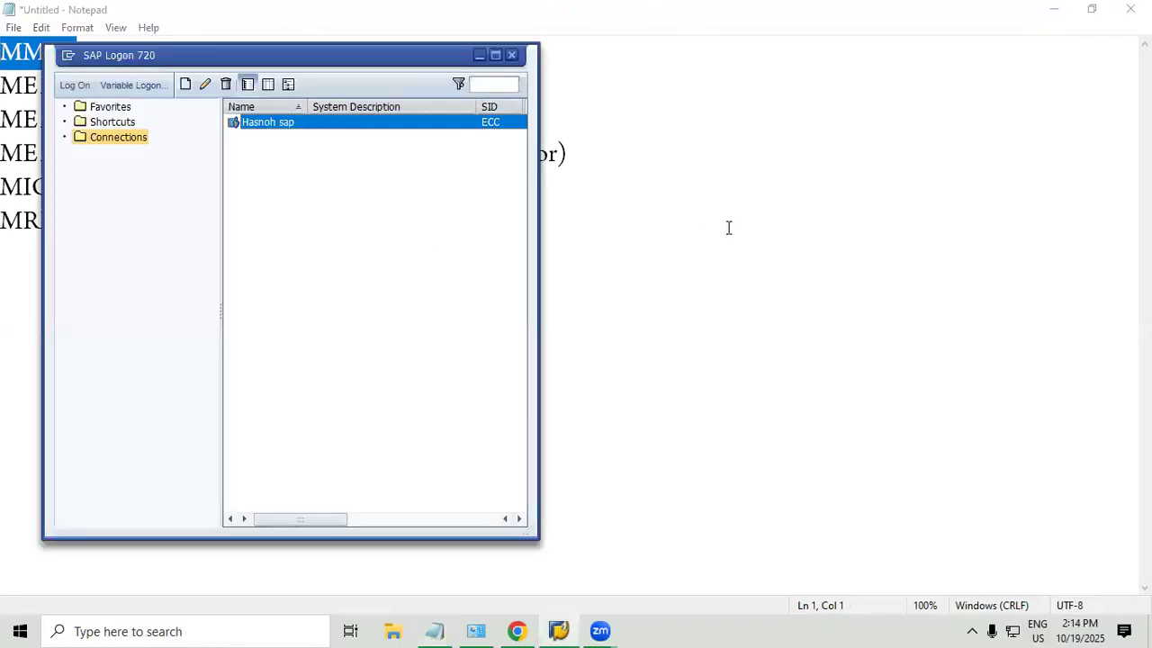
{"action": "type", "text": "as"}
{"action": "key", "text": "BackSpace"}
{"action": "key", "text": "BackSpace"}
{"action": "type", "text": "a"}
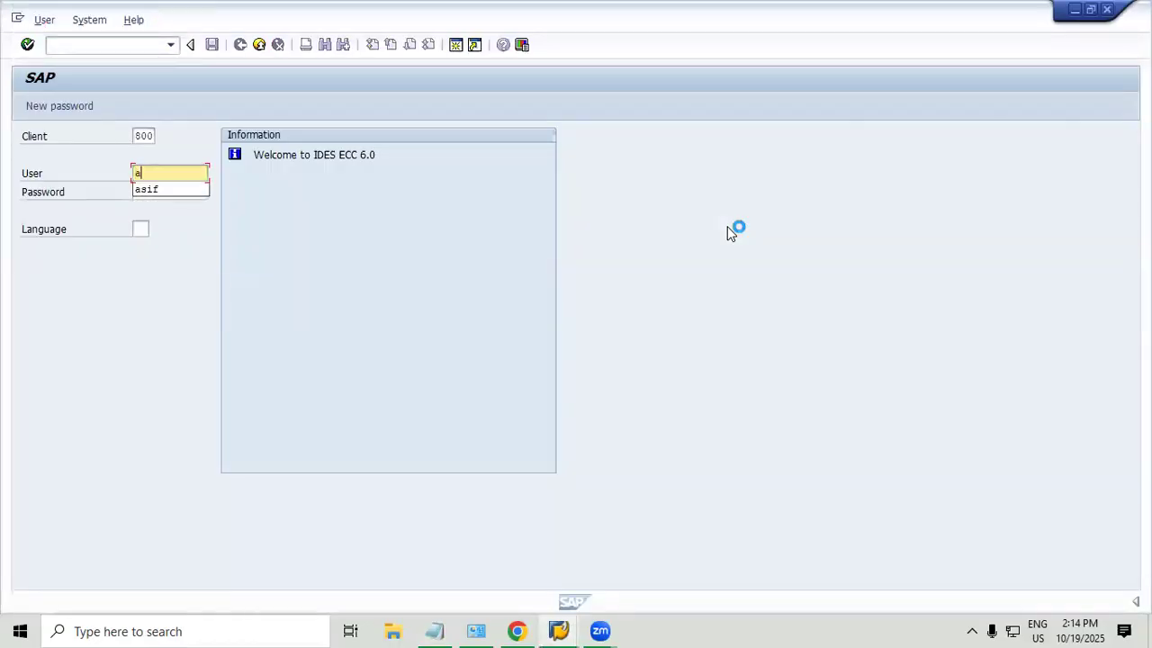
{"action": "key", "text": "Down"}
{"action": "key", "text": "Tab"}
{"action": "type", "text": "*******"}
{"action": "key", "text": "Tab"}
{"action": "type", "text": "en"}
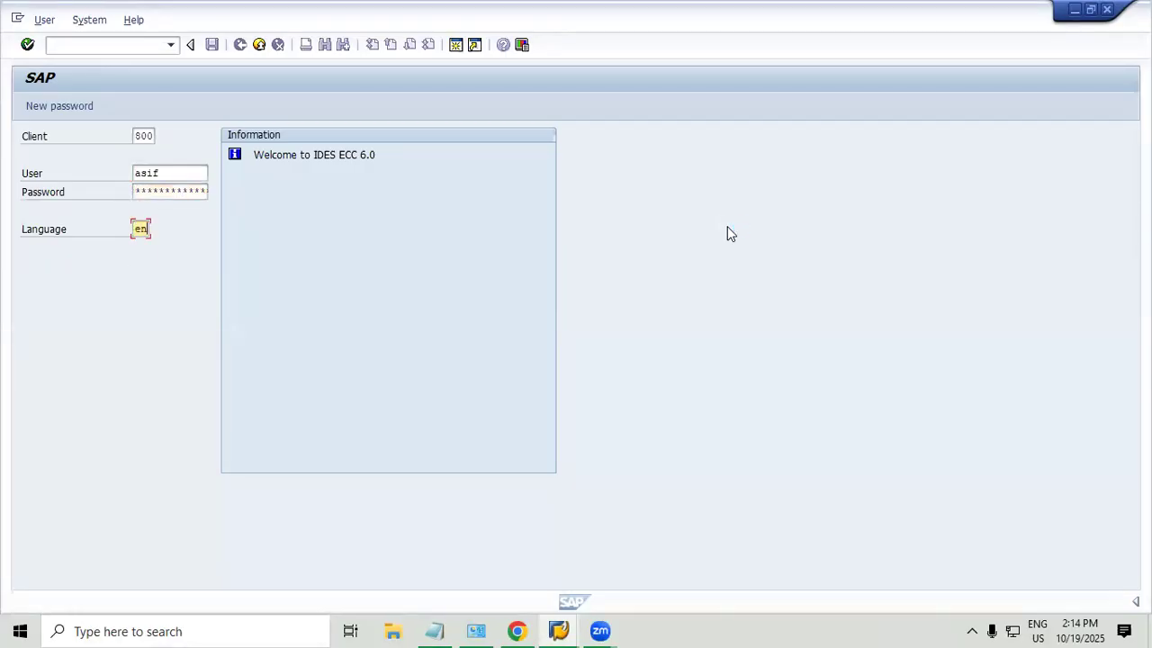
{"action": "key", "text": "Return"}
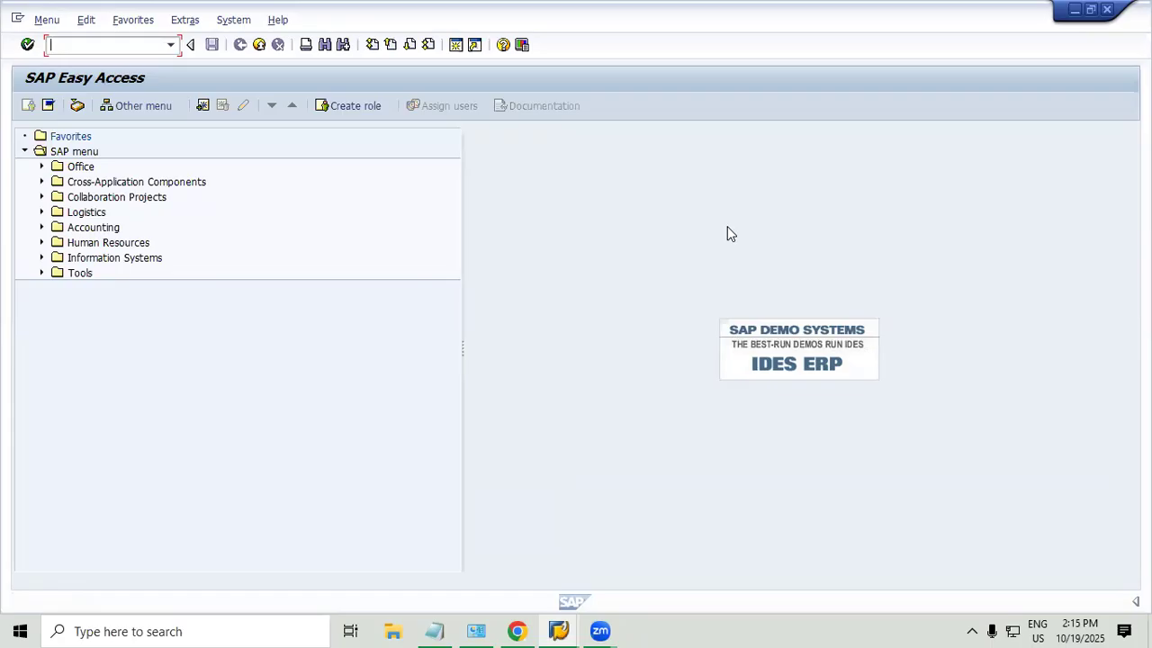
Run transaction MM01 to open the initial screen for creating a material.
{"action": "type", "text": "NE"}
{"action": "key", "text": "BackSpace"}
{"action": "key", "text": "BackSpace"}
{"action": "type", "text": "MM01"}
{"action": "key", "text": "Return"}
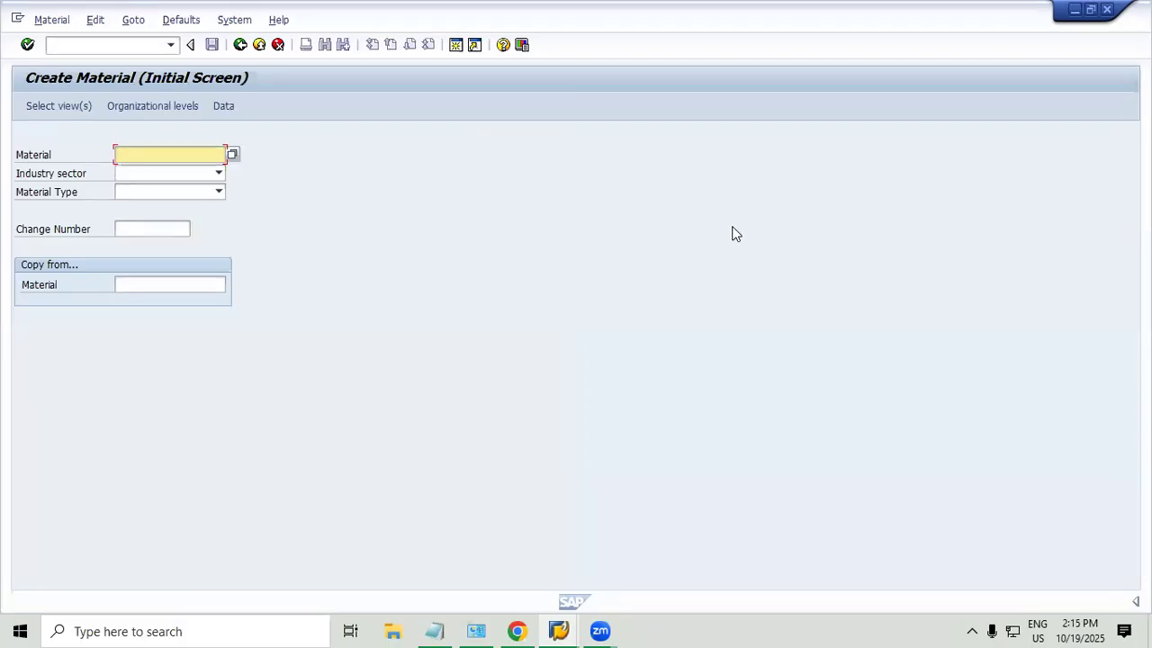
Set the industry sector to Mechanical Engineering and the material type to Pipeline material, and continue to the view selection.
{"action": "key", "text": "Tab"}
{"action": "type", "text": "M"}
{"action": "key", "text": "Tab"}
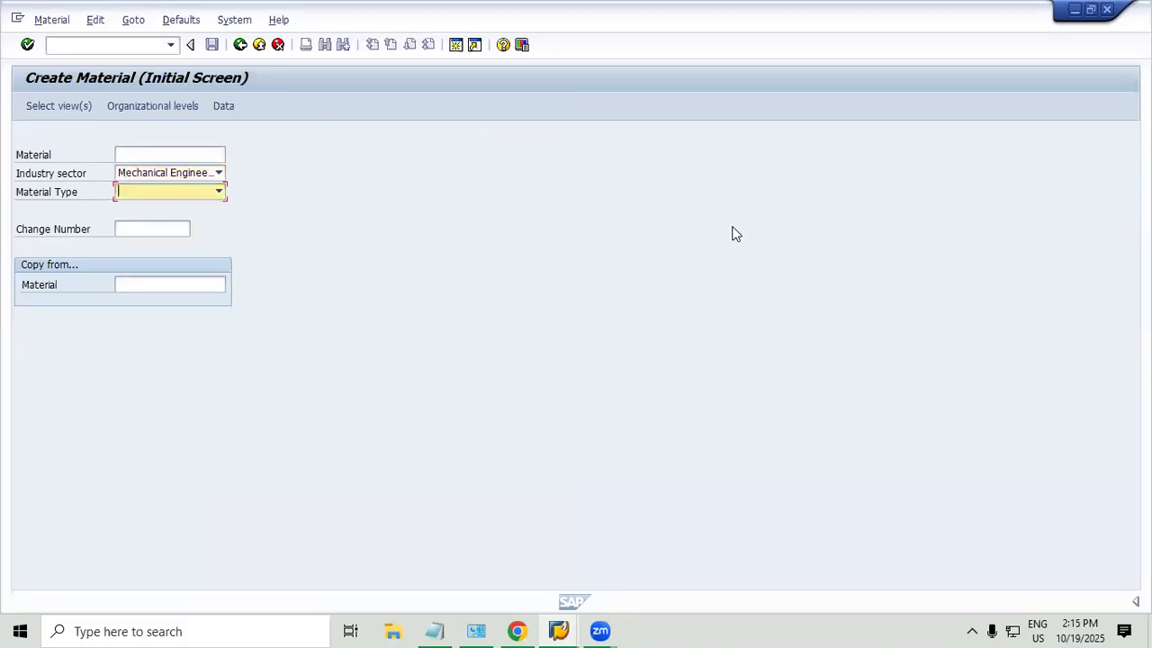
{"action": "type", "text": "Pipeline material"}
{"action": "left_click", "coordinate": [219, 191]}
{"action": "left_click", "coordinate": [169, 235]}
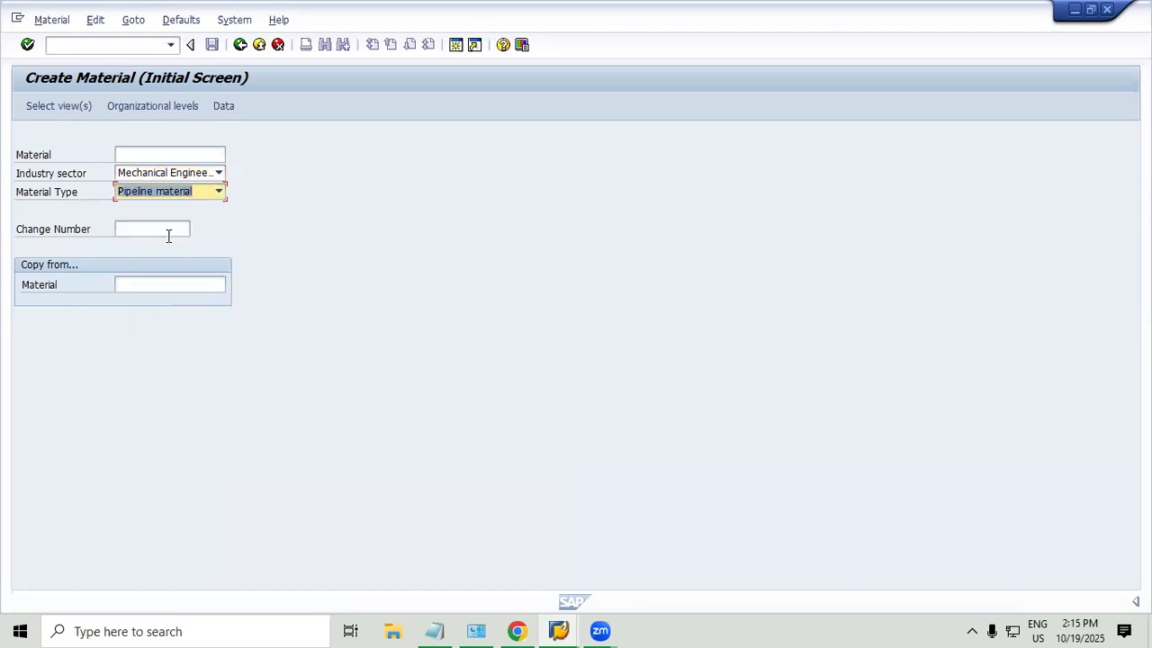
{"action": "key", "text": "Return"}
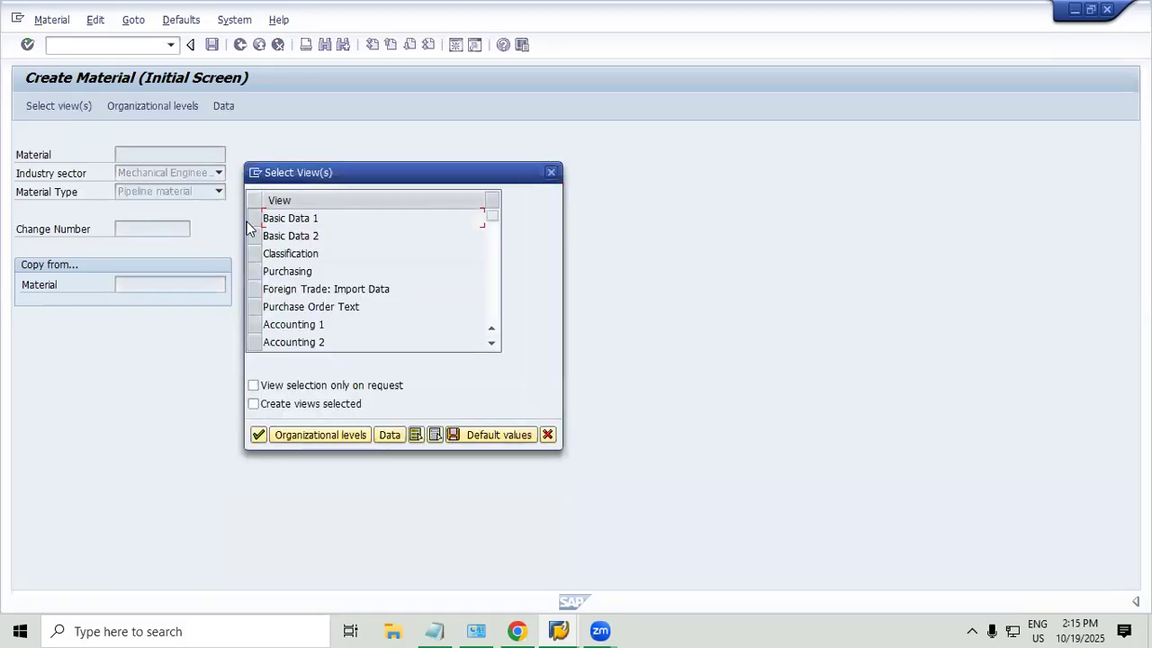
Select the Basic Data 1, Purchasing and Accounting 1 views for the material and confirm the selection.
{"action": "left_click", "coordinate": [253, 218]}
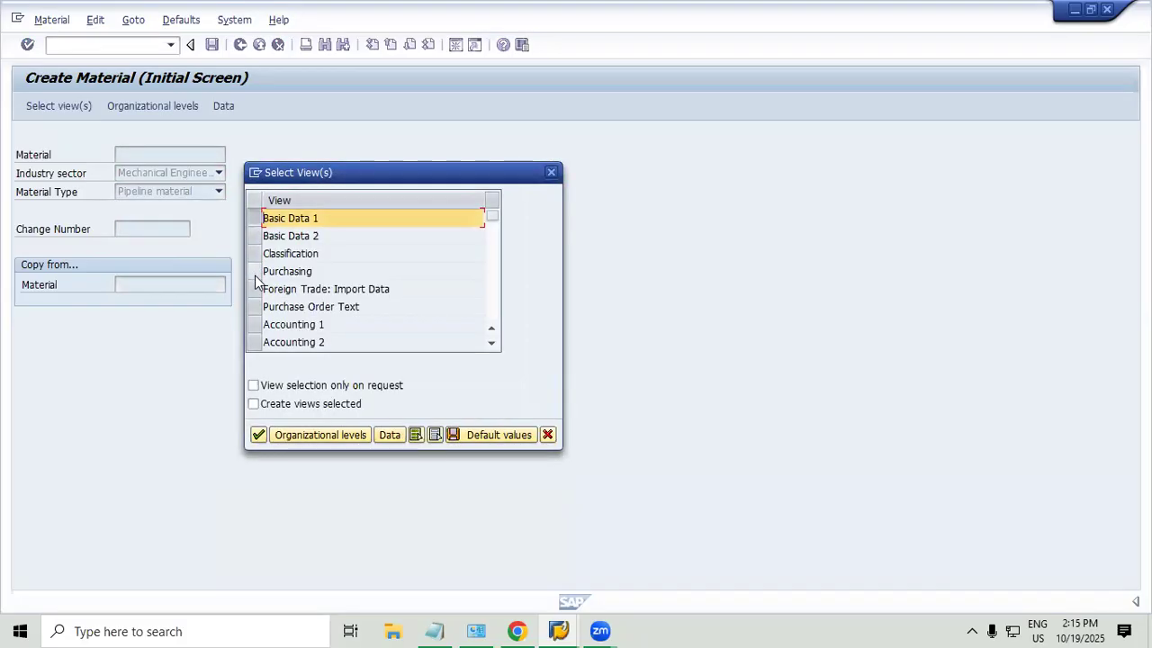
{"action": "left_click", "coordinate": [253, 271]}
{"action": "left_click", "coordinate": [254, 324]}
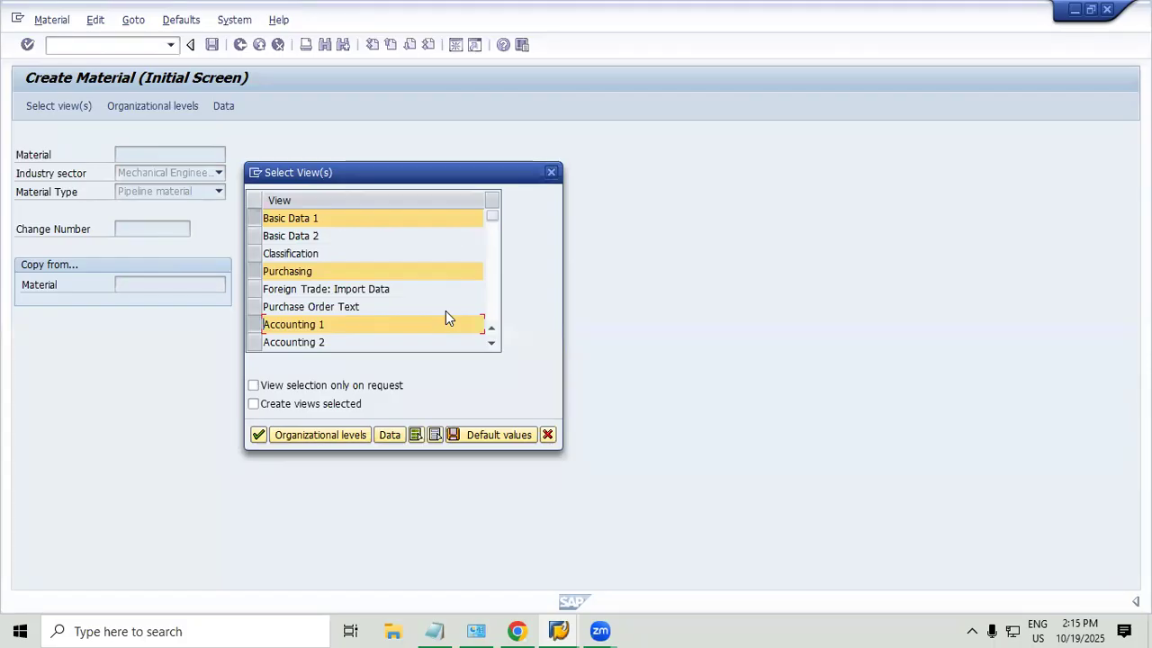
{"action": "key", "text": "Return"}
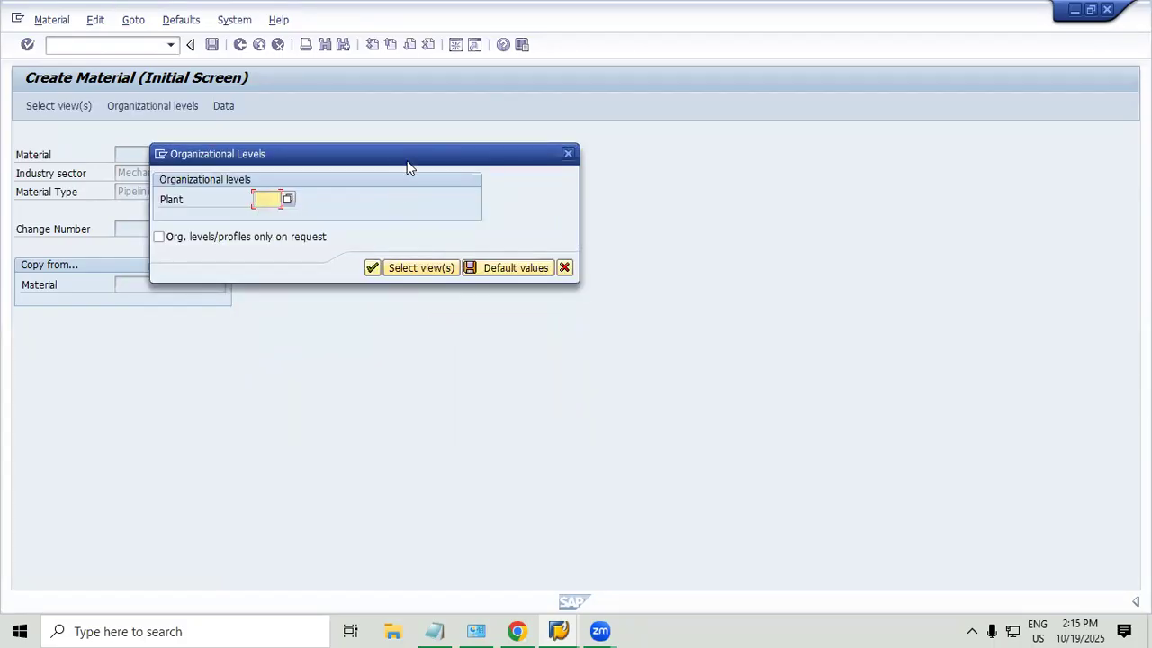
Enter plant 1000 as the organizational level and continue to the material's basic data.
{"action": "left_click_drag", "start_coordinate": [407, 168], "coordinate": [668, 249]}
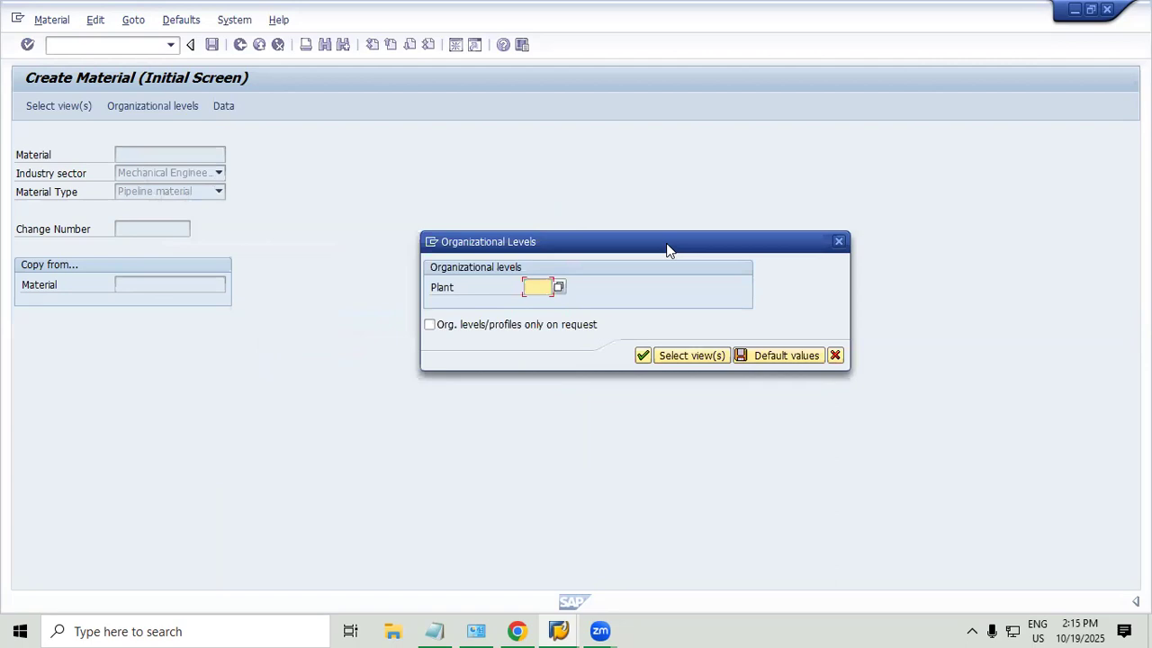
{"action": "type", "text": "1000"}
{"action": "key", "text": "Return"}
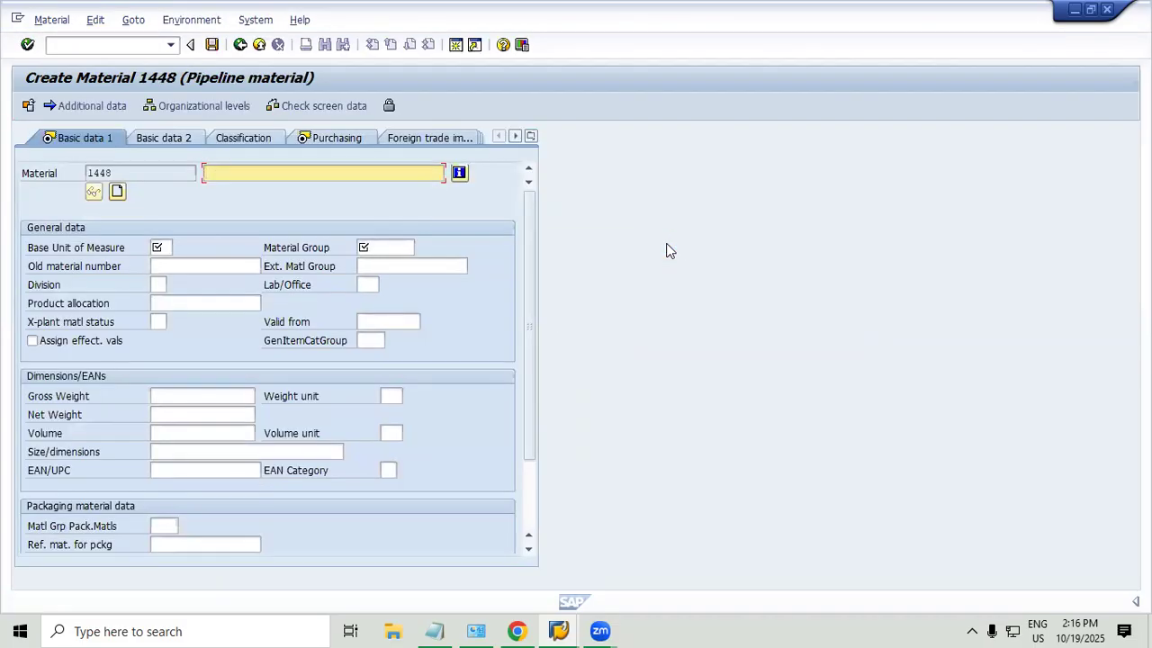
Enter "Electricity Supply" as the material description.
{"action": "type", "text": "oi"}
{"action": "key", "text": "BackSpace"}
{"action": "key", "text": "BackSpace"}
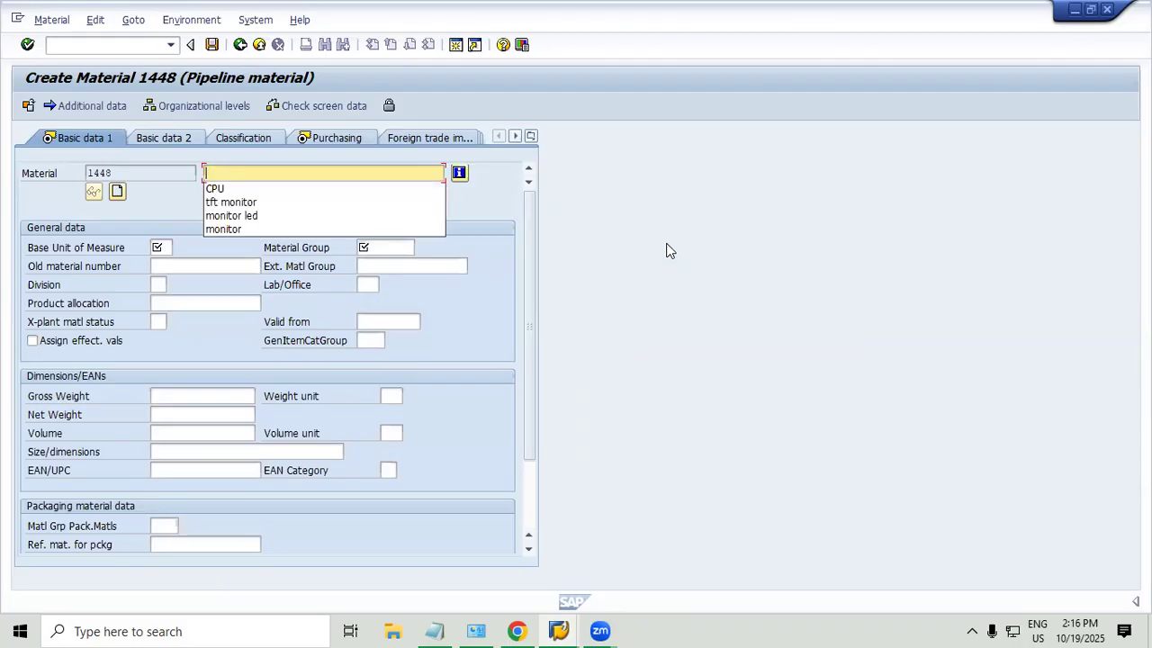
{"action": "type", "text": "Electric"}
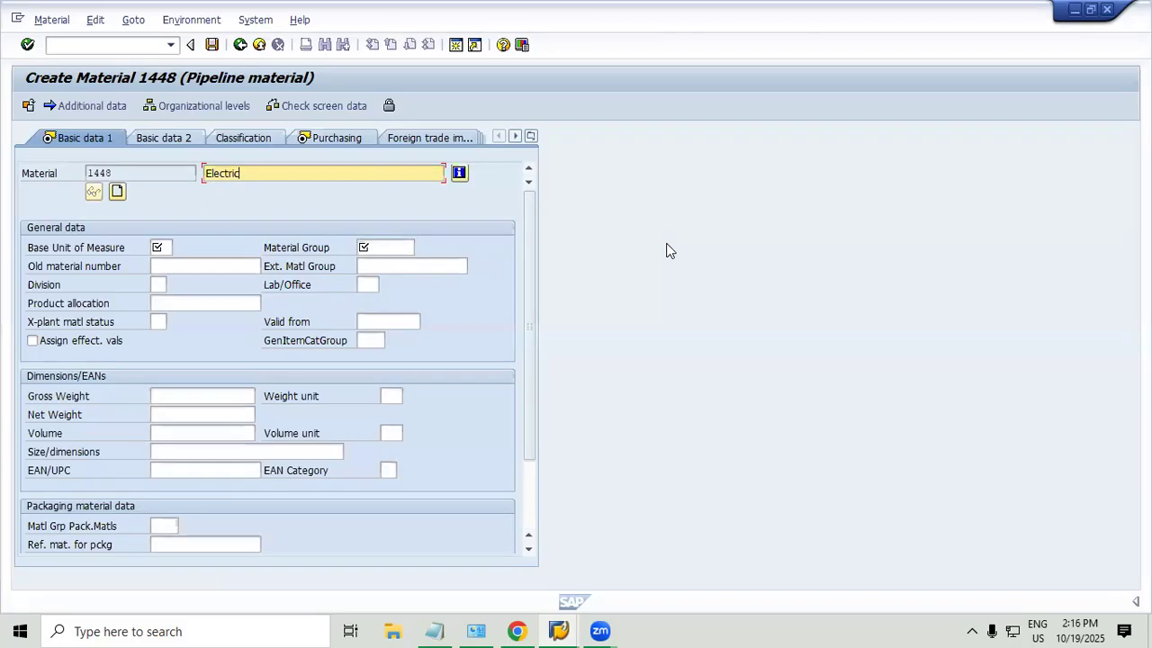
{"action": "type", "text": "ity Supply"}
Open the value list for the base unit of measure, sort it by commercial code and search it for "kwh".
{"action": "left_click", "coordinate": [167, 246]}
{"action": "left_click", "coordinate": [177, 249]}
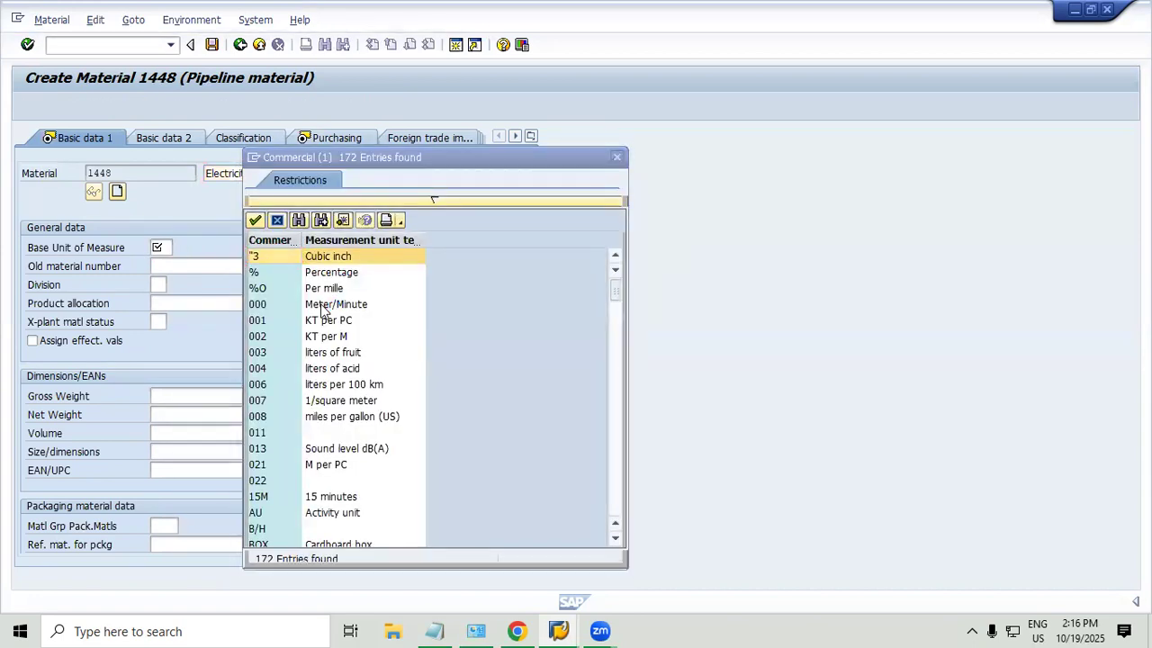
{"action": "left_click", "coordinate": [331, 305]}
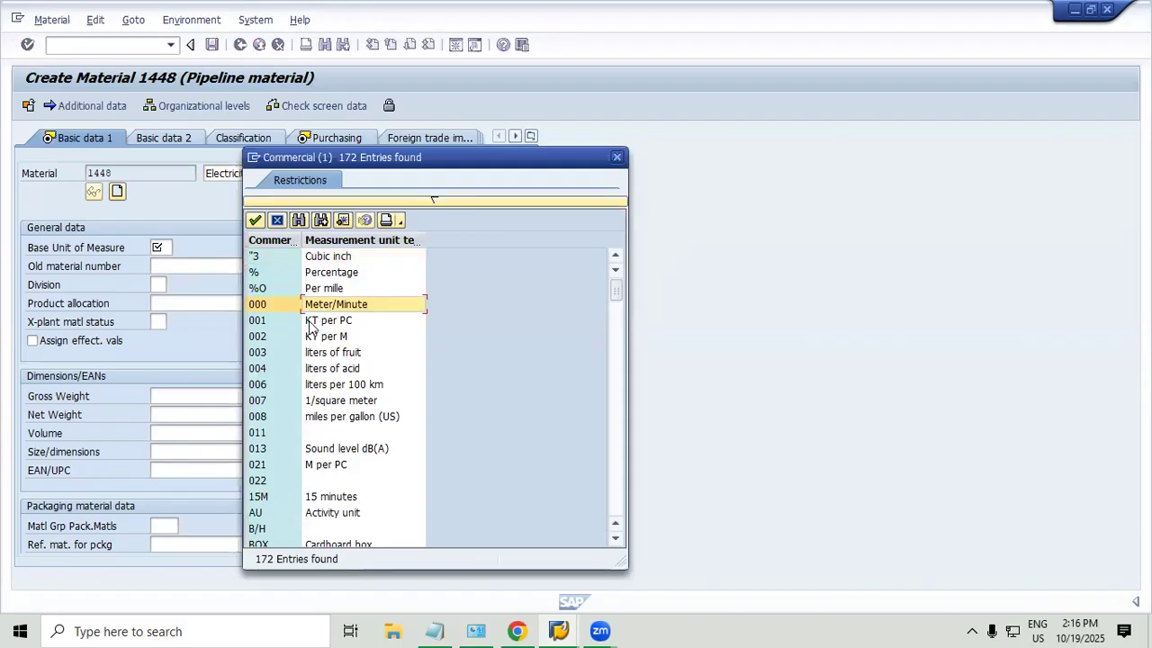
{"action": "left_click", "coordinate": [273, 240]}
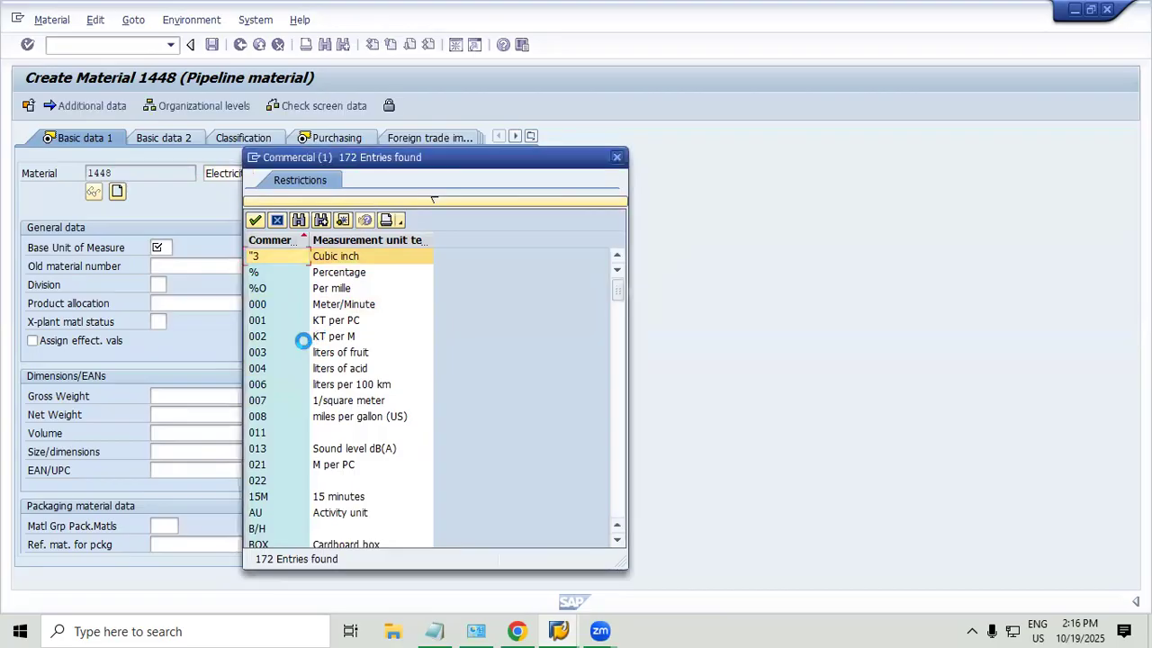
{"action": "key", "text": "ctrl+f"}
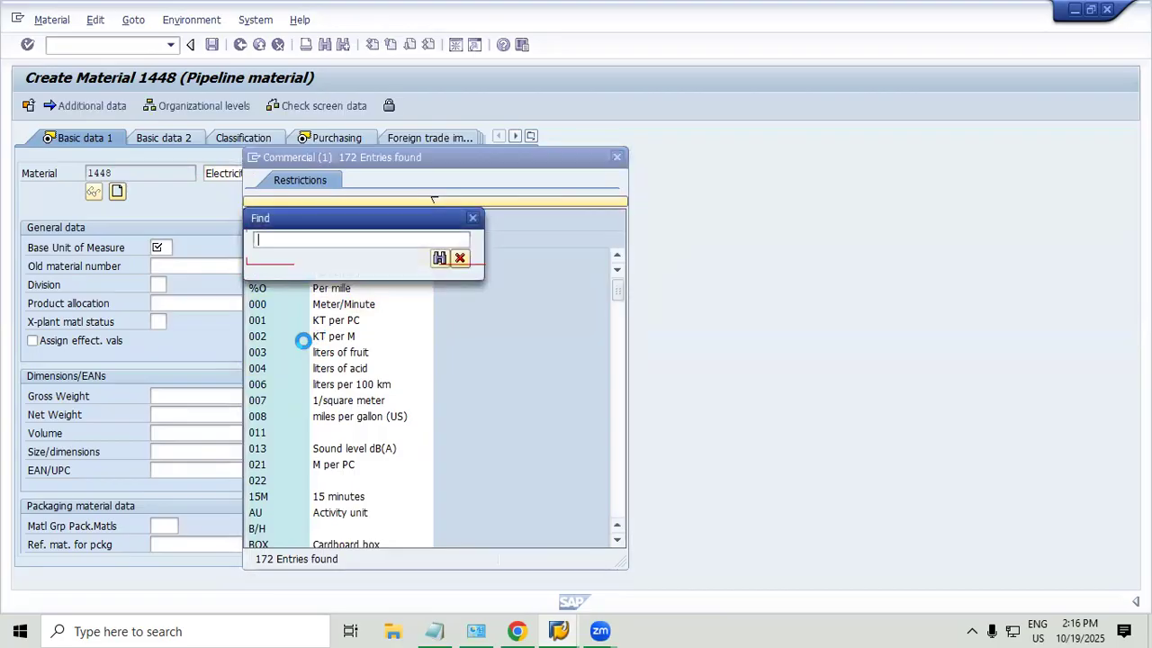
{"action": "type", "text": "kwh"}
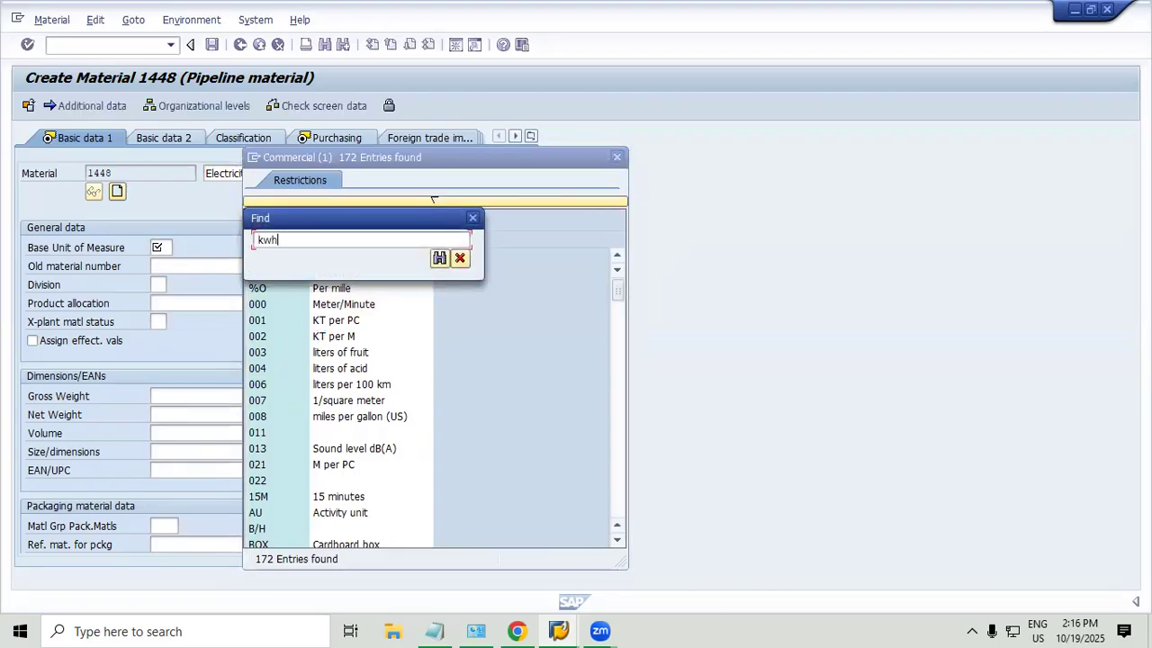
{"action": "key", "text": "Return"}
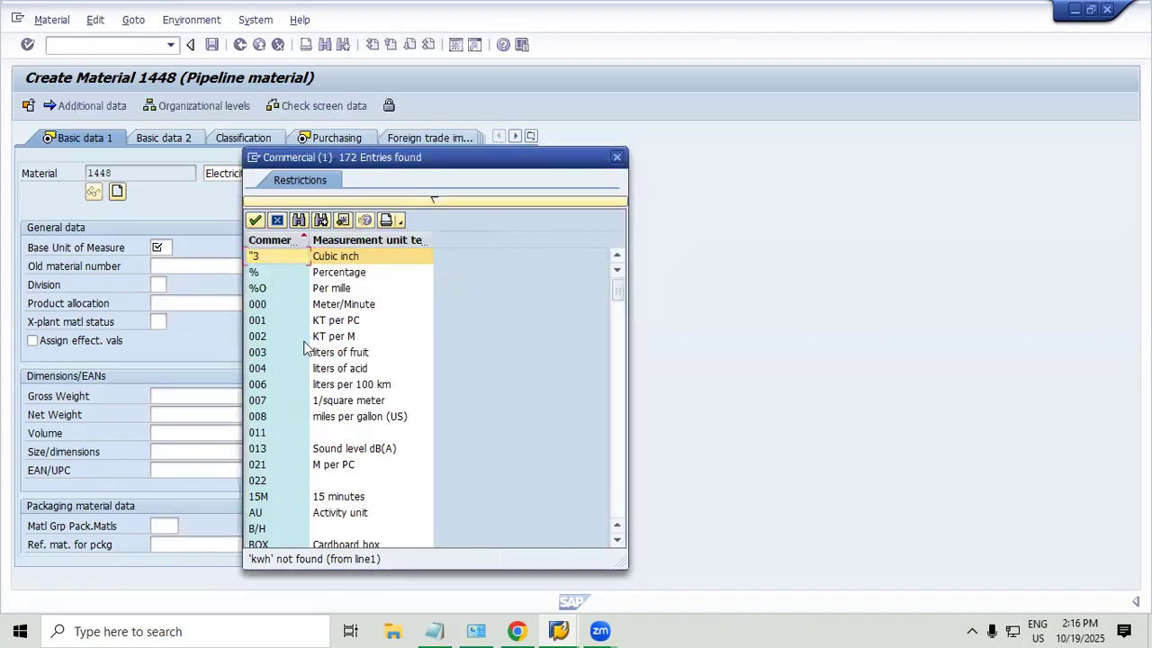
Choose KW (Kilowatt) from the value list as the base unit of measure.
{"action": "scroll", "coordinate": [304, 348], "scroll_direction": "down", "scroll_amount": 20}
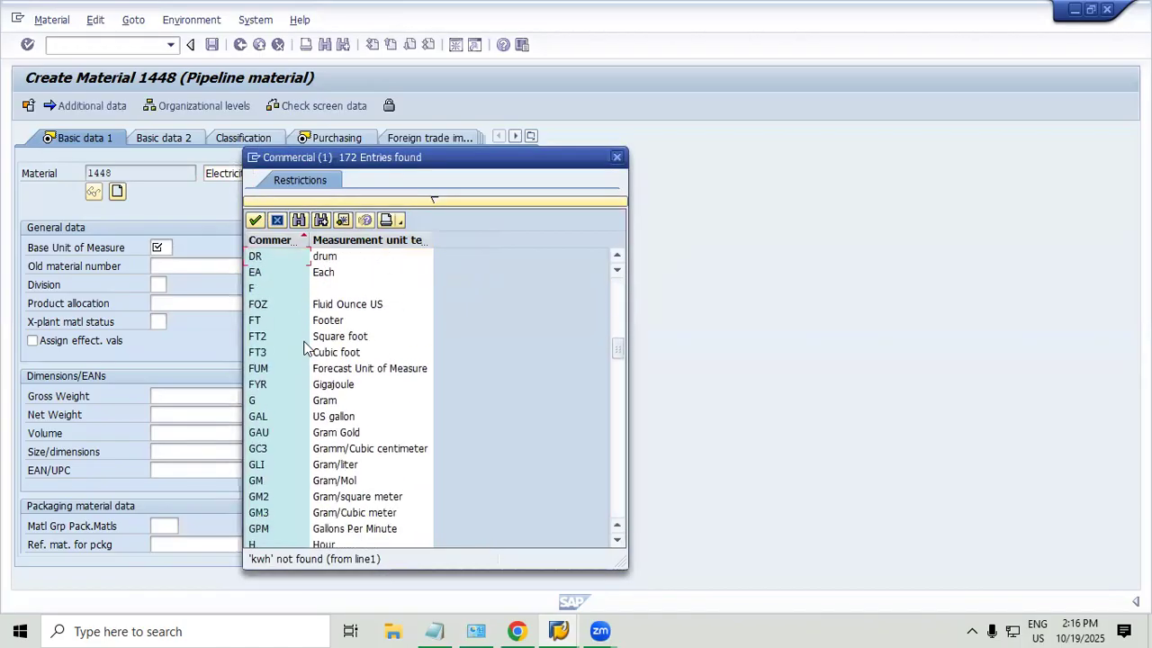
{"action": "scroll", "coordinate": [284, 368], "scroll_direction": "down", "scroll_amount": 2}
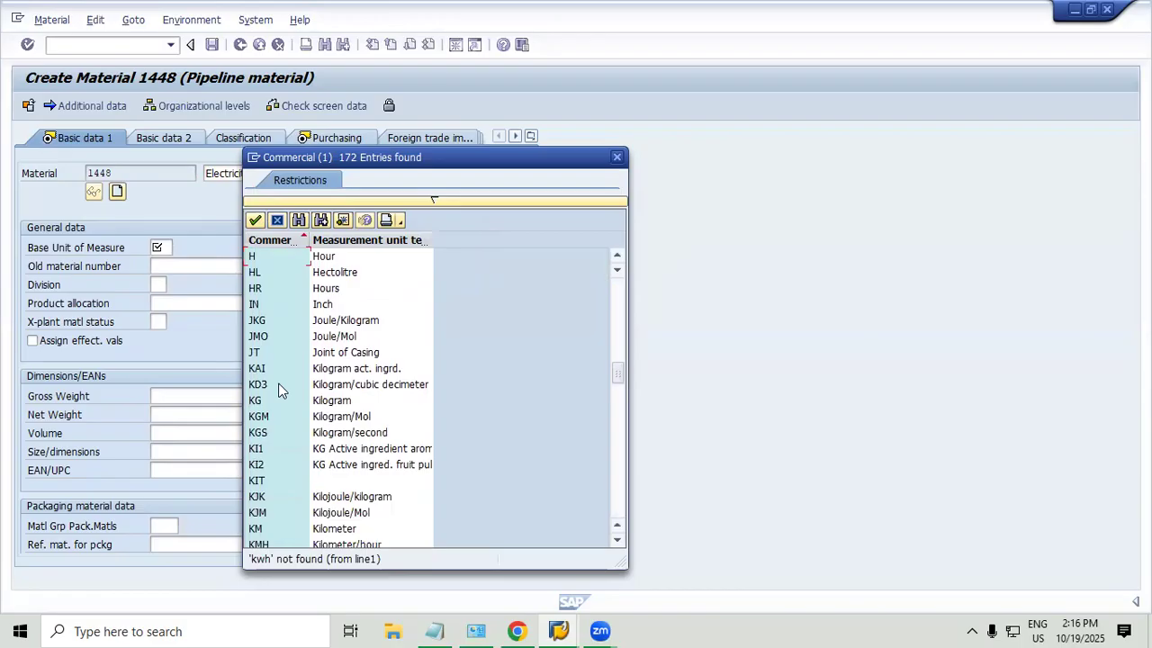
{"action": "left_click", "coordinate": [270, 402]}
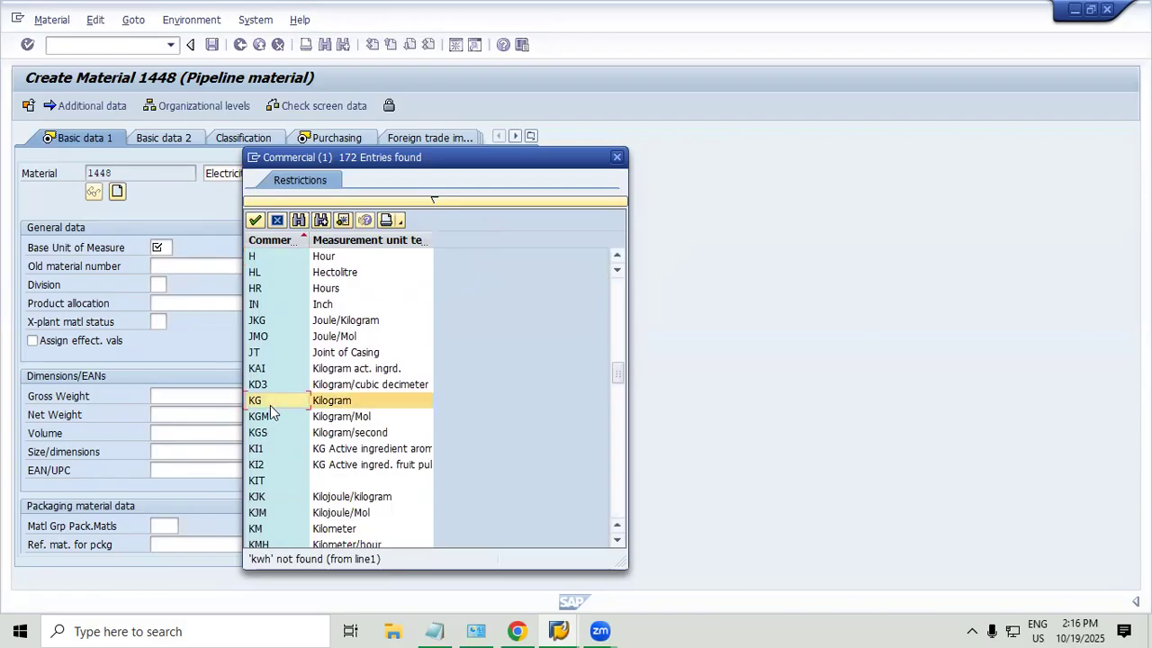
{"action": "scroll", "coordinate": [270, 405], "scroll_direction": "down", "scroll_amount": 2}
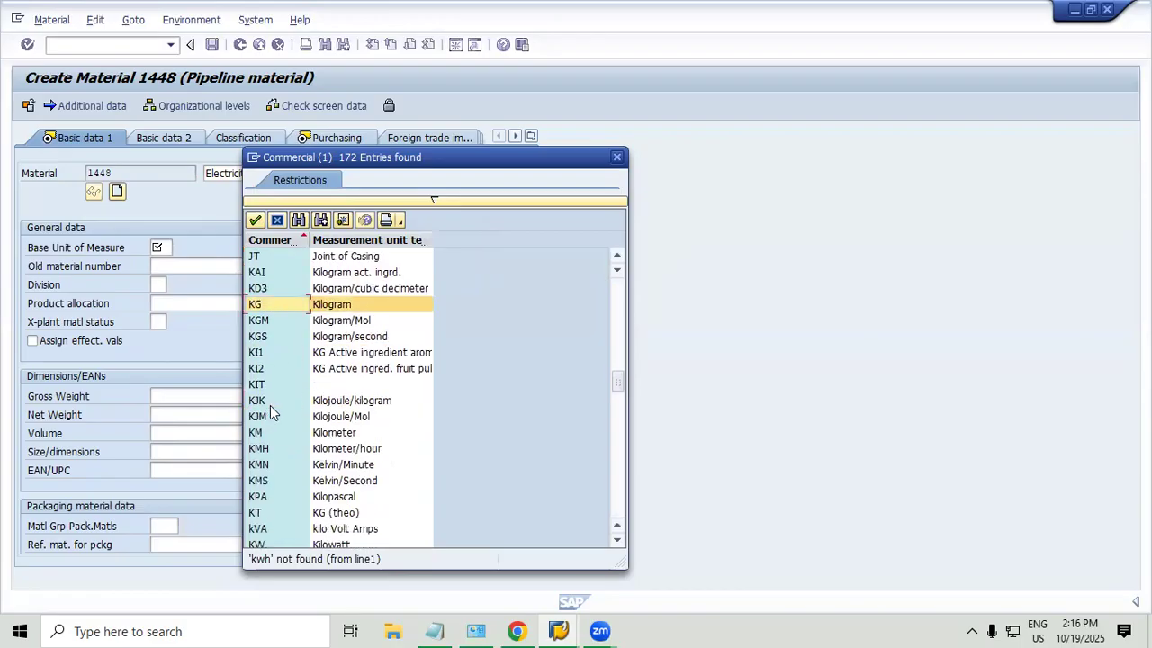
{"action": "scroll", "coordinate": [270, 405], "scroll_direction": "up", "scroll_amount": 1}
{"action": "scroll", "coordinate": [270, 405], "scroll_direction": "up", "scroll_amount": 1}
{"action": "scroll", "coordinate": [270, 405], "scroll_direction": "down", "scroll_amount": 4}
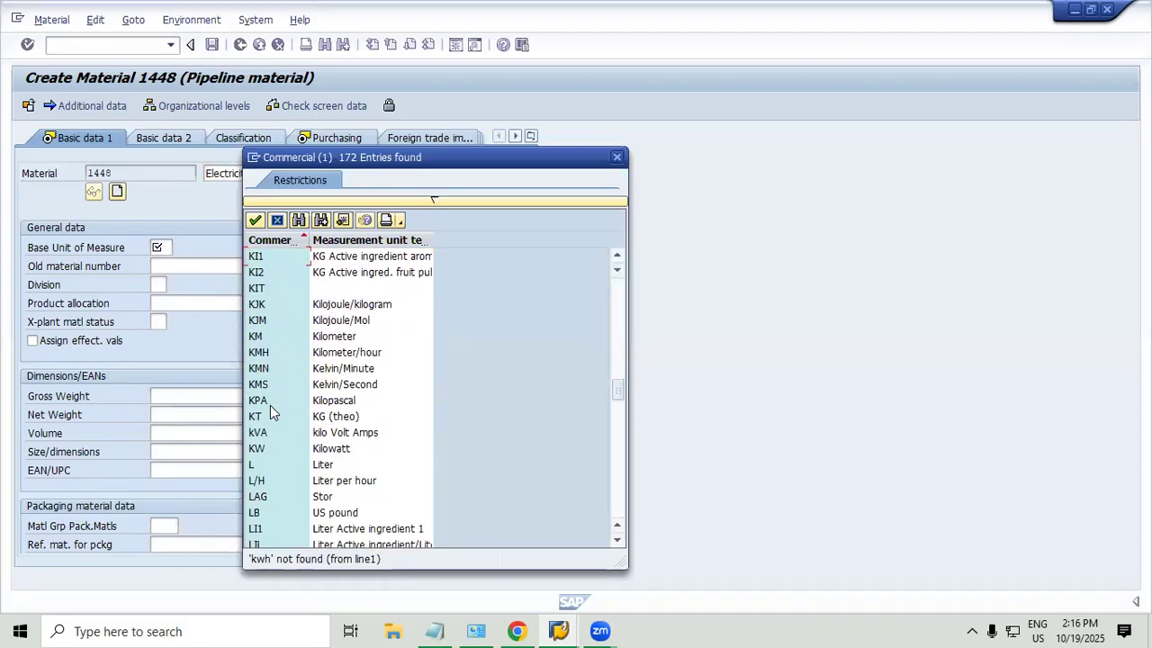
{"action": "left_click", "coordinate": [293, 449]}
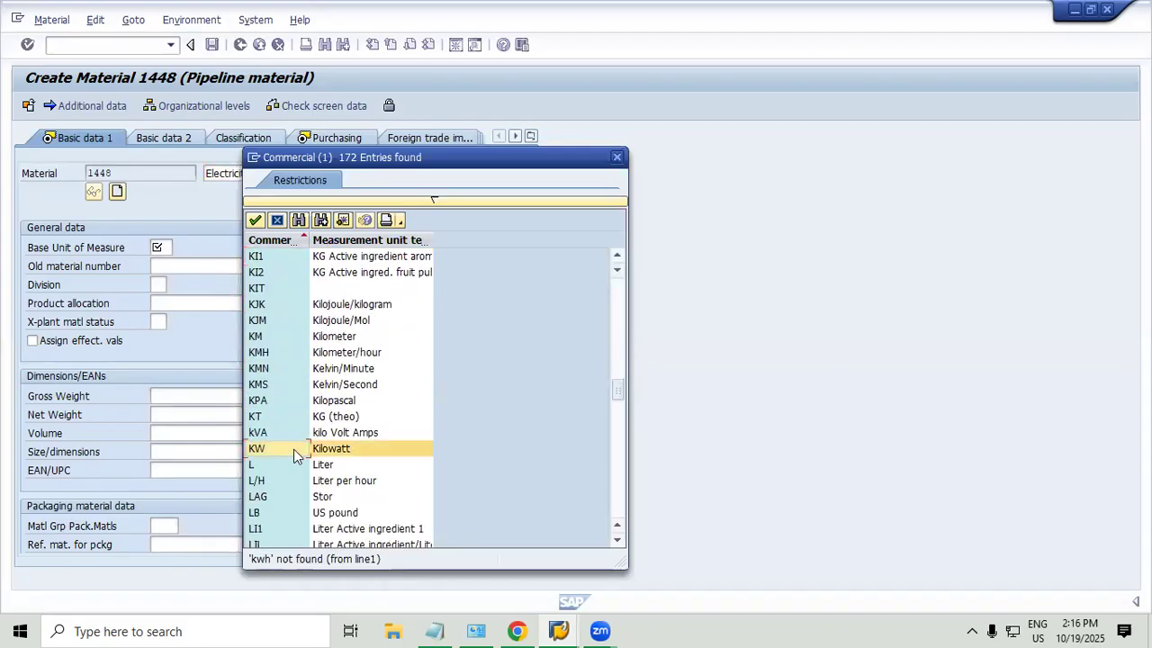
{"action": "double_click", "coordinate": [293, 449]}
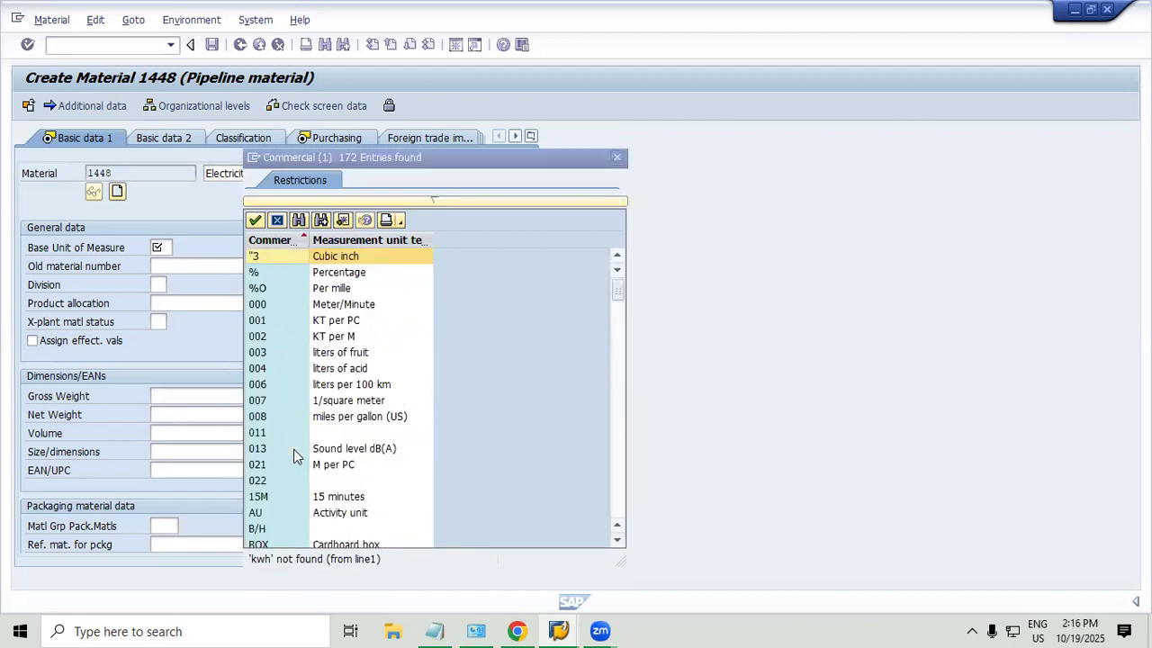
Assign material group 00203 (Electricity supply) from the value list and continue to the Purchasing view.
{"action": "left_click", "coordinate": [386, 249]}
{"action": "left_click", "coordinate": [420, 247]}
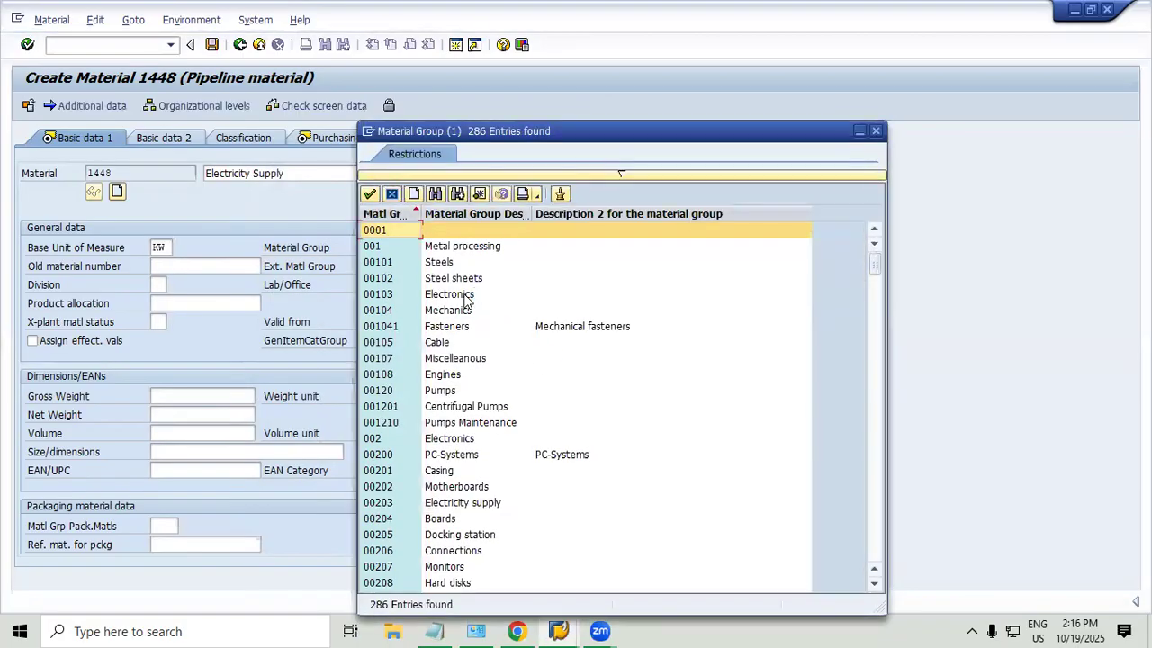
{"action": "left_click", "coordinate": [466, 297]}
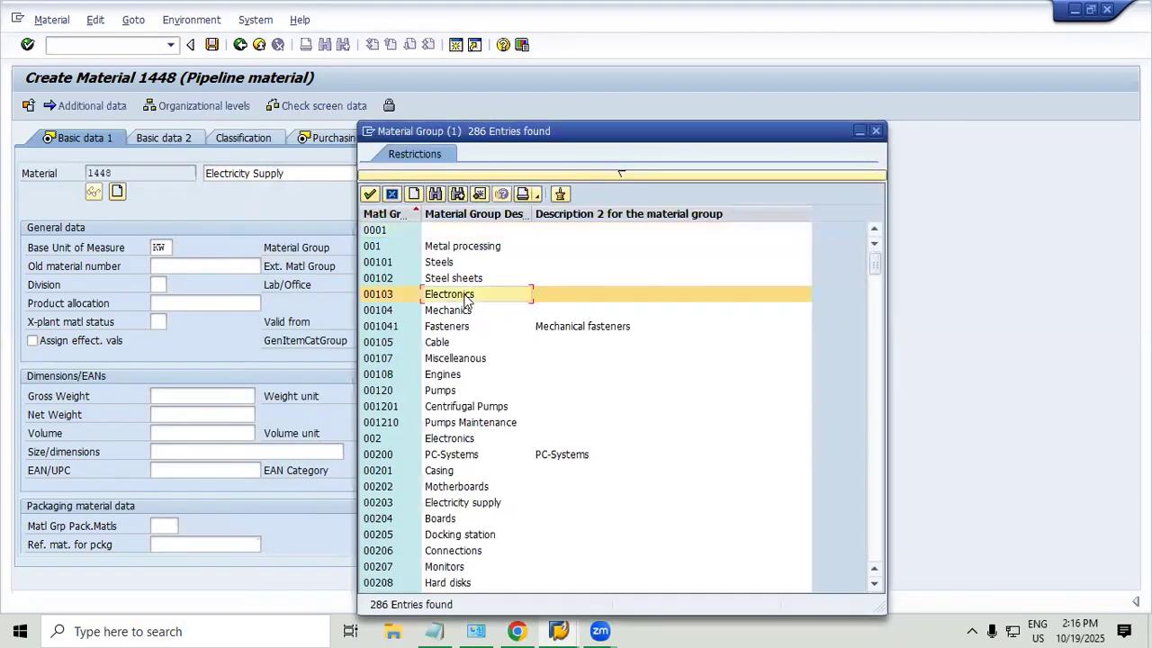
{"action": "left_click", "coordinate": [465, 505]}
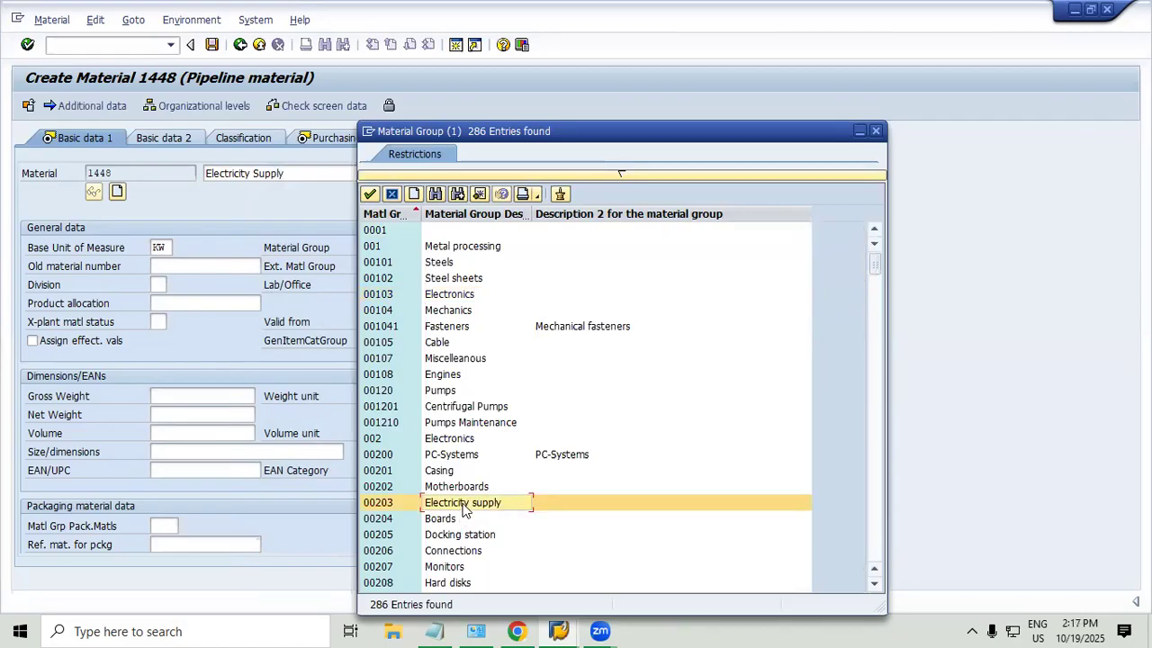
{"action": "double_click", "coordinate": [464, 506]}
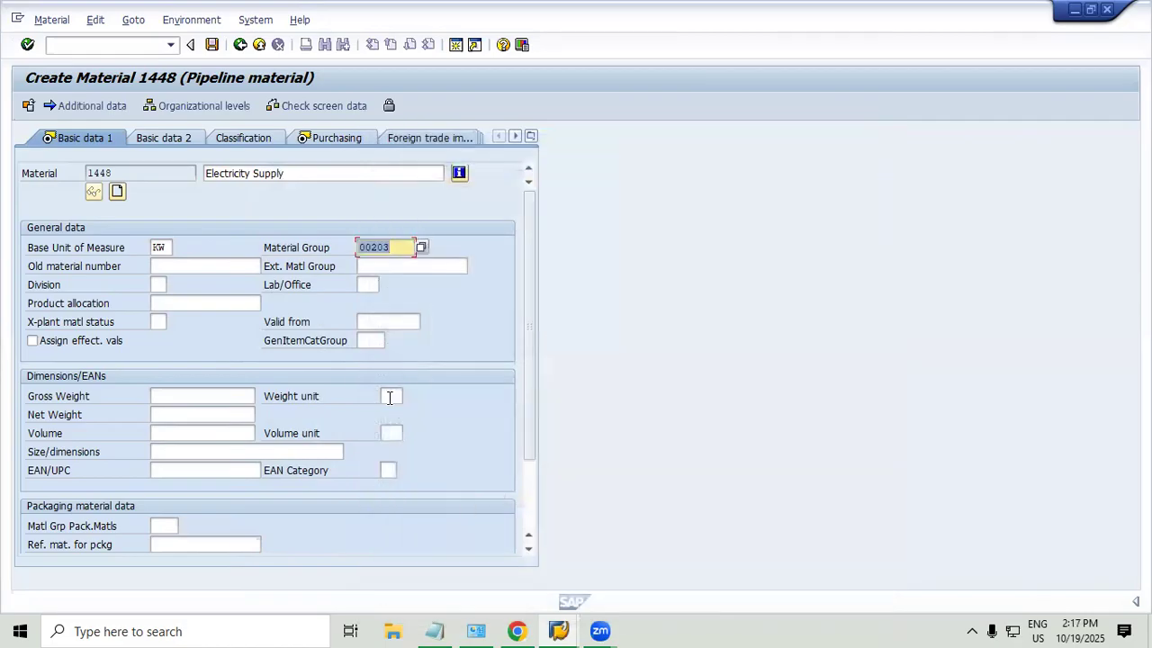
{"action": "key", "text": "Return"}
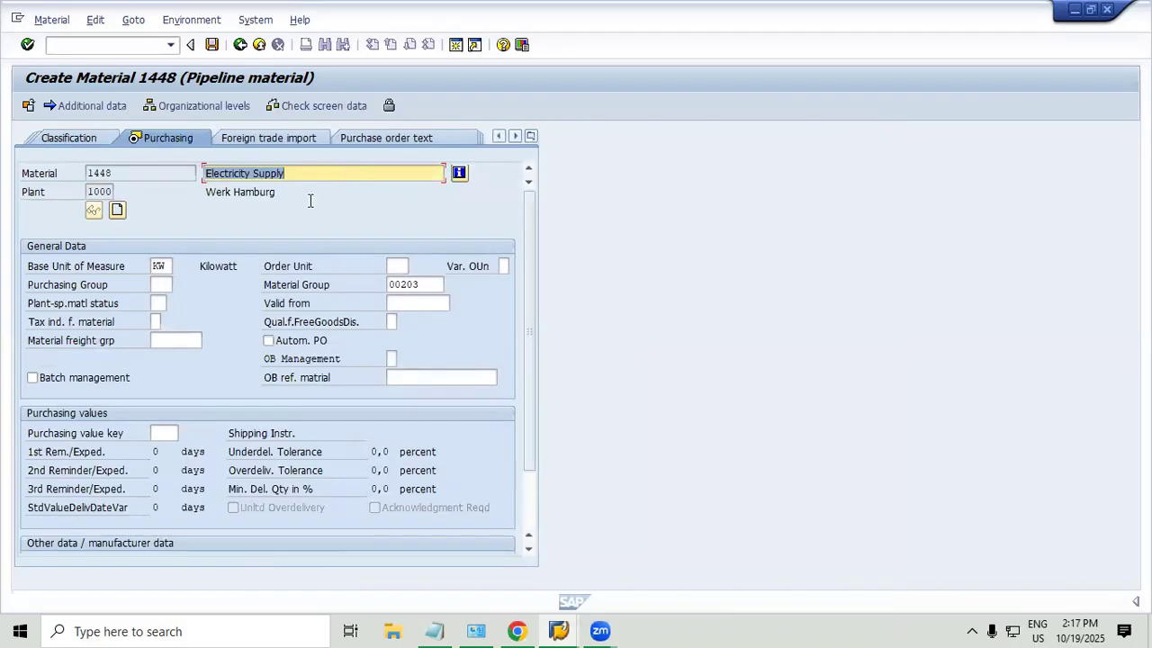
Set the purchasing group to 001 and continue to the Accounting 1 view.
{"action": "left_click", "coordinate": [164, 285]}
{"action": "type", "text": "001"}
{"action": "key", "text": "Return"}
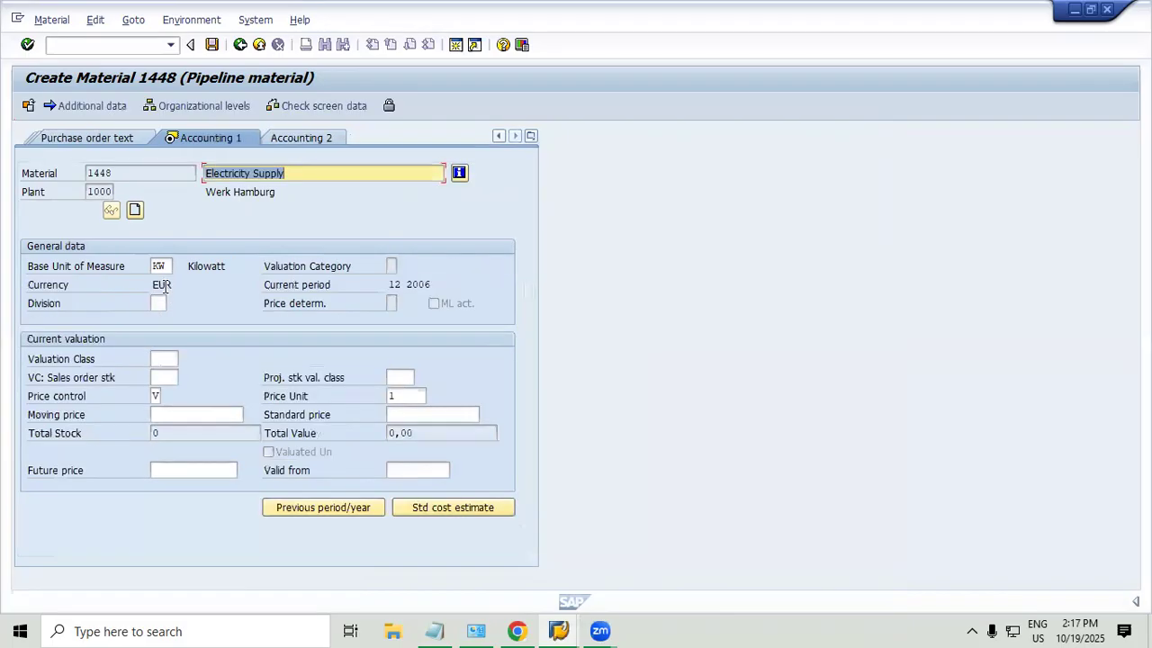
Assign valuation class 3000 (Raw materials 1) from the value list.
{"action": "left_click", "coordinate": [162, 359]}
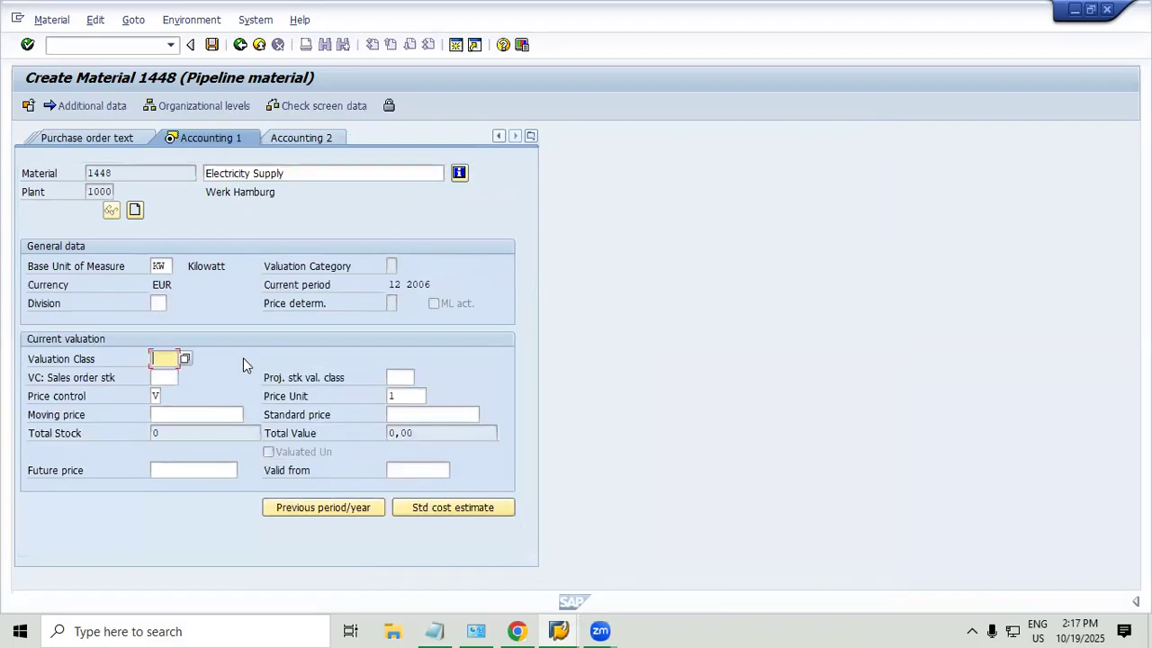
{"action": "left_click", "coordinate": [184, 359]}
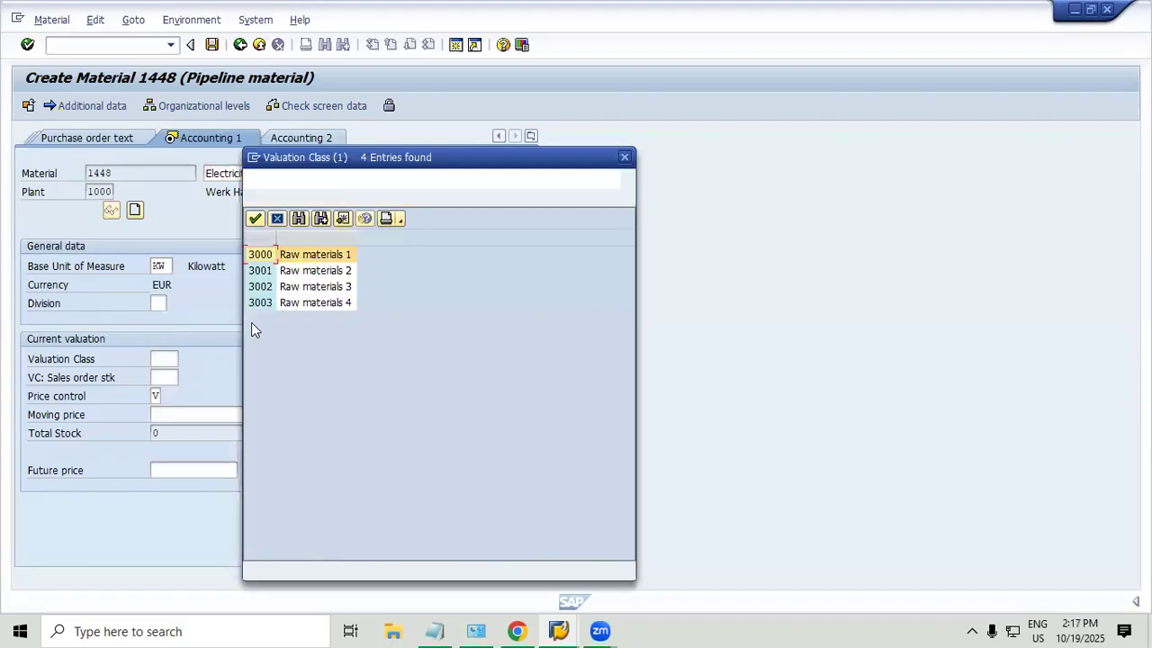
{"action": "double_click", "coordinate": [313, 260]}
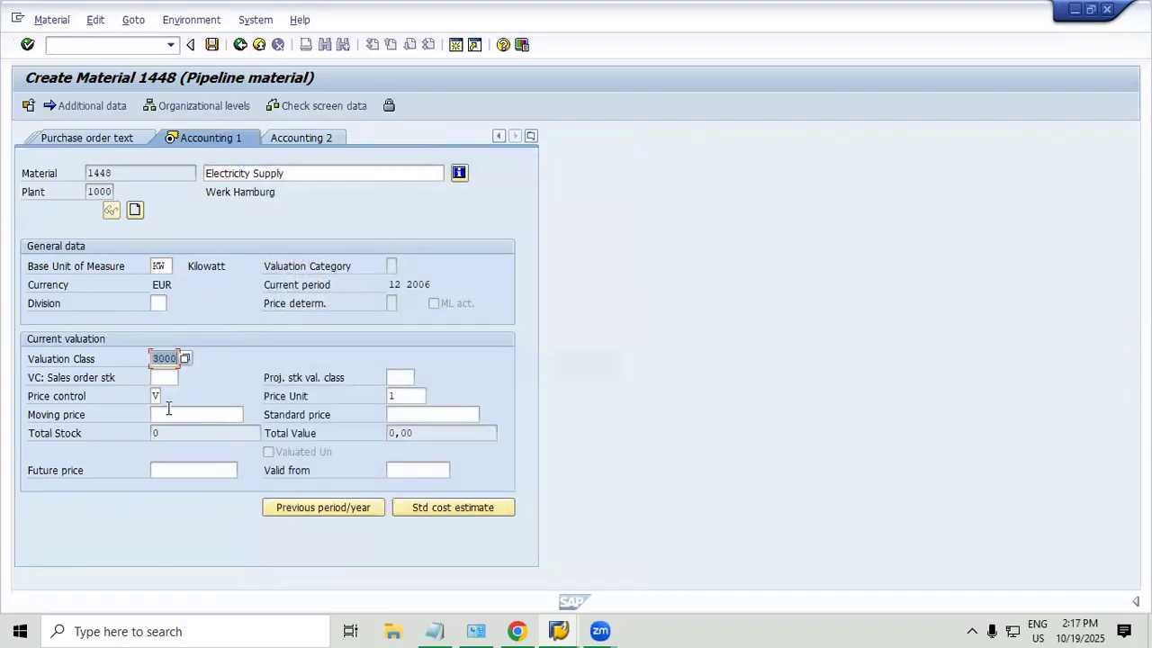
Set the moving price and the standard price to 1, save the new material and exit material creation.
{"action": "left_click", "coordinate": [168, 412]}
{"action": "type", "text": "1"}
{"action": "key", "text": "Tab"}
{"action": "type", "text": "1"}
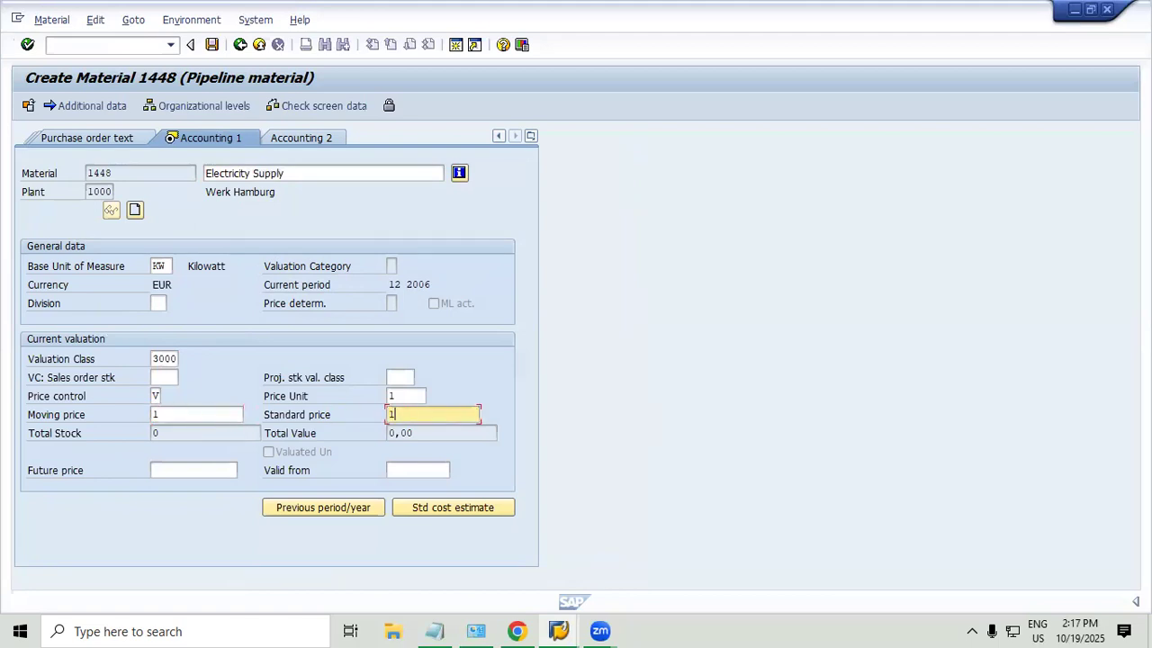
{"action": "key", "text": "Return"}
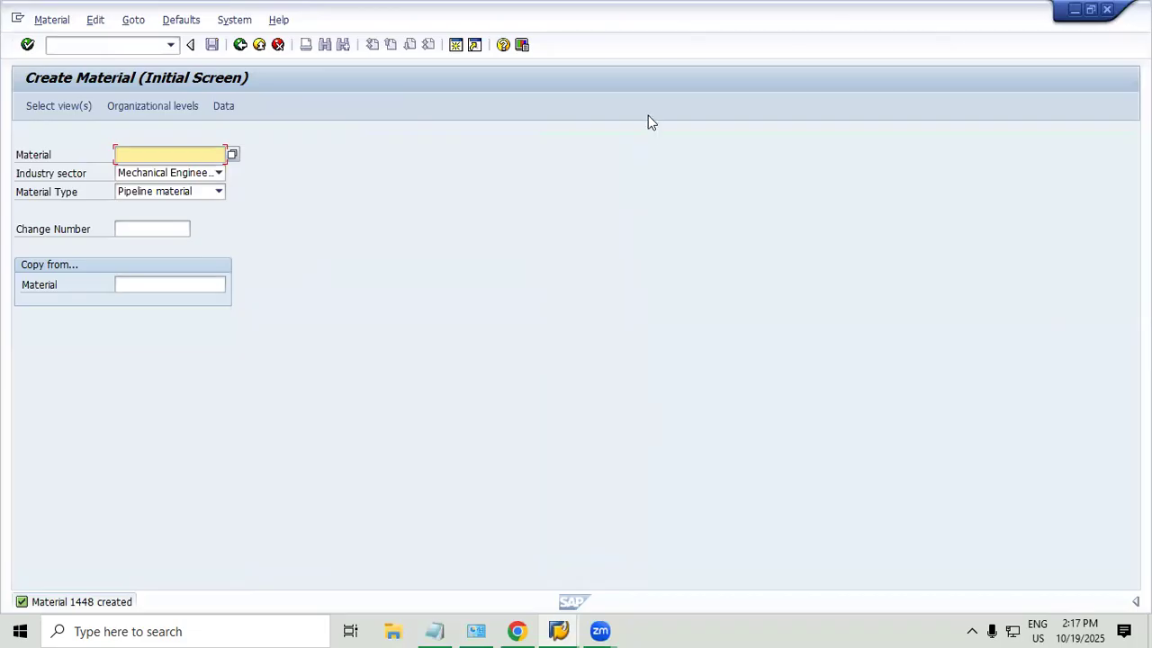
{"action": "left_click", "coordinate": [261, 48]}
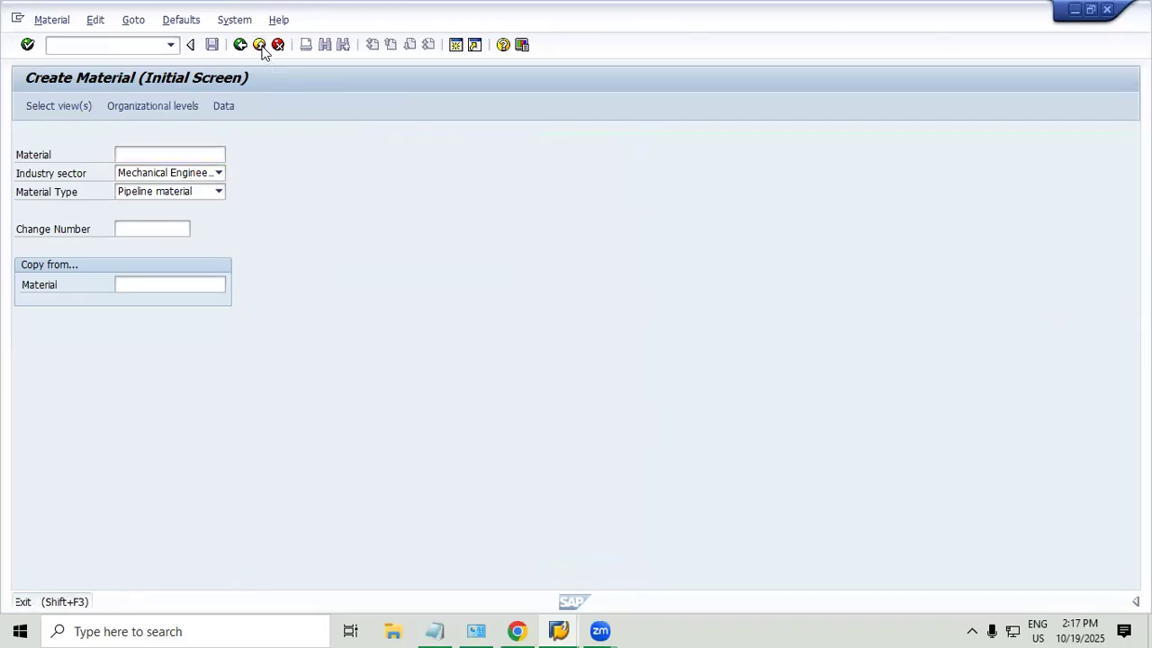
Start creating a purchasing info record with transaction ME11.
{"action": "type", "text": "me11"}
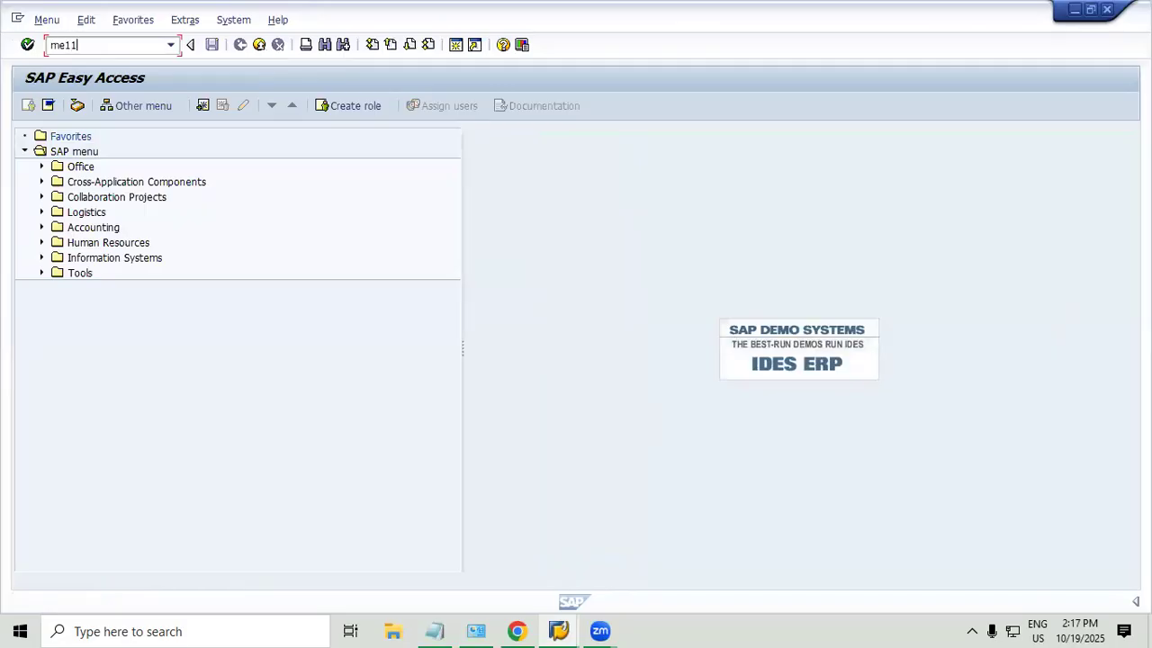
{"action": "key", "text": "Return"}
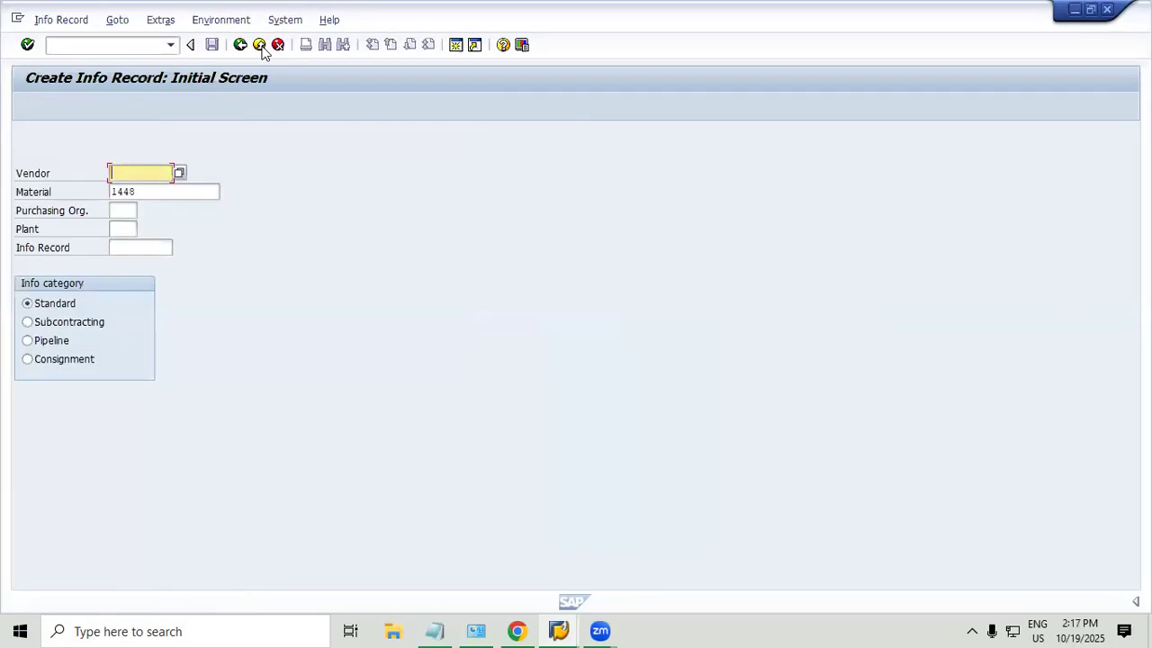
{"action": "key", "text": "Tab"}
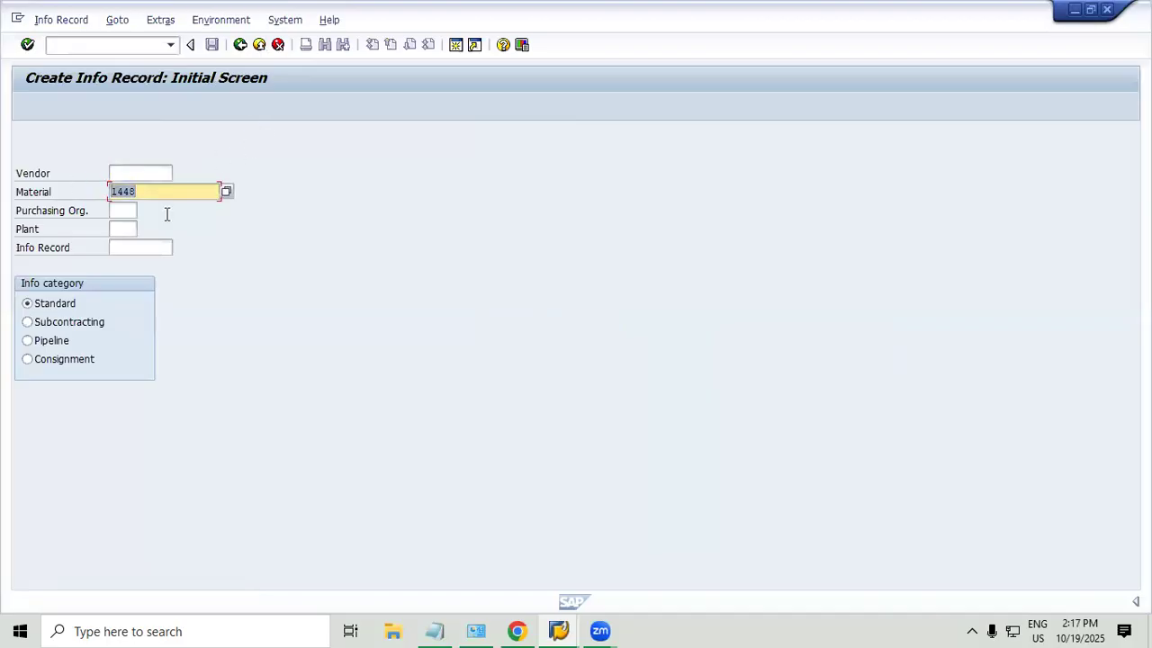
Switch to Notepad, add material number 1448 at the end of the MM01 line and return to SAP.
{"action": "left_click", "coordinate": [437, 629]}
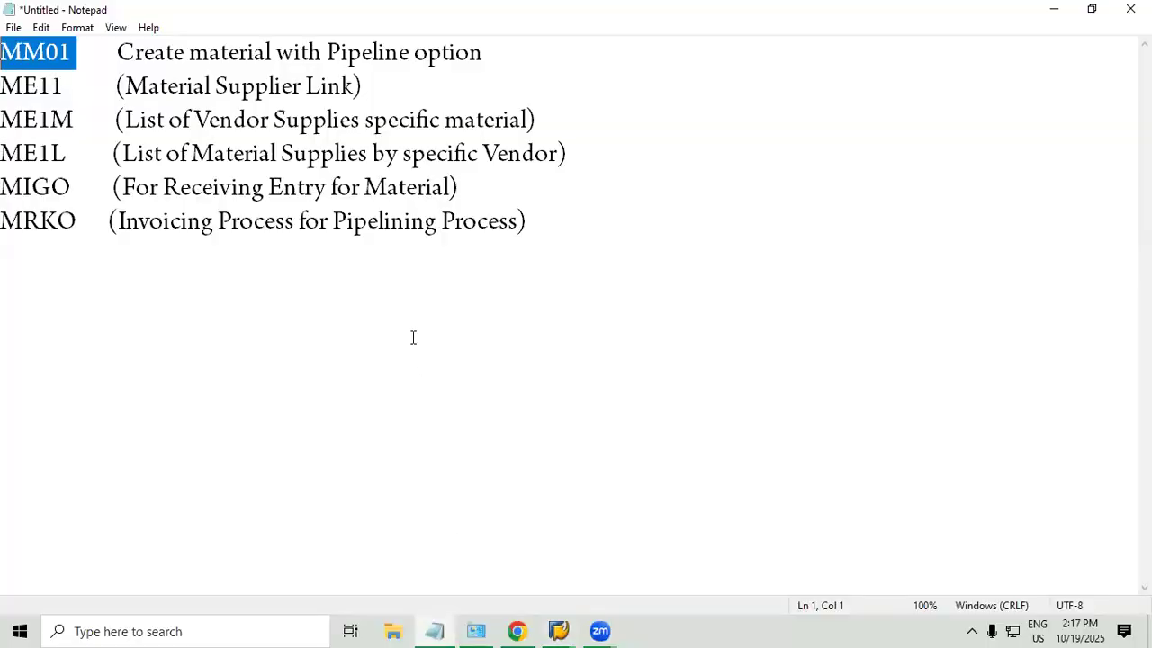
{"action": "left_click", "coordinate": [577, 59]}
{"action": "type", "text": "14"}
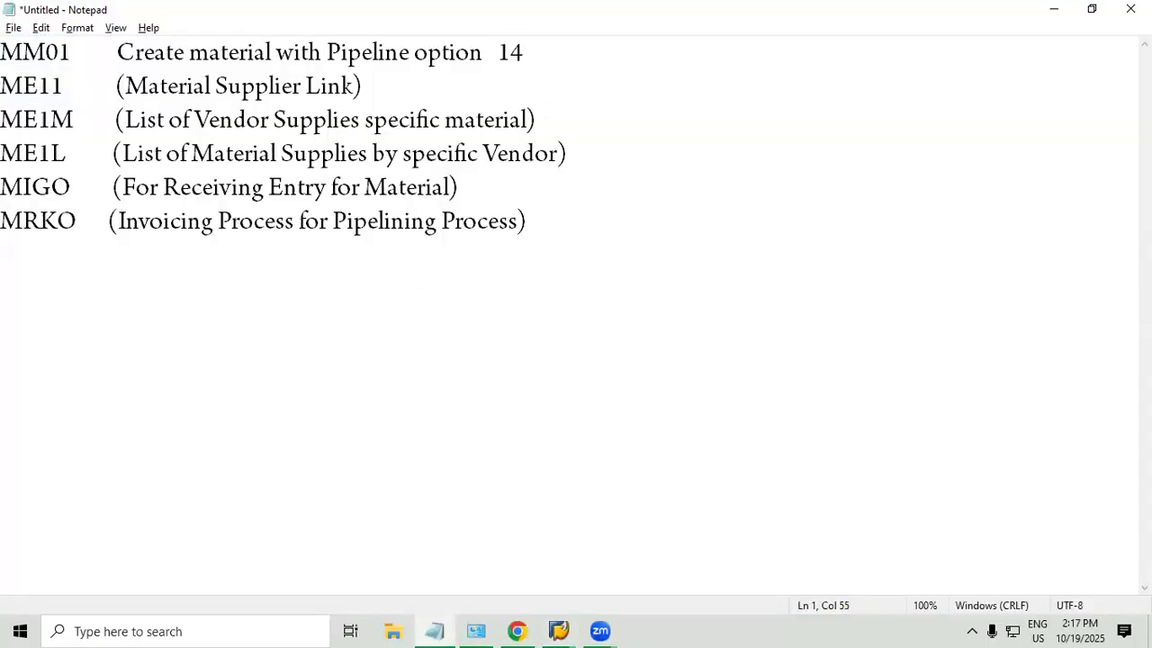
{"action": "key", "text": "alt+Tab"}
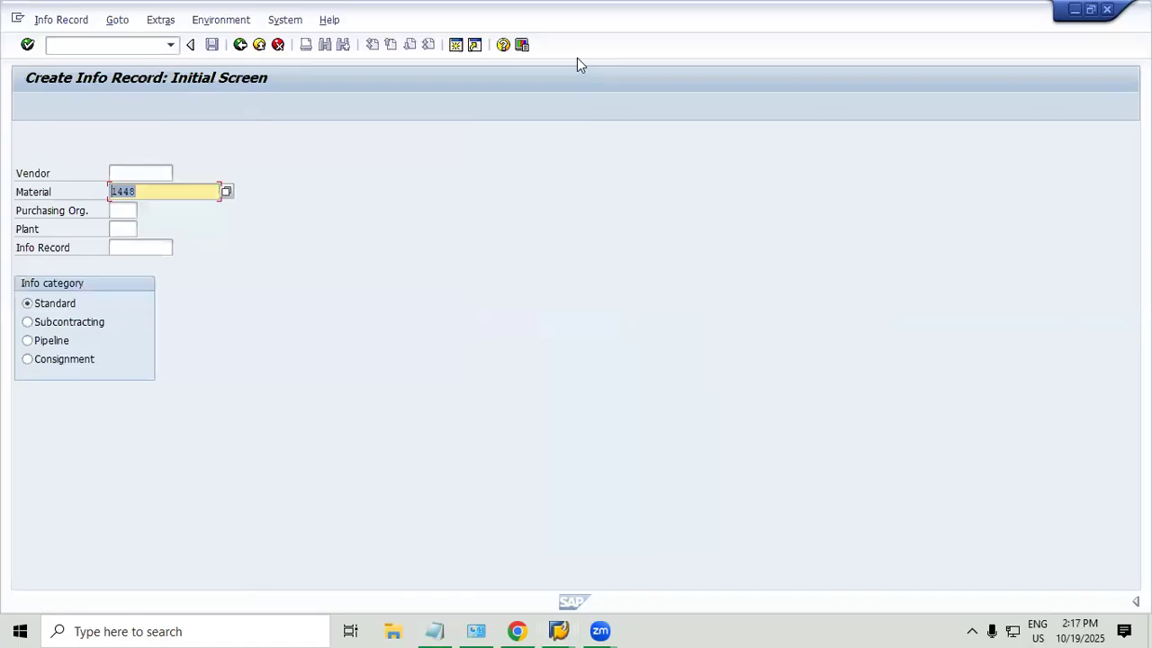
{"action": "key", "text": "alt+Tab"}
{"action": "type", "text": "48"}
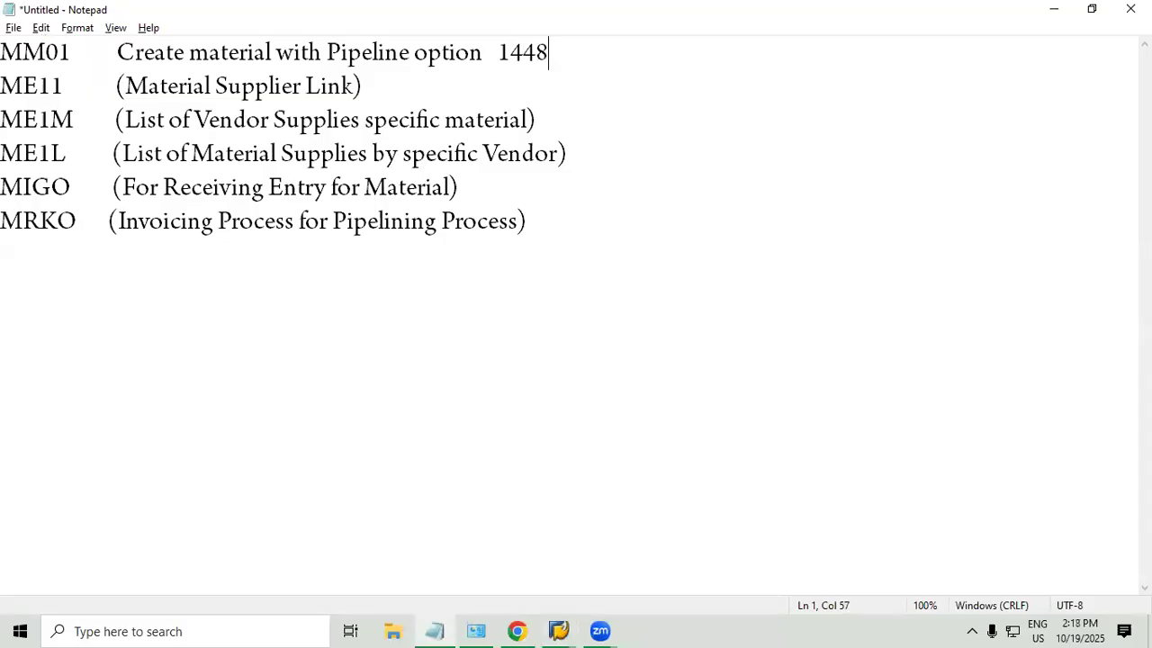
{"action": "key", "text": "alt+Tab"}
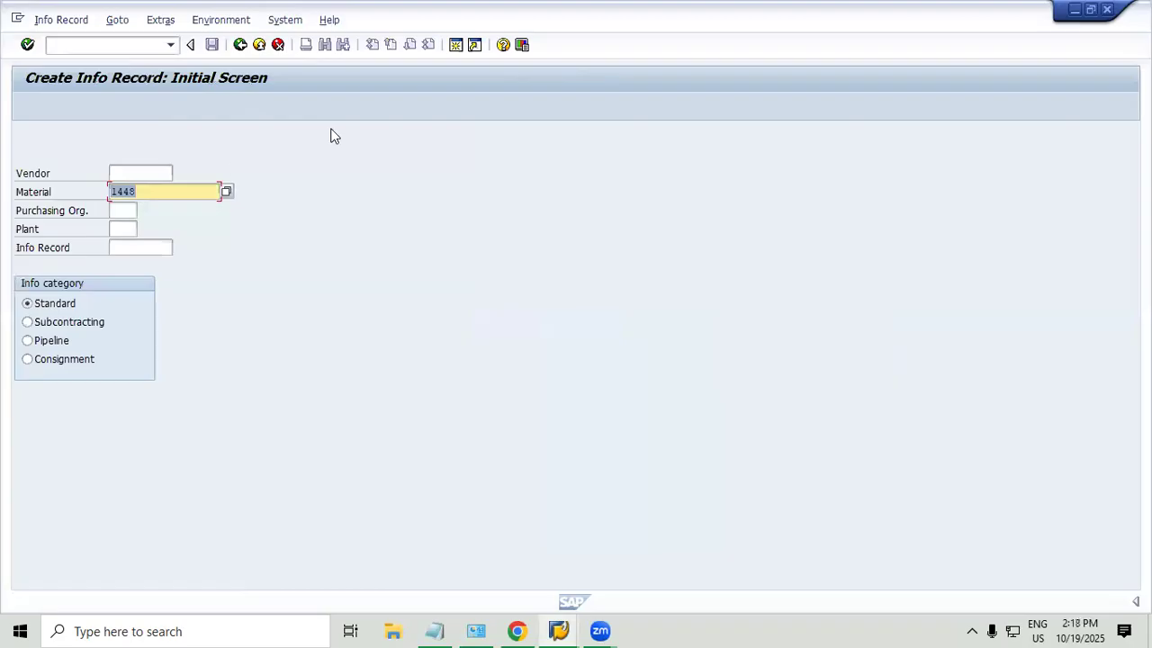
Enter the vendor number, purchasing organization 1000 and plant 1000, choose the Pipeline info category and continue to the general data.
{"action": "left_click", "coordinate": [157, 173]}
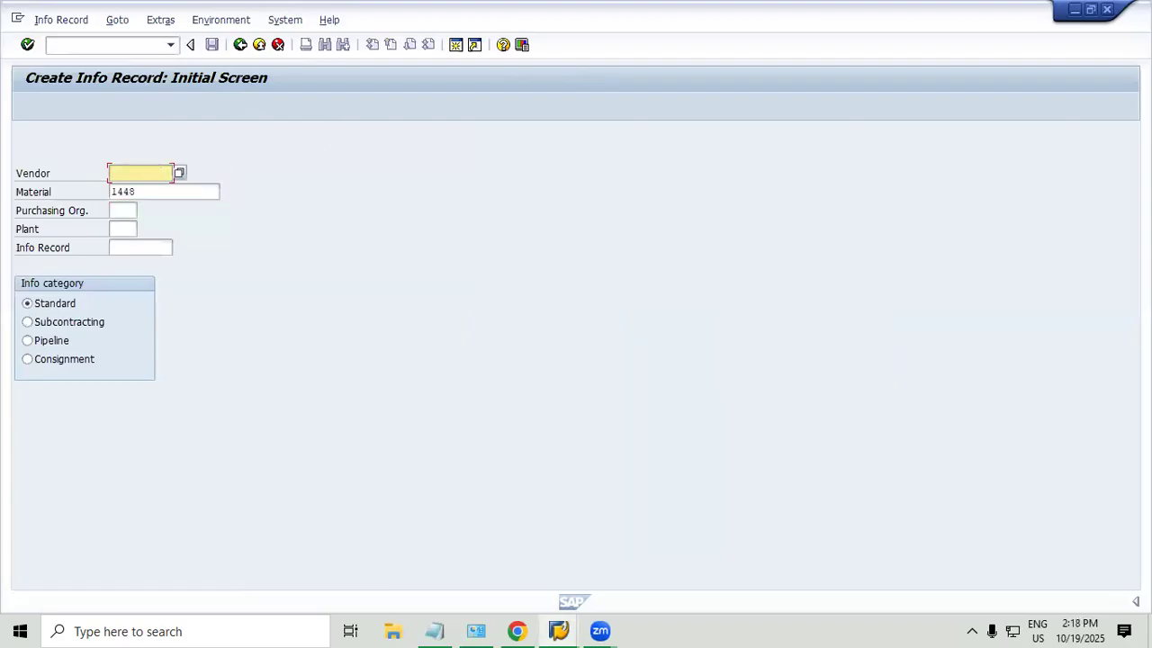
{"action": "type", "text": "11301"}
{"action": "key", "text": "Tab"}
{"action": "key", "text": "Tab"}
{"action": "type", "text": "1000"}
{"action": "key", "text": "Tab"}
{"action": "type", "text": "1000"}
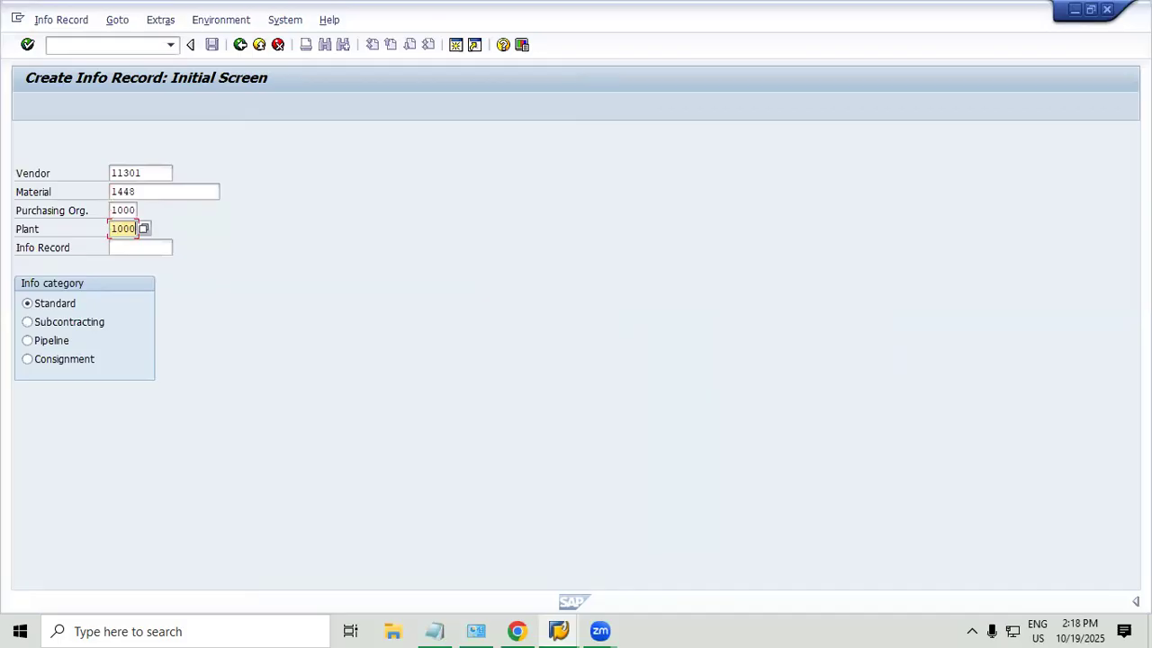
{"action": "key", "text": "Tab"}
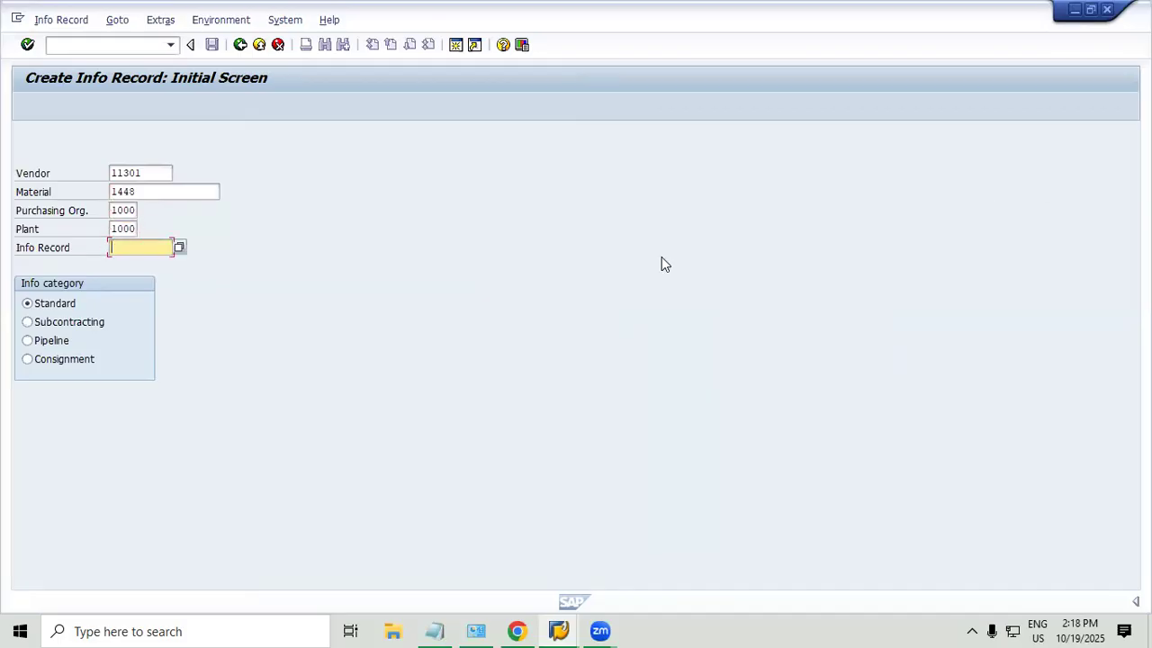
{"action": "left_click", "coordinate": [51, 343]}
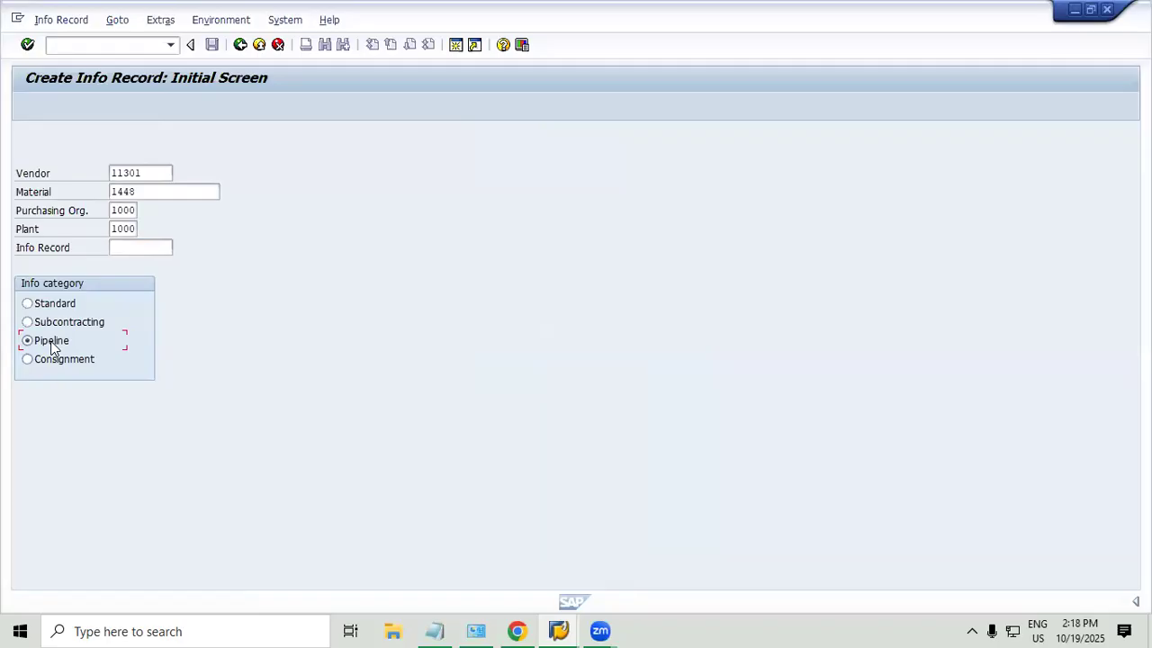
{"action": "key", "text": "Return"}
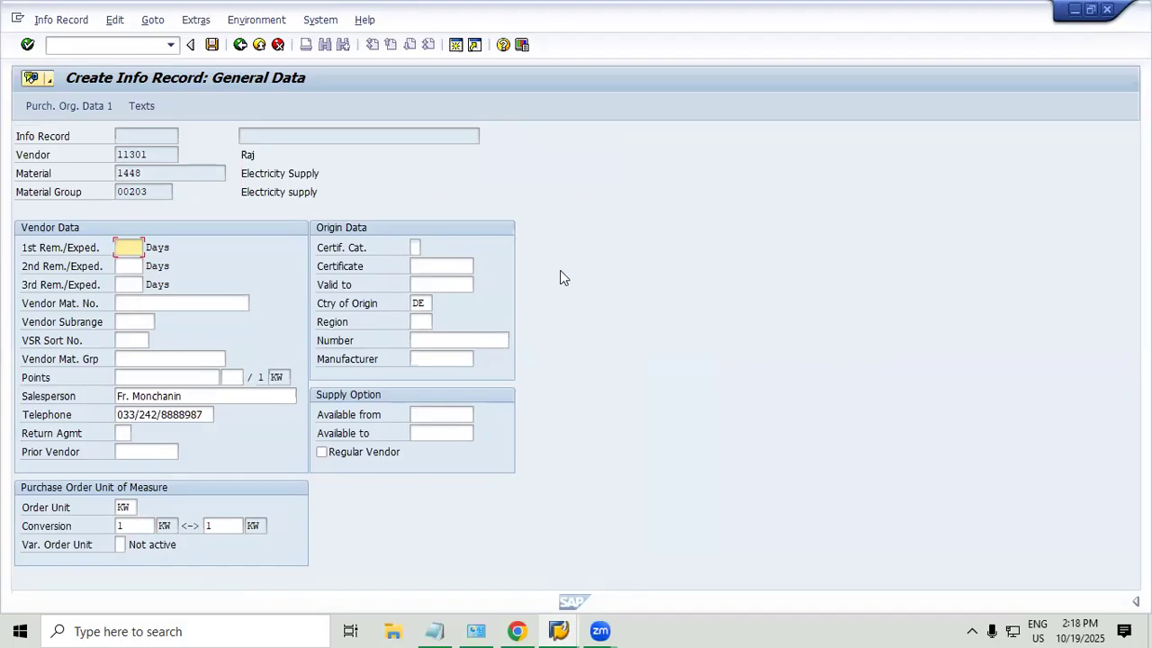
Set the first reminder to 5 days and the second to 10 days, and continue to Purch. Organization Data 1.
{"action": "type", "text": "5"}
{"action": "key", "text": "Tab"}
{"action": "type", "text": "10"}
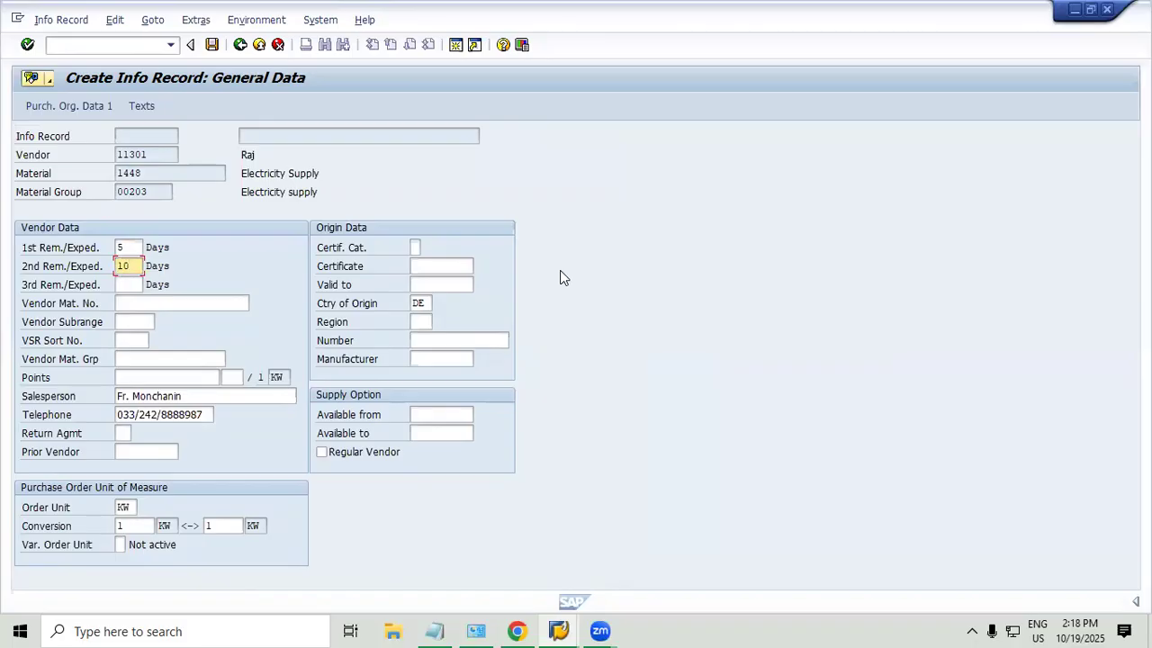
{"action": "key", "text": "Return"}
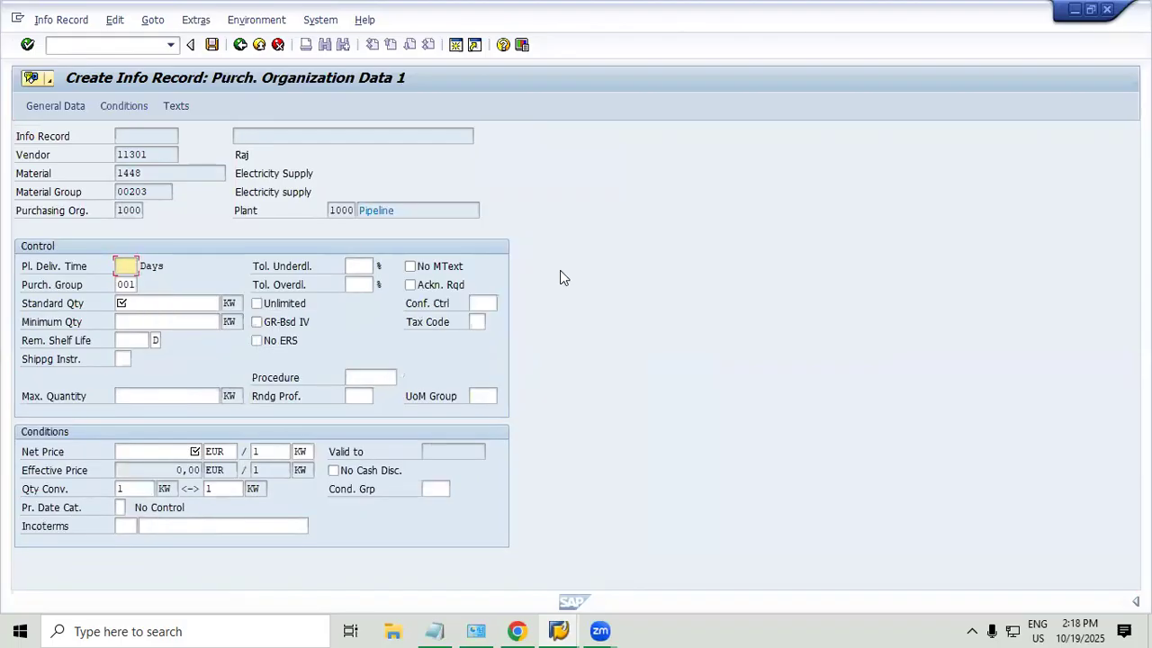
Set the planned delivery time to 5 days, the standard quantity to 20 KW and the minimum quantity to 10 KW.
{"action": "type", "text": "5"}
{"action": "key", "text": "Tab"}
{"action": "key", "text": "Tab"}
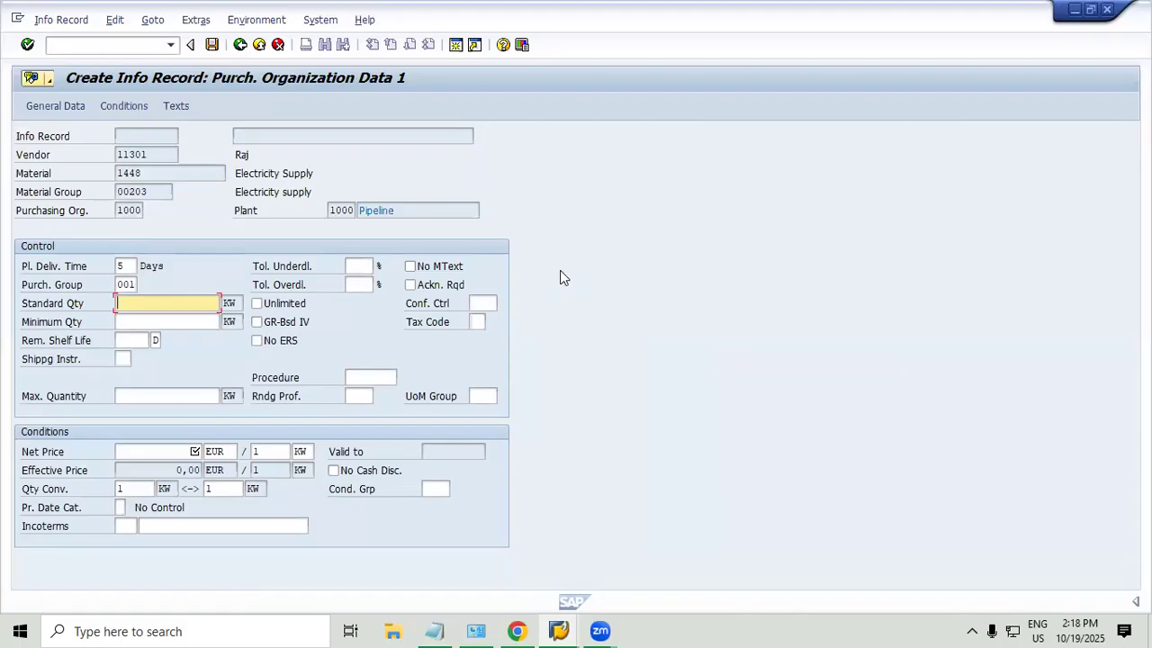
{"action": "type", "text": "10"}
{"action": "key", "text": "BackSpace"}
{"action": "key", "text": "BackSpace"}
{"action": "type", "text": "20"}
{"action": "key", "text": "Tab"}
{"action": "type", "text": "10"}
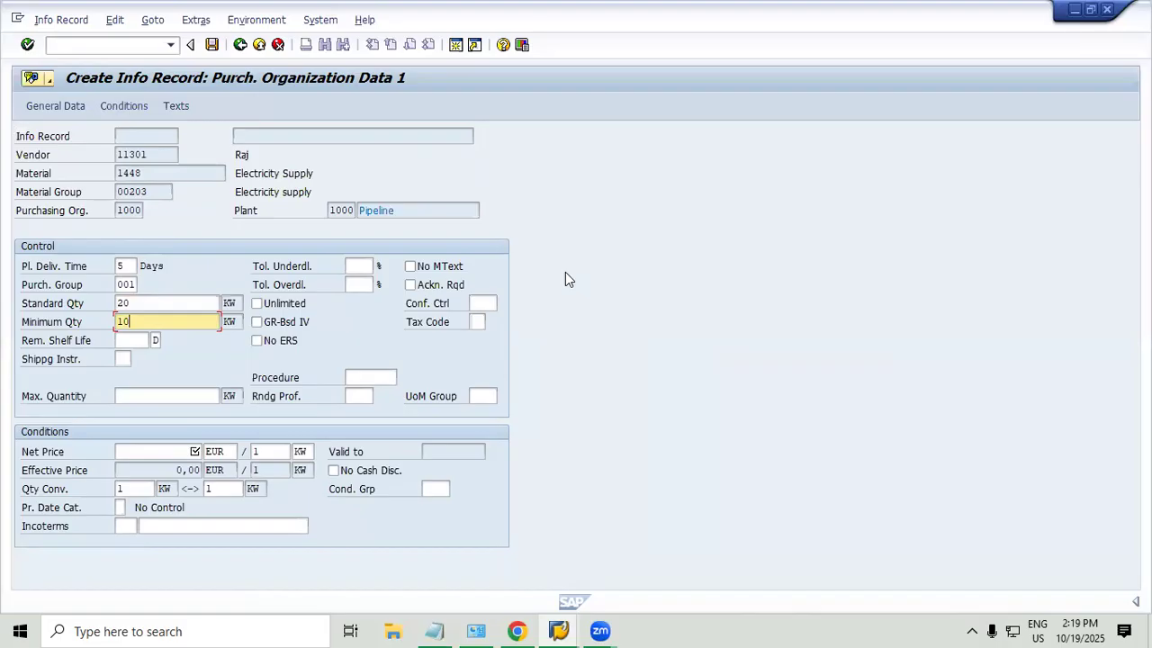
Set the net price to 10 EUR per KW and save the purchasing info record.
{"action": "left_click", "coordinate": [171, 453]}
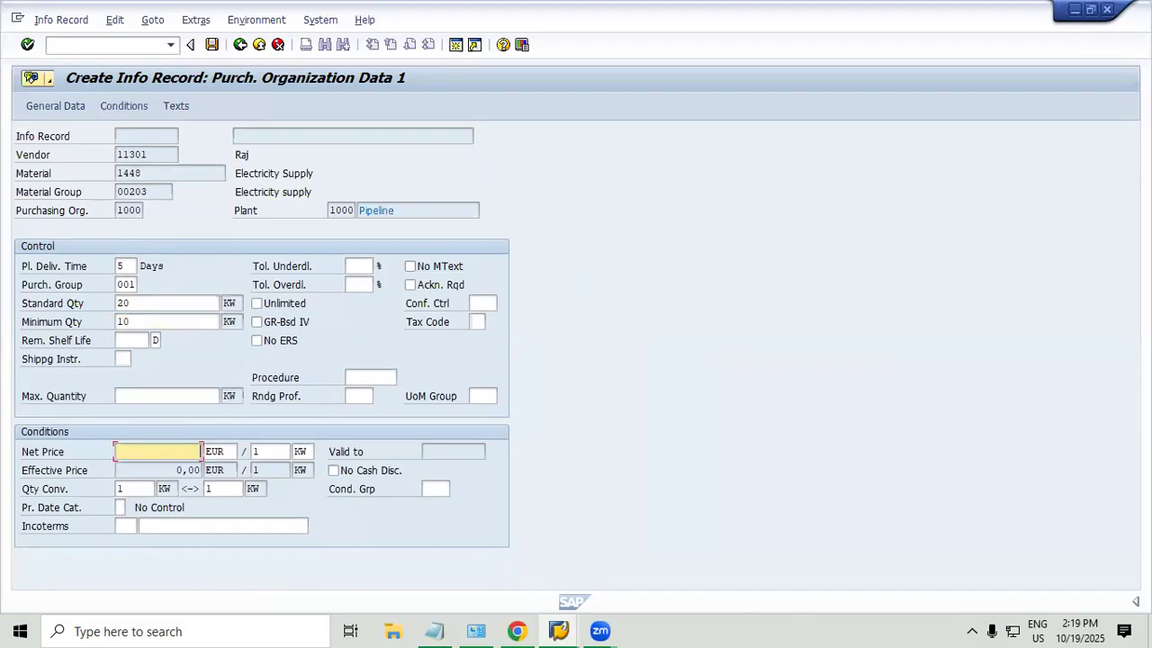
{"action": "type", "text": "10"}
{"action": "key", "text": "Return"}
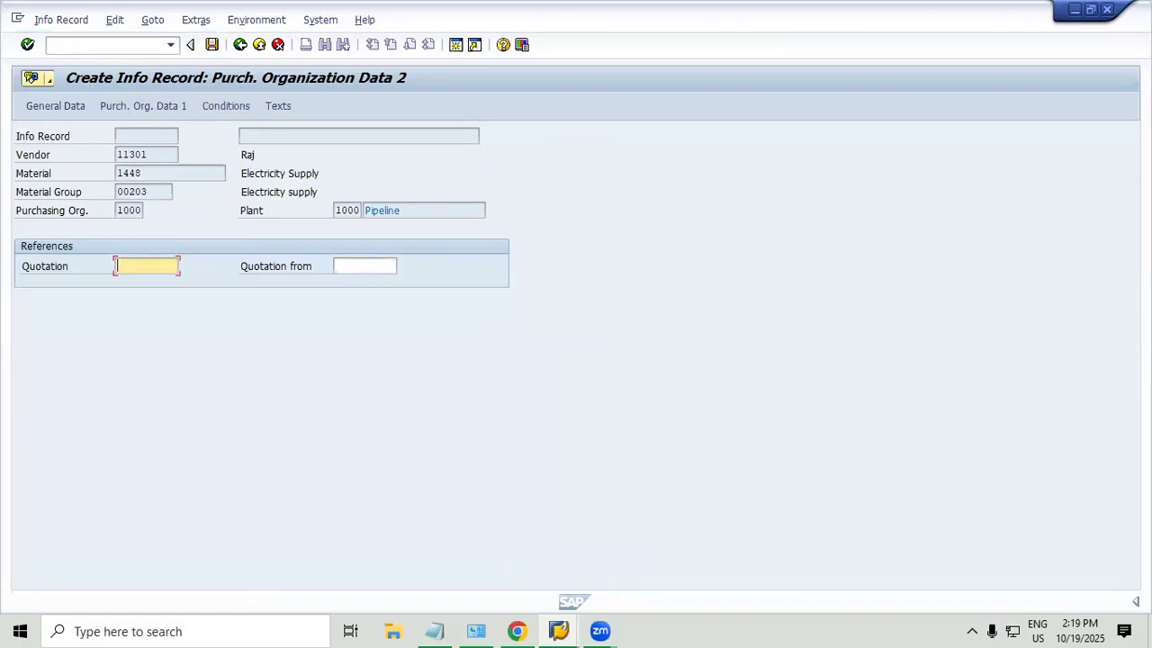
{"action": "key", "text": "ctrl+s"}
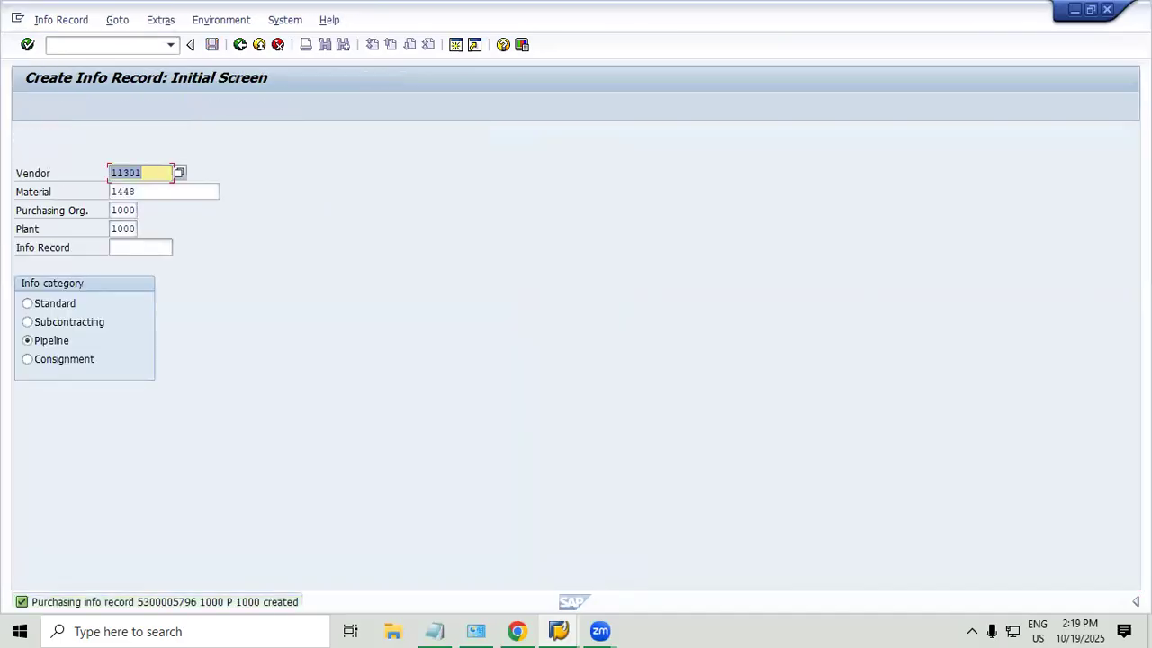
Copy the new info record number from the save message's details into the ME11 line of the note and close the details.
{"action": "double_click", "coordinate": [158, 603]}
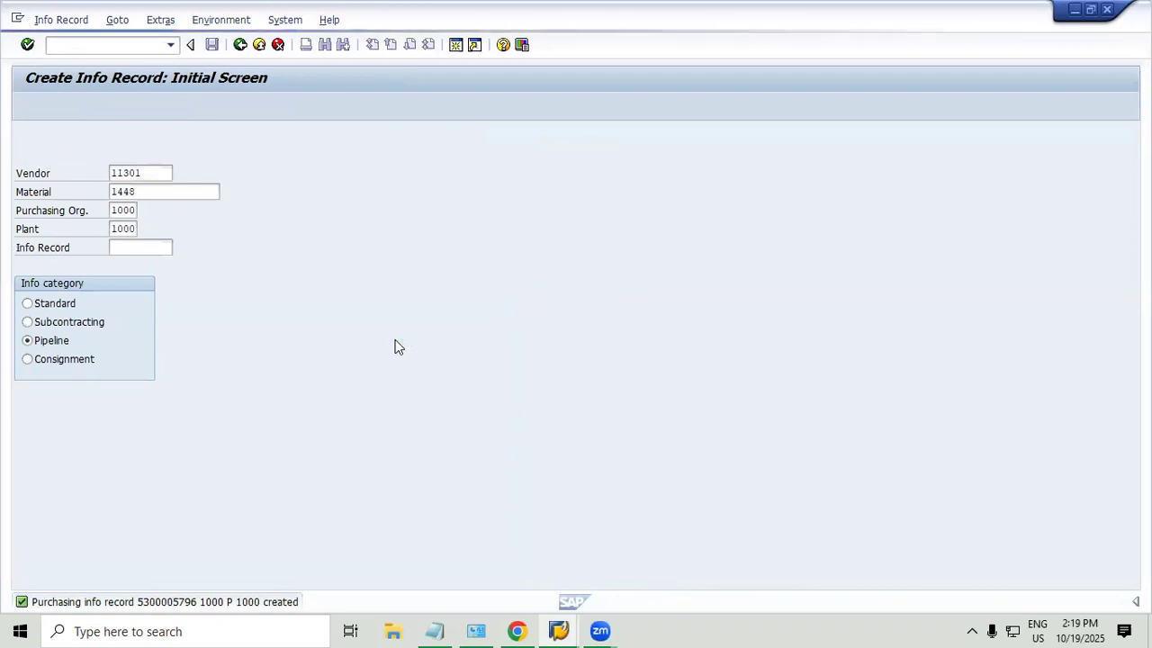
{"action": "left_click_drag", "start_coordinate": [200, 120], "coordinate": [294, 133]}
{"action": "key", "text": "ctrl+c"}
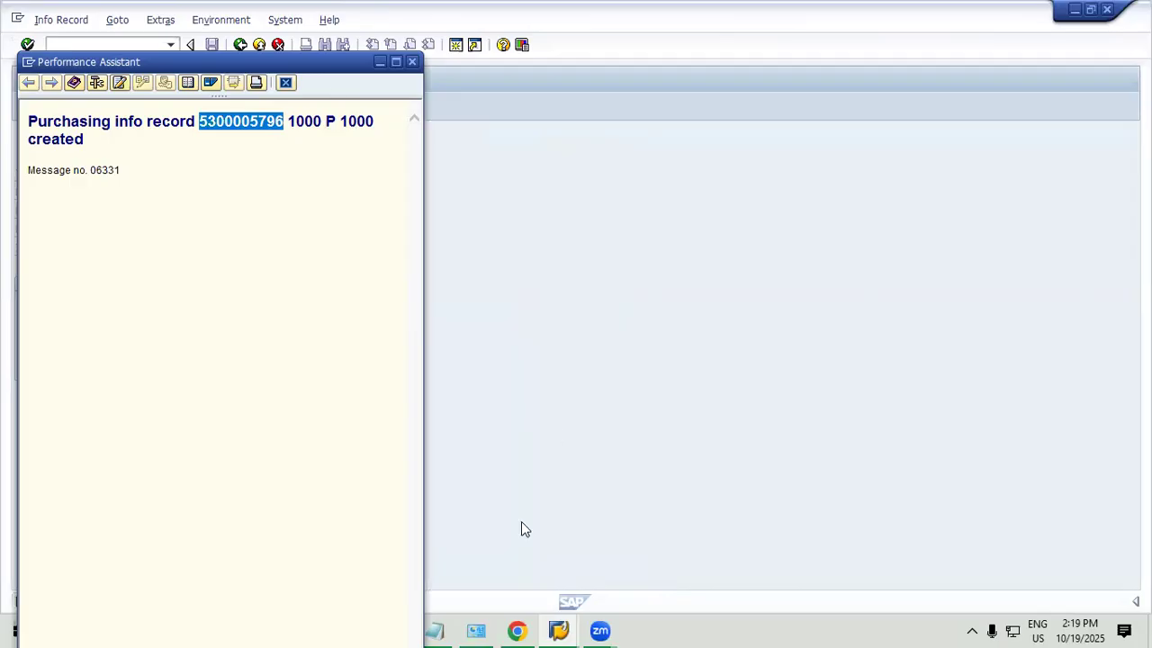
{"action": "key", "text": "alt+Tab"}
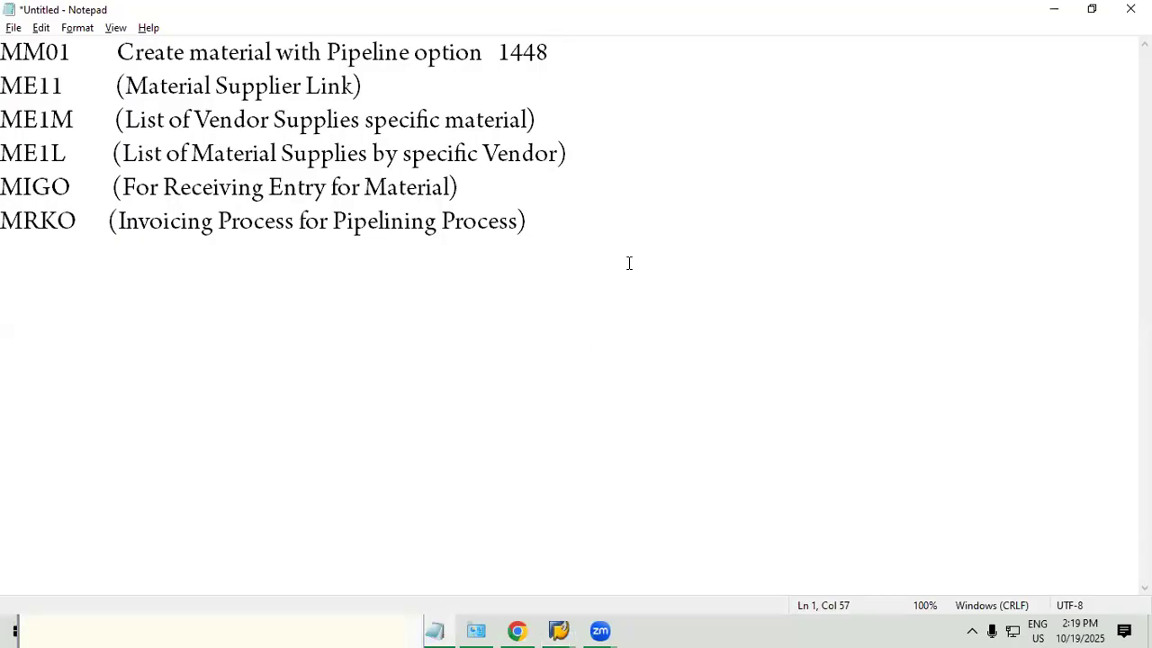
{"action": "left_click", "coordinate": [542, 93]}
{"action": "key", "text": "ctrl+v"}
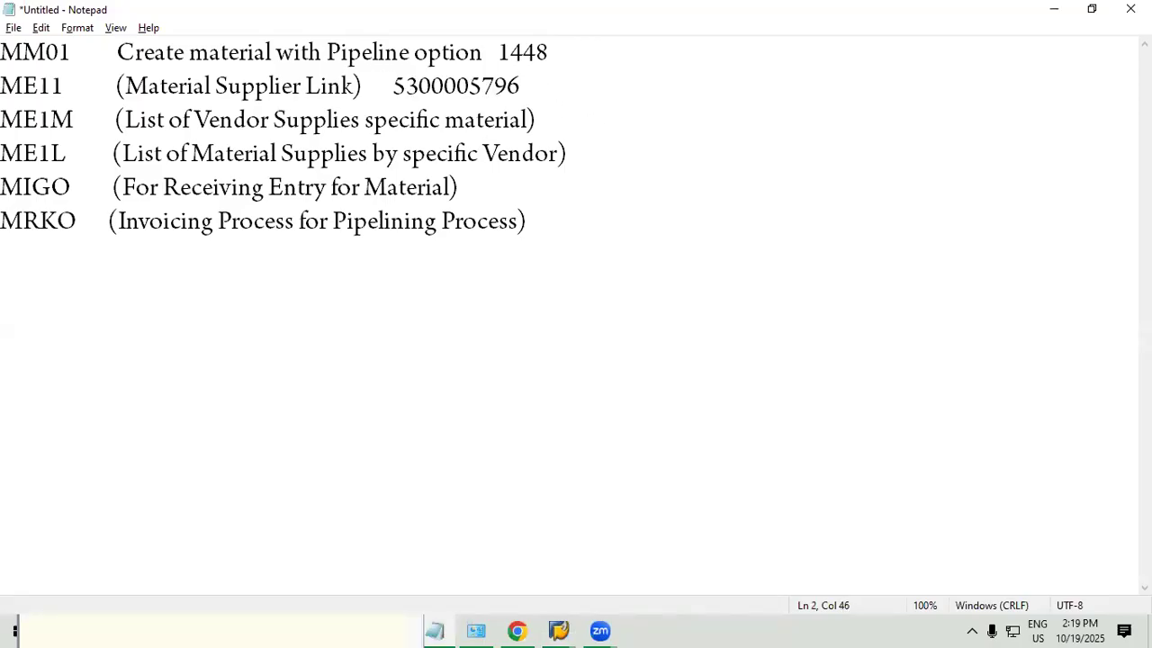
{"action": "left_click", "coordinate": [1053, 9]}
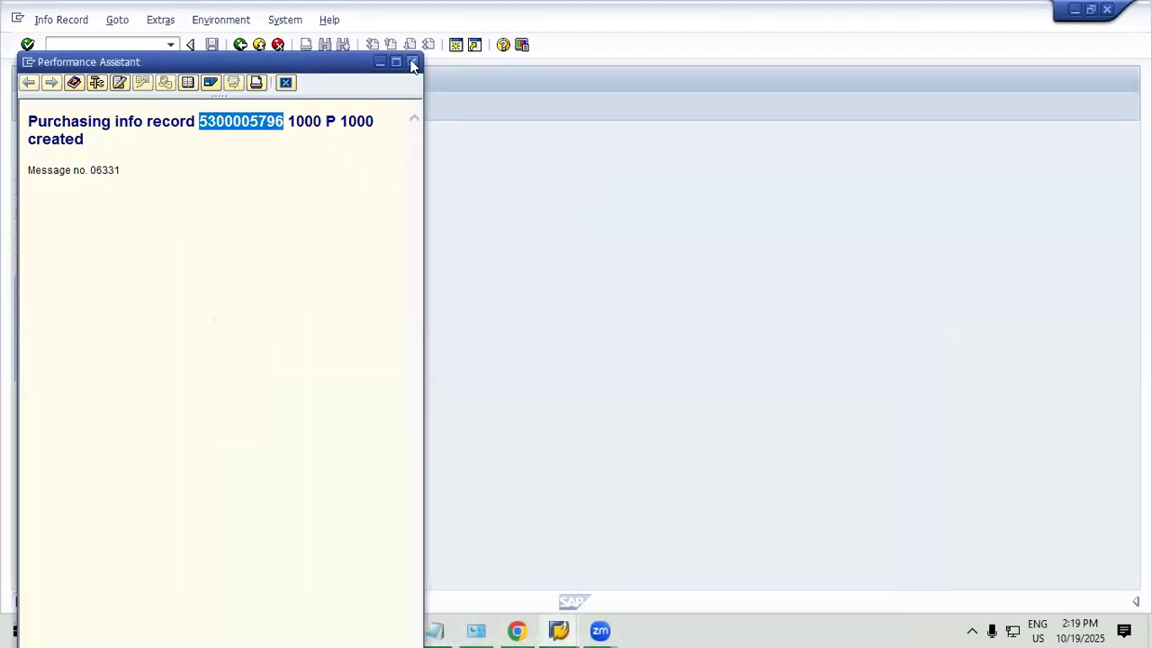
{"action": "left_click", "coordinate": [410, 62]}
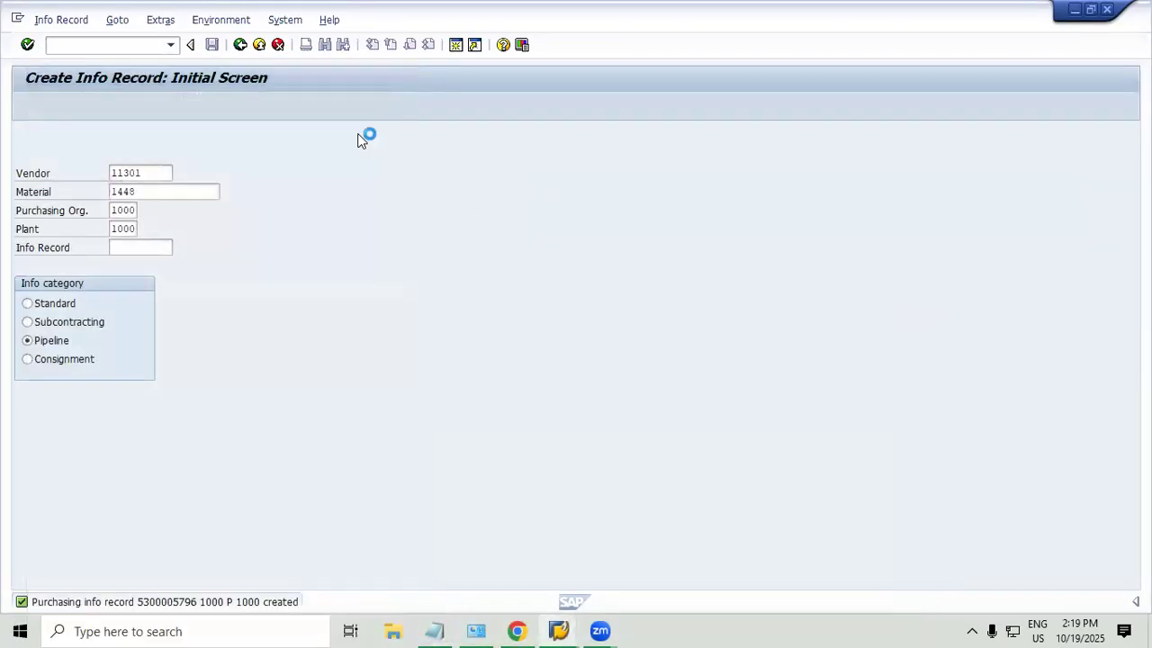
Exit info record creation and list the info records for material 1448 with transaction ME1M, purchasing organization 1000 and plant 1000.
{"action": "left_click", "coordinate": [260, 45]}
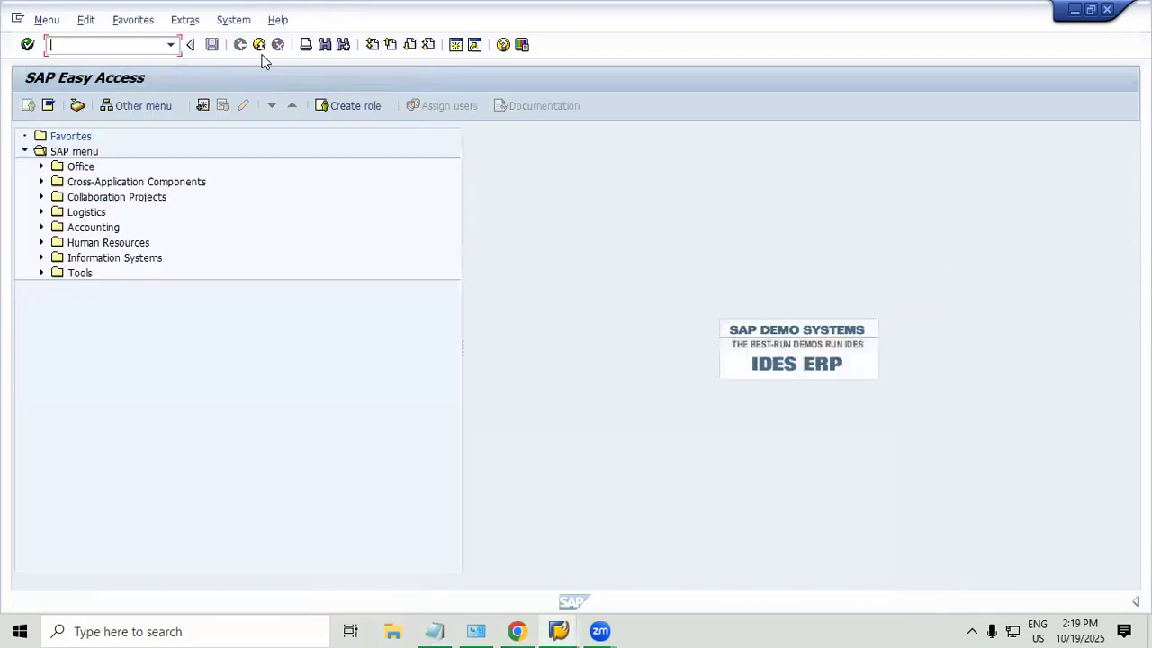
{"action": "type", "text": "me1m"}
{"action": "key", "text": "Return"}
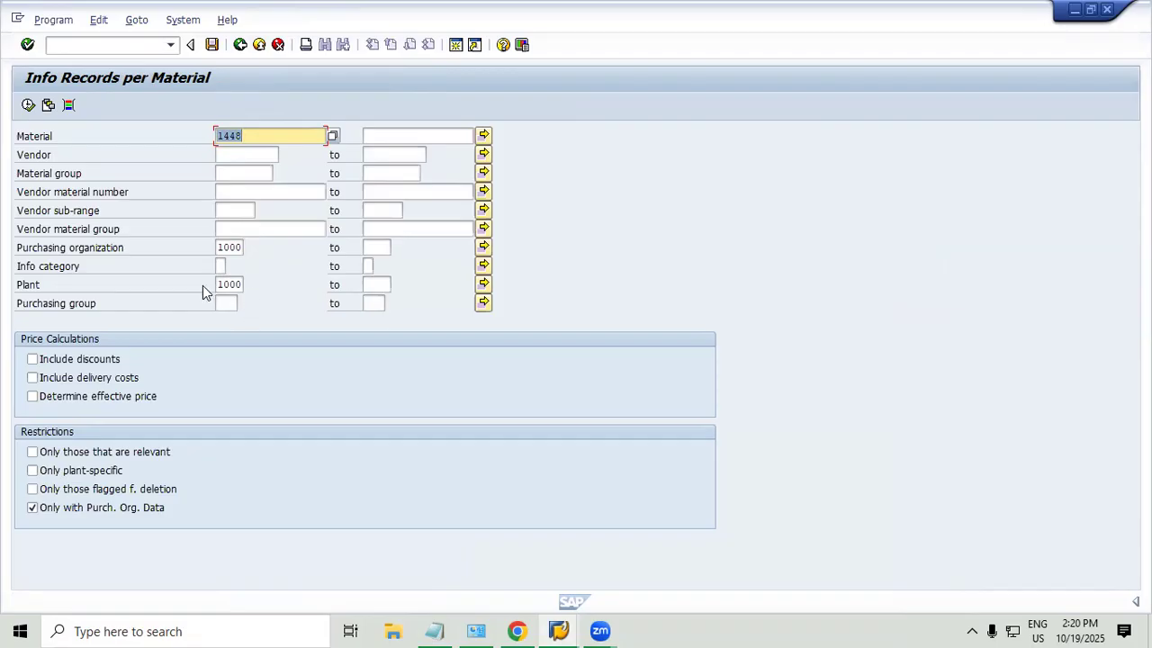
{"action": "left_click", "coordinate": [29, 106]}
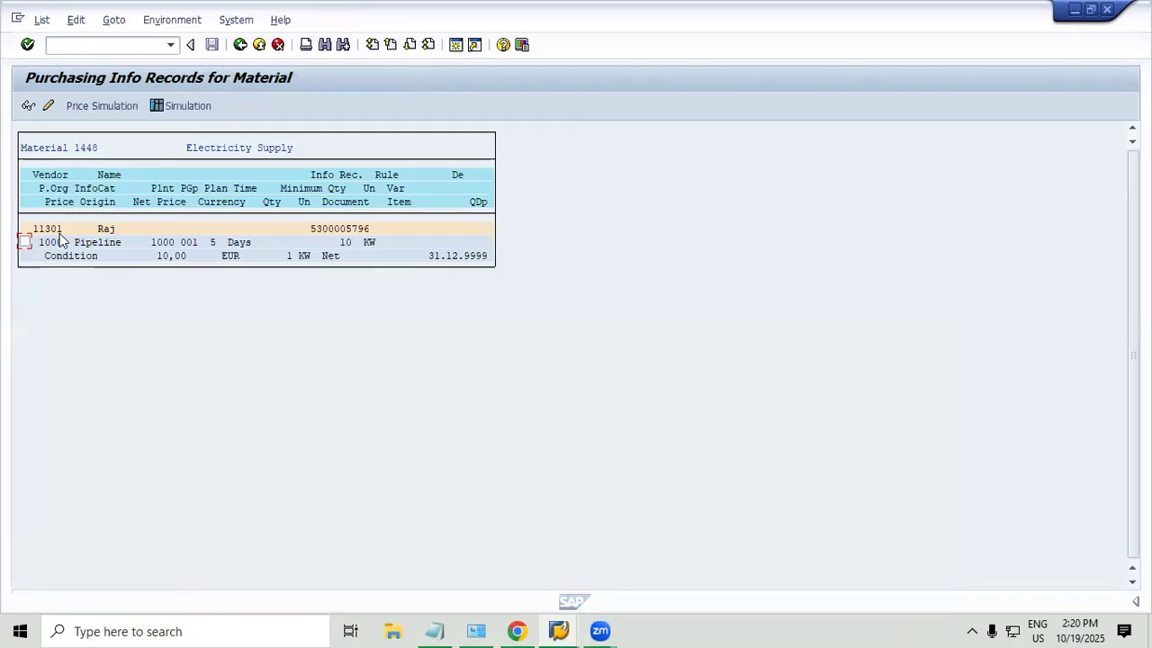
Examine the listed pipeline info record and its gross price condition, and go back to the ME1M selection screen.
{"action": "double_click", "coordinate": [59, 233]}
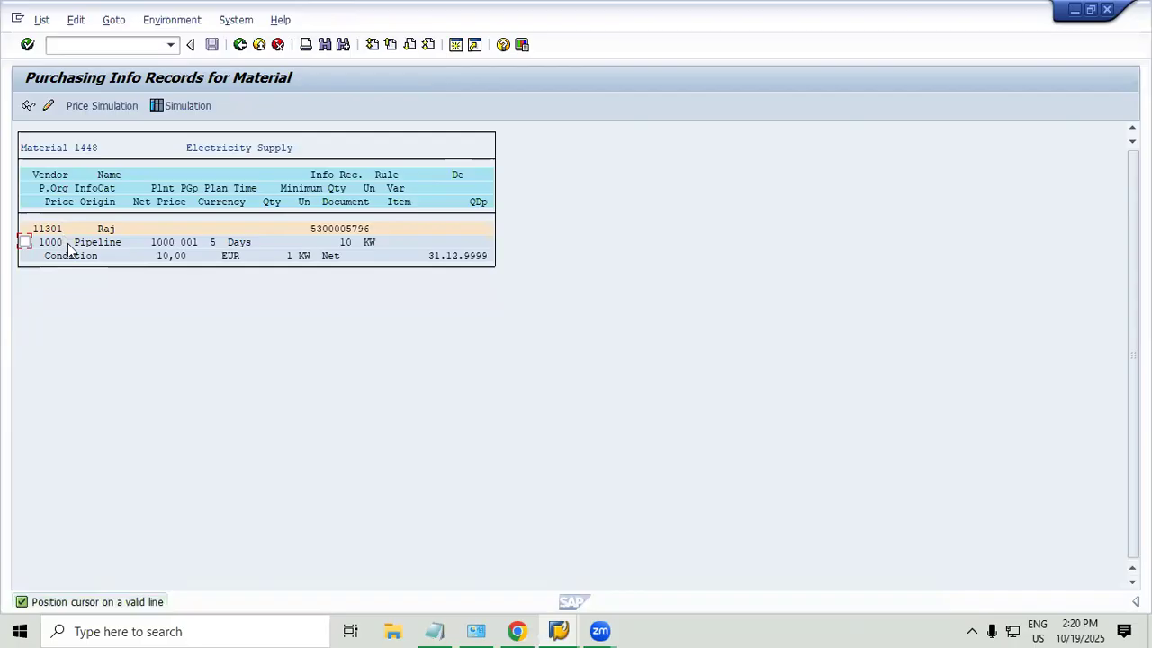
{"action": "double_click", "coordinate": [67, 243]}
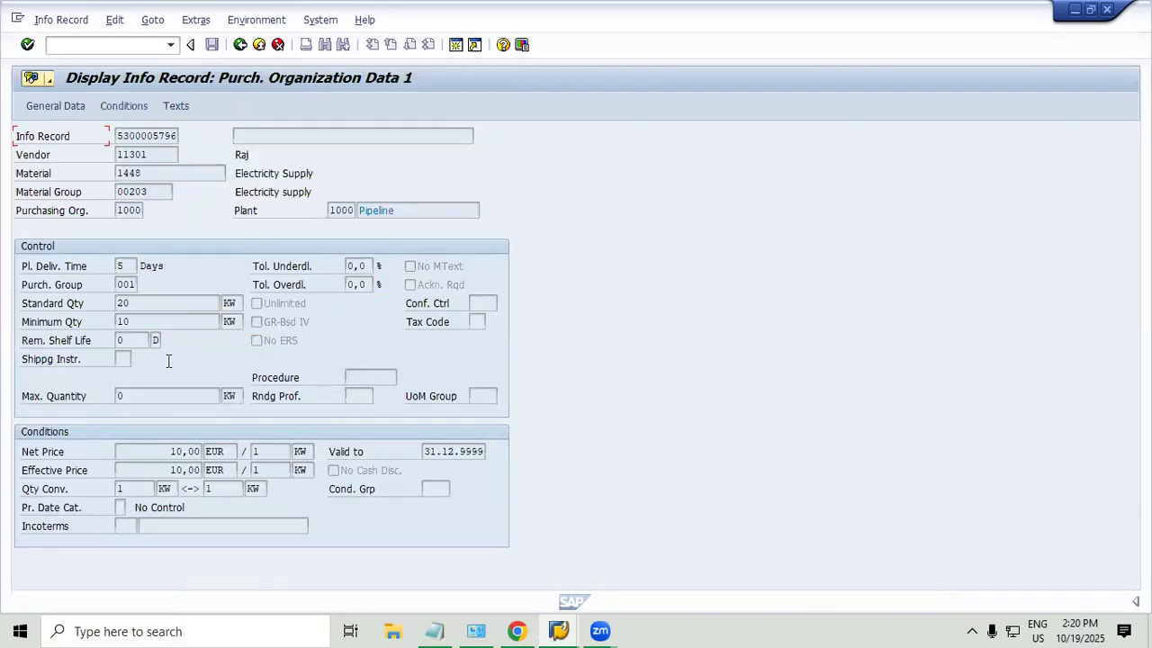
{"action": "left_click", "coordinate": [119, 98]}
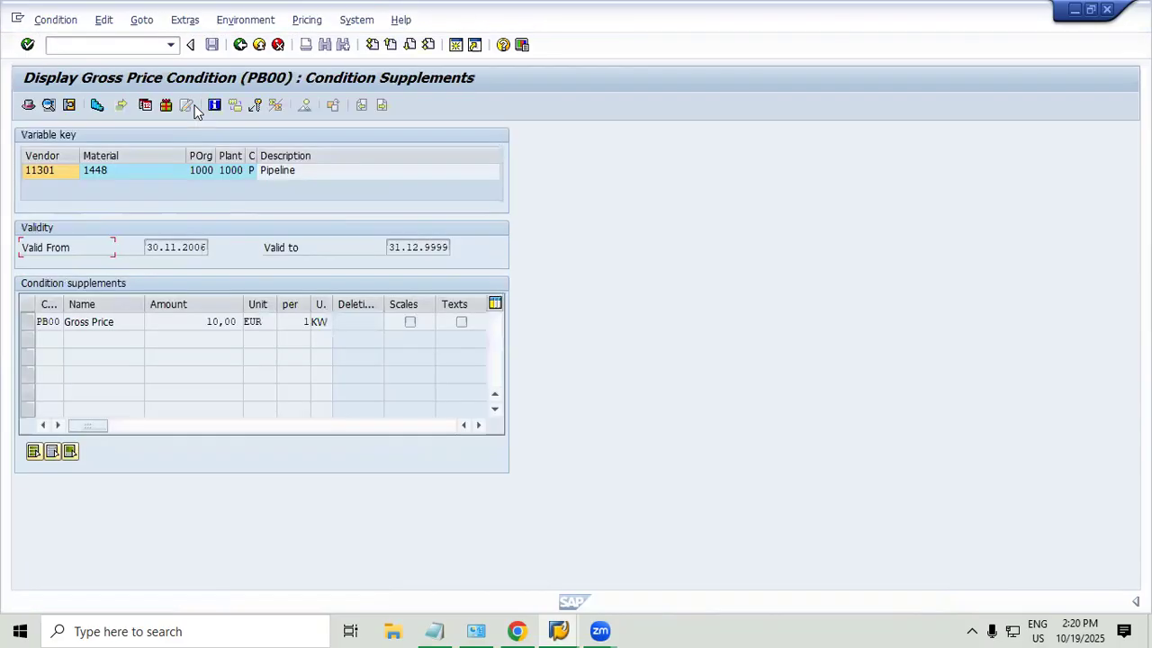
{"action": "left_click_drag", "start_coordinate": [205, 322], "coordinate": [264, 321]}
{"action": "left_click", "coordinate": [264, 321]}
{"action": "left_click", "coordinate": [240, 45]}
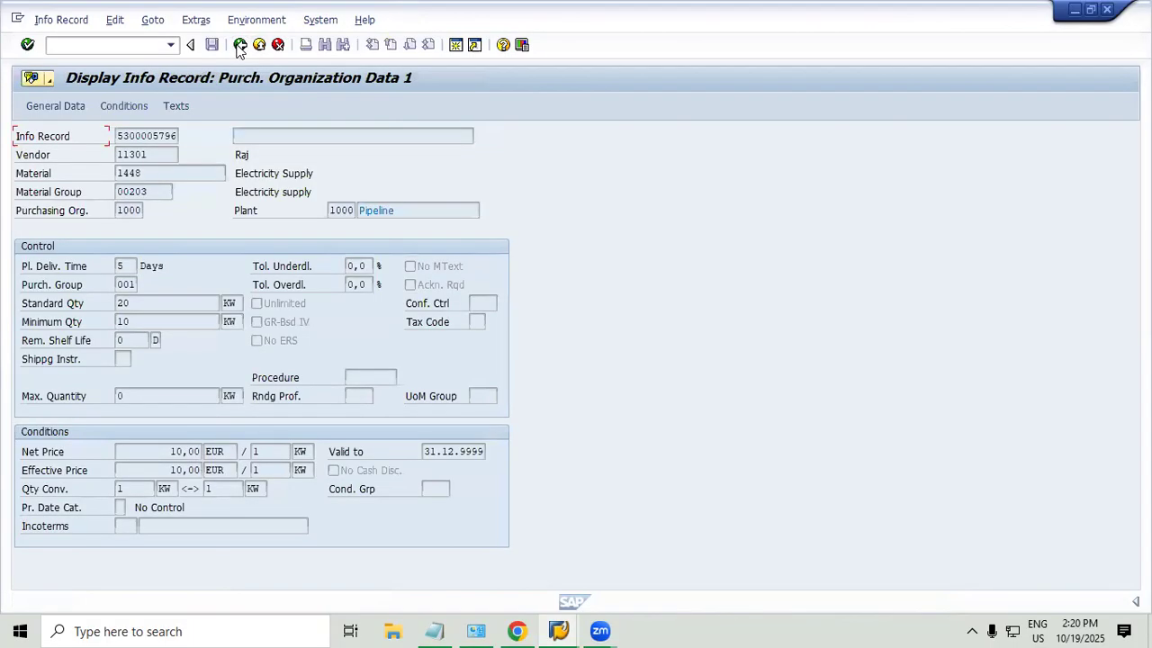
{"action": "left_click", "coordinate": [239, 45]}
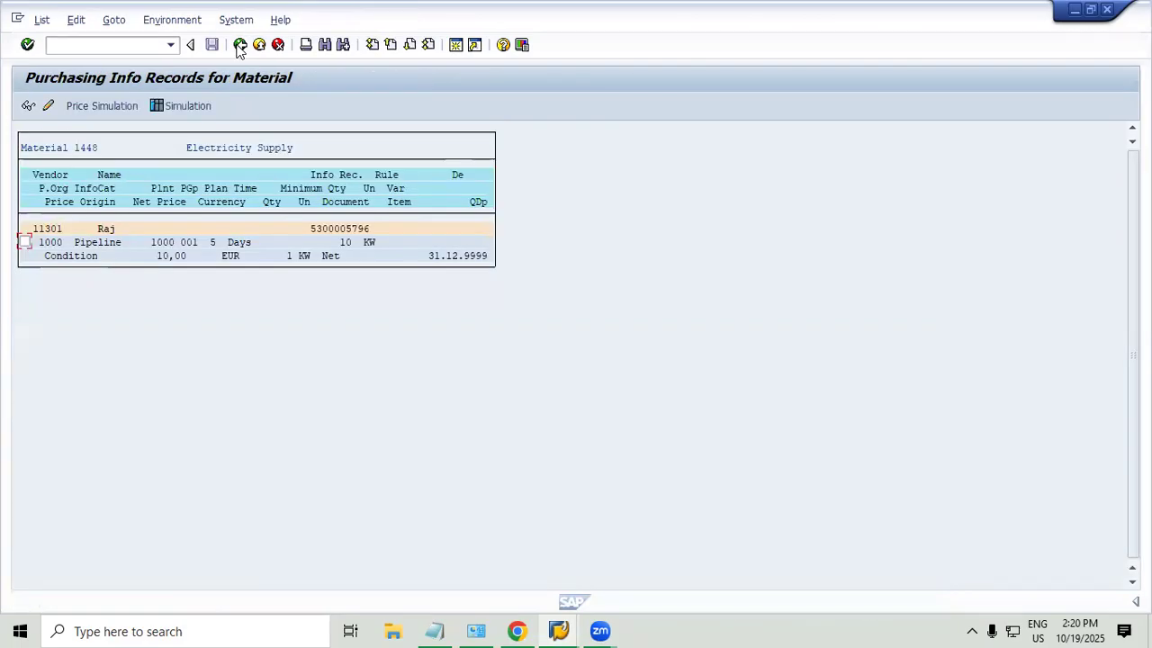
{"action": "left_click", "coordinate": [239, 45]}
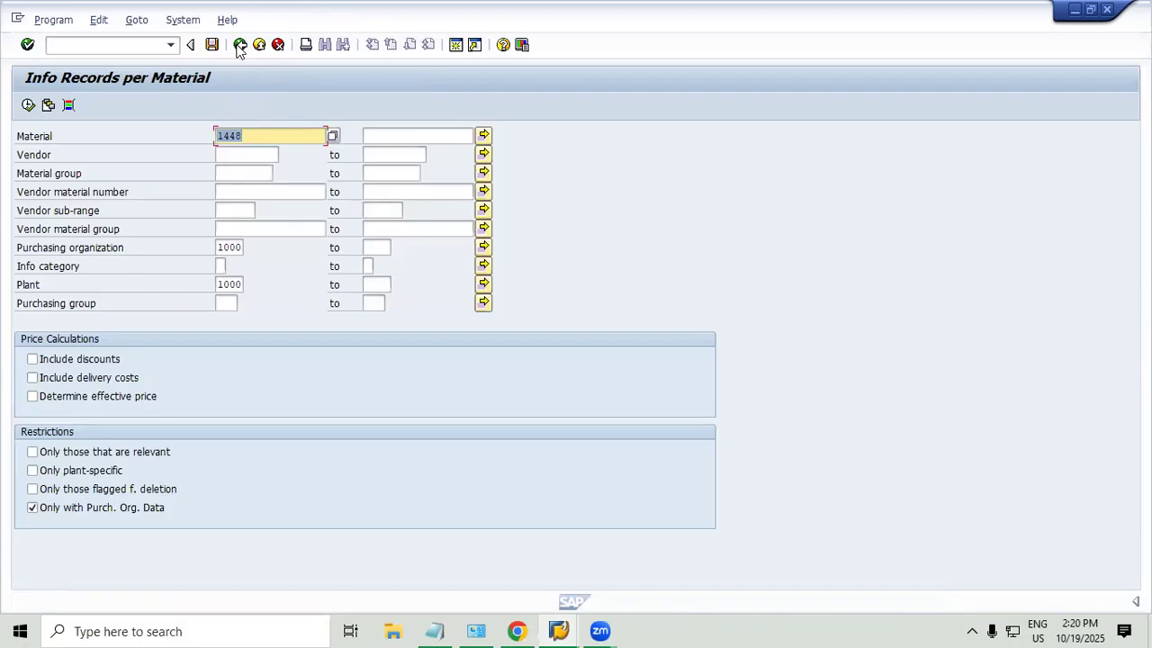
Start another pipeline info record for material 1448 in ME11, entering the second vendor's number and clearing the existing info record number.
{"action": "left_click", "coordinate": [239, 45]}
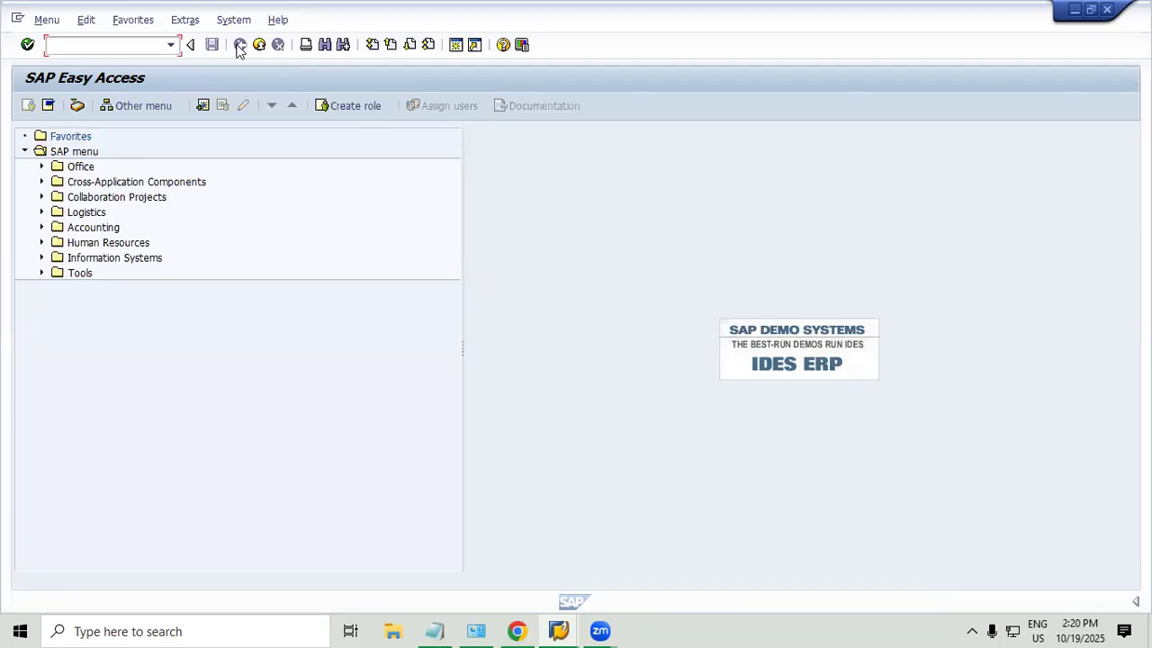
{"action": "type", "text": "me11"}
{"action": "key", "text": "Return"}
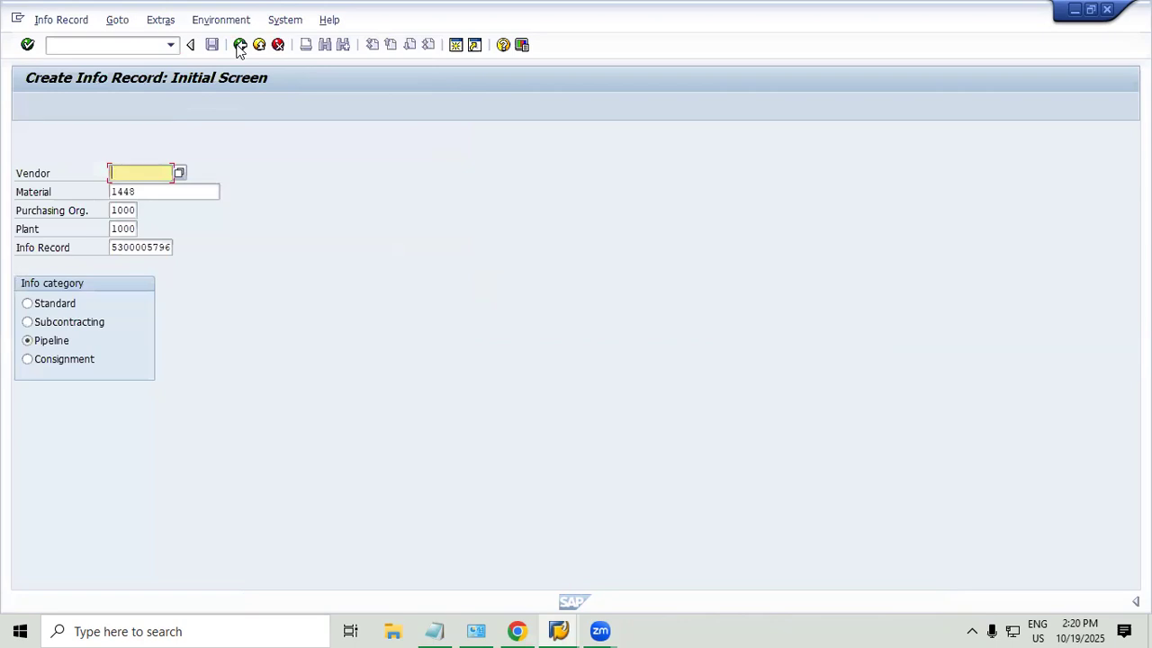
{"action": "type", "text": "1"}
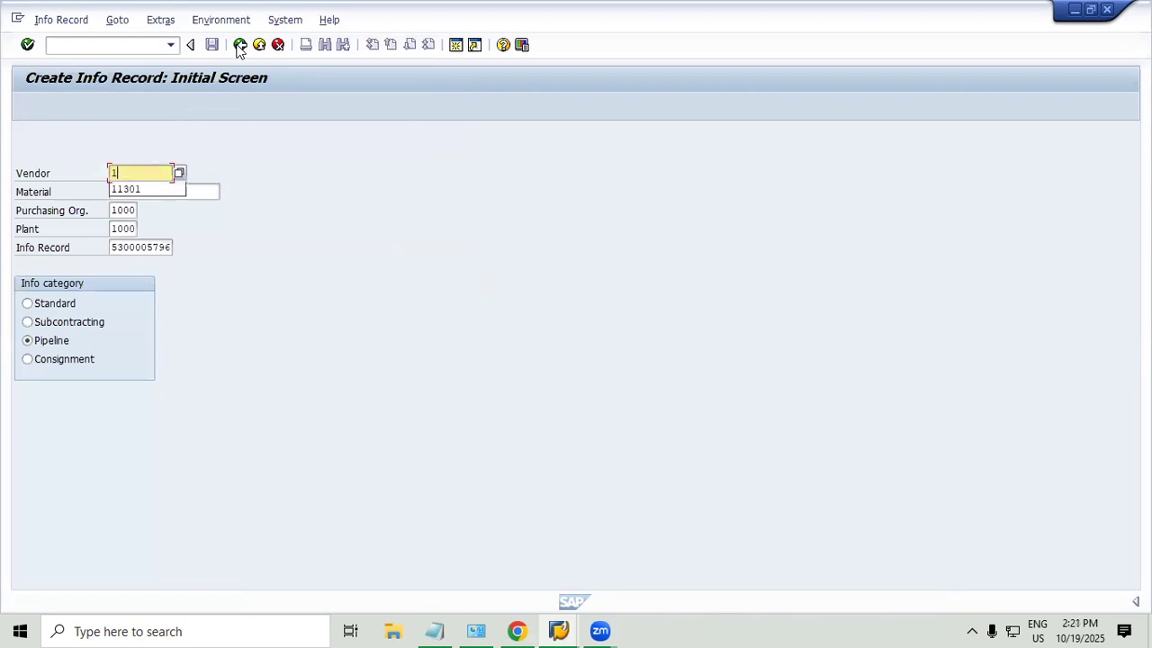
{"action": "type", "text": "1302"}
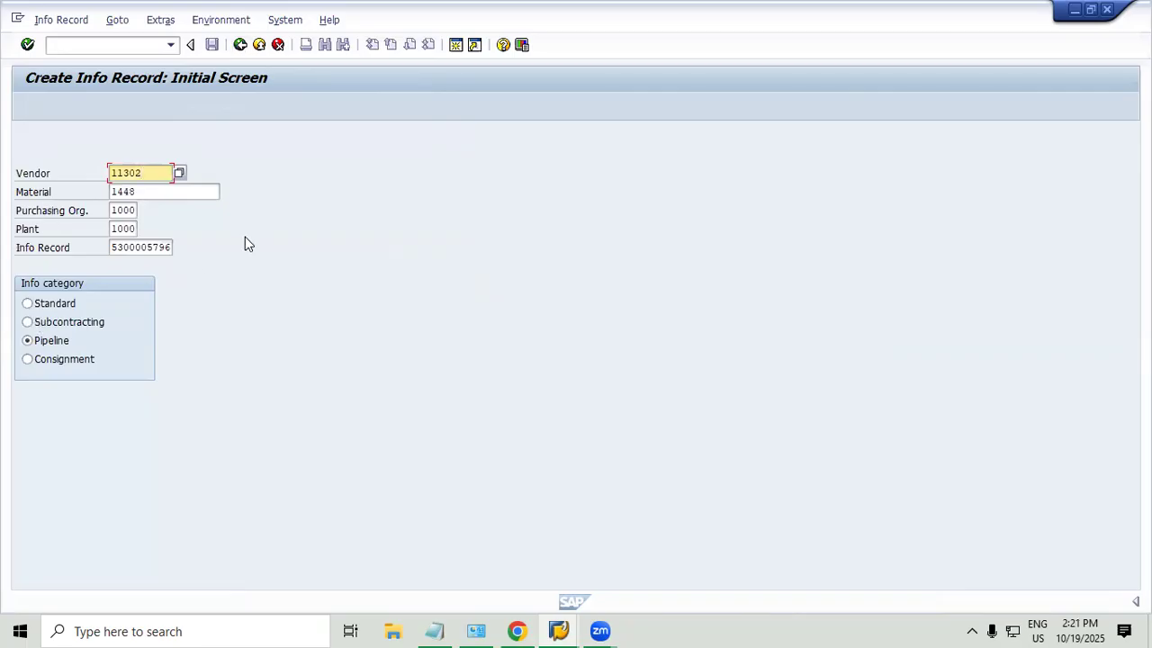
{"action": "key", "text": "Return"}
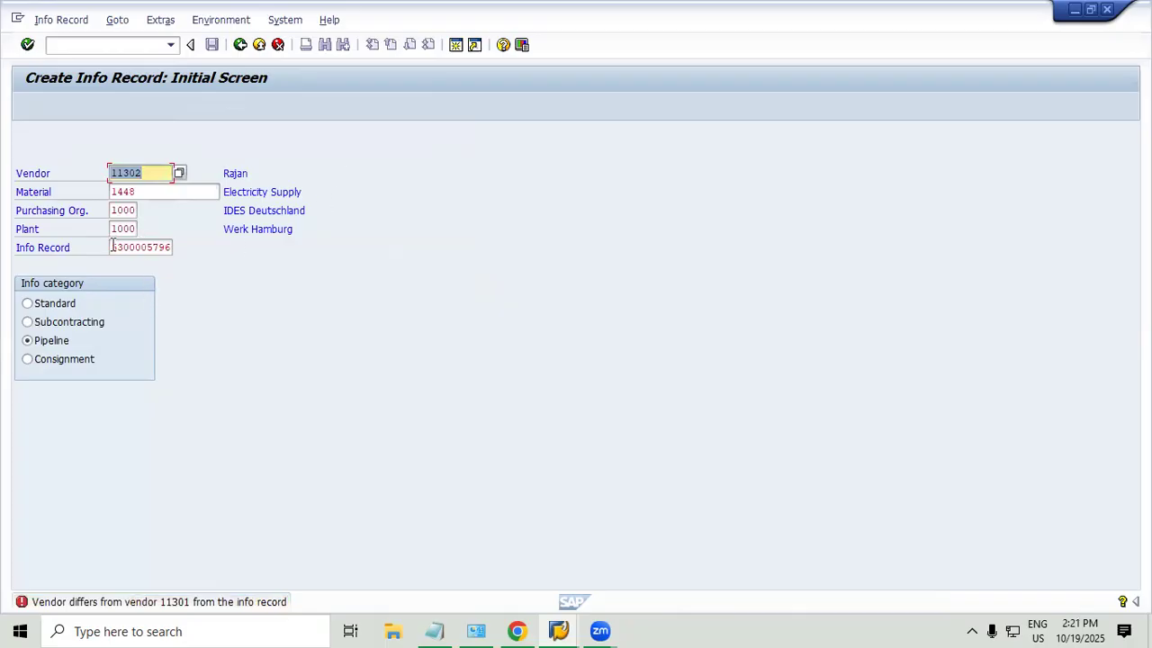
{"action": "left_click_drag", "start_coordinate": [112, 245], "coordinate": [330, 245]}
{"action": "key", "text": "Delete"}
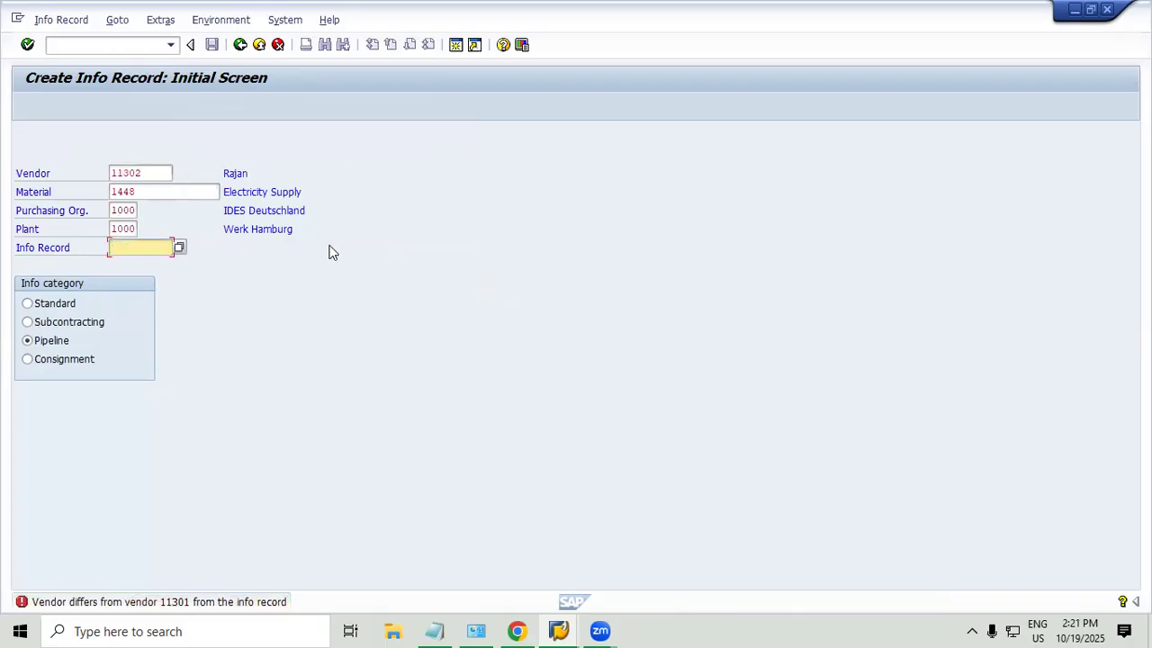
{"action": "key", "text": "Return"}
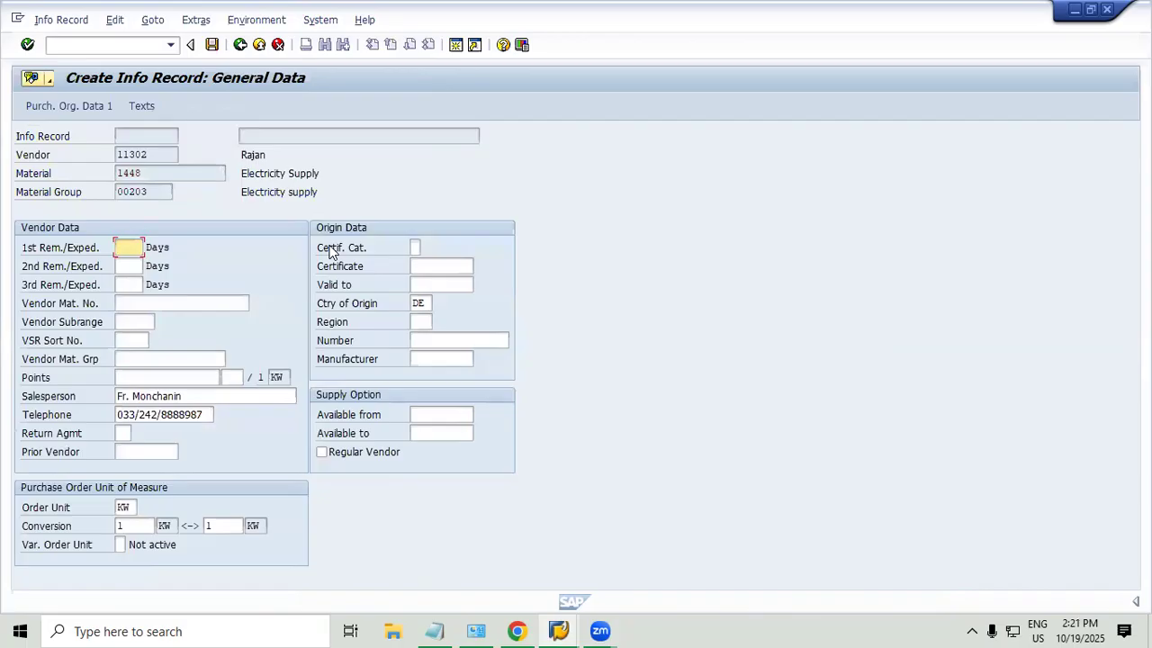
Set the vendor's first reminder to 5 days and second reminder to 10 days, and continue to the purchasing organization data.
{"action": "type", "text": "5"}
{"action": "key", "text": "Tab"}
{"action": "type", "text": "10"}
{"action": "key", "text": "Return"}
Set the planned delivery time to 5 days, standard quantity to 20 KW and minimum quantity to 10 KW.
{"action": "type", "text": "5"}
{"action": "key", "text": "Tab"}
{"action": "key", "text": "Tab"}
{"action": "type", "text": "20"}
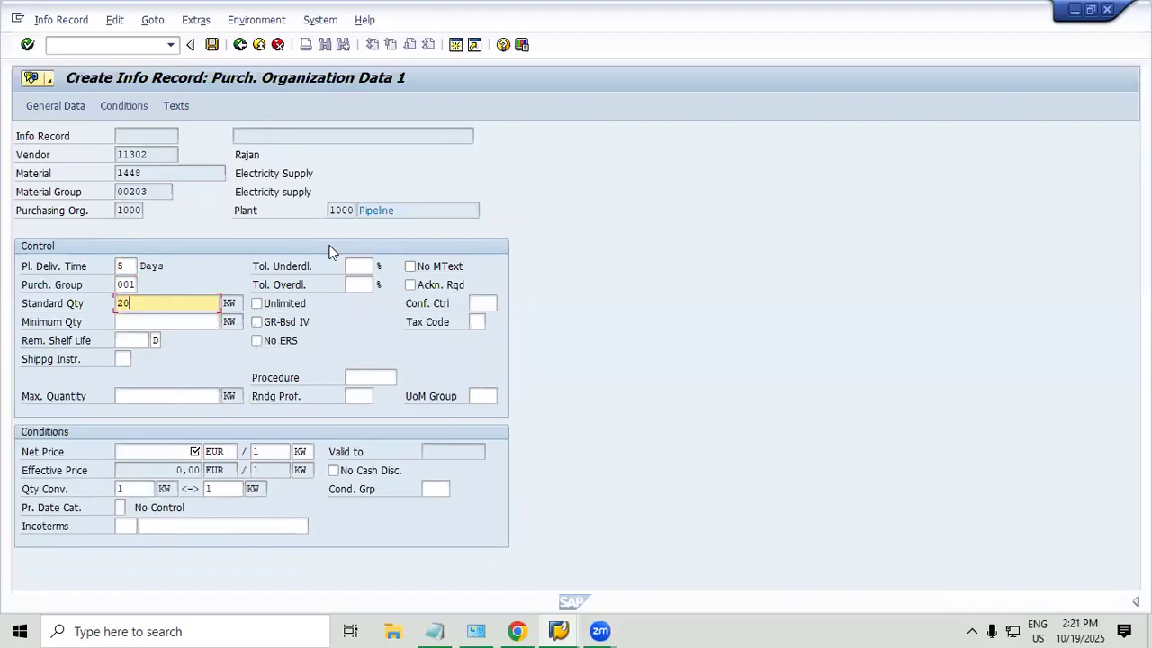
{"action": "key", "text": "Tab"}
{"action": "type", "text": "10"}
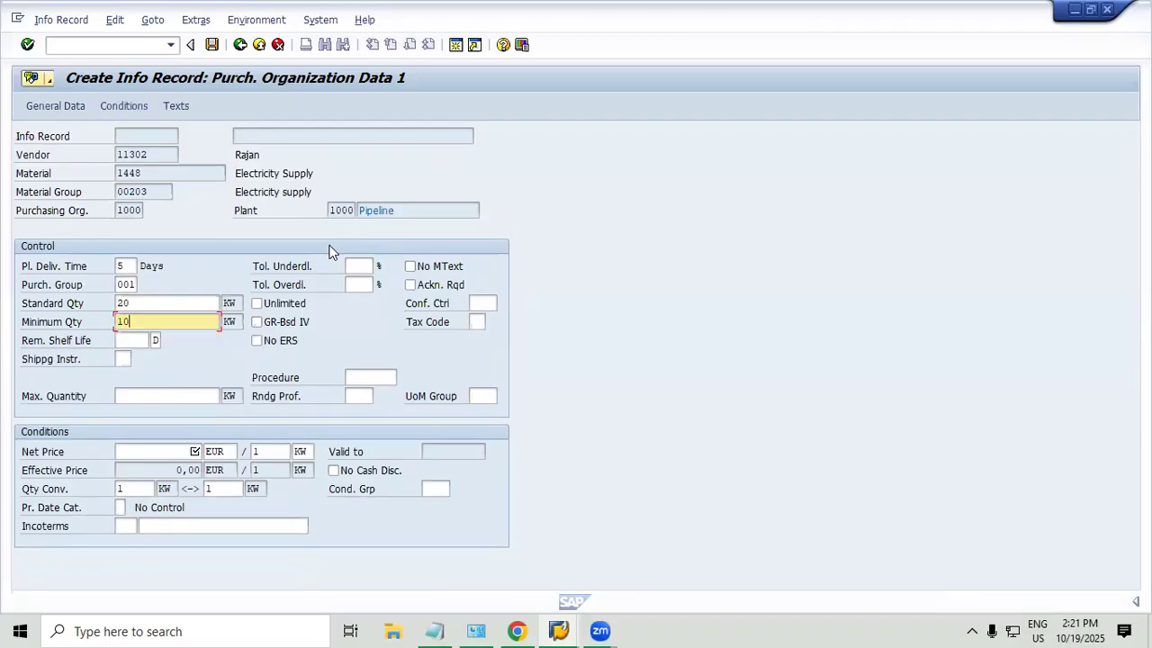
{"action": "key", "text": "Tab"}
{"action": "key", "text": "Tab"}
{"action": "key", "text": "Tab"}
{"action": "key", "text": "Tab"}
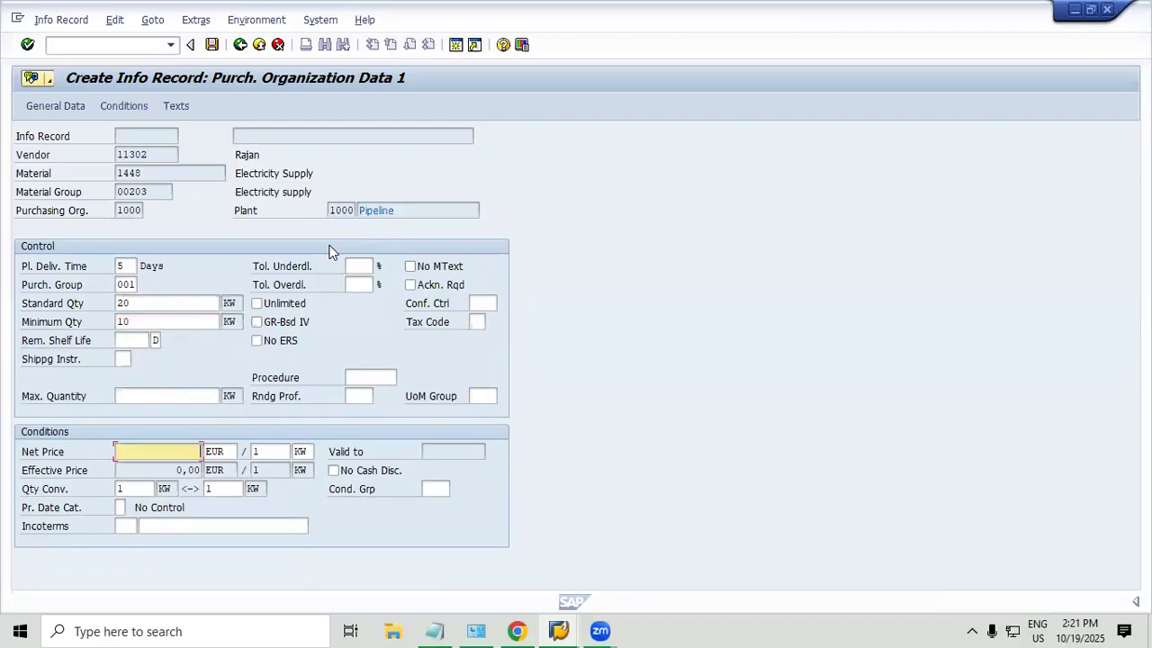
Set the net price to 10,5 EUR per KW, save the second vendor's purchasing info record and exit its creation.
{"action": "type", "text": "10."}
{"action": "key", "text": "BackSpace"}
{"action": "type", "text": ",0"}
{"action": "key", "text": "BackSpace"}
{"action": "type", "text": "5"}
{"action": "key", "text": "Return"}
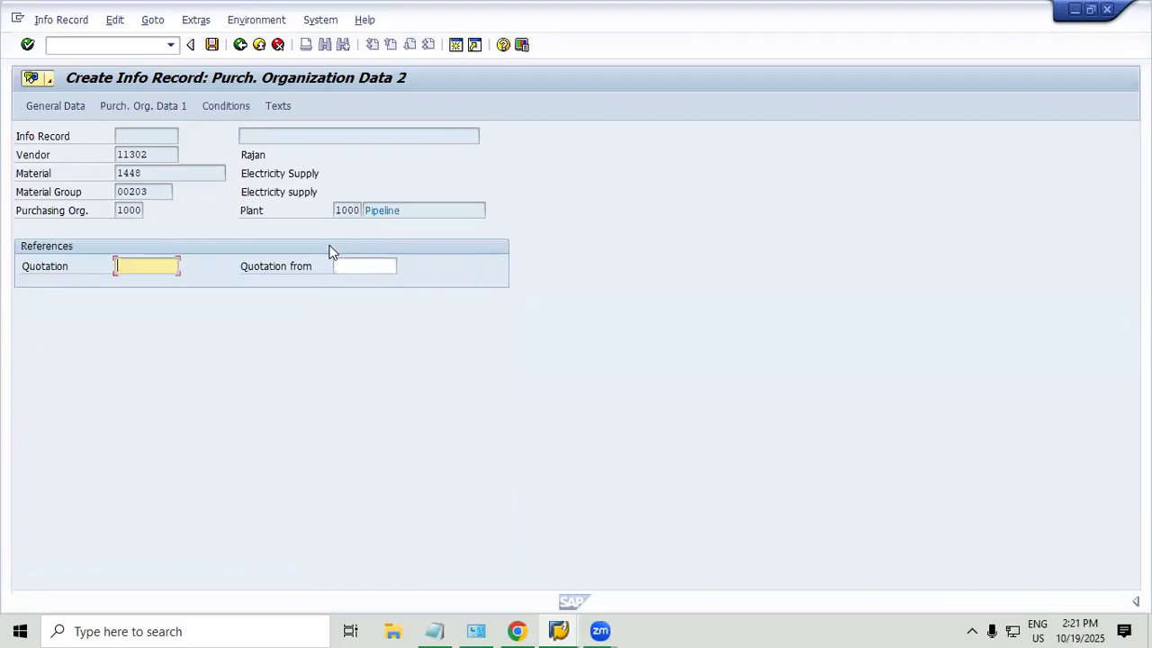
{"action": "key", "text": "ctrl+s"}
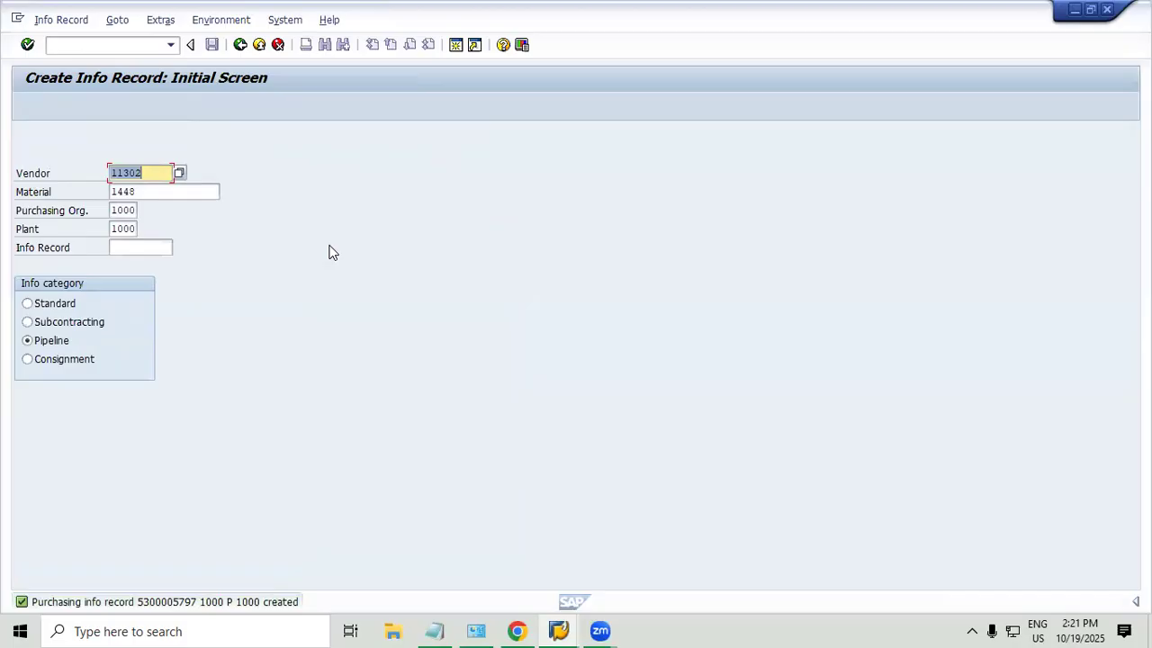
{"action": "left_click", "coordinate": [259, 45]}
List the info records for material 1448 with transaction ME1M to compare the vendors' prices, and exit the list.
{"action": "type", "text": "me1m"}
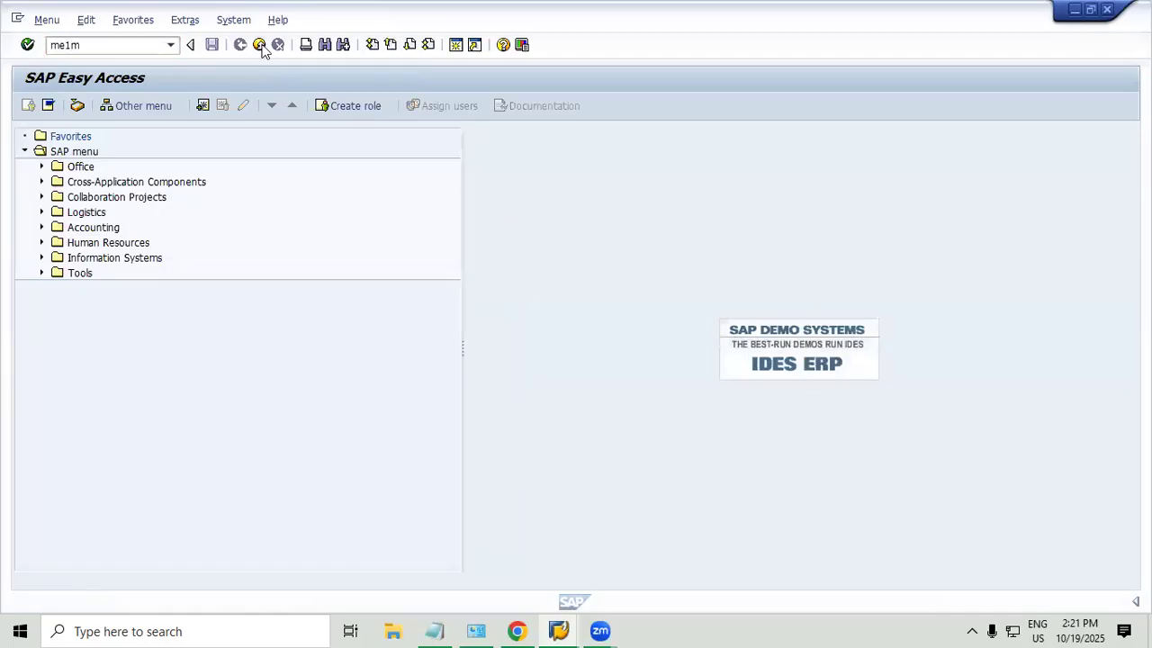
{"action": "key", "text": "Return"}
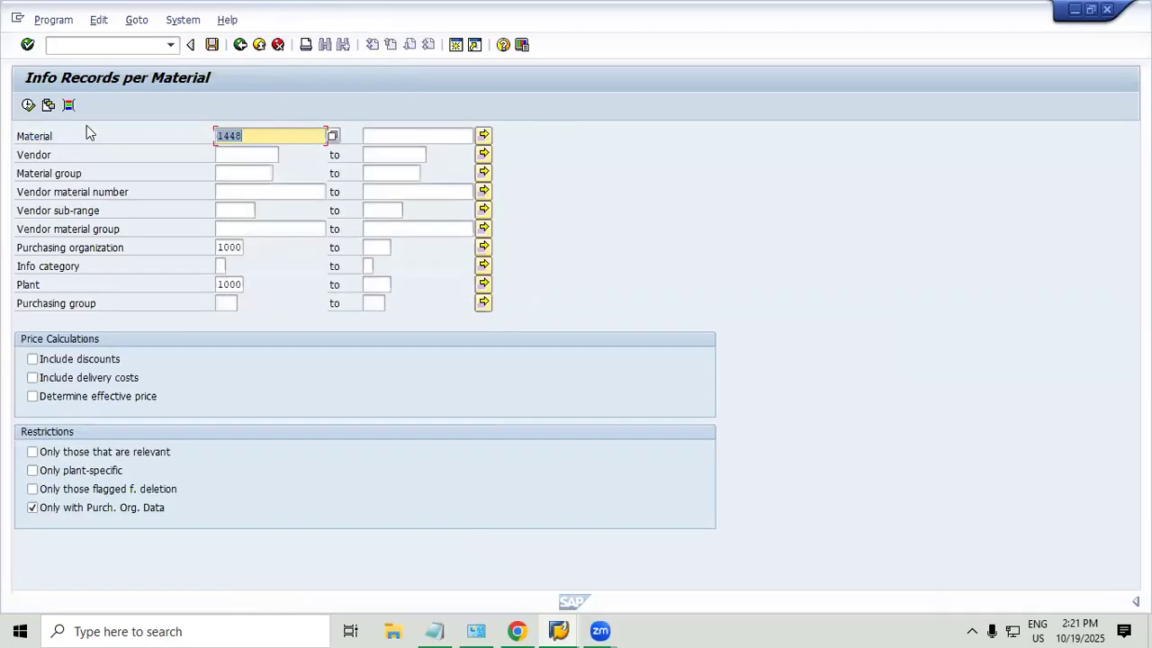
{"action": "left_click", "coordinate": [28, 106]}
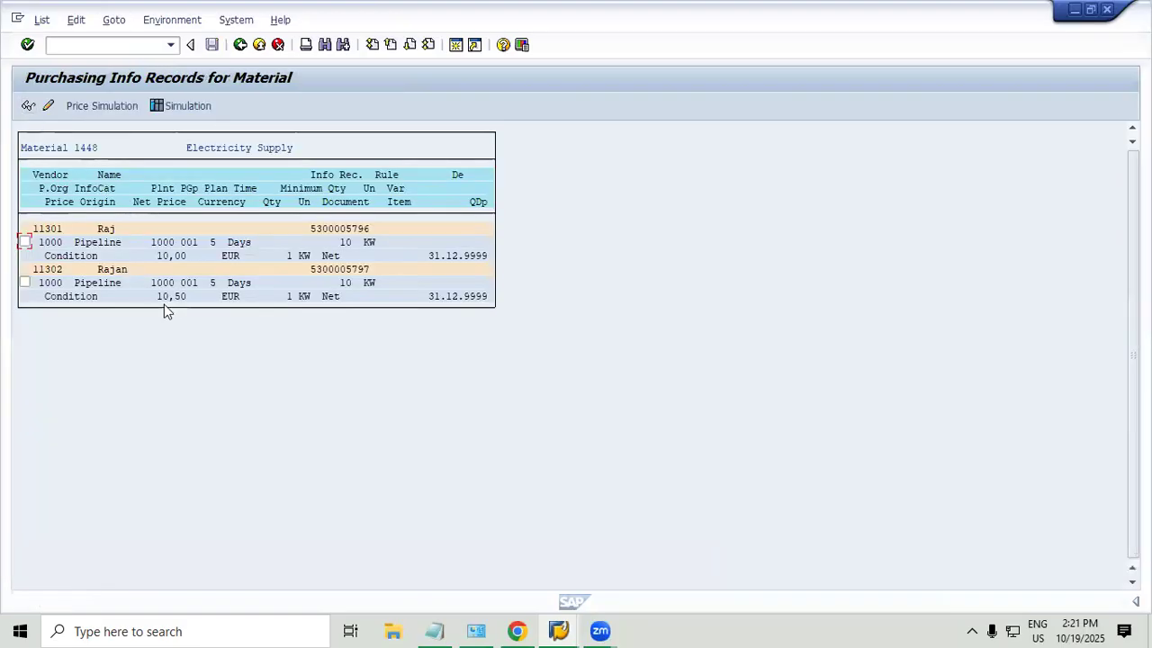
{"action": "left_click", "coordinate": [260, 45]}
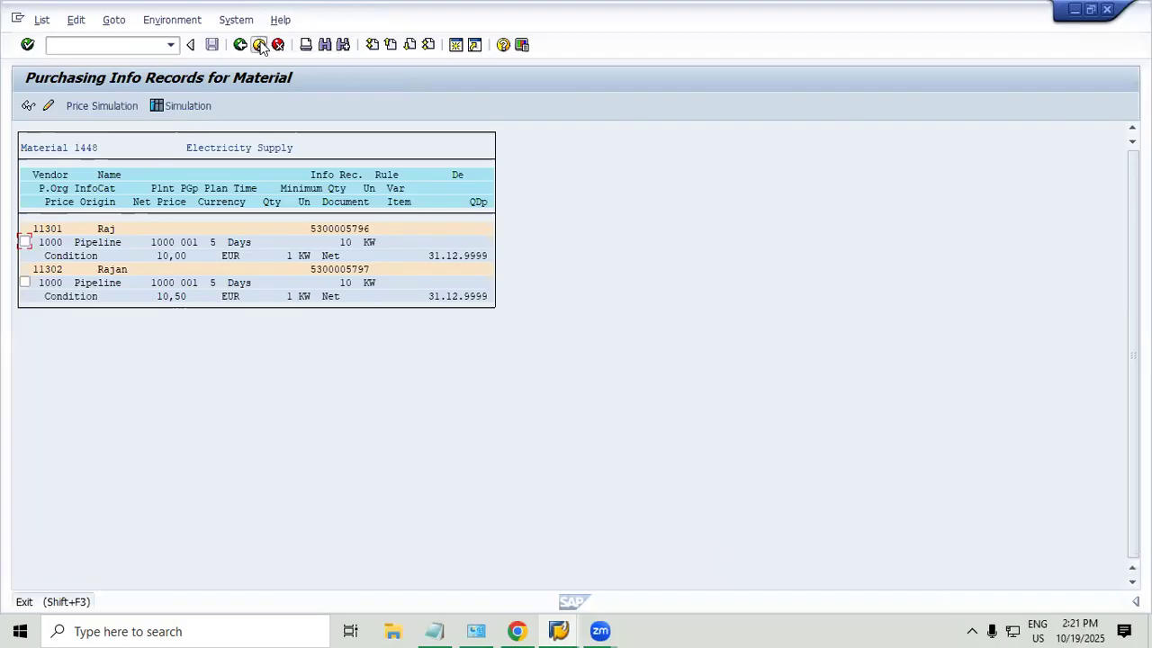
List the first vendor's info records with transaction ME1L for purchasing organization 1000 and plant 1000.
{"action": "type", "text": "me1l"}
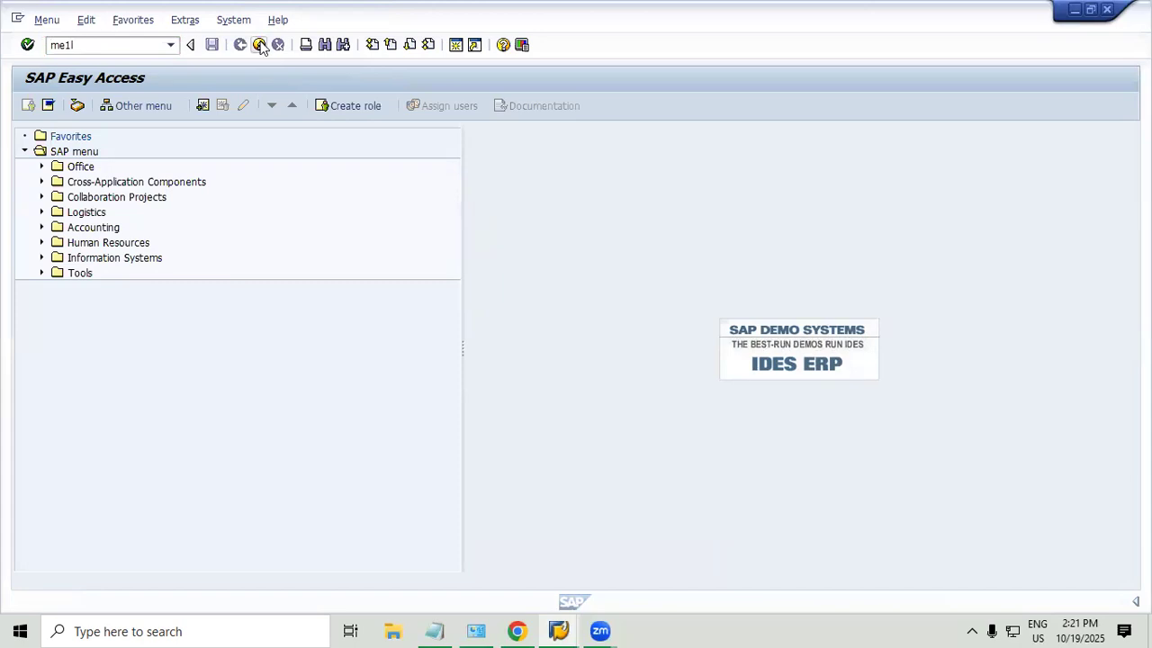
{"action": "key", "text": "Return"}
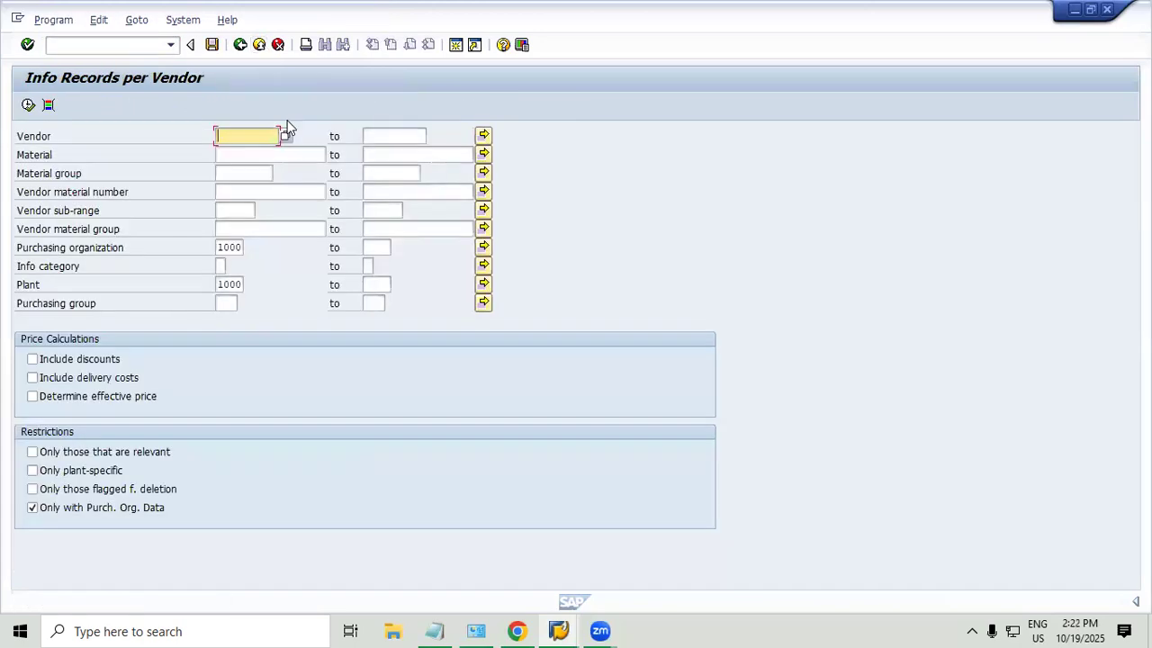
{"action": "type", "text": "13"}
{"action": "key", "text": "BackSpace"}
{"action": "type", "text": "1301"}
{"action": "left_click", "coordinate": [28, 105]}
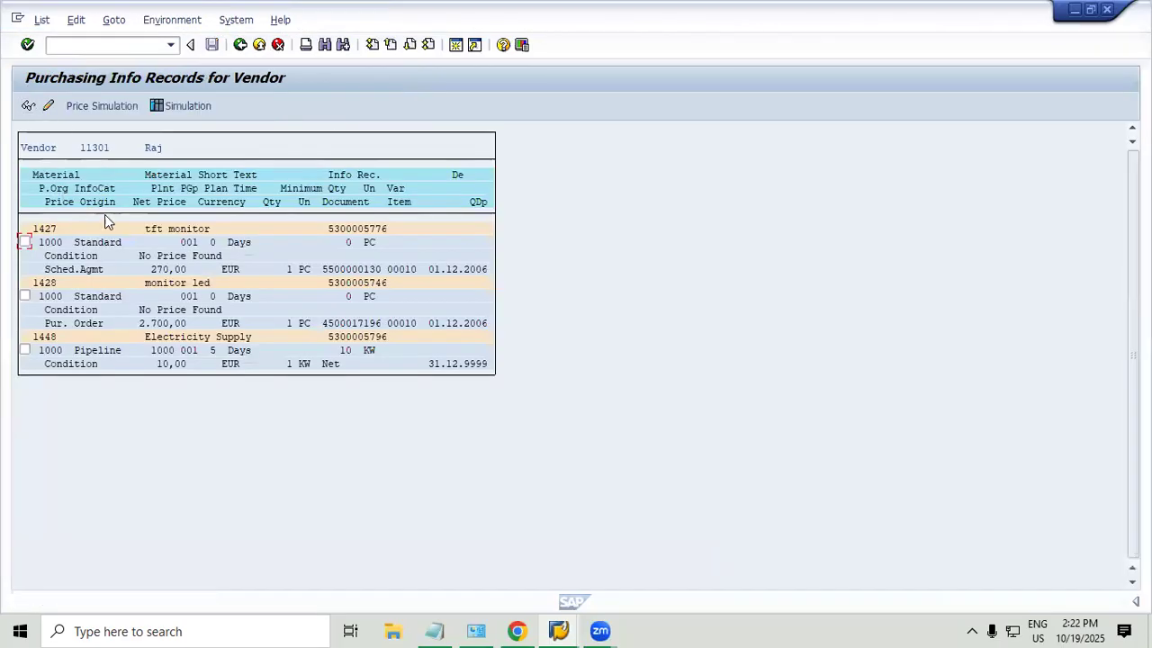
Examine the material entries supplied by the first vendor: tft monitor, monitor led and Electricity Supply.
{"action": "left_click", "coordinate": [194, 231]}
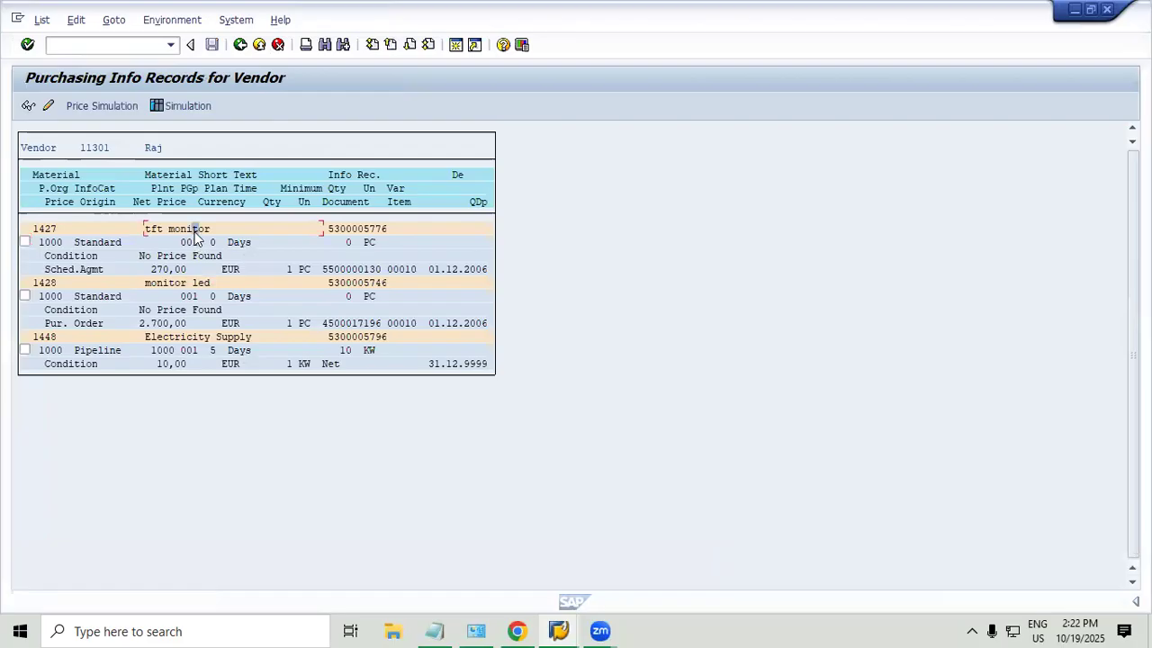
{"action": "left_click", "coordinate": [179, 284]}
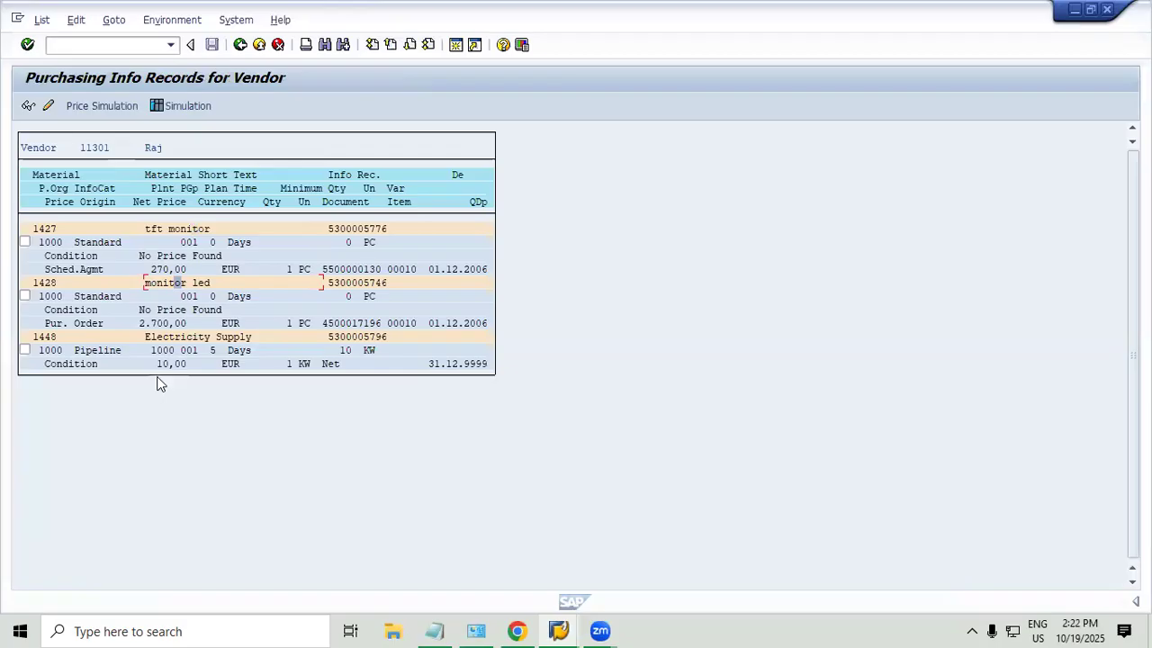
{"action": "left_click", "coordinate": [193, 338]}
{"action": "left_click", "coordinate": [182, 229]}
{"action": "left_click", "coordinate": [184, 284]}
{"action": "left_click", "coordinate": [194, 285]}
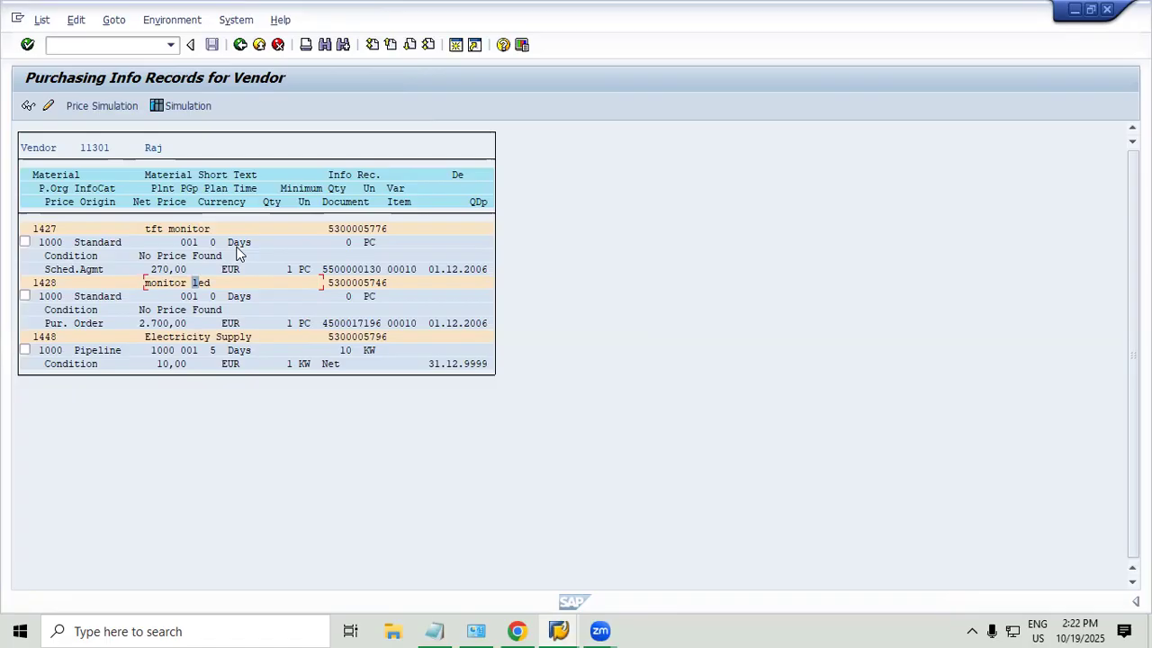
Return to the ME1L selection, list the second vendor's info records and exit the report.
{"action": "left_click", "coordinate": [239, 45]}
{"action": "type", "text": "11302"}
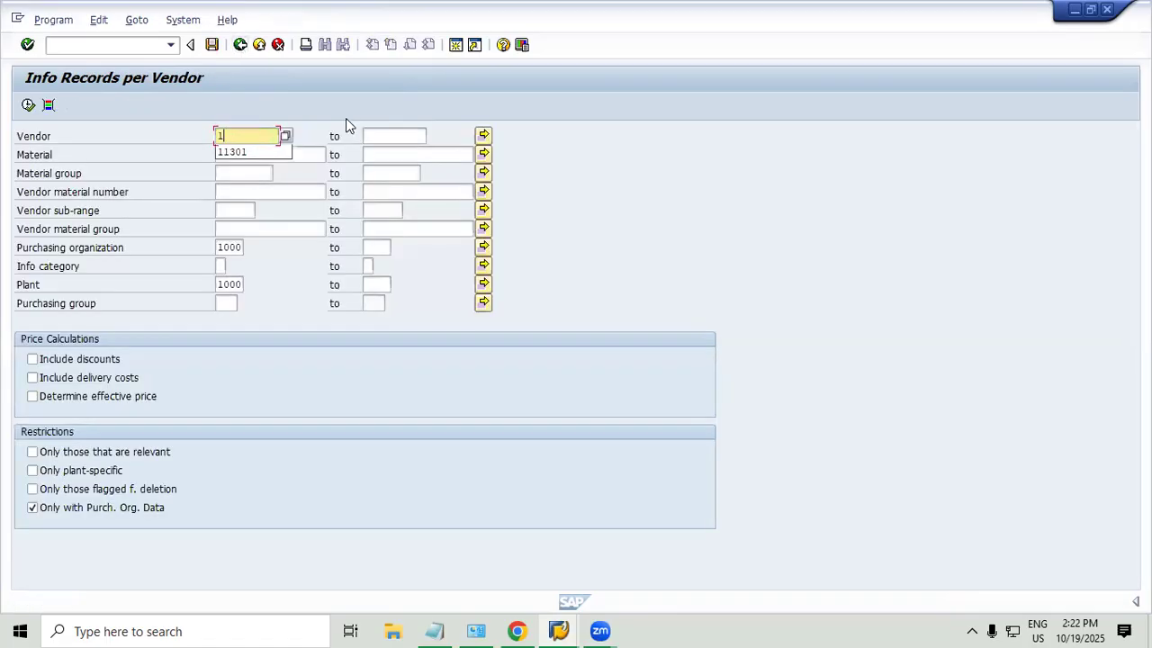
{"action": "left_click", "coordinate": [29, 106]}
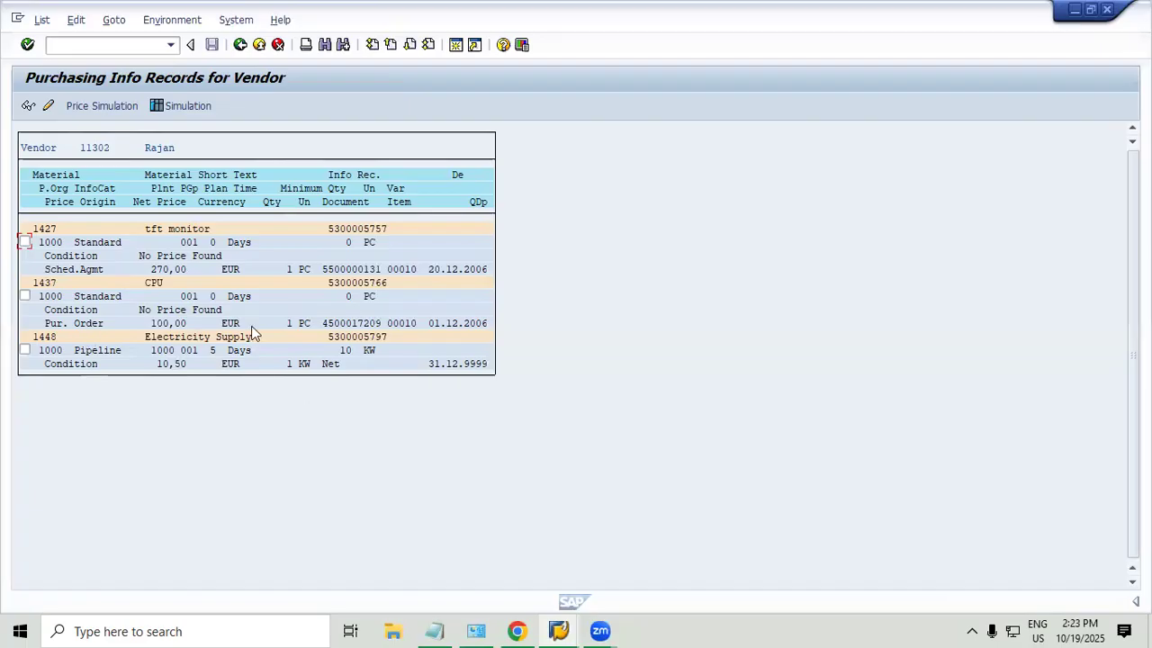
{"action": "left_click", "coordinate": [258, 46]}
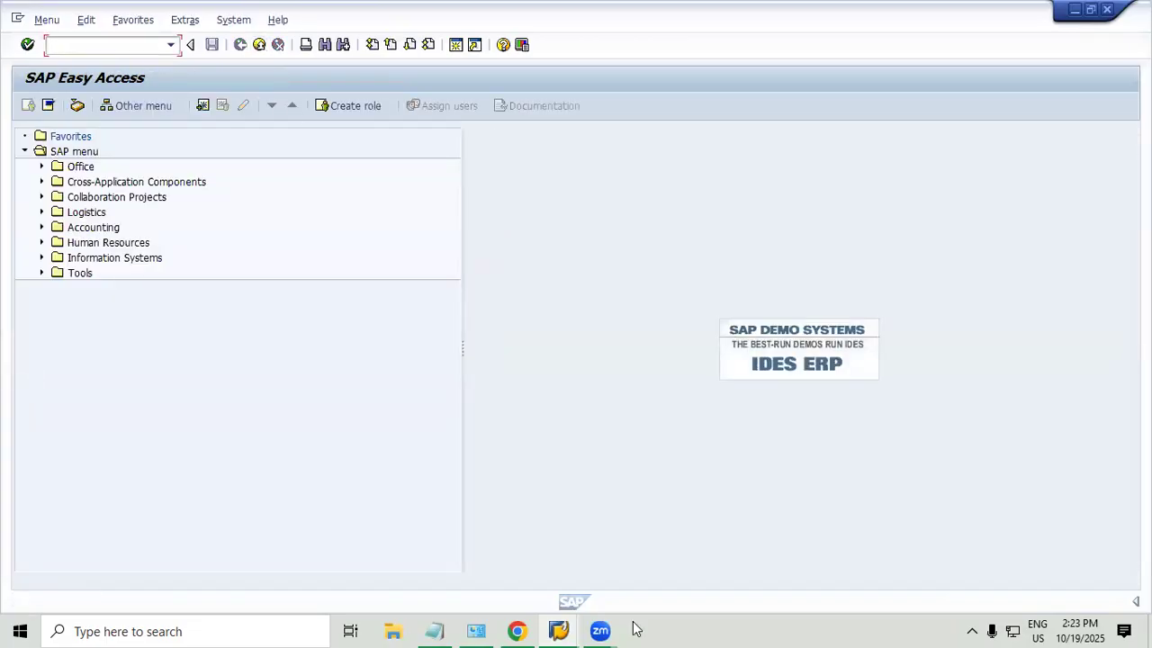
Switch to Notepad, review the ME11, ME1M and ME1L lines of the process note, and return to SAP.
{"action": "left_click", "coordinate": [435, 630]}
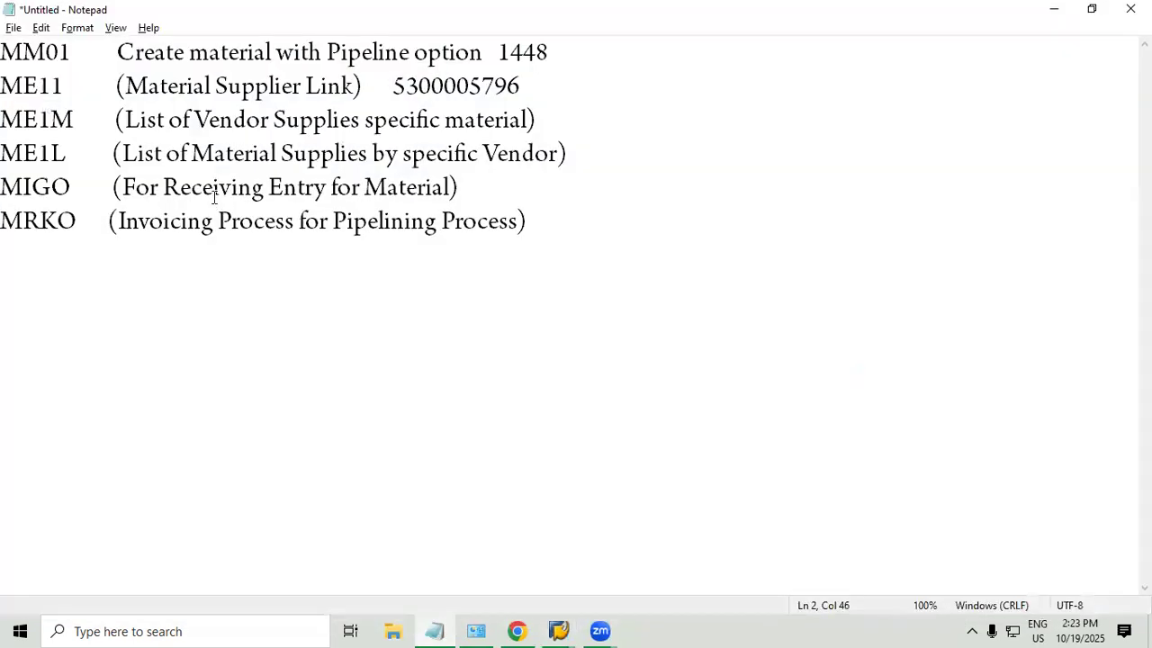
{"action": "left_click_drag", "start_coordinate": [7, 90], "coordinate": [528, 87]}
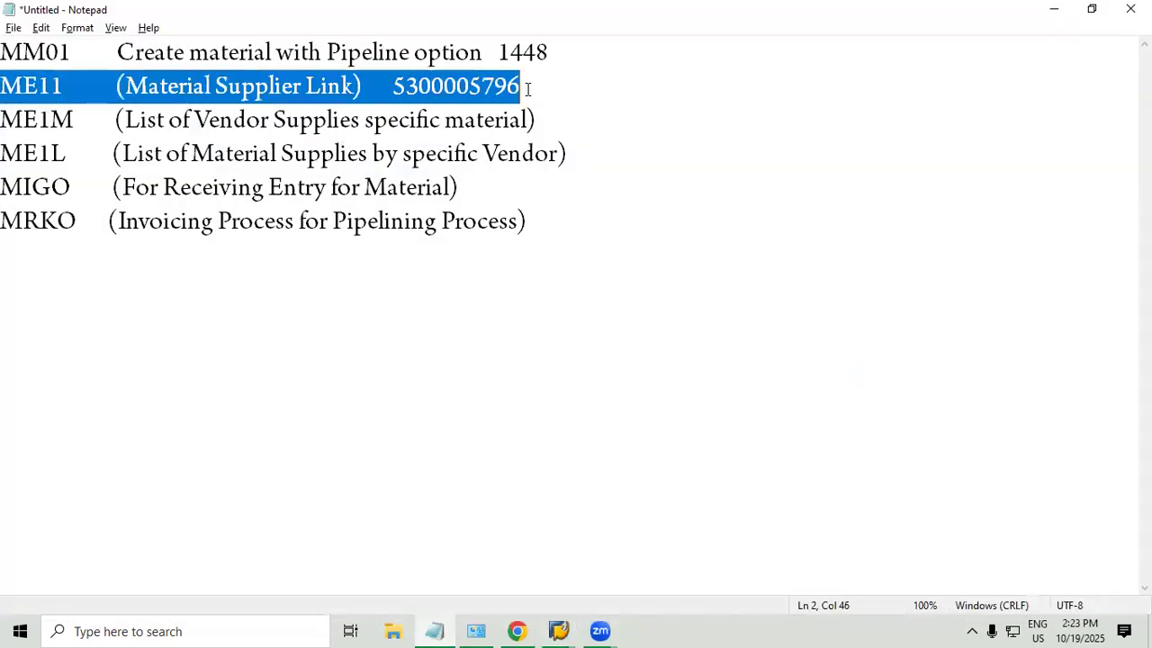
{"action": "left_click", "coordinate": [9, 124]}
{"action": "left_click_drag", "start_coordinate": [224, 123], "coordinate": [730, 124]}
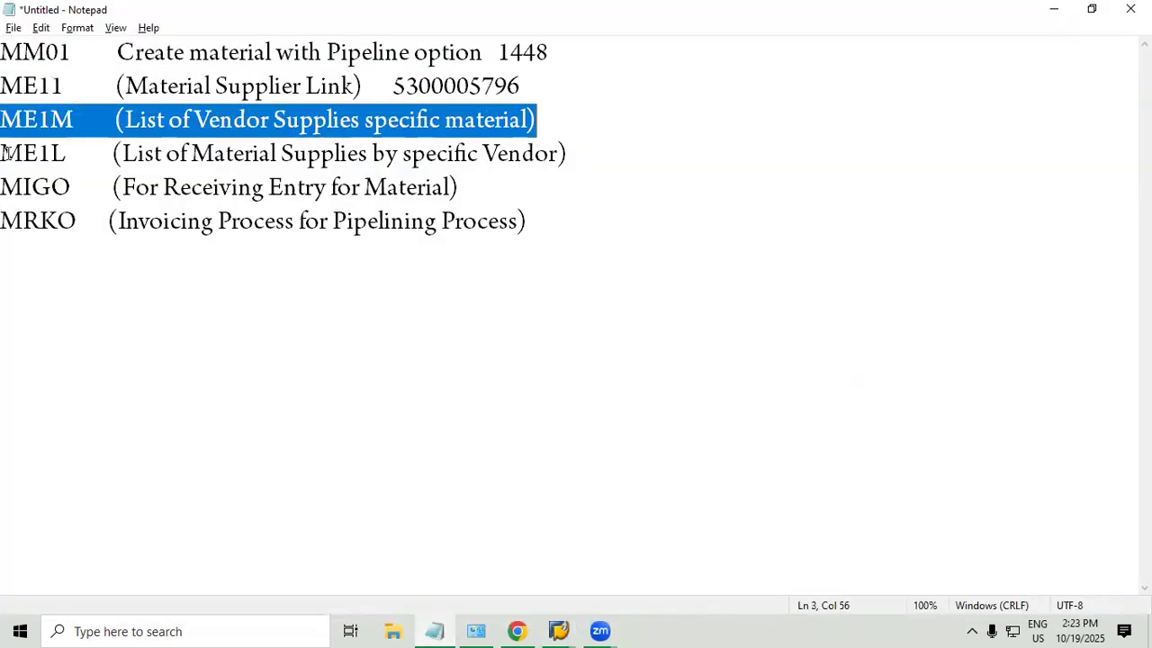
{"action": "left_click_drag", "start_coordinate": [9, 153], "coordinate": [691, 146]}
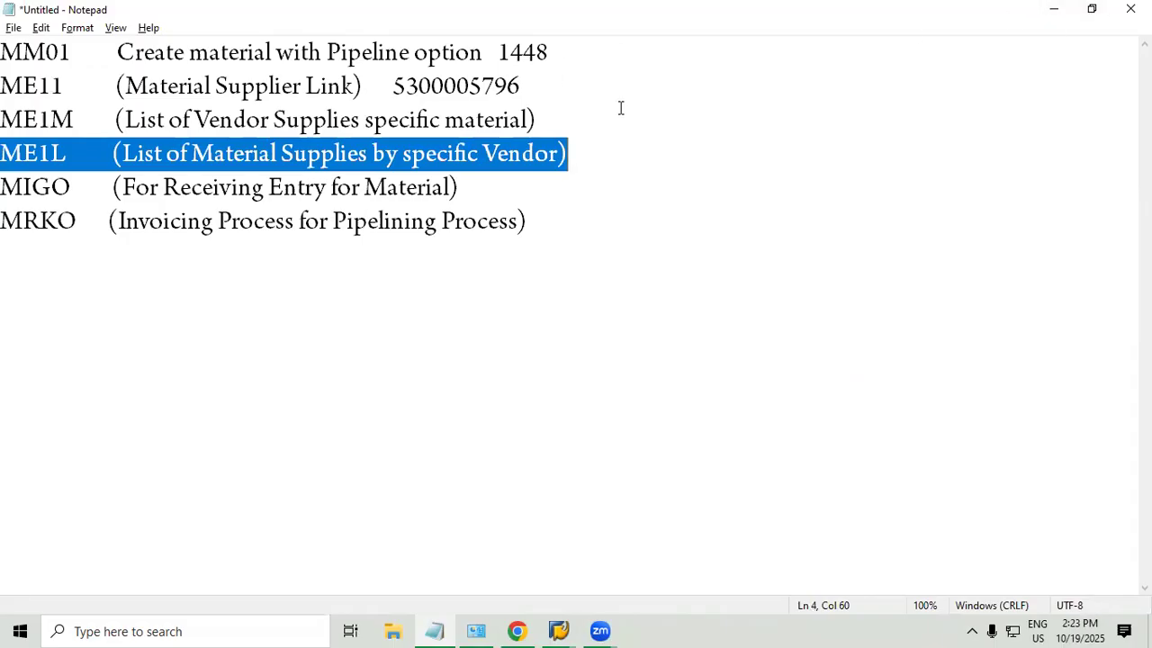
{"action": "left_click", "coordinate": [589, 160]}
{"action": "left_click_drag", "start_coordinate": [605, 152], "coordinate": [4, 120]}
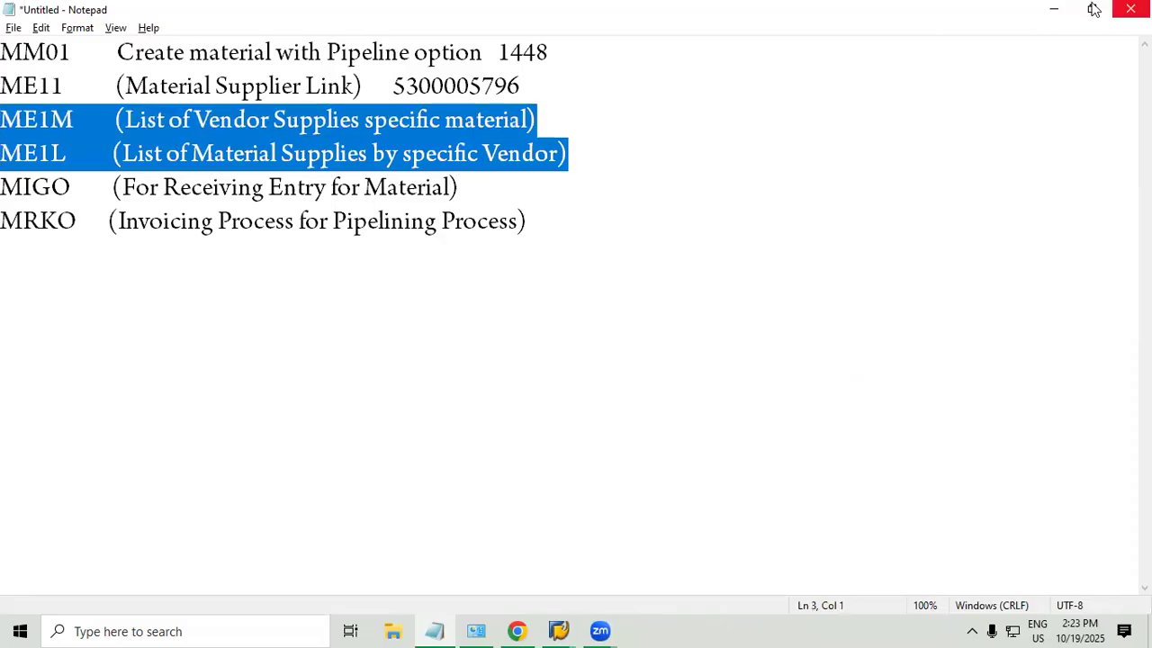
{"action": "left_click", "coordinate": [1061, 9]}
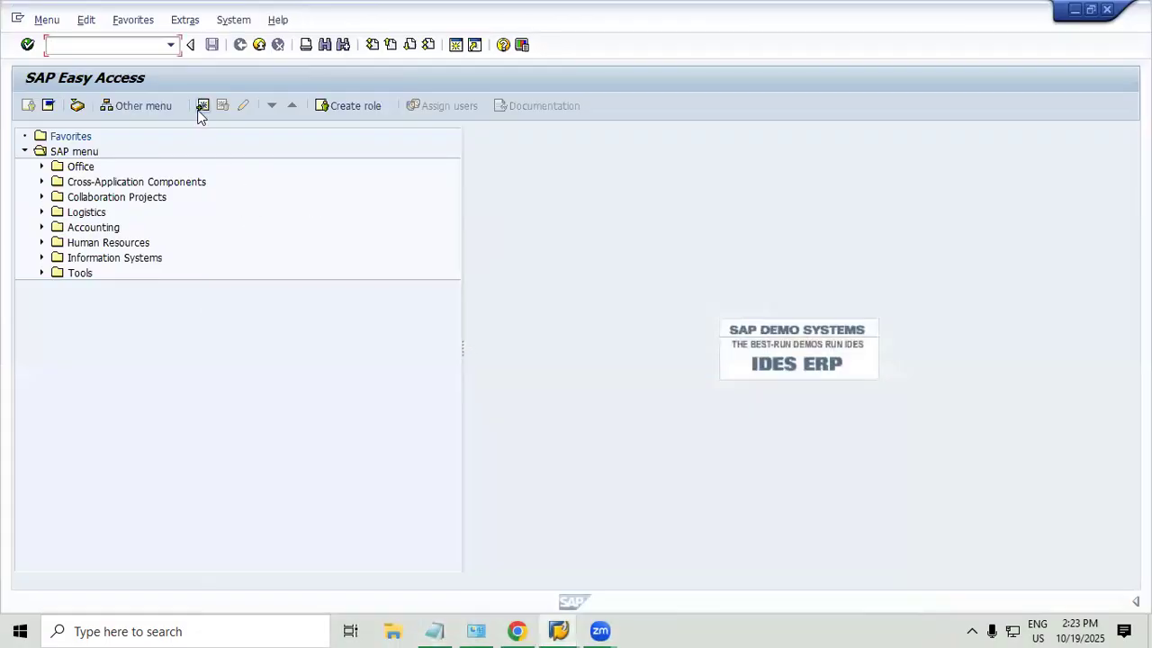
Start transaction MIGO and set the goods receipt reference to Other.
{"action": "type", "text": "migo"}
{"action": "key", "text": "Return"}
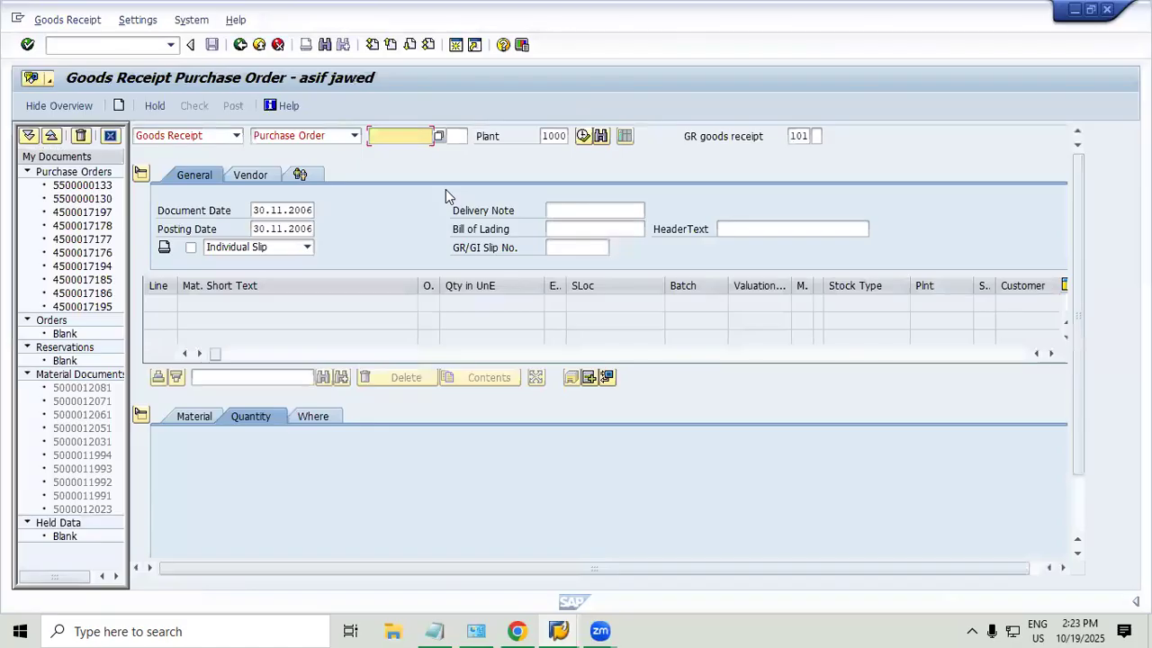
{"action": "left_click", "coordinate": [335, 136]}
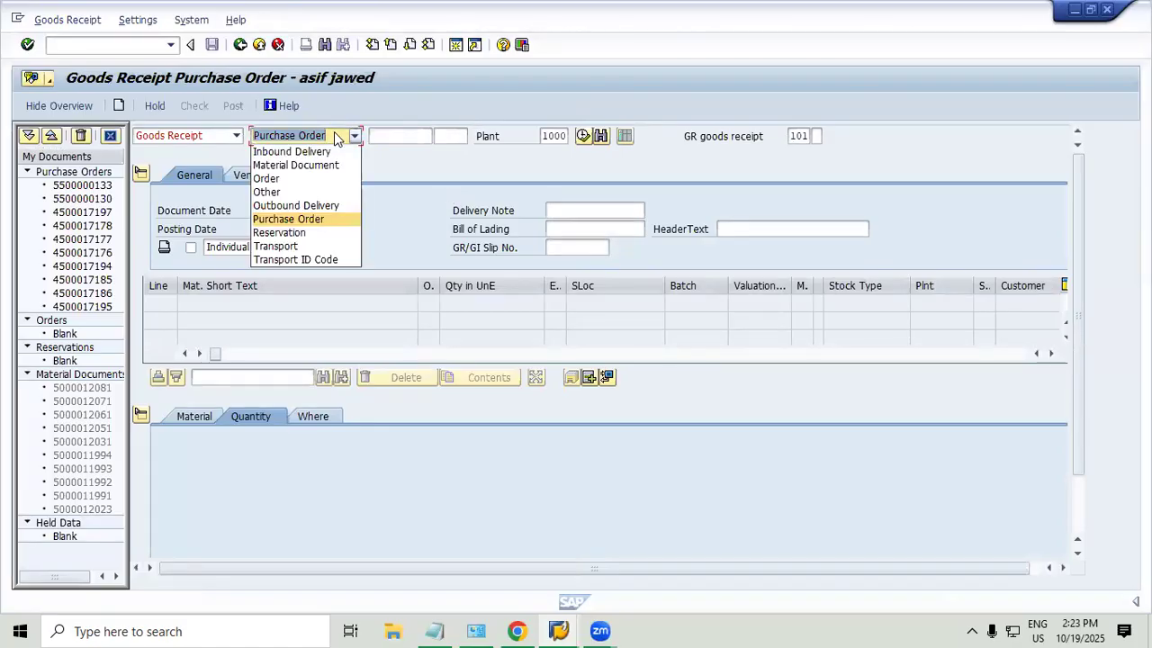
{"action": "left_click", "coordinate": [306, 192]}
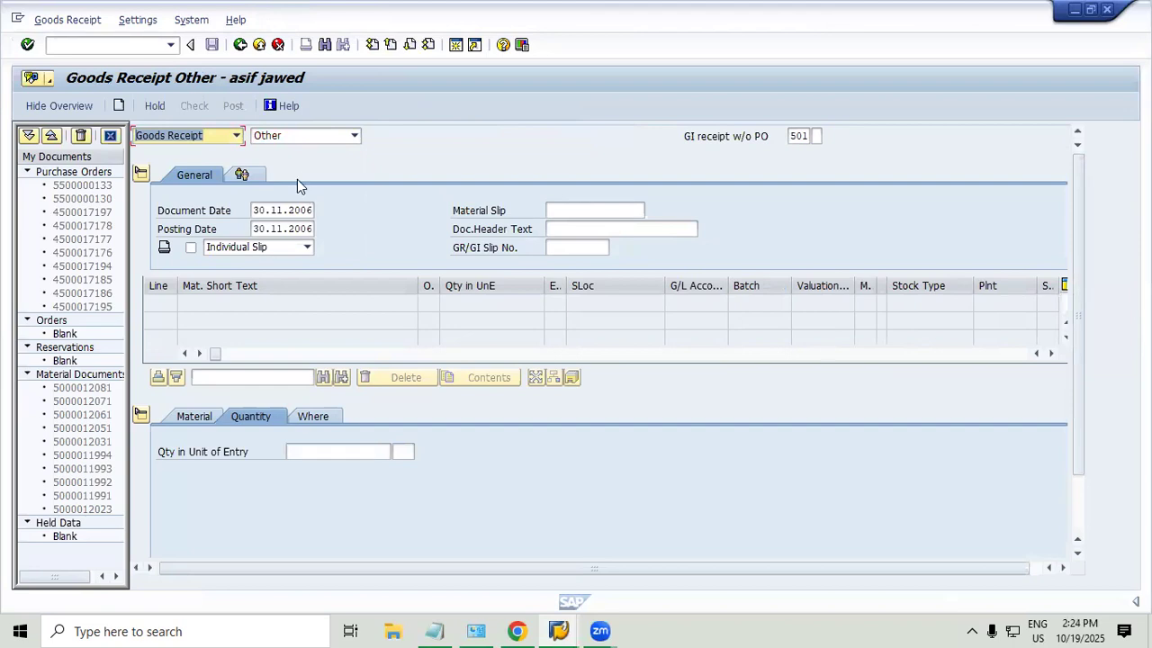
{"action": "left_click", "coordinate": [804, 136]}
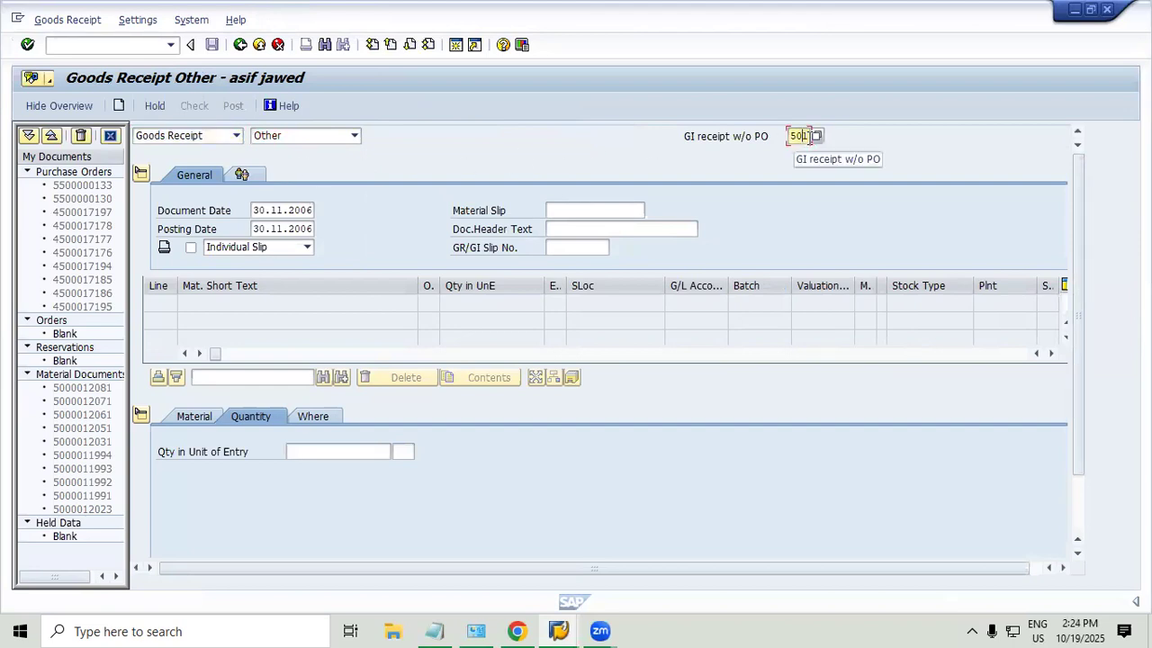
{"action": "left_click", "coordinate": [817, 137]}
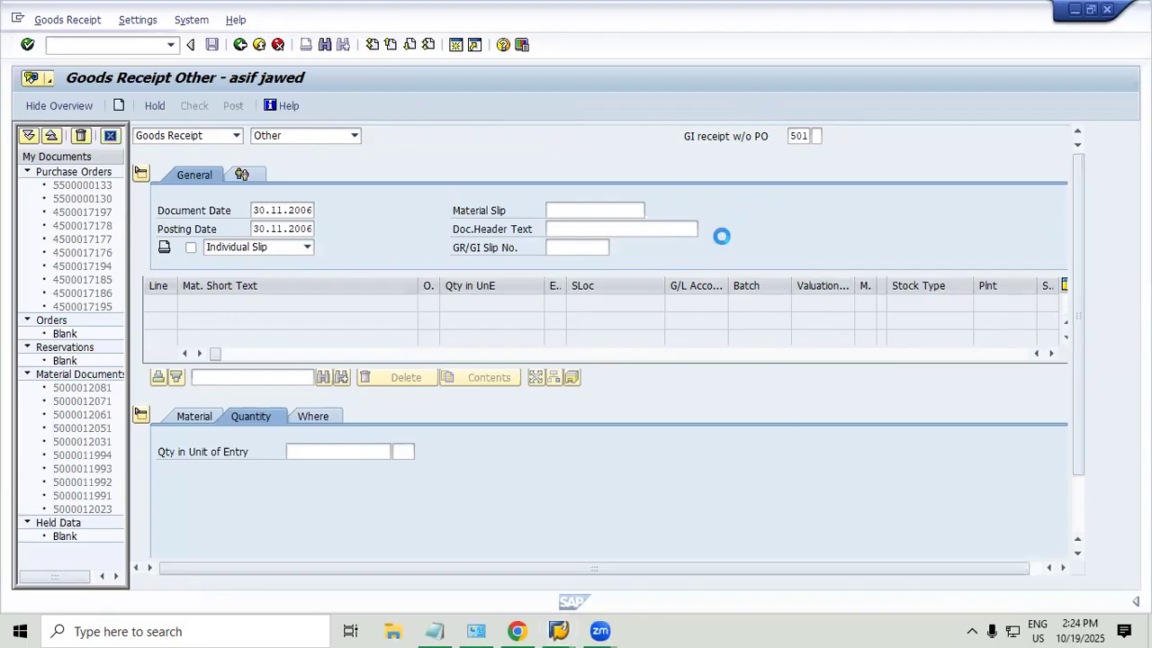
{"action": "left_click_drag", "start_coordinate": [869, 145], "coordinate": [580, 135]}
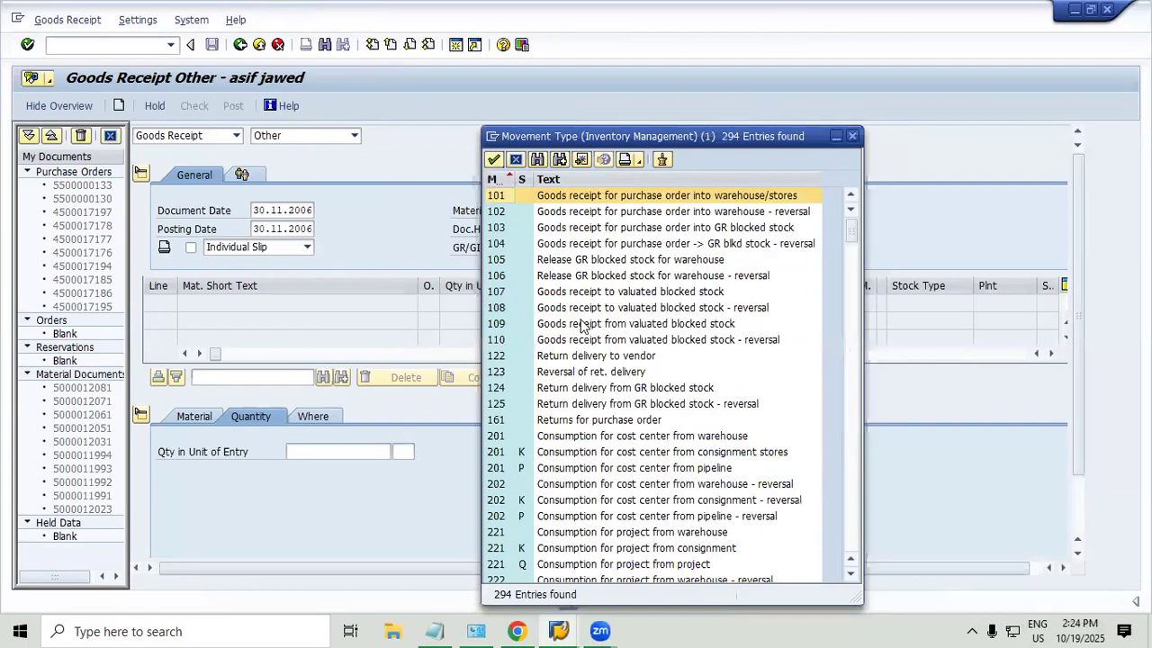
{"action": "scroll", "coordinate": [580, 329], "scroll_direction": "down", "scroll_amount": 1}
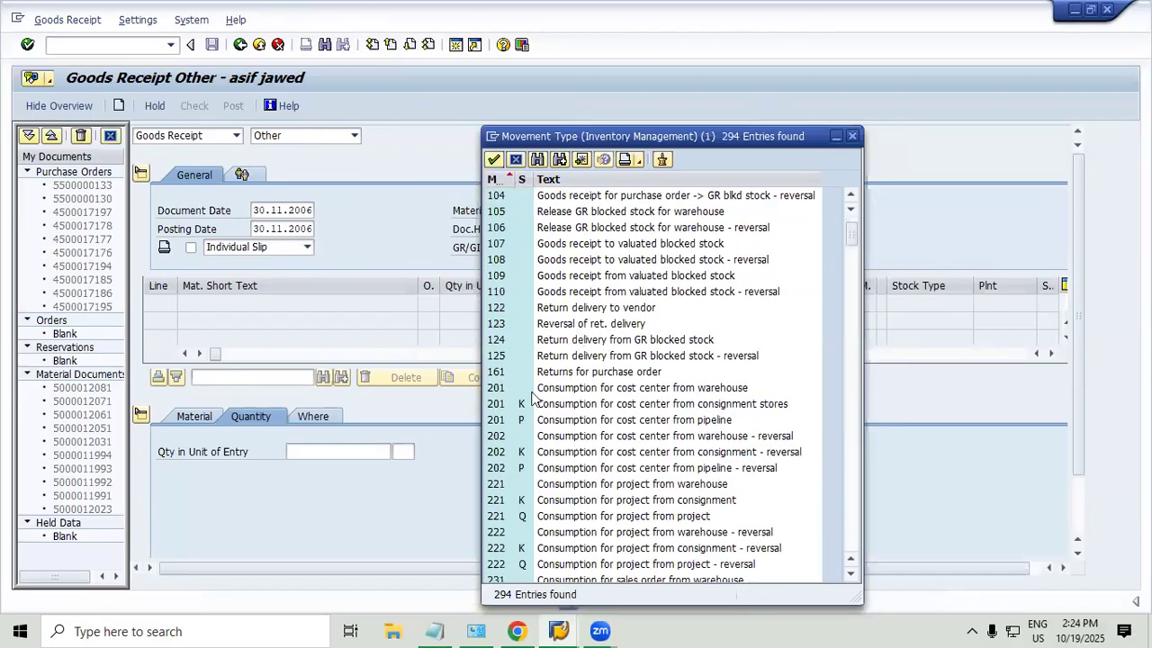
{"action": "left_click", "coordinate": [501, 424]}
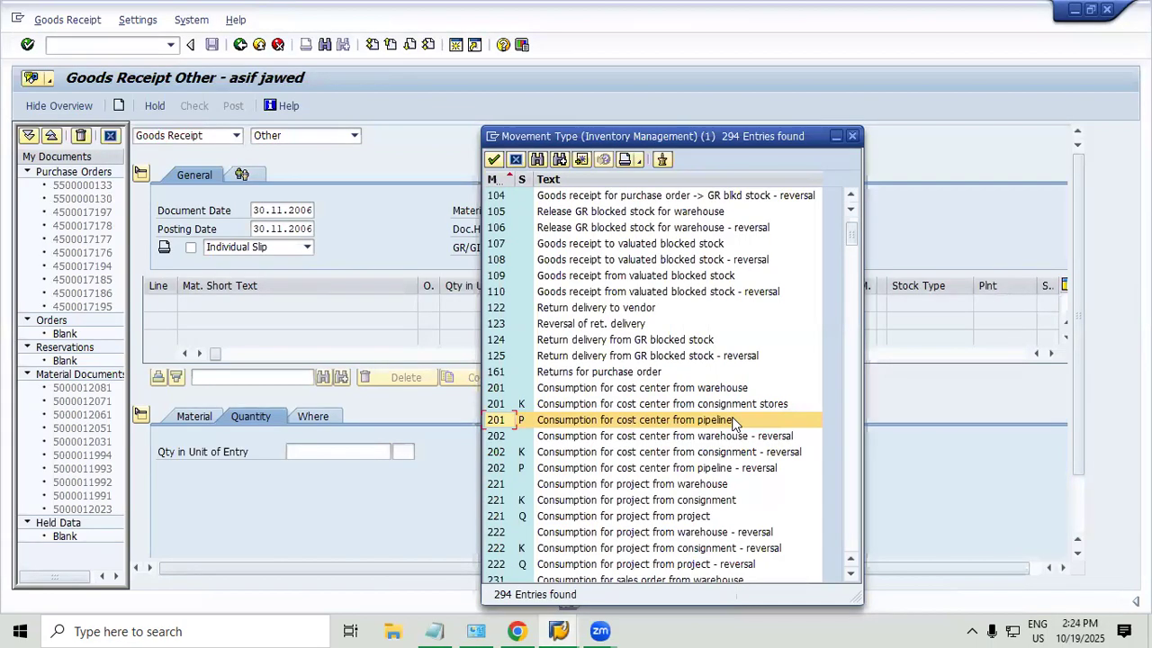
{"action": "left_click", "coordinate": [852, 136]}
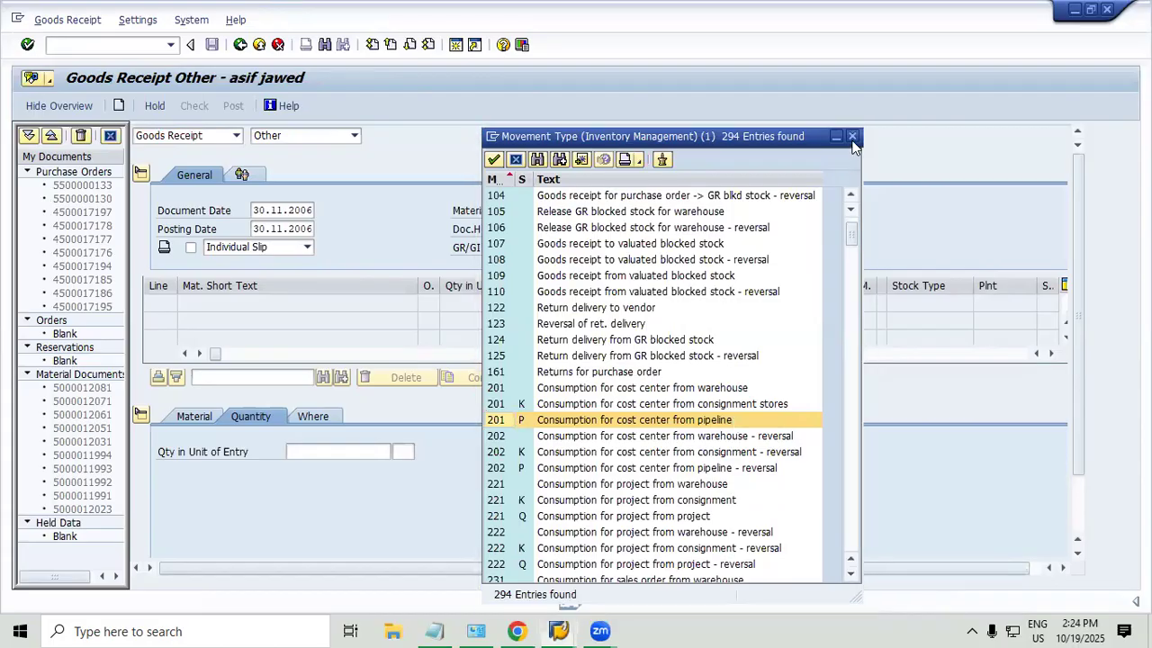
Set the default movement type to 201 P, Consumption for cost center from pipeline.
{"action": "left_click", "coordinate": [816, 137]}
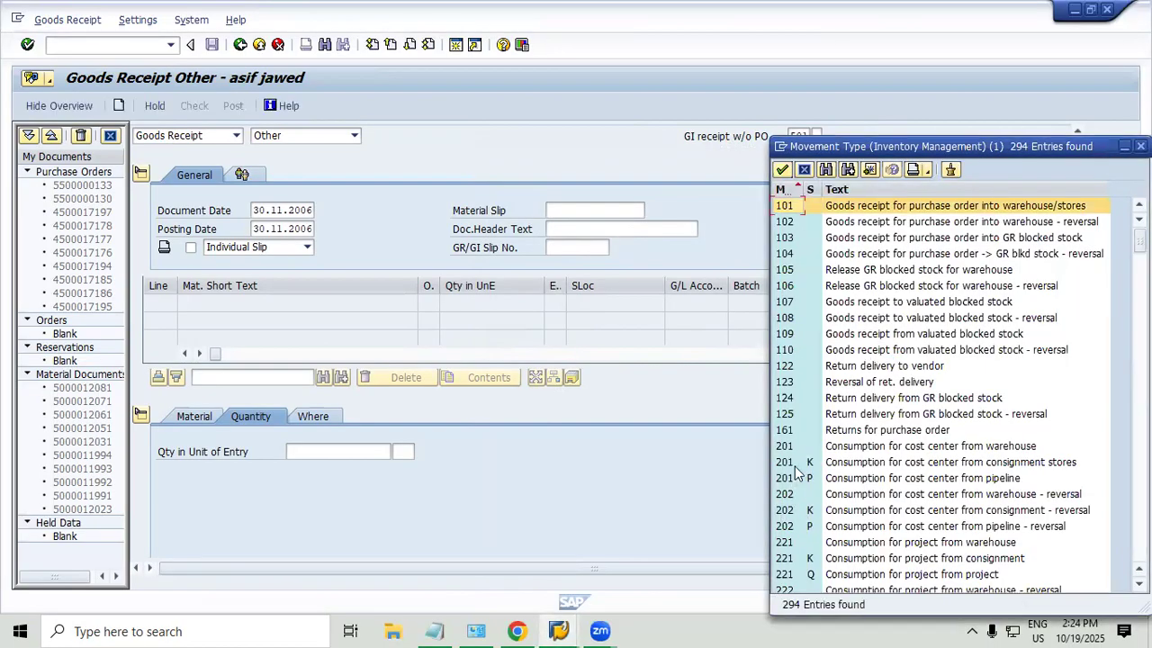
{"action": "left_click", "coordinate": [796, 480]}
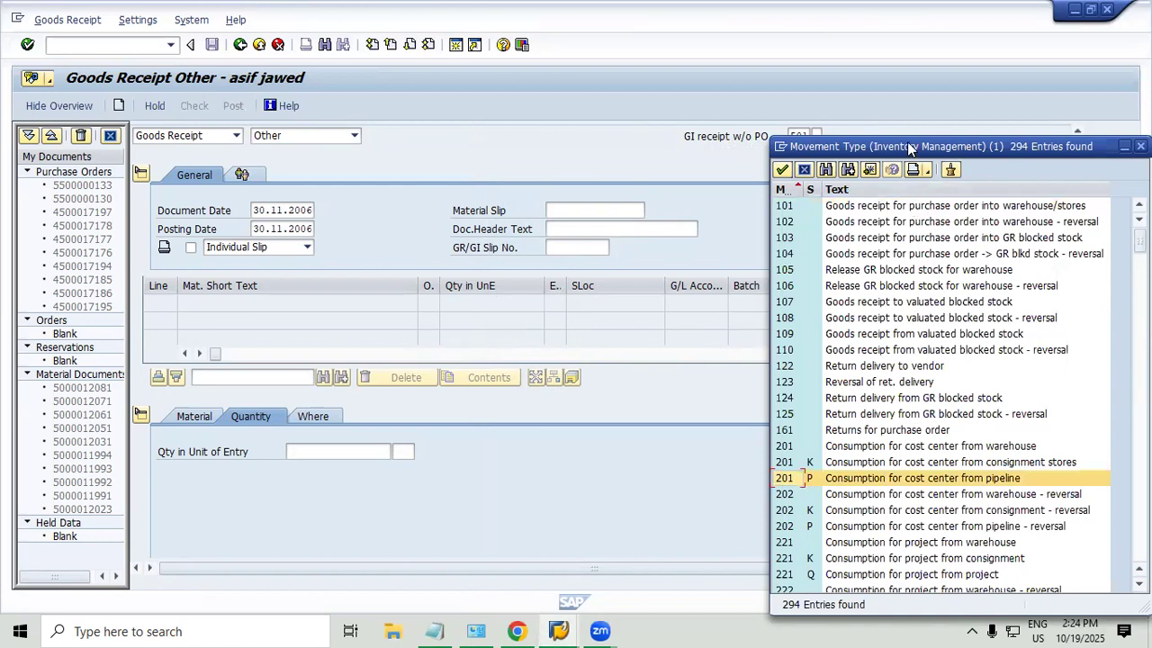
{"action": "left_click_drag", "start_coordinate": [910, 146], "coordinate": [662, 79]}
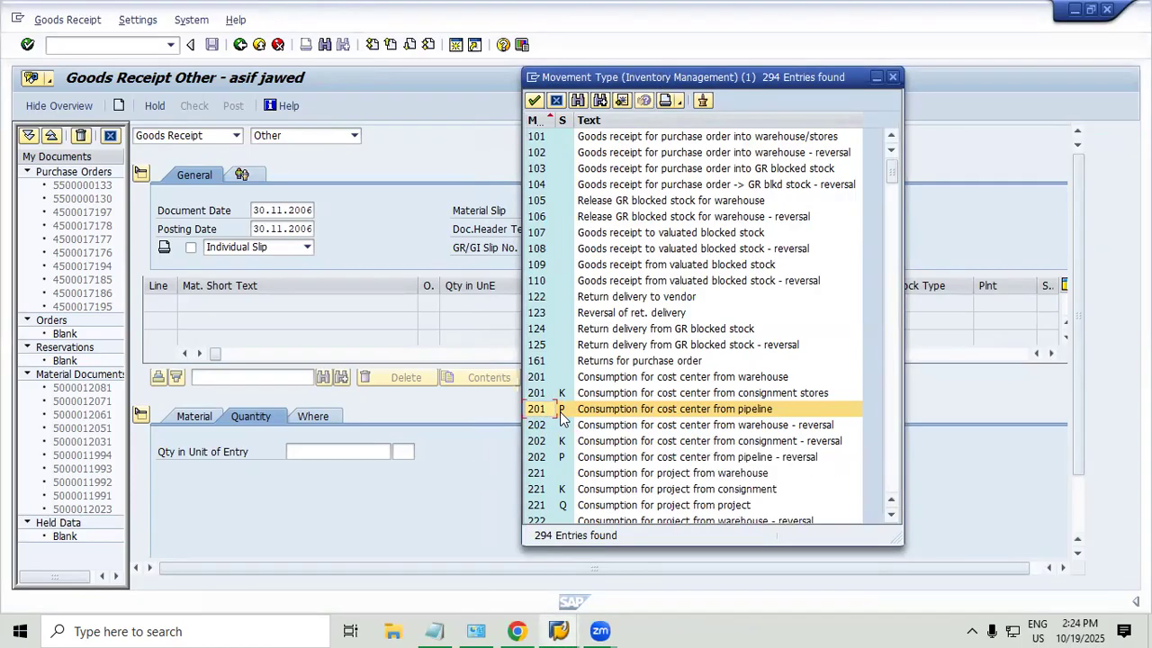
{"action": "double_click", "coordinate": [590, 410]}
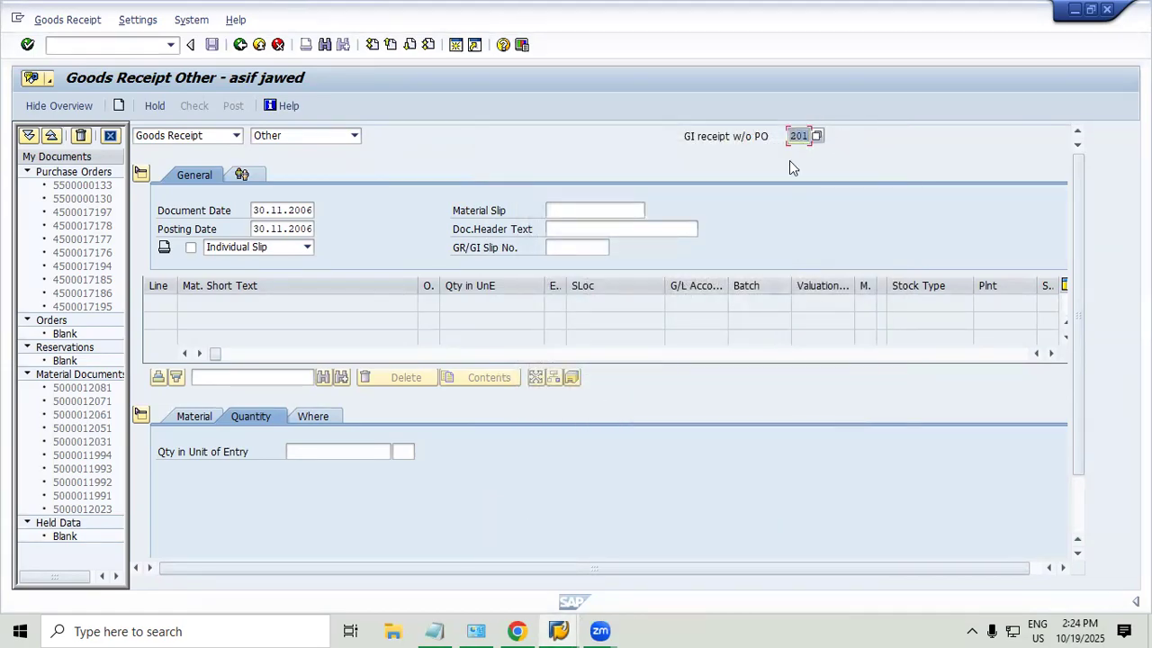
Add material 1448 as the goods receipt item and dismiss the default values tip.
{"action": "left_click", "coordinate": [593, 215]}
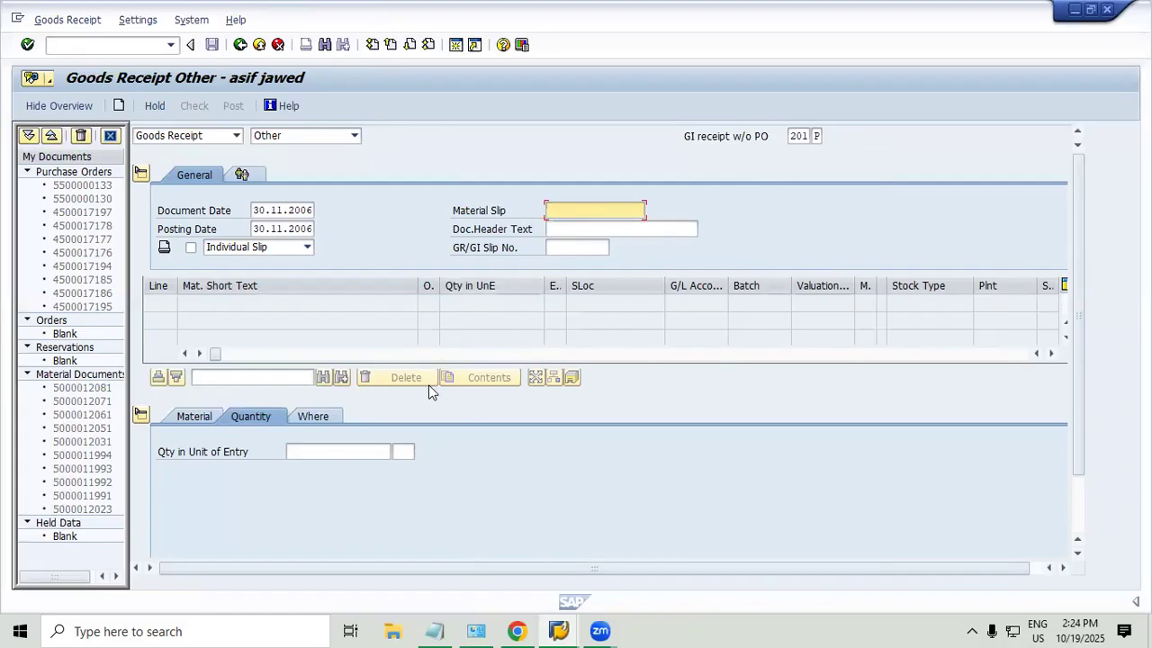
{"action": "left_click", "coordinate": [206, 420]}
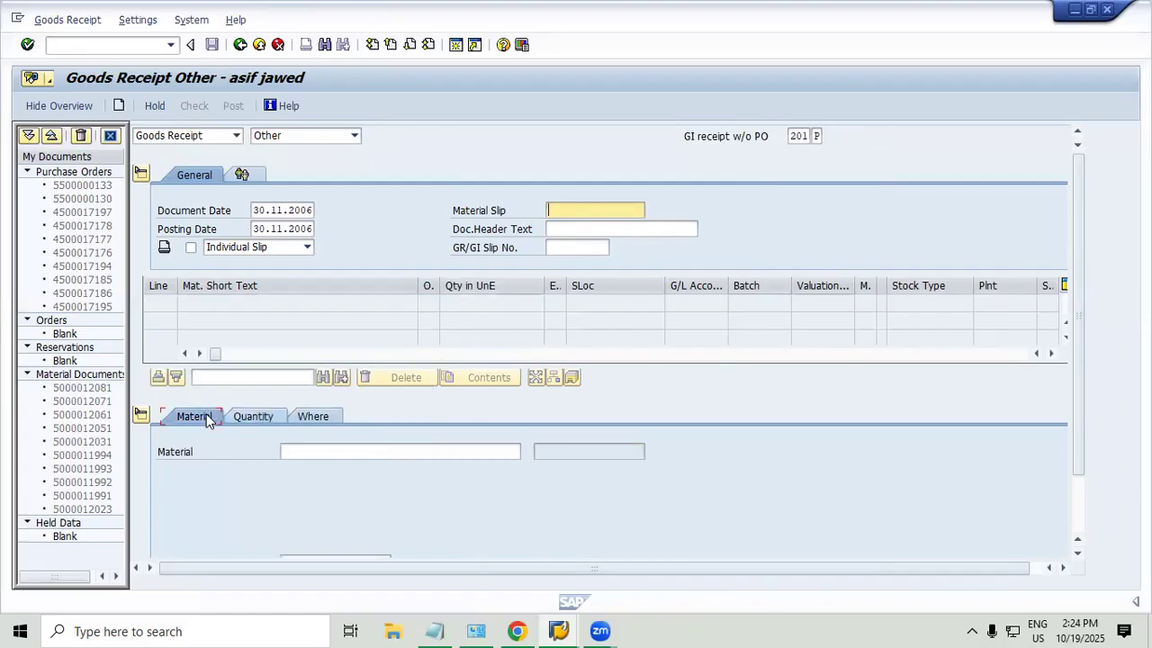
{"action": "left_click", "coordinate": [375, 448]}
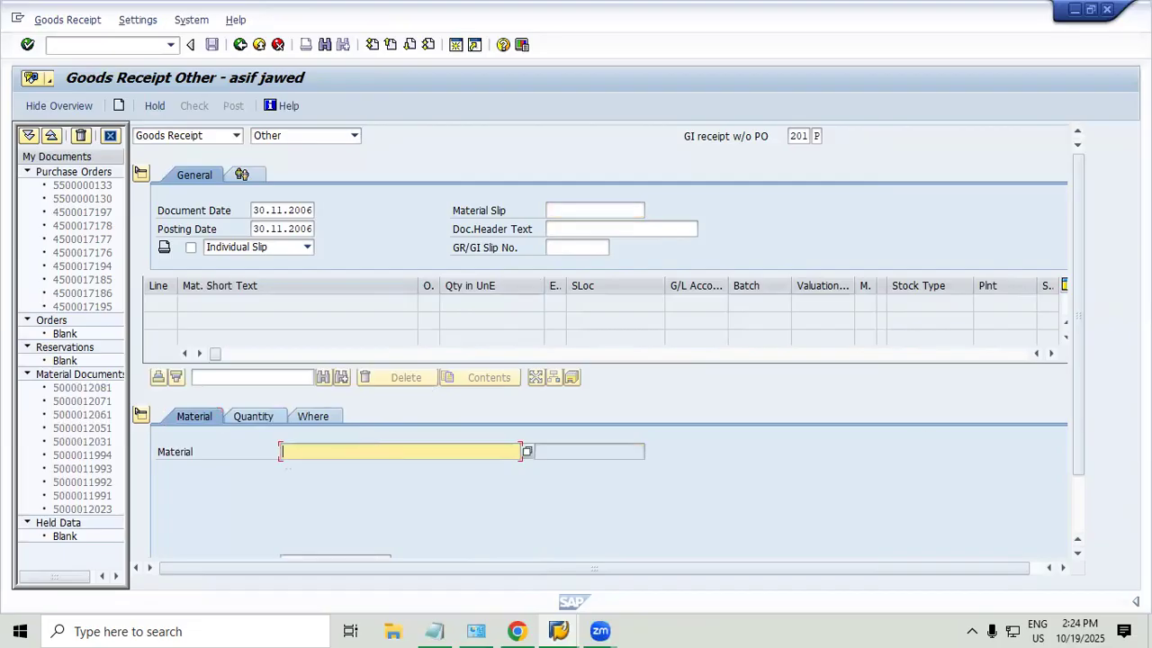
{"action": "type", "text": "1448"}
{"action": "key", "text": "Return"}
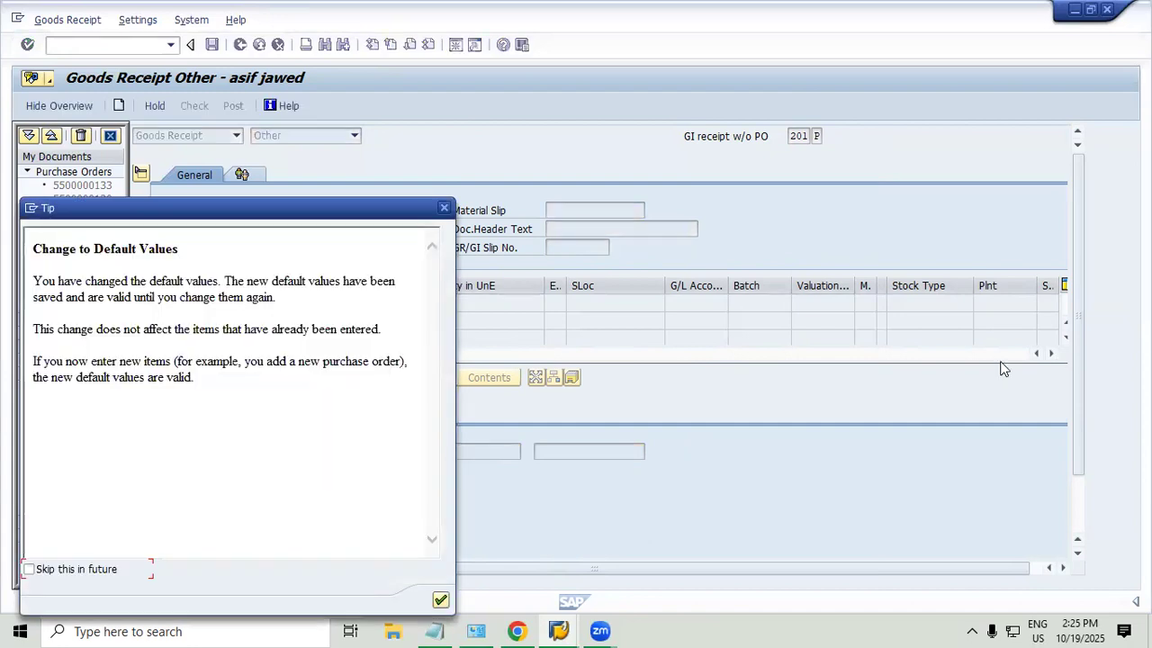
{"action": "left_click", "coordinate": [445, 210]}
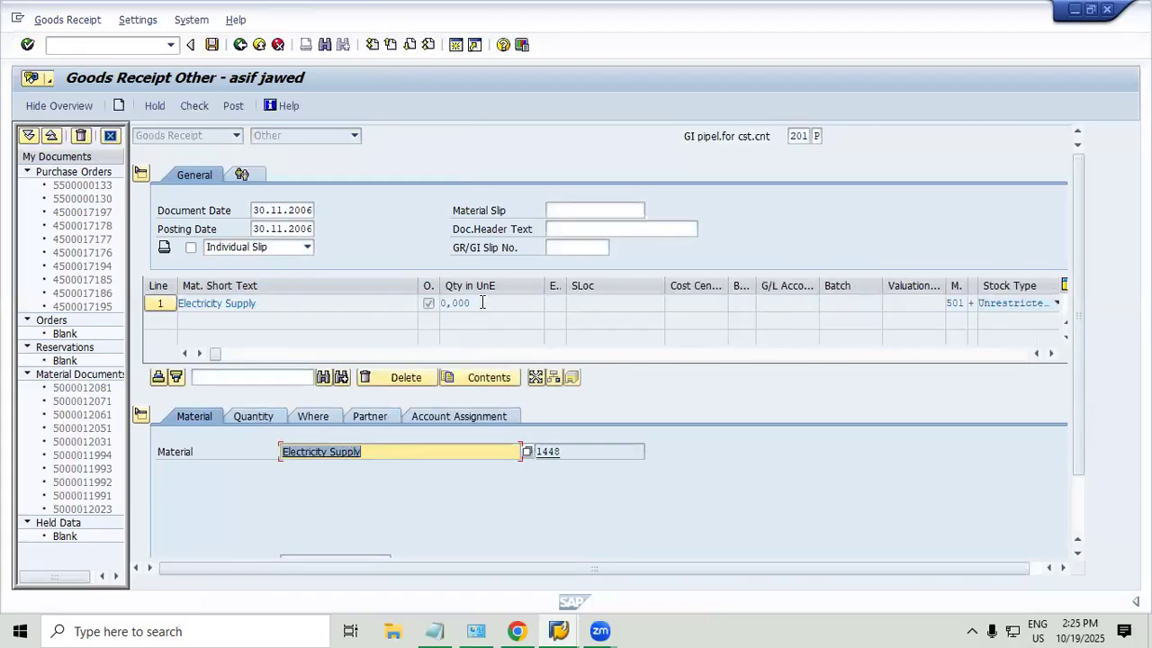
Set the Electricity Supply item's quantity to 210 and its plant to 1000.
{"action": "left_click", "coordinate": [255, 416]}
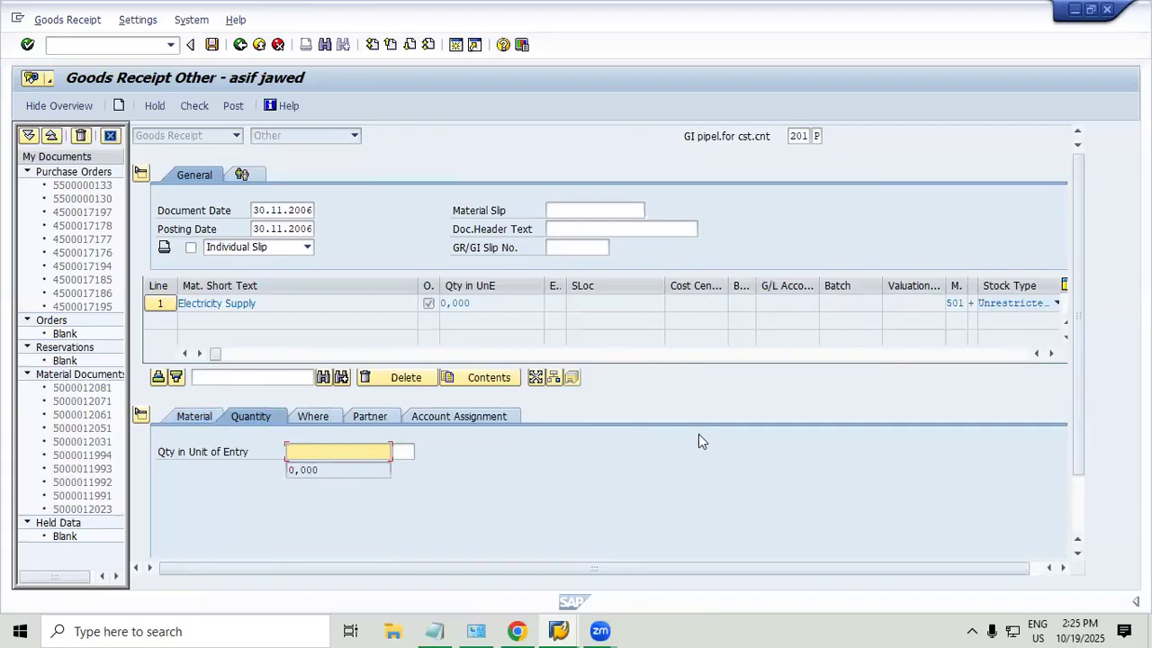
{"action": "type", "text": "210"}
{"action": "key", "text": "Return"}
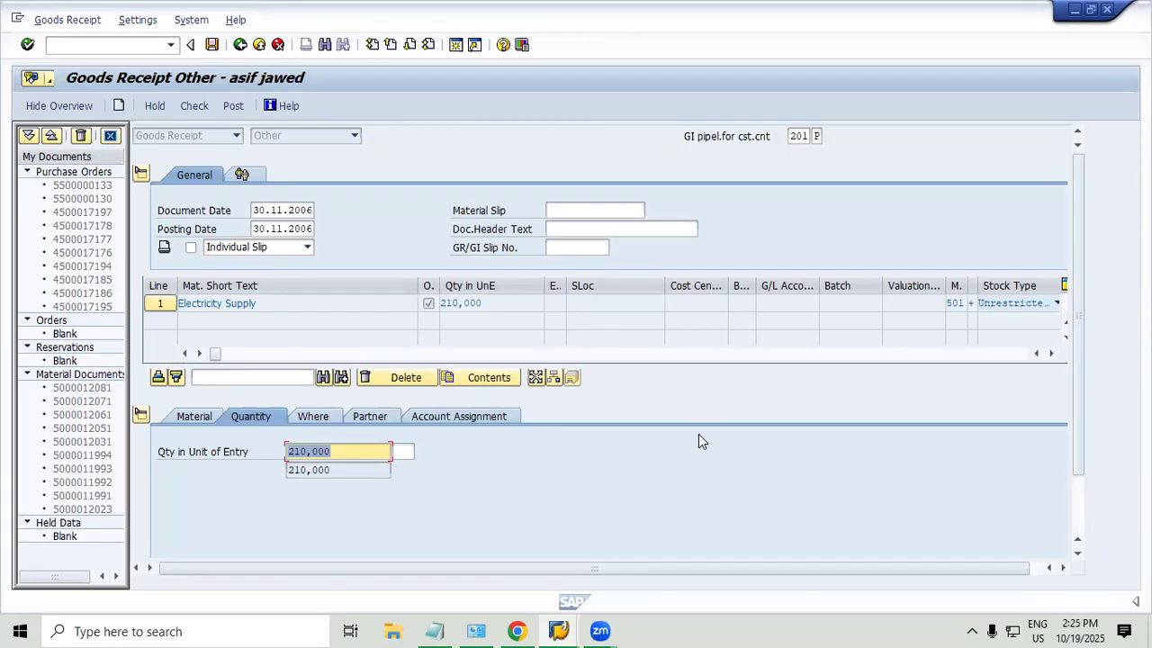
{"action": "left_click", "coordinate": [332, 418]}
{"action": "left_click", "coordinate": [343, 489]}
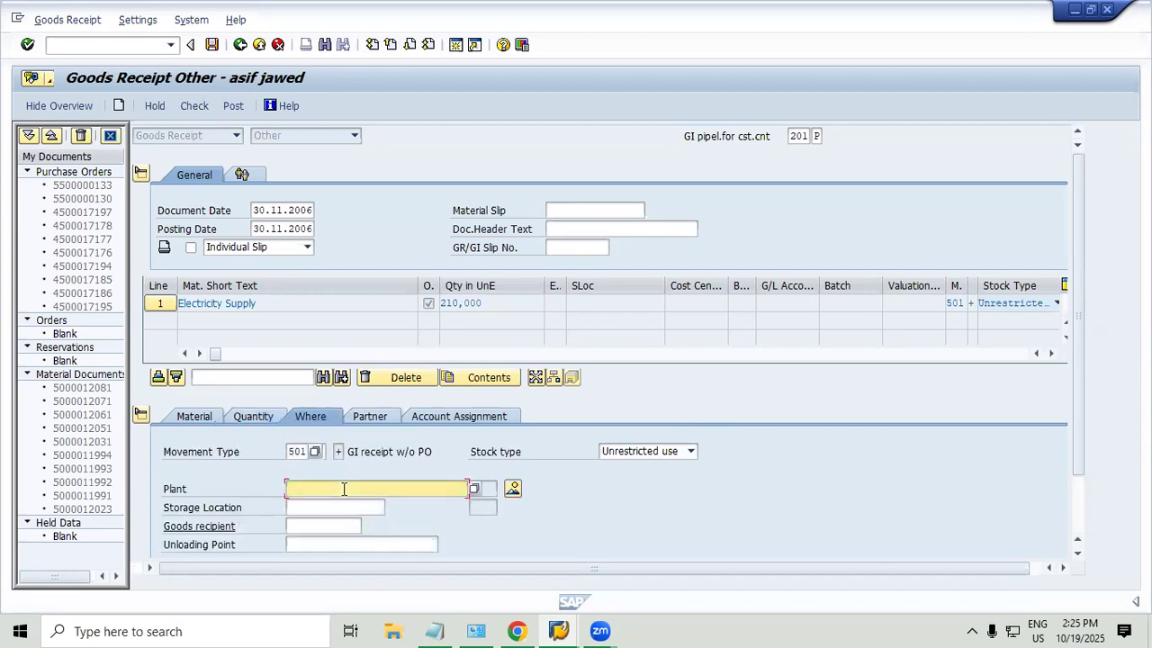
{"action": "type", "text": "1000"}
{"action": "key", "text": "Return"}
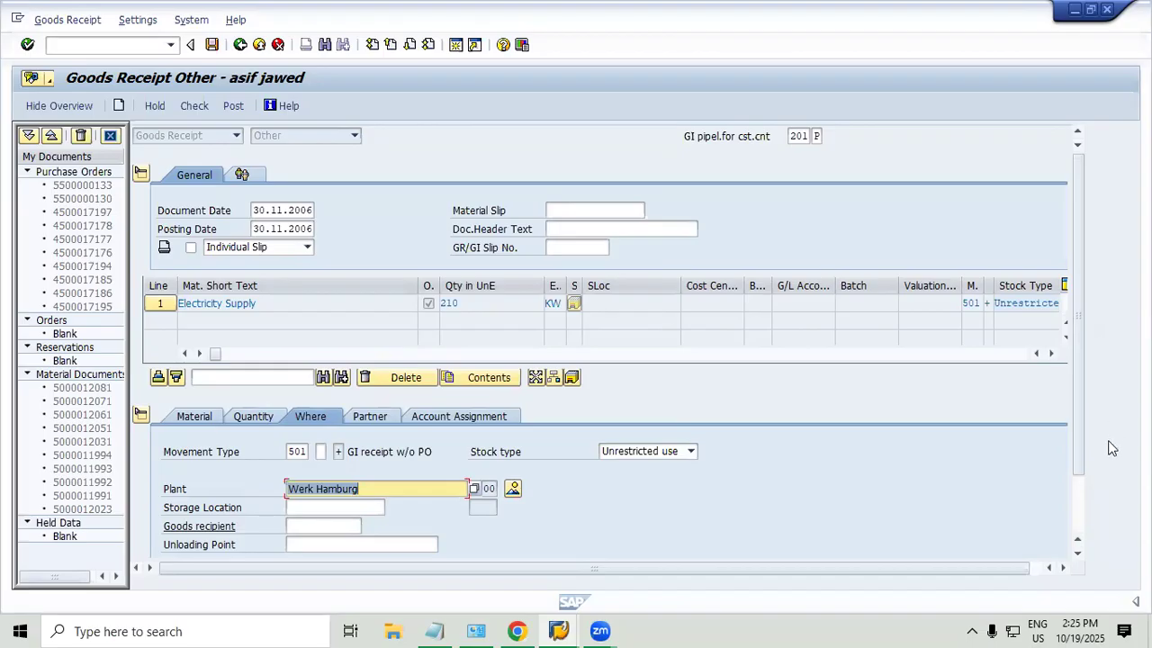
Change the Electricity Supply item's movement type to 201 P, Consumption for cost center from pipeline.
{"action": "left_click", "coordinate": [449, 418]}
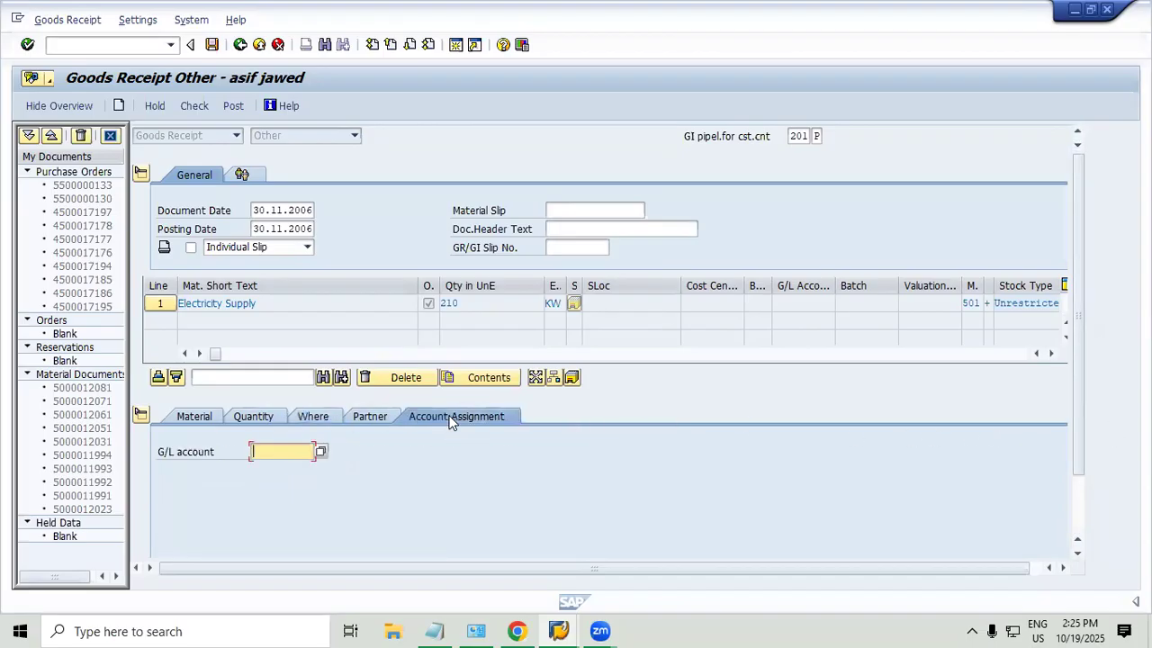
{"action": "left_click", "coordinate": [388, 418]}
{"action": "left_click", "coordinate": [323, 418]}
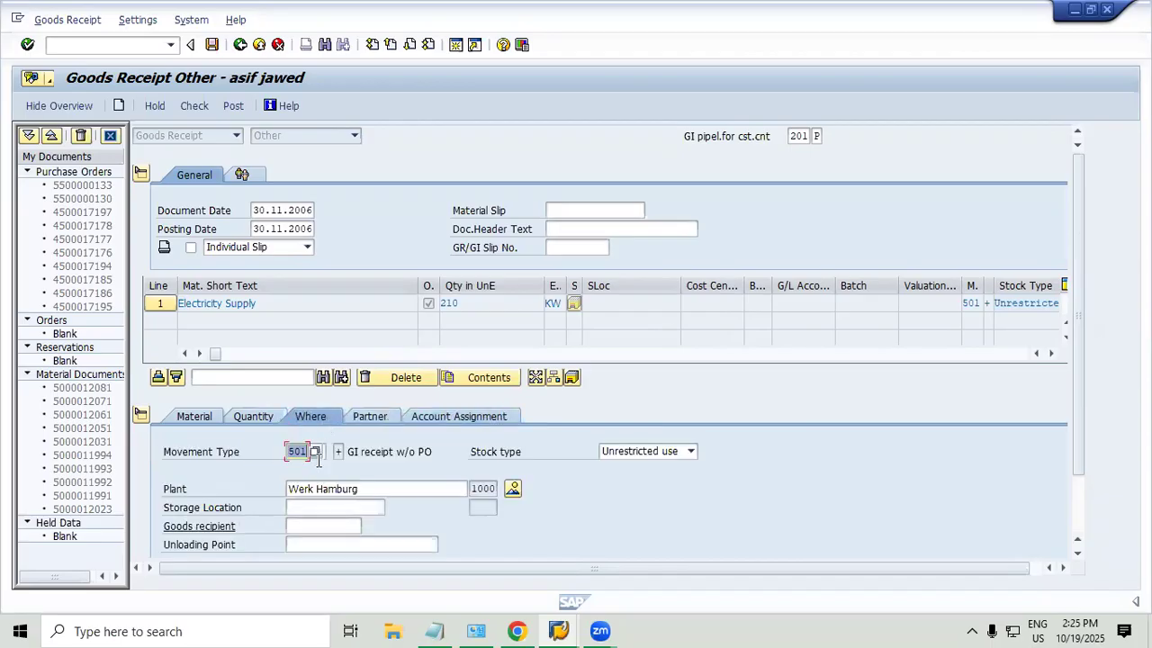
{"action": "left_click", "coordinate": [314, 450]}
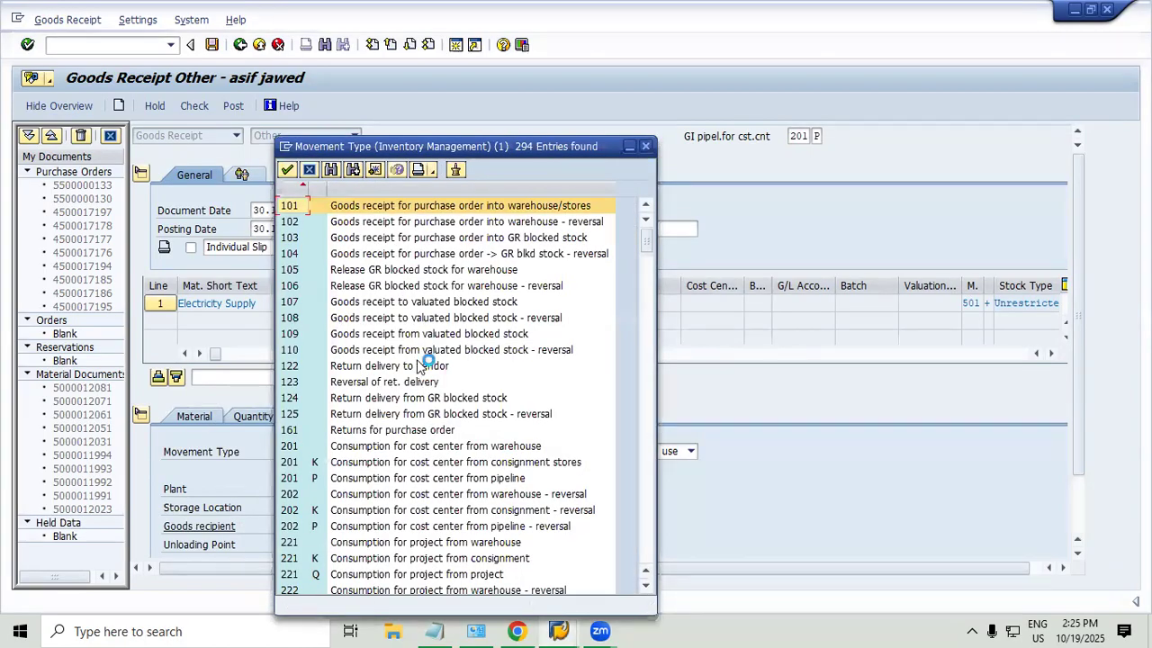
{"action": "double_click", "coordinate": [338, 477]}
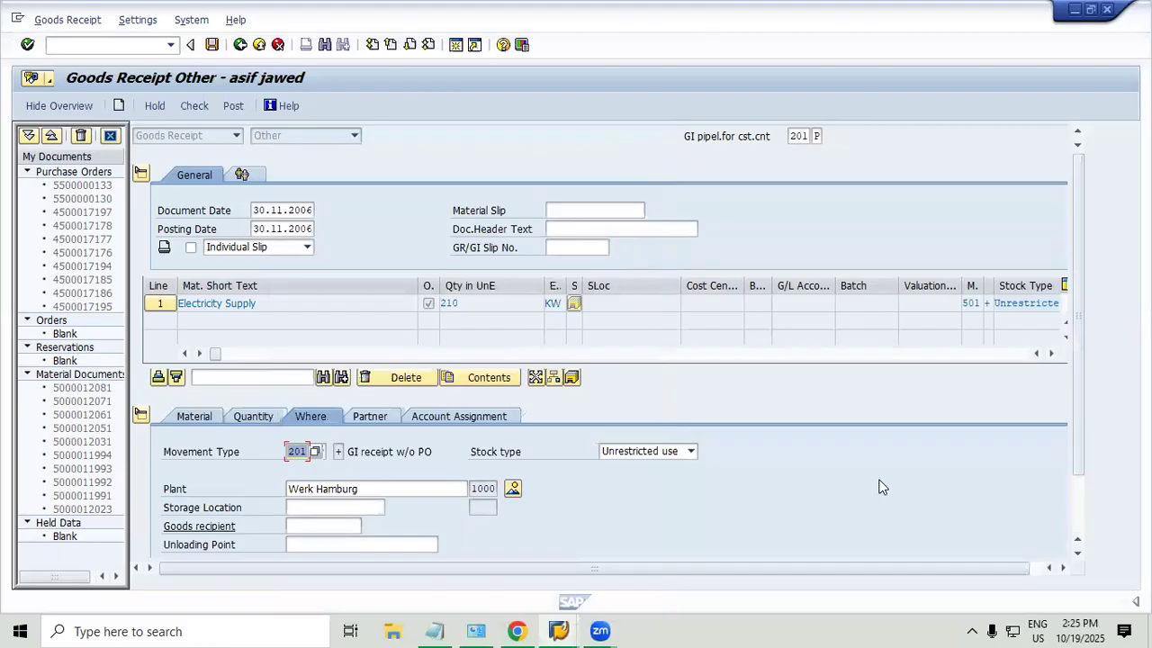
{"action": "key", "text": "Return"}
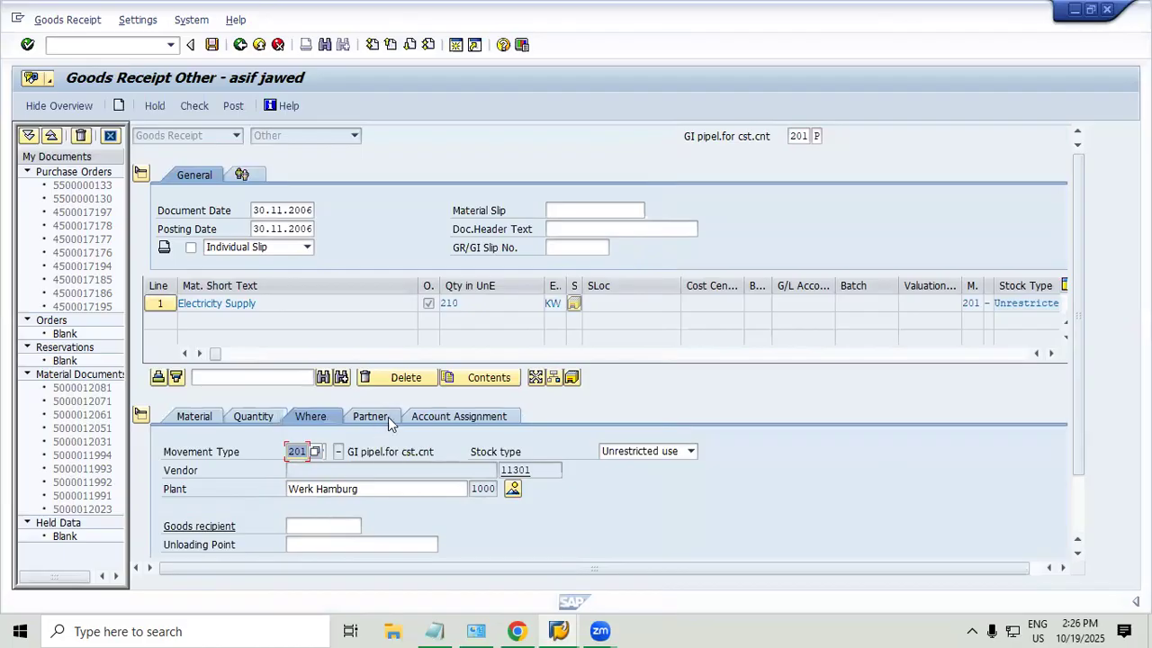
Assign the item to cost center 1000 and save the goods receipt.
{"action": "left_click", "coordinate": [416, 418]}
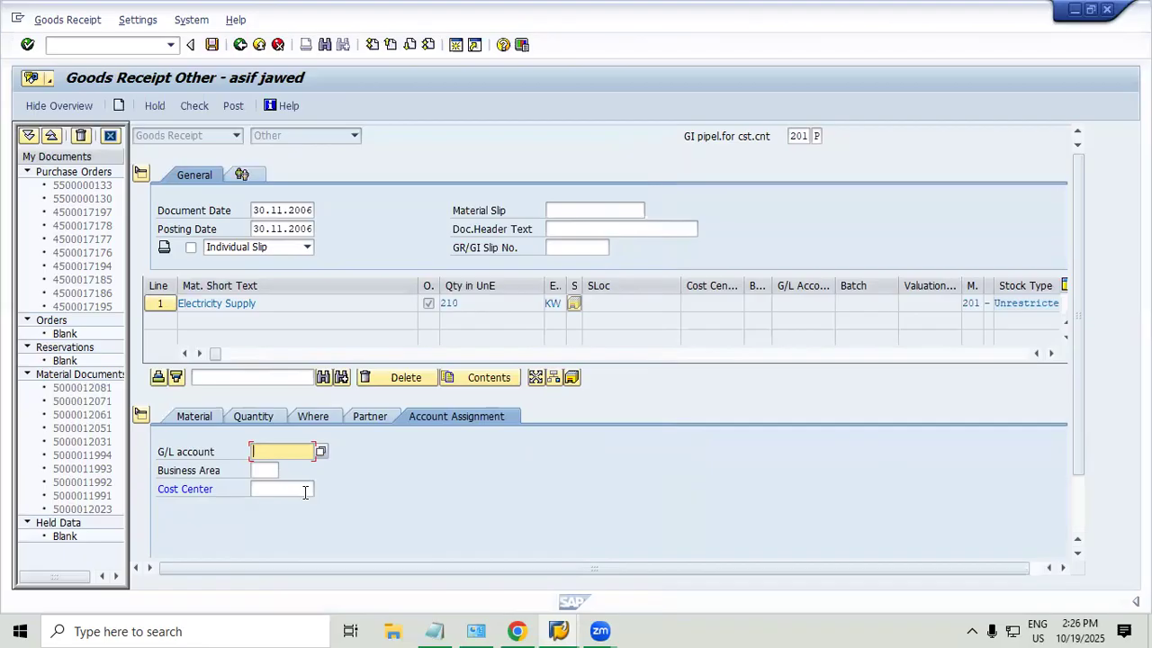
{"action": "left_click", "coordinate": [305, 492]}
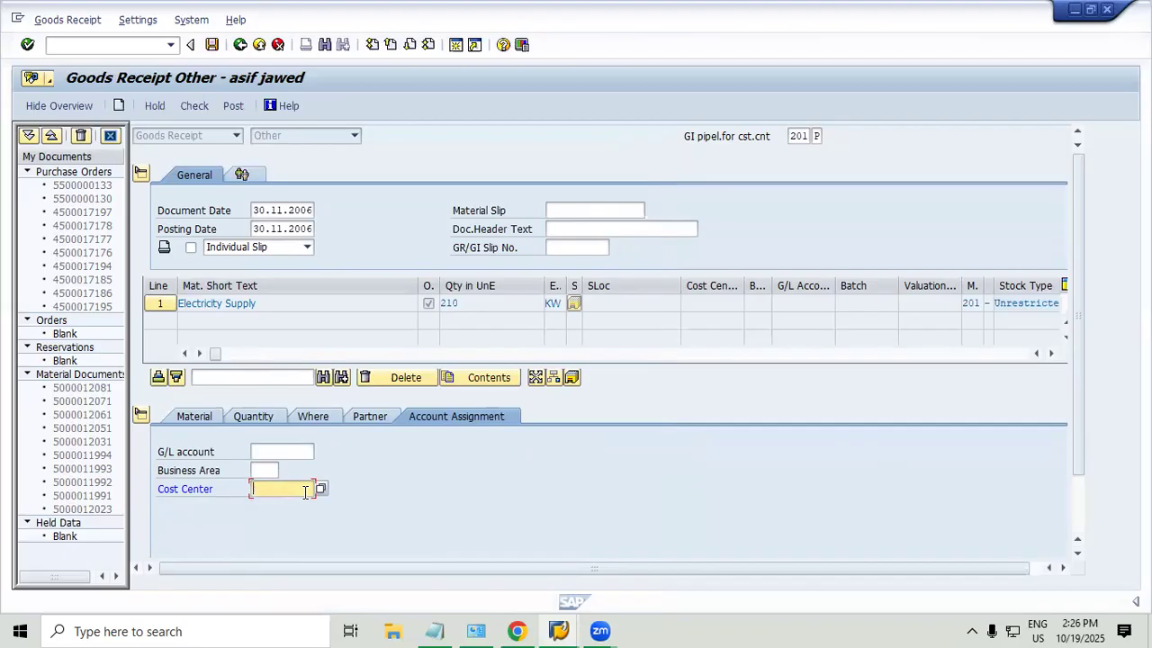
{"action": "type", "text": "1000"}
{"action": "key", "text": "Return"}
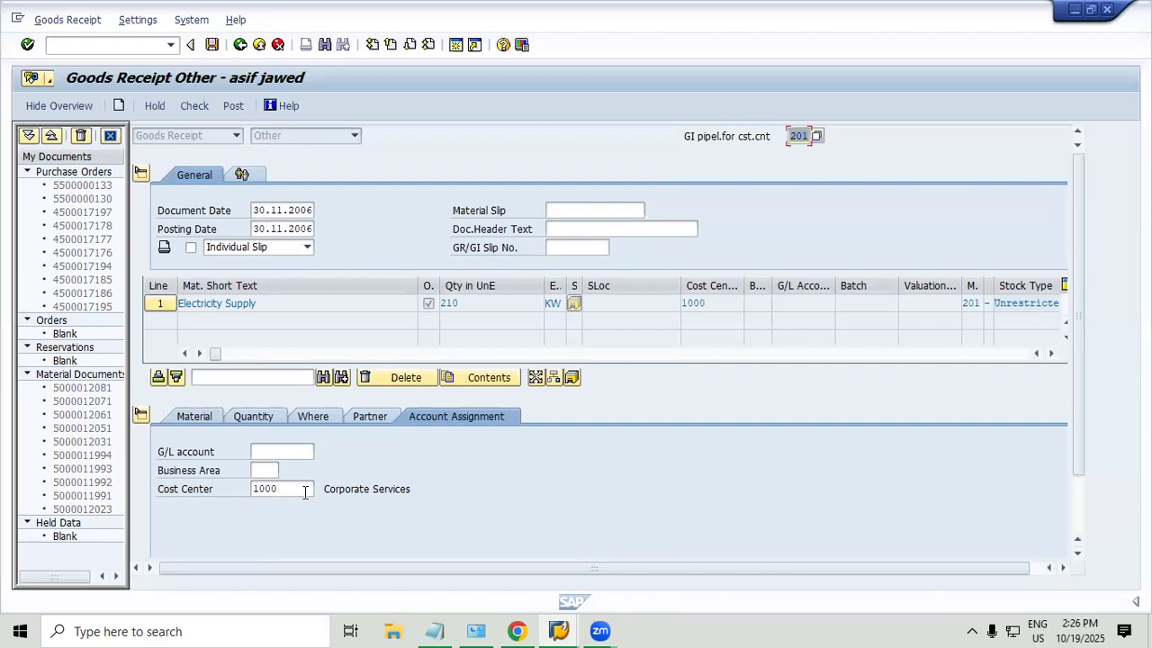
{"action": "left_click", "coordinate": [214, 45]}
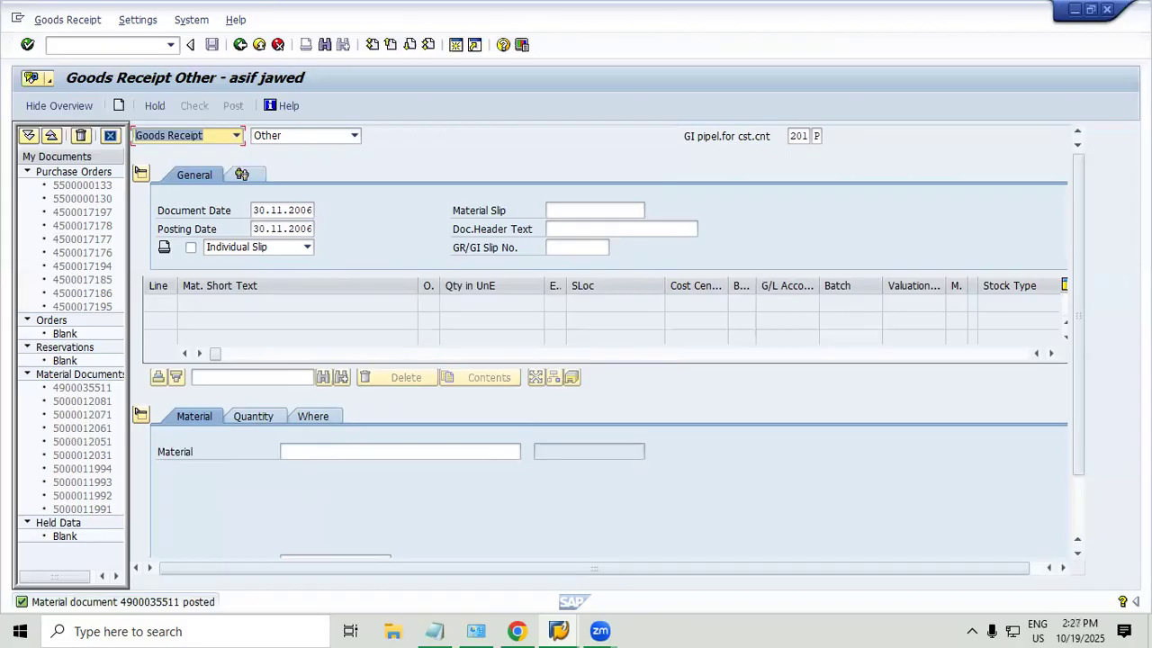
Copy the posted material document number from the message details to the end of the MIGO line in the Notepad note.
{"action": "left_click", "coordinate": [158, 600]}
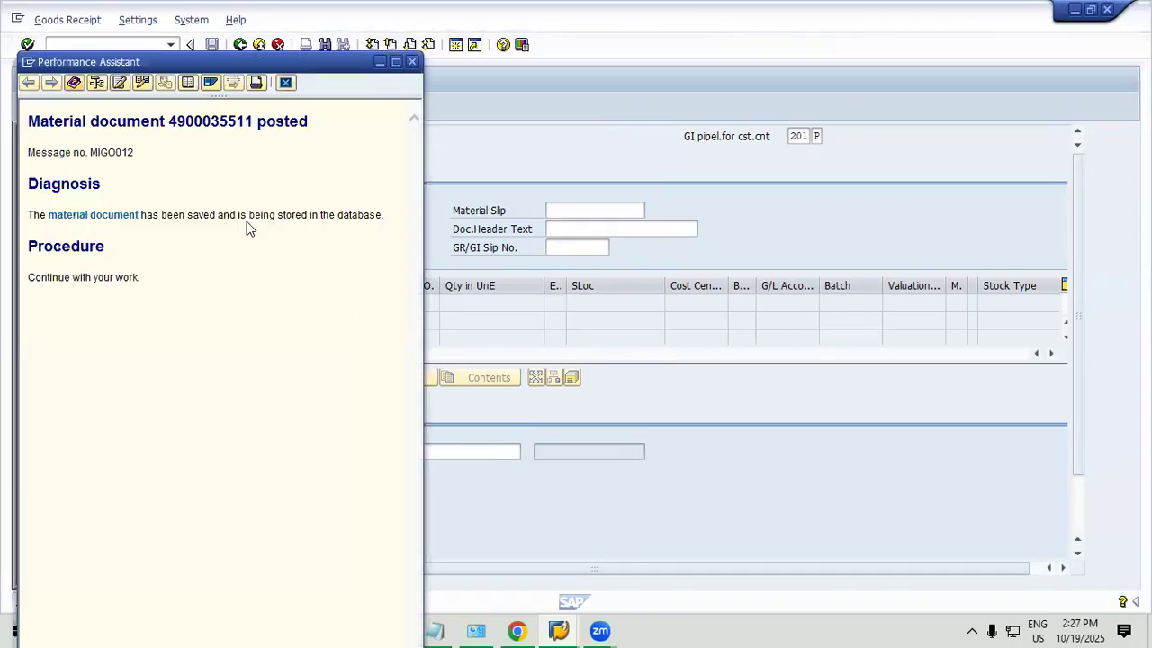
{"action": "left_click_drag", "start_coordinate": [169, 121], "coordinate": [252, 123]}
{"action": "key", "text": "ctrl+c"}
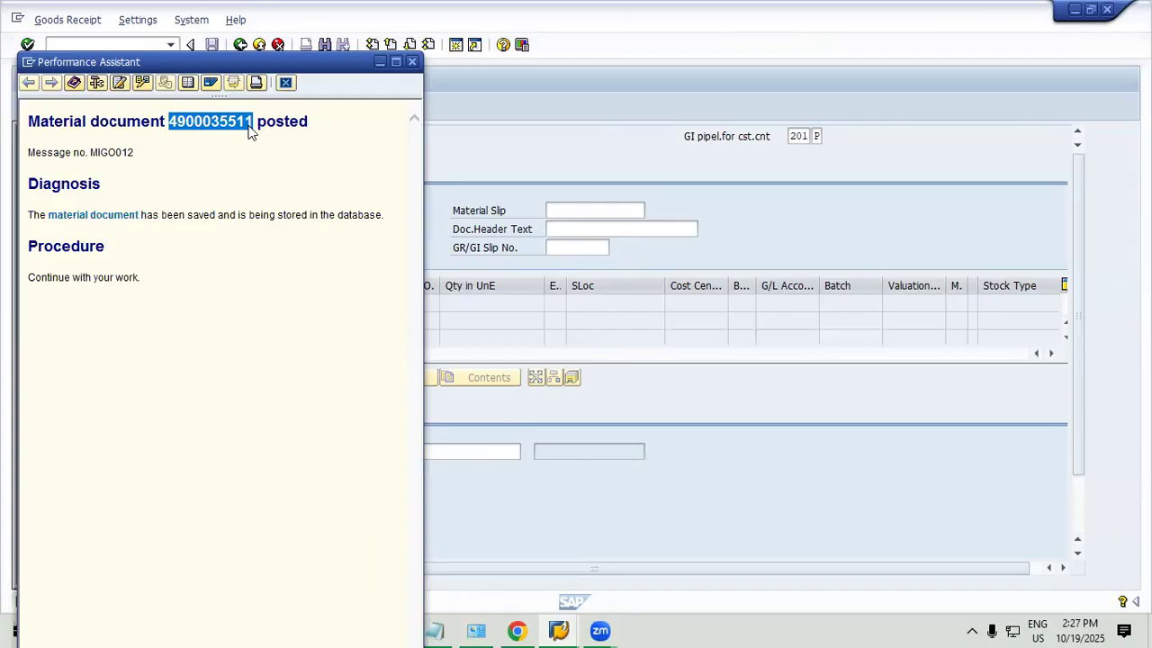
{"action": "key", "text": "alt+Tab"}
{"action": "left_click", "coordinate": [569, 195]}
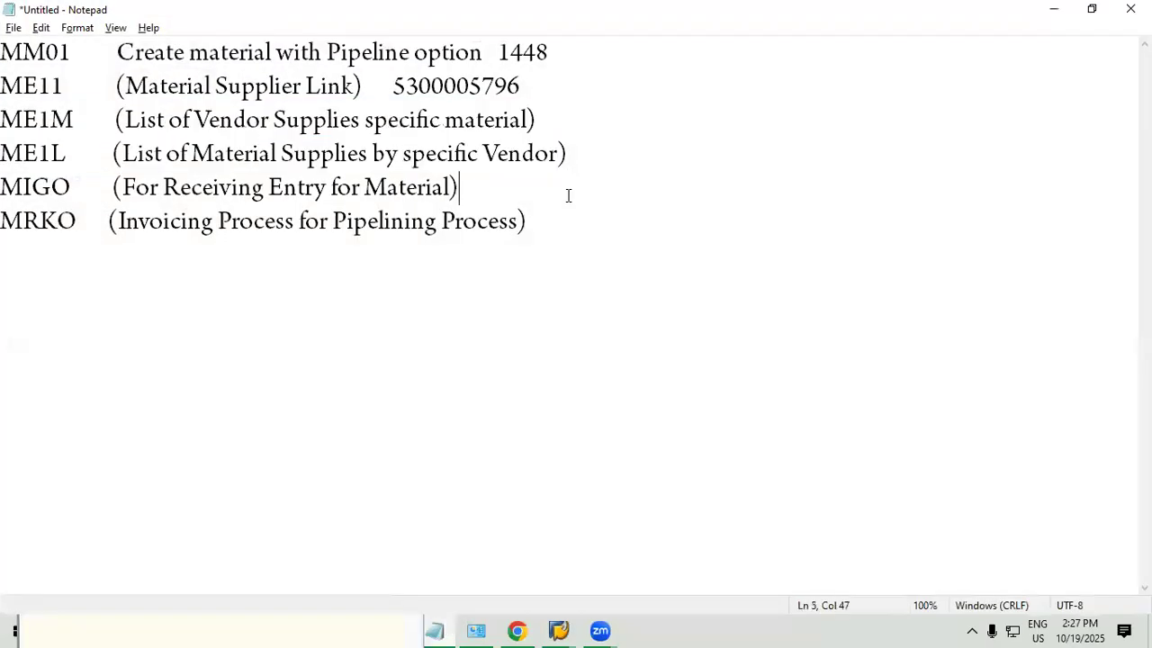
{"action": "key", "text": "ctrl+v"}
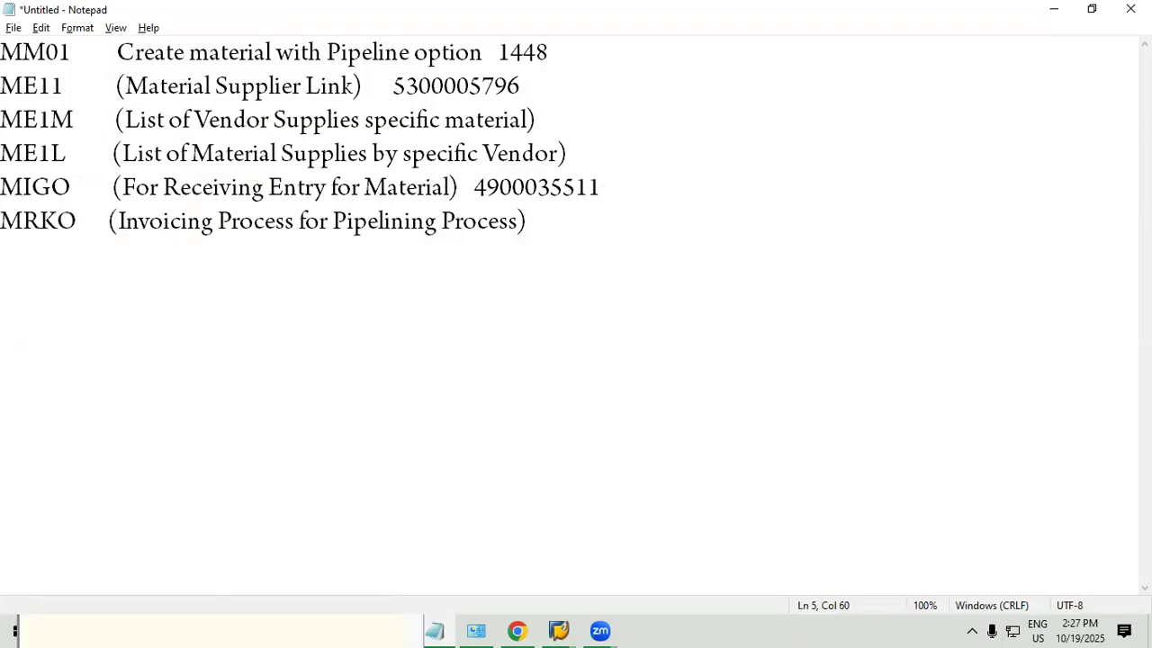
Return to SAP, close the message details, leave the goods receipt and open transaction MRKO.
{"action": "left_click", "coordinate": [1054, 9]}
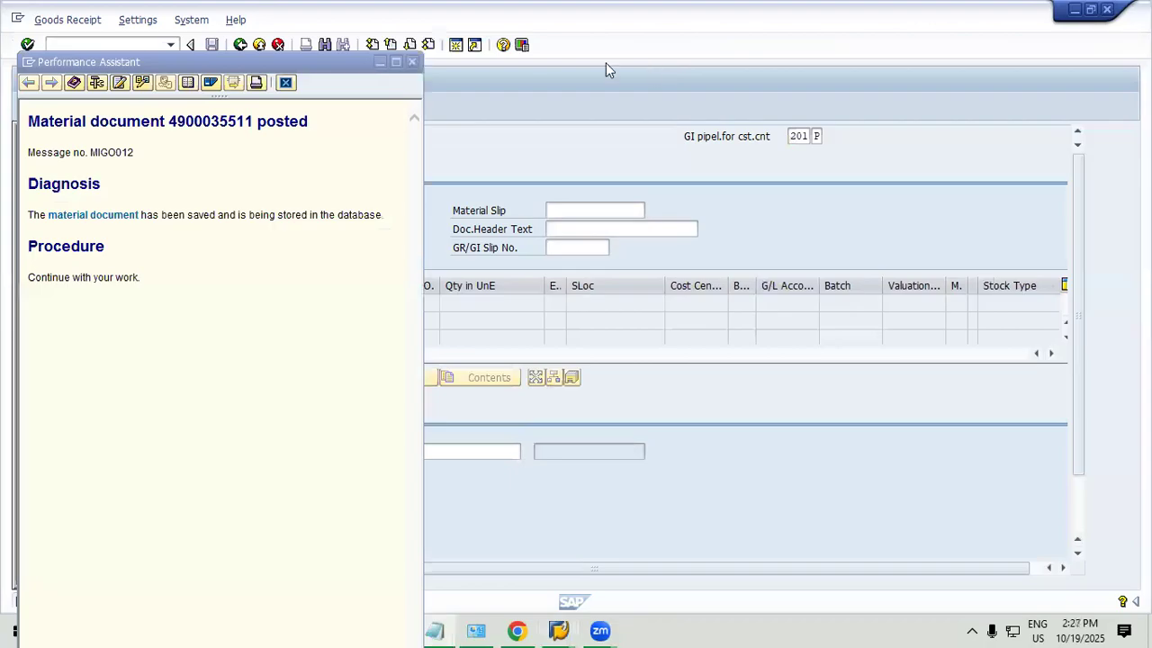
{"action": "left_click", "coordinate": [418, 62]}
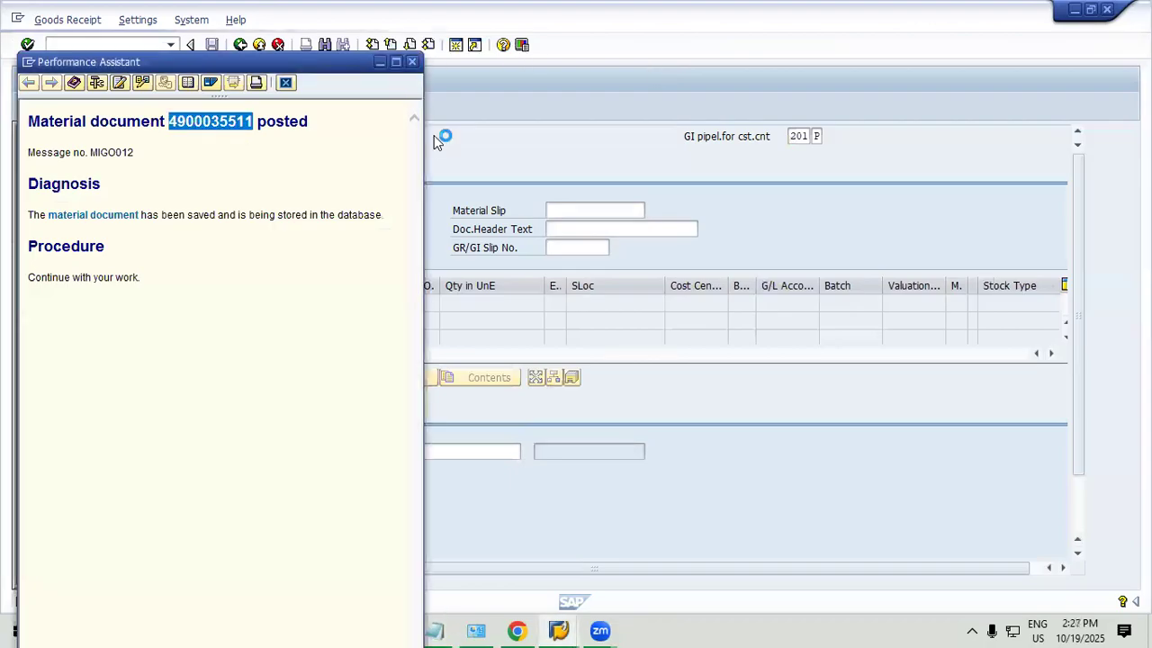
{"action": "left_click", "coordinate": [259, 45]}
{"action": "type", "text": "mrkol"}
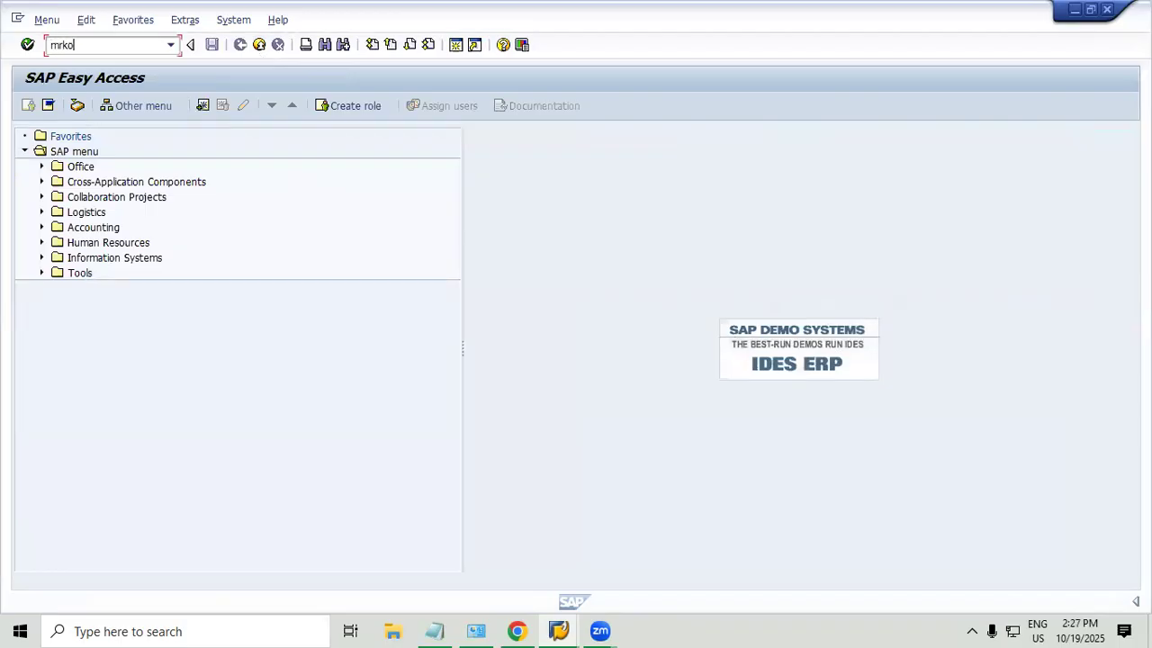
{"action": "key", "text": "Return"}
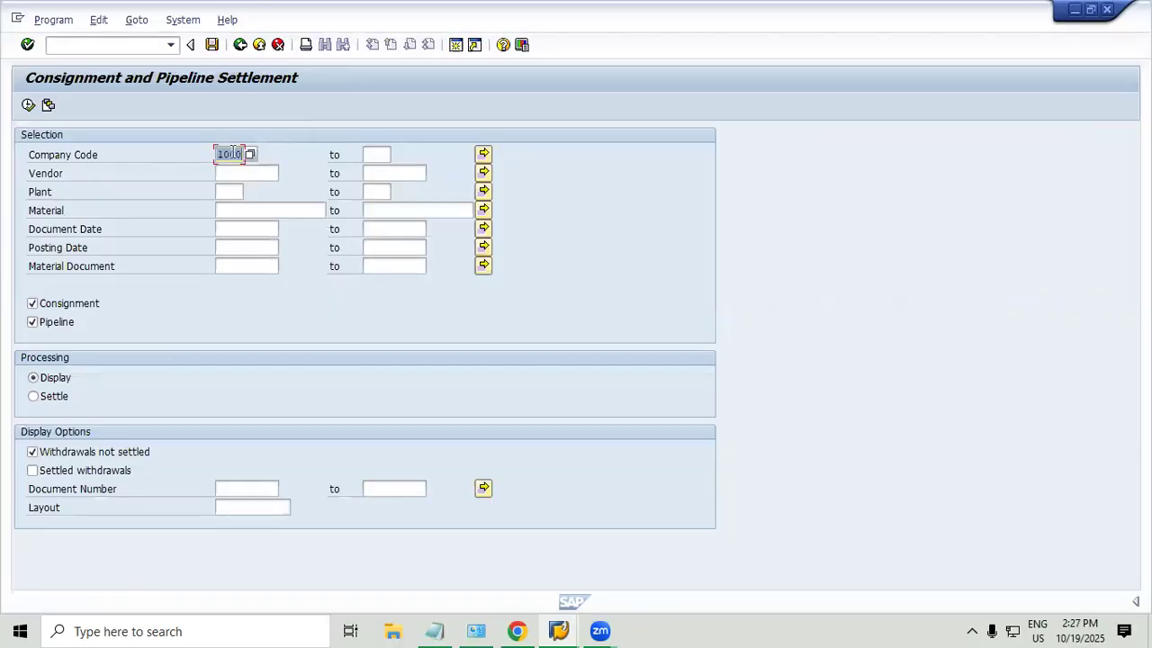
Display the unsettled consignment and pipeline withdrawals for material 1448 in company code 1000.
{"action": "left_click", "coordinate": [228, 208]}
{"action": "type", "text": "140"}
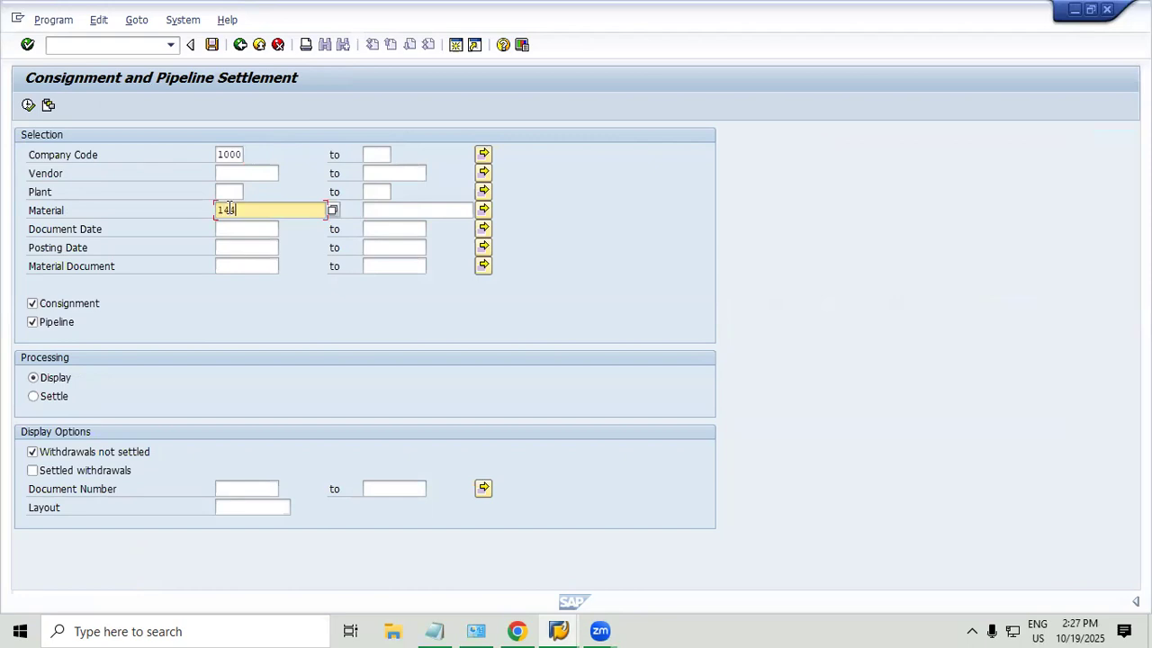
{"action": "type", "text": "8"}
{"action": "left_click", "coordinate": [27, 104]}
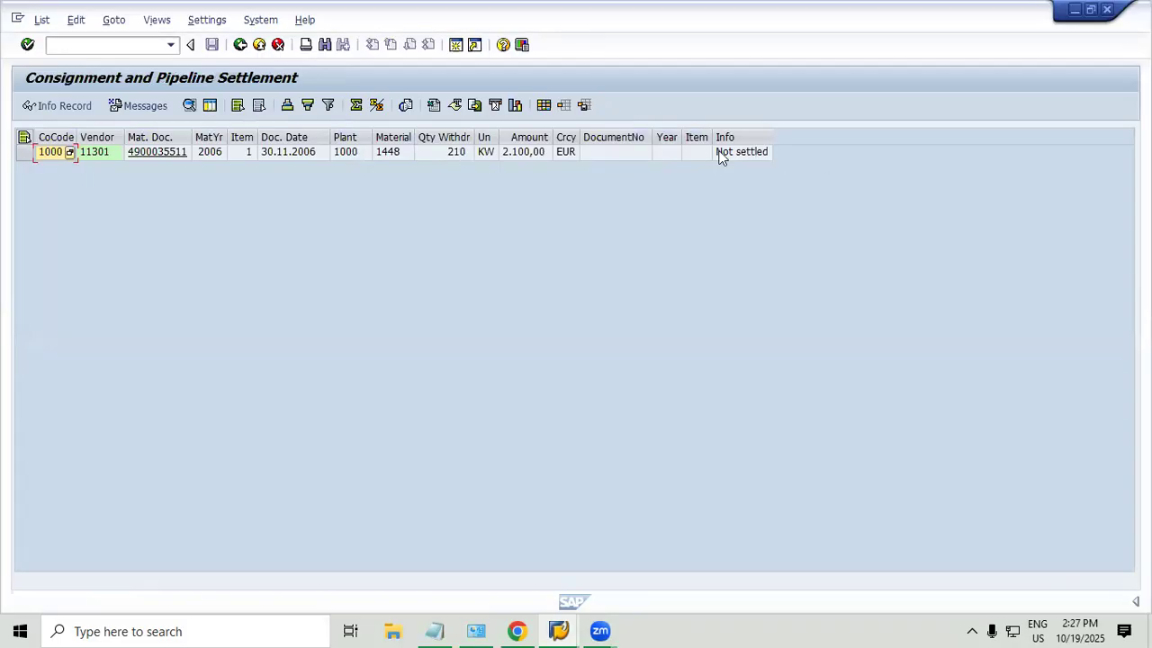
{"action": "left_click", "coordinate": [240, 45]}
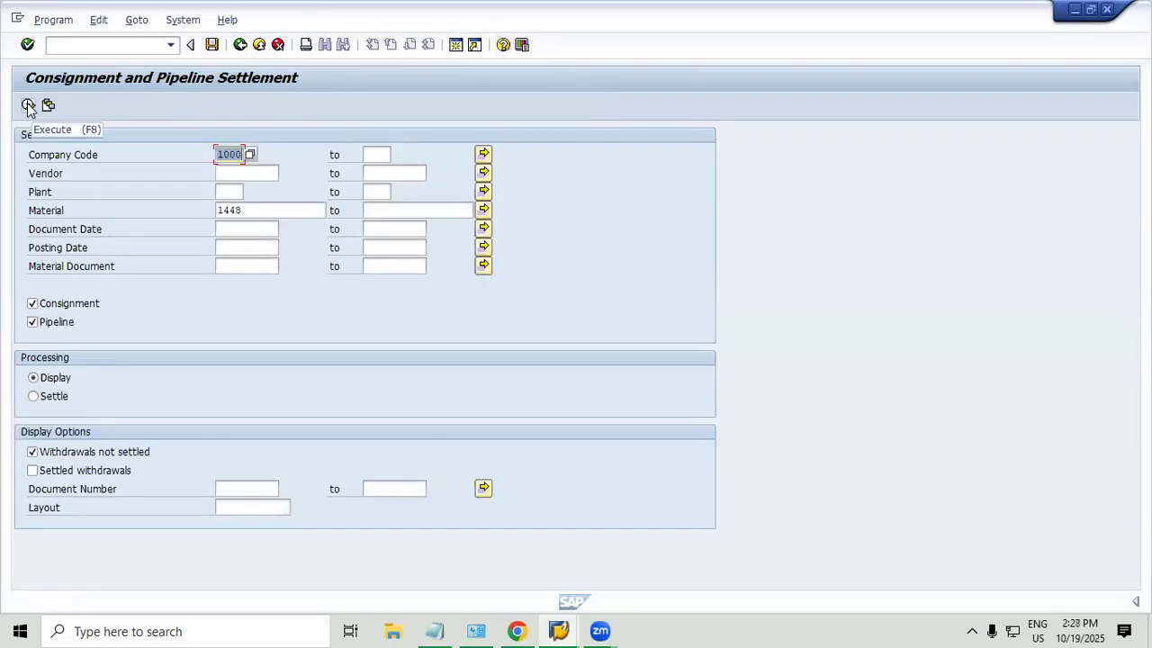
{"action": "left_click", "coordinate": [28, 106]}
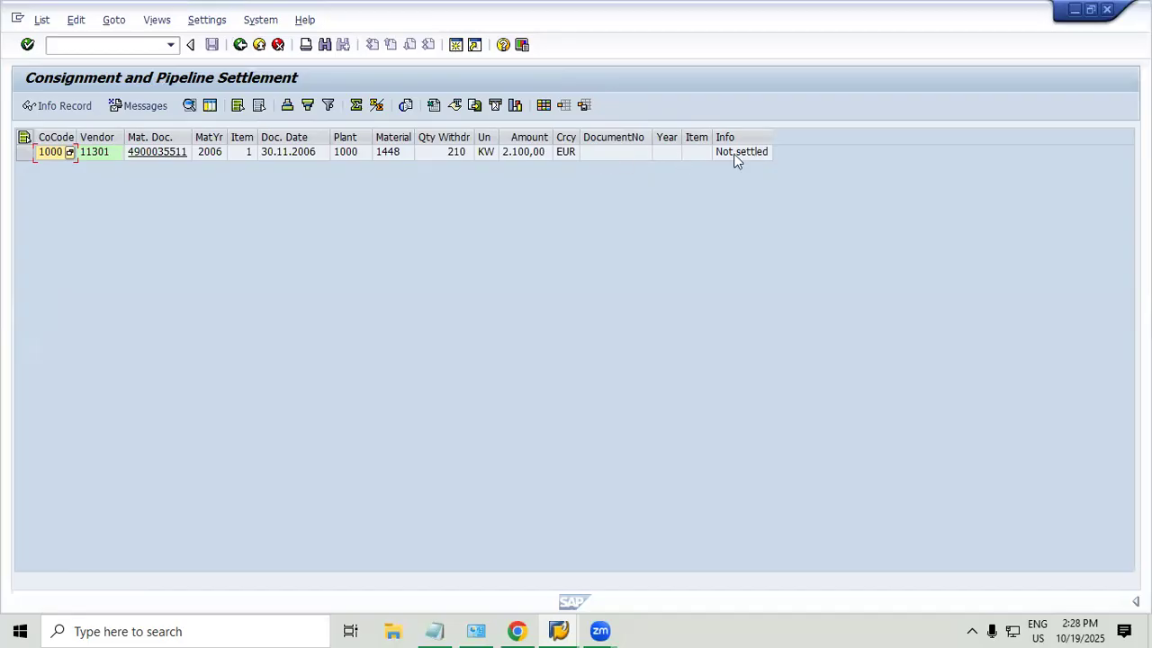
Change the processing mode to Settle and run the settlement for material 1448.
{"action": "left_click", "coordinate": [239, 45]}
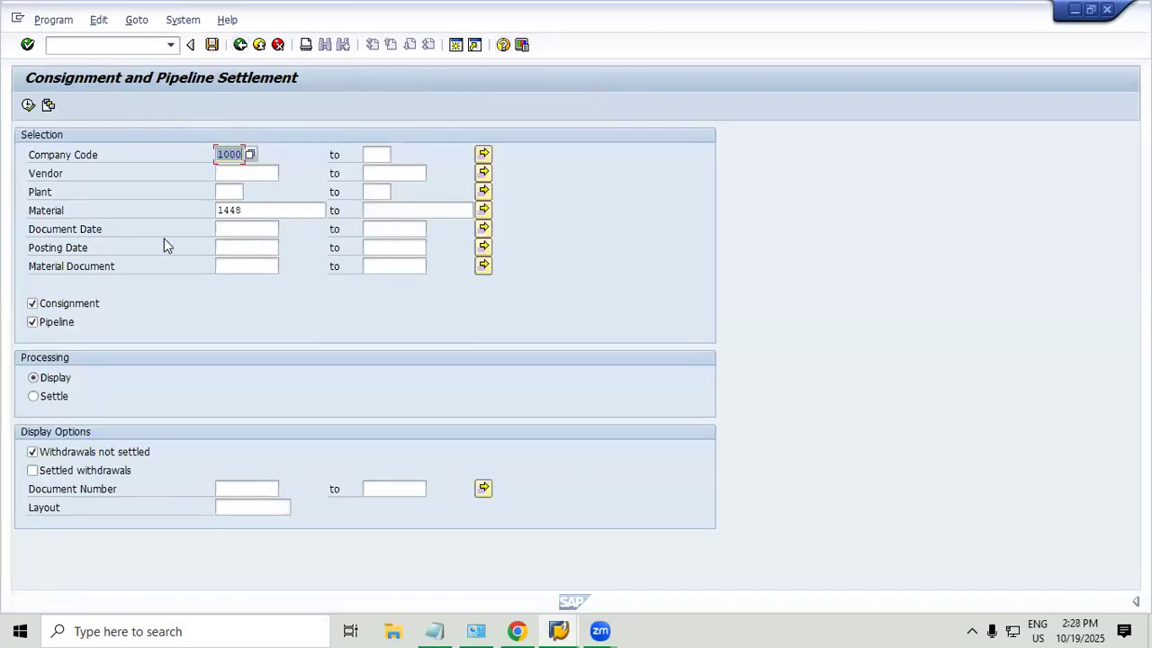
{"action": "left_click", "coordinate": [41, 405]}
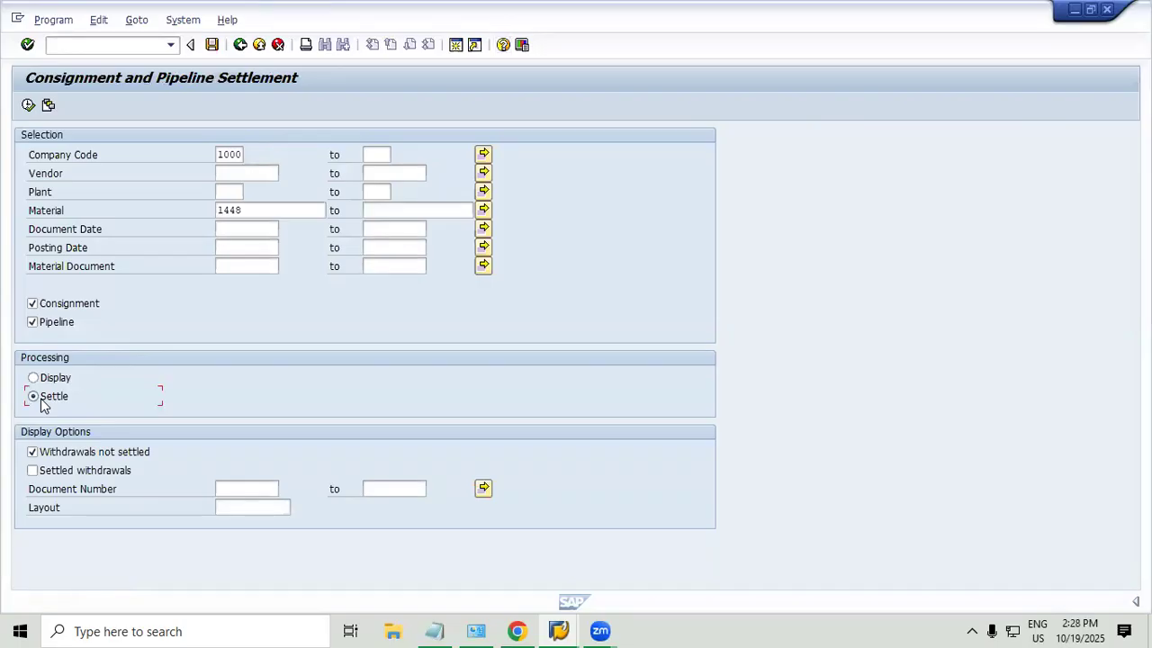
{"action": "left_click", "coordinate": [29, 106]}
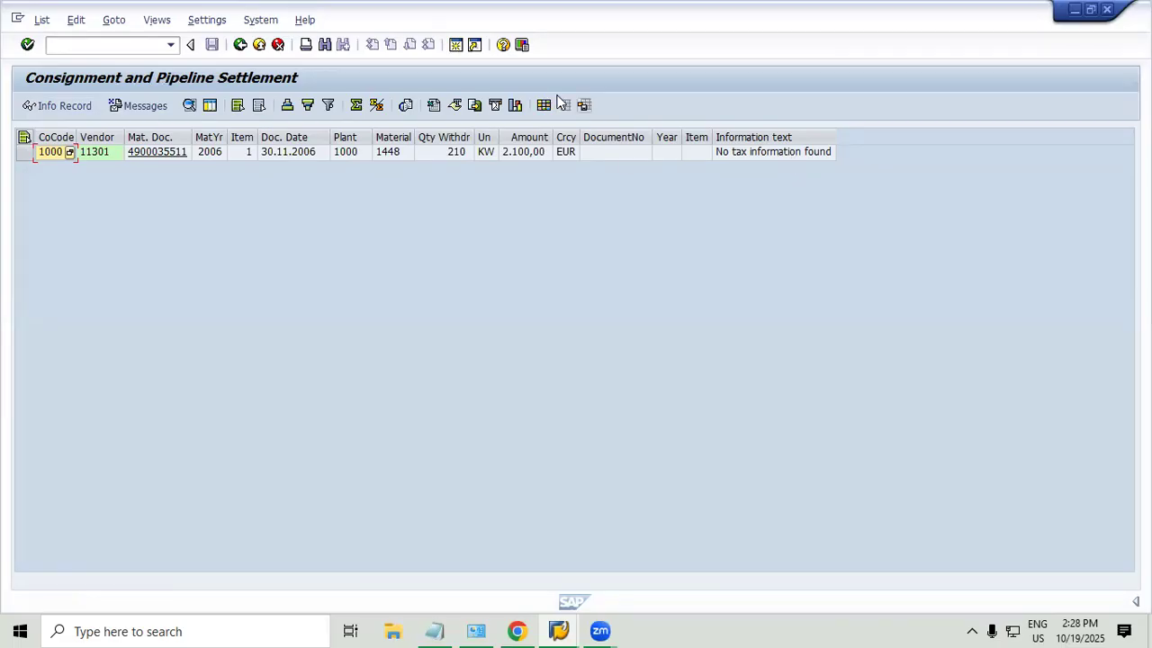
Open transaction ME12 in a new session for changing the info record.
{"action": "left_click", "coordinate": [455, 45]}
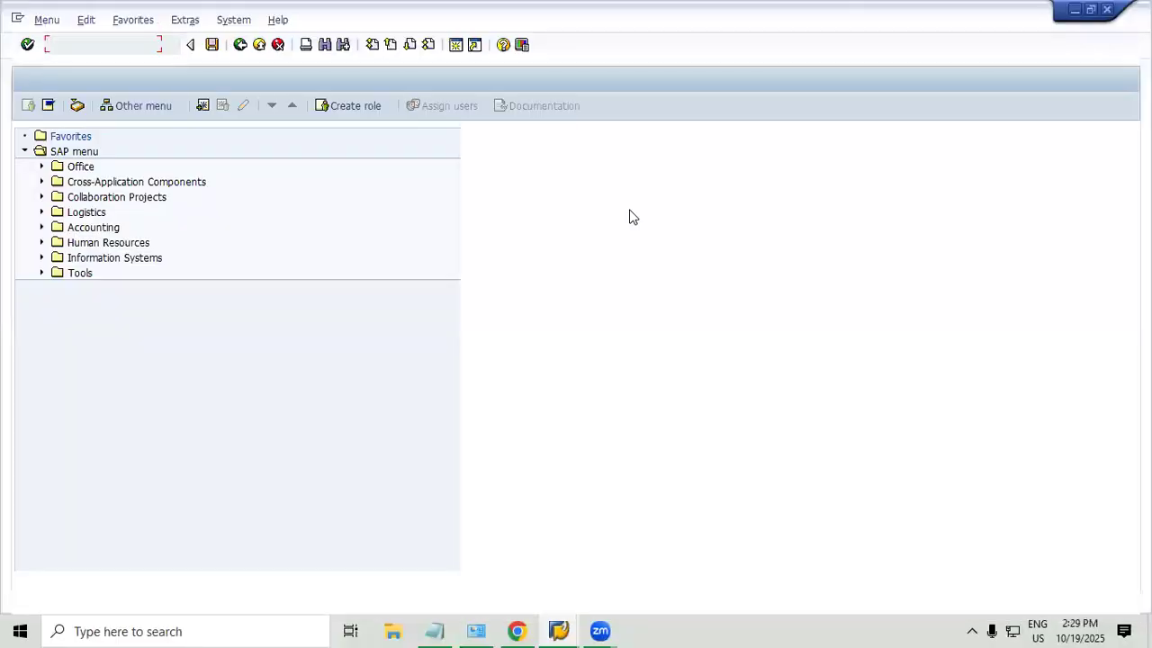
{"action": "type", "text": "me12"}
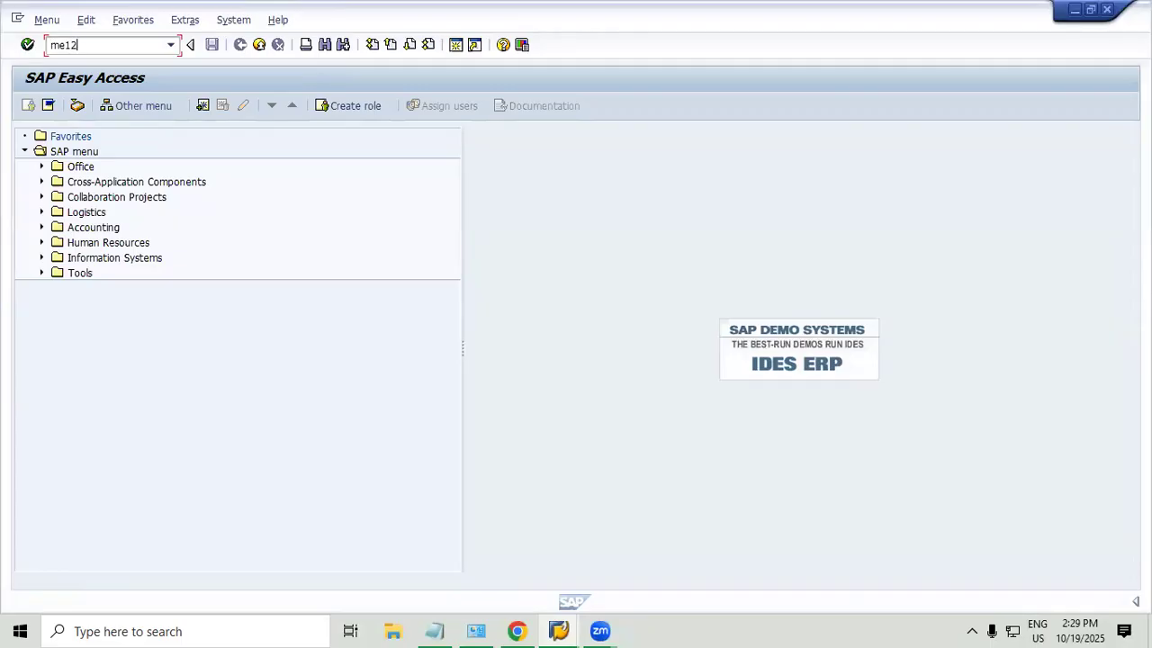
{"action": "key", "text": "Return"}
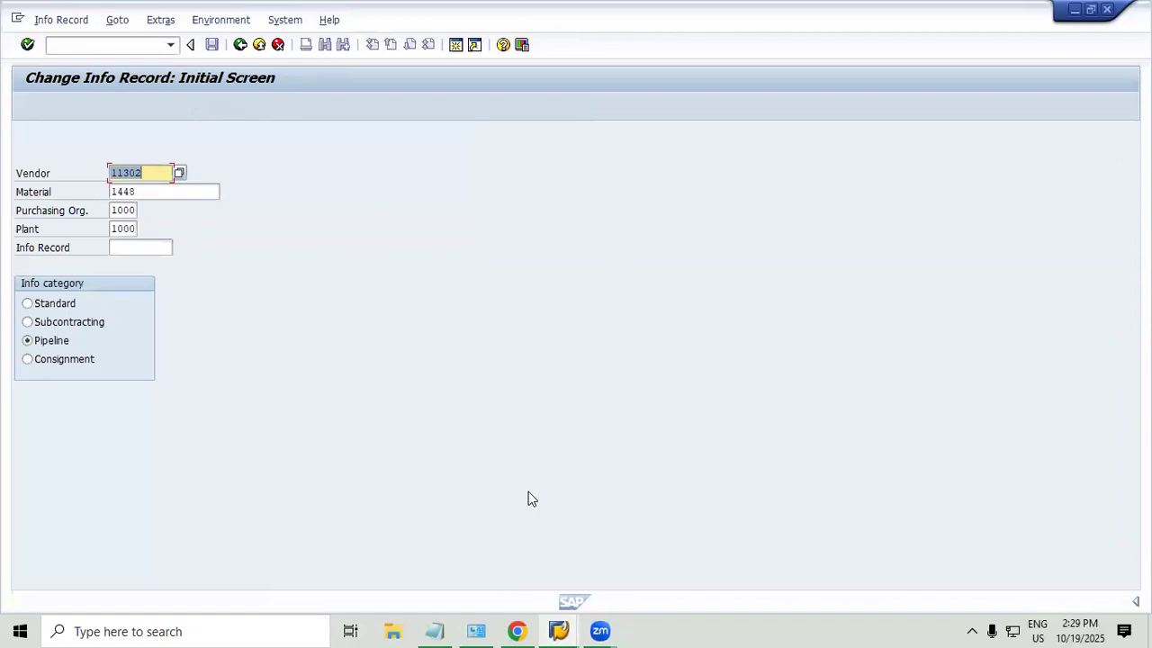
Copy the info record number from the ME11 line in Notepad and try to open it in ME12 with vendor 11302.
{"action": "left_click", "coordinate": [435, 631]}
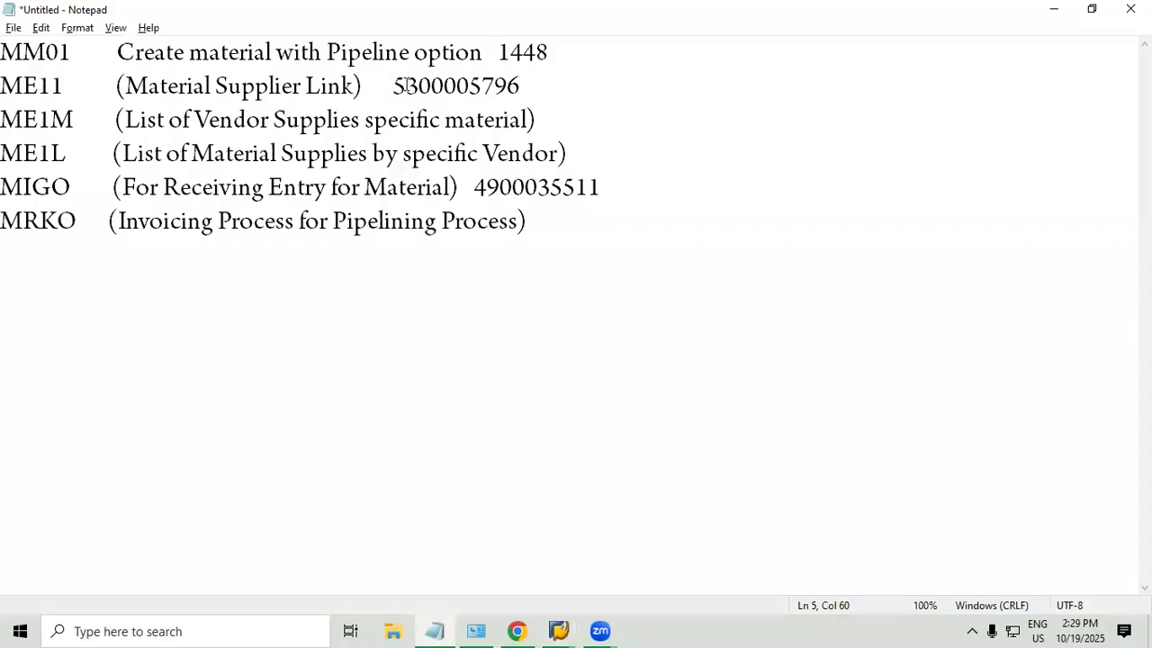
{"action": "left_click_drag", "start_coordinate": [393, 85], "coordinate": [519, 83]}
{"action": "key", "text": "ctrl+c"}
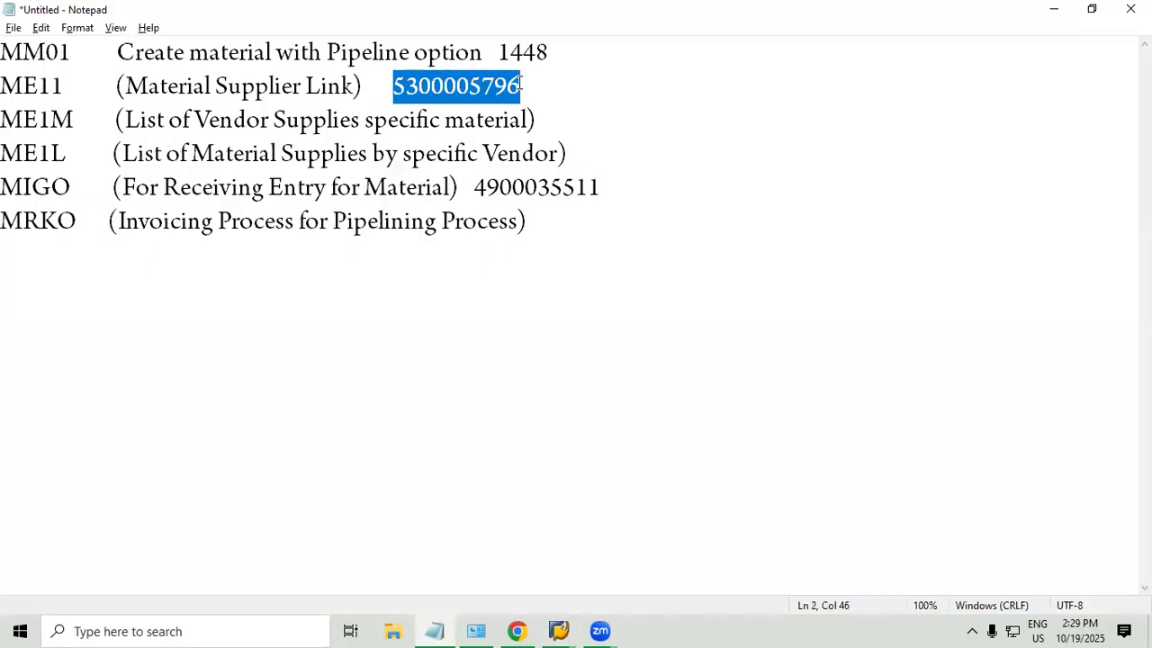
{"action": "left_click", "coordinate": [1050, 8]}
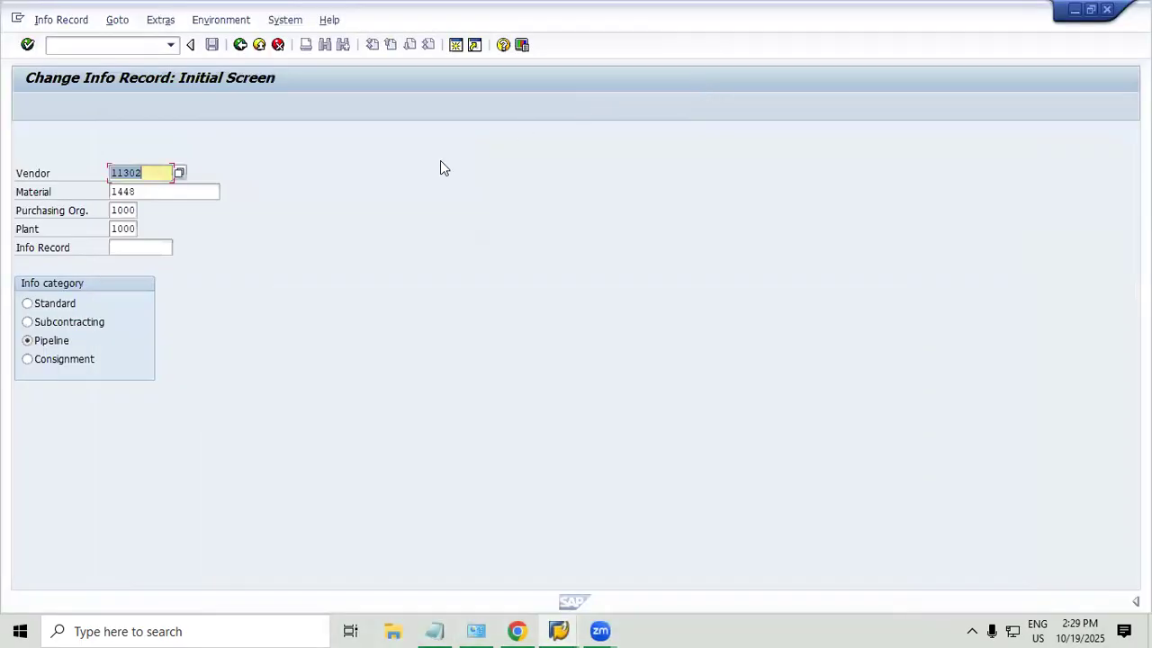
{"action": "left_click", "coordinate": [140, 247]}
{"action": "key", "text": "ctrl+v"}
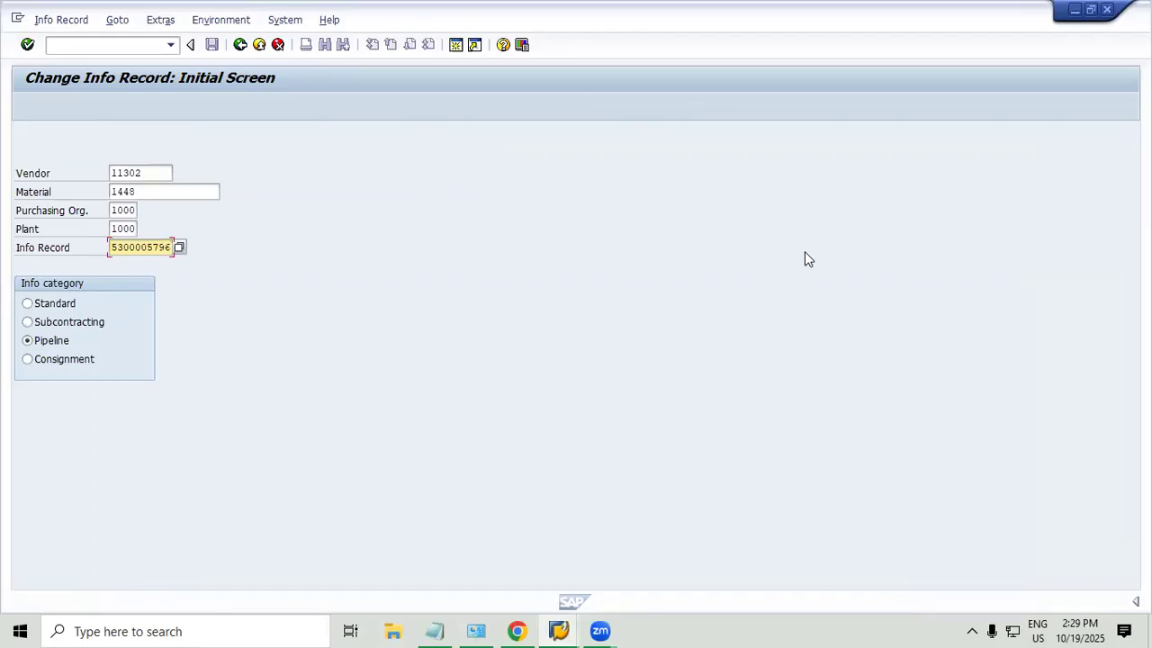
{"action": "key", "text": "Return"}
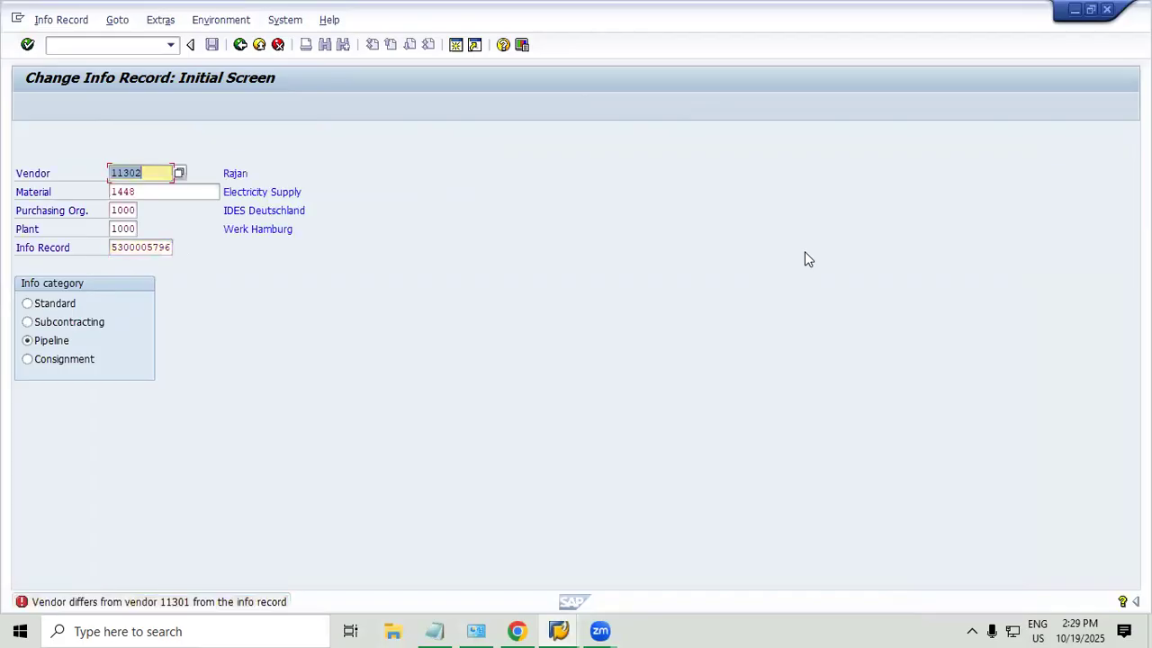
Clear the info record number and open the pipeline info record for vendor 11302 and material 1448.
{"action": "key", "text": "Tab"}
{"action": "key", "text": "Tab"}
{"action": "key", "text": "Tab"}
{"action": "key", "text": "Tab"}
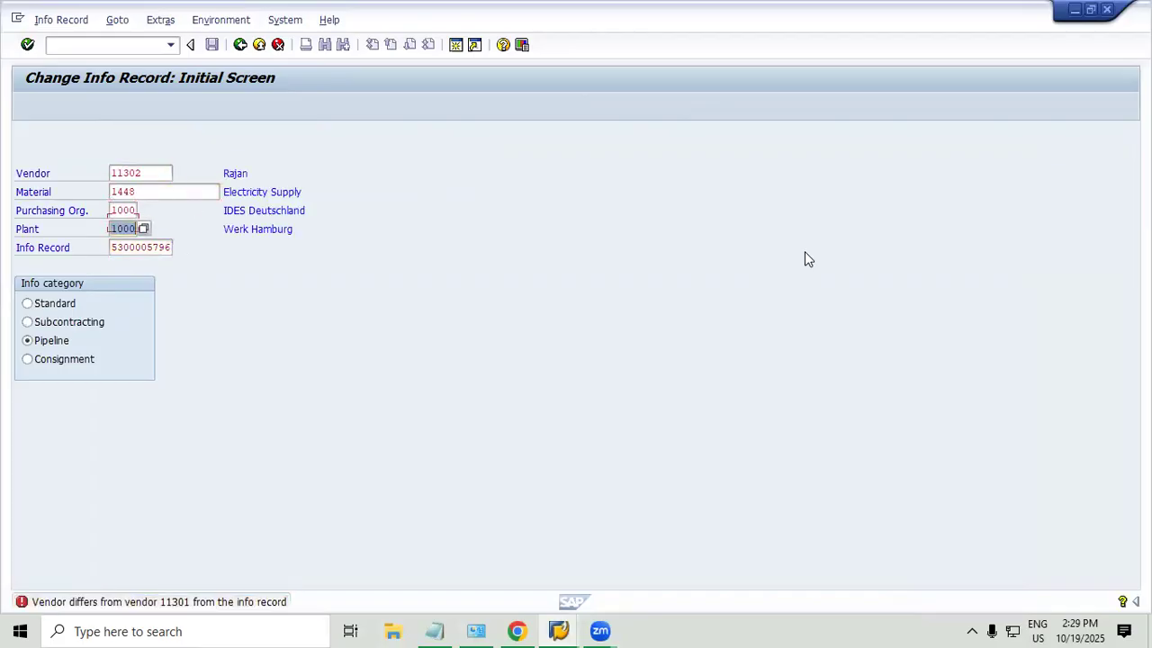
{"action": "key", "text": "BackSpace"}
{"action": "key", "text": "Return"}
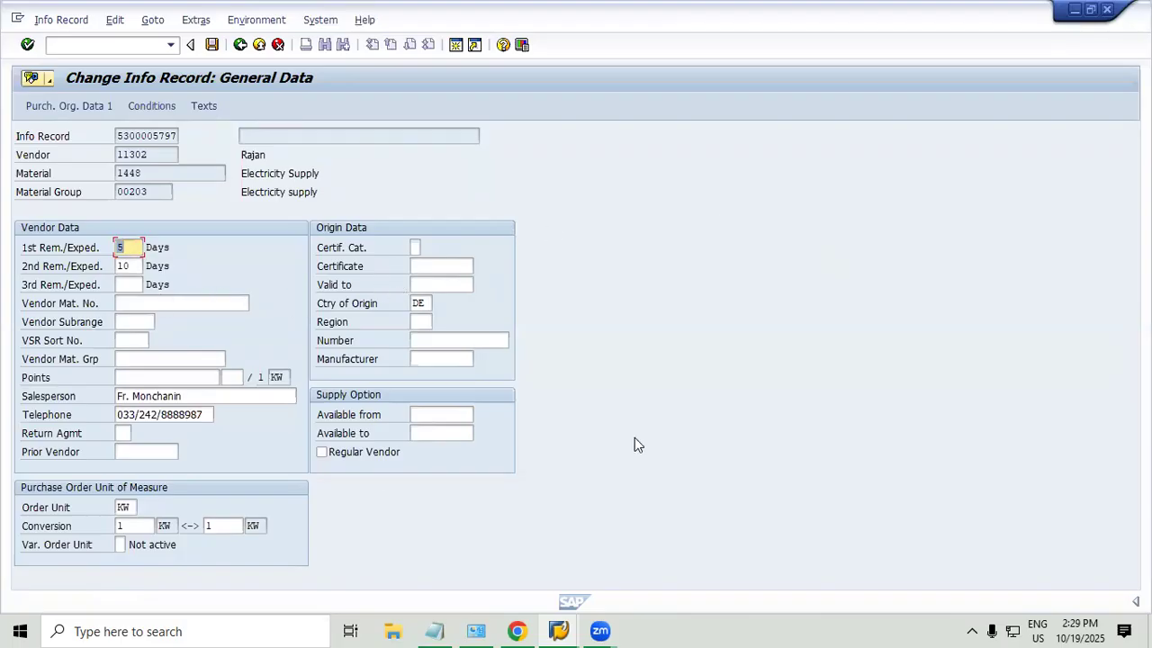
Set the tax code in Purchasing Organization Data 1 to VN, 16% domestic input tax.
{"action": "key", "text": "Return"}
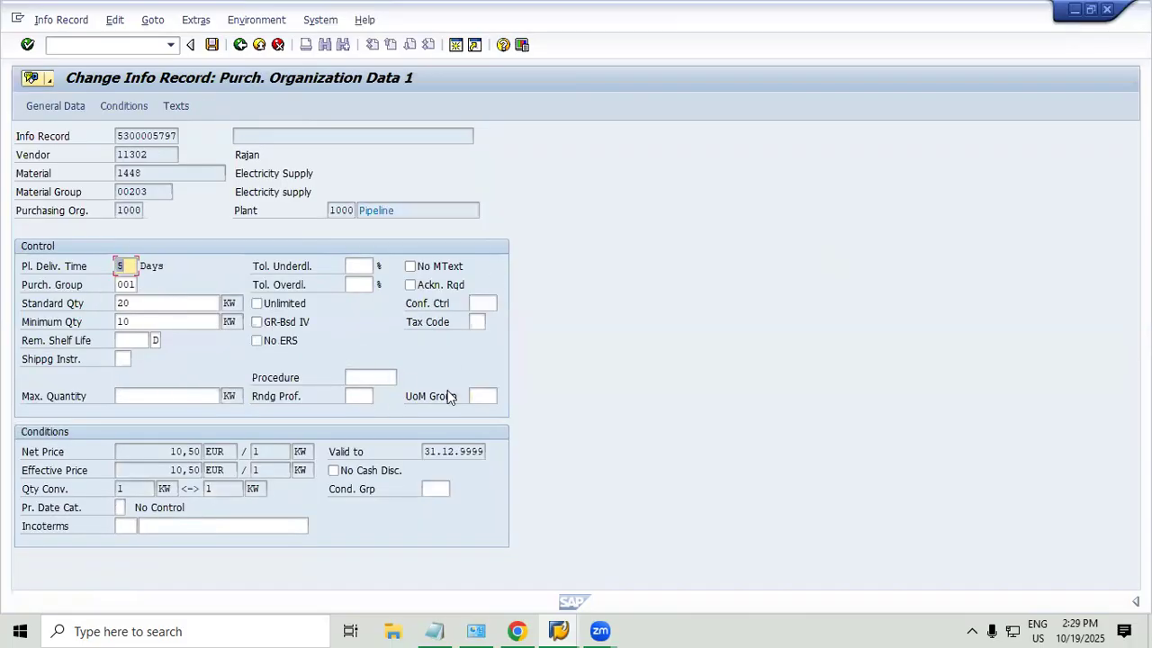
{"action": "left_click", "coordinate": [475, 321]}
{"action": "left_click", "coordinate": [494, 321]}
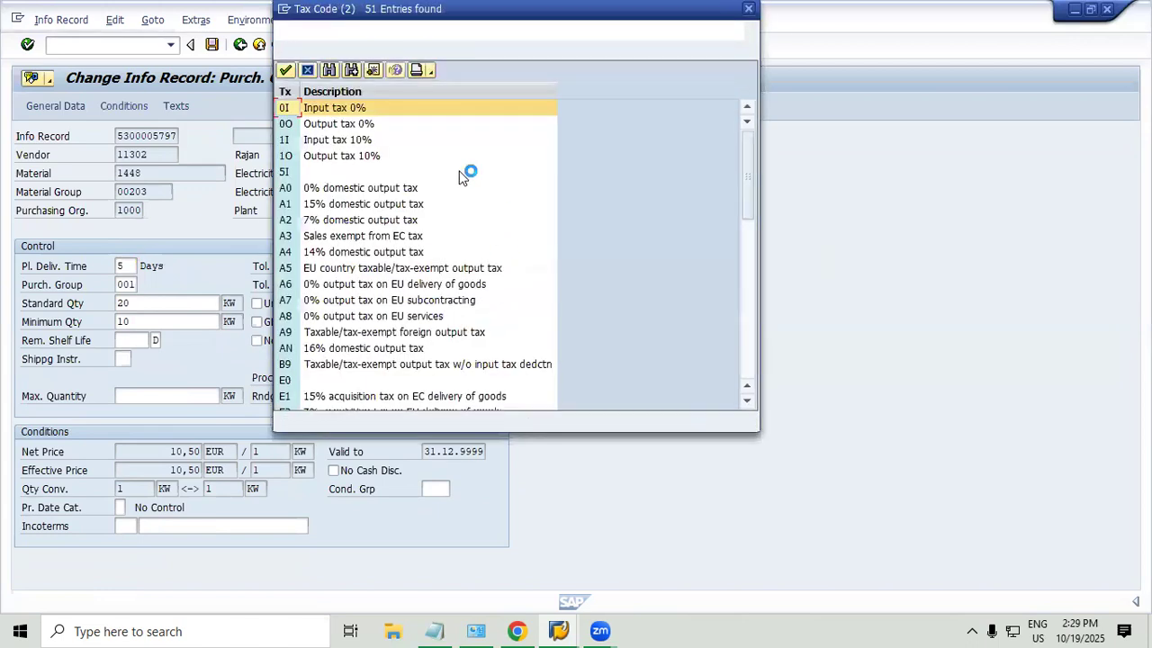
{"action": "left_click", "coordinate": [358, 351]}
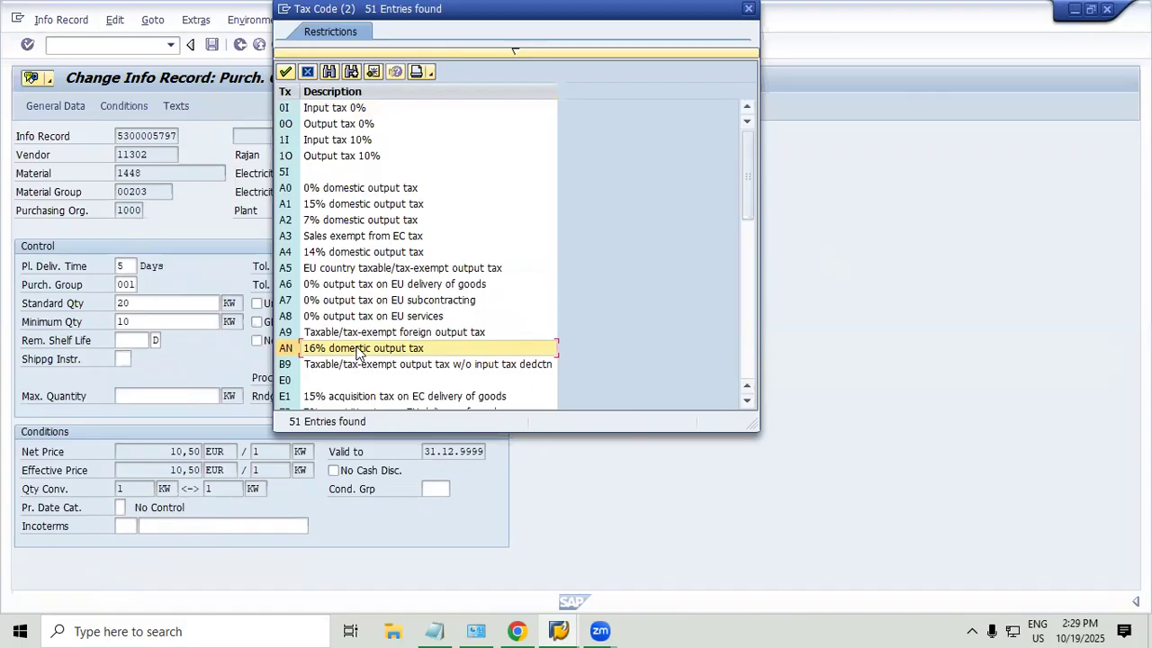
{"action": "scroll", "coordinate": [358, 351], "scroll_direction": "down", "scroll_amount": 7}
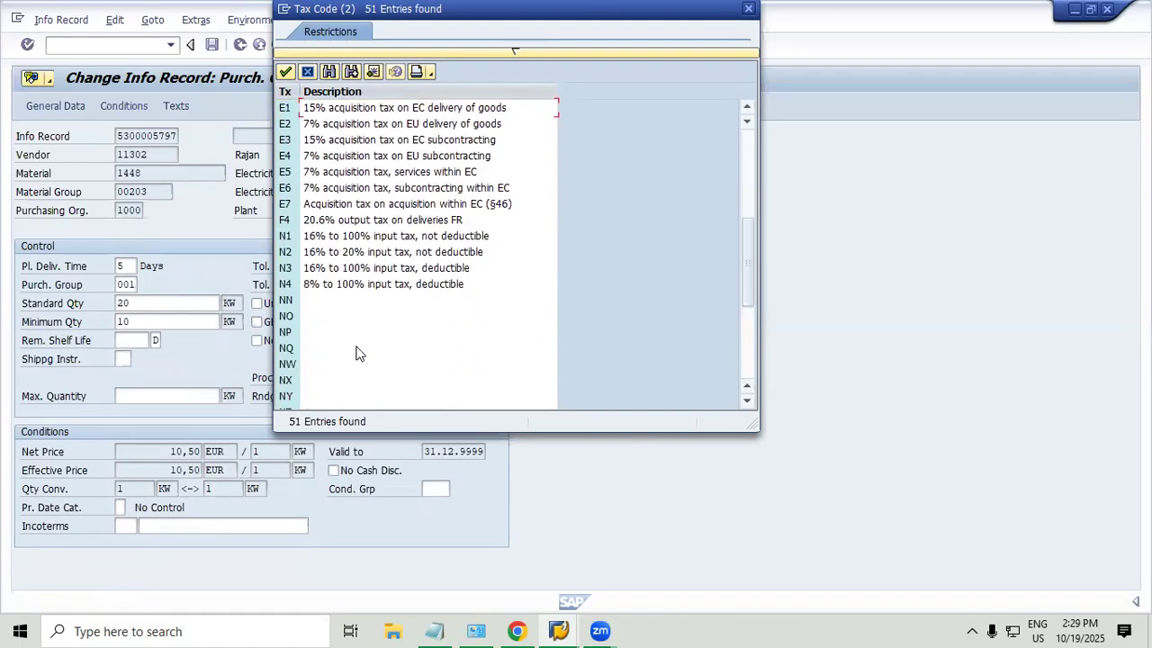
{"action": "scroll", "coordinate": [358, 351], "scroll_direction": "down", "scroll_amount": 4}
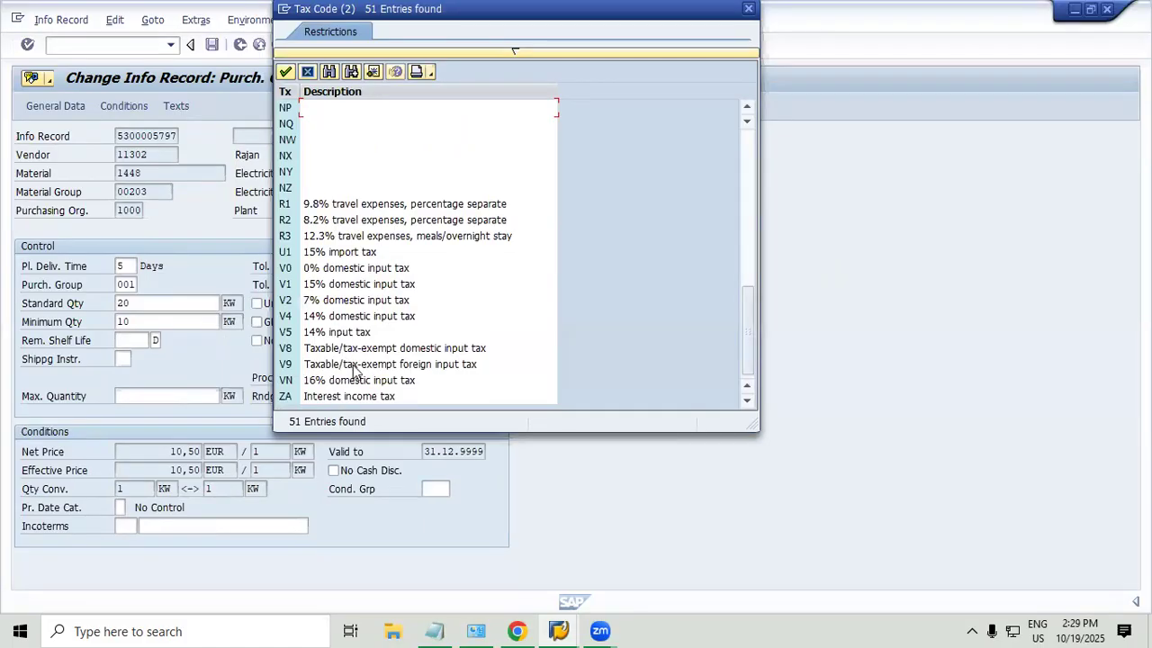
{"action": "left_click", "coordinate": [342, 382]}
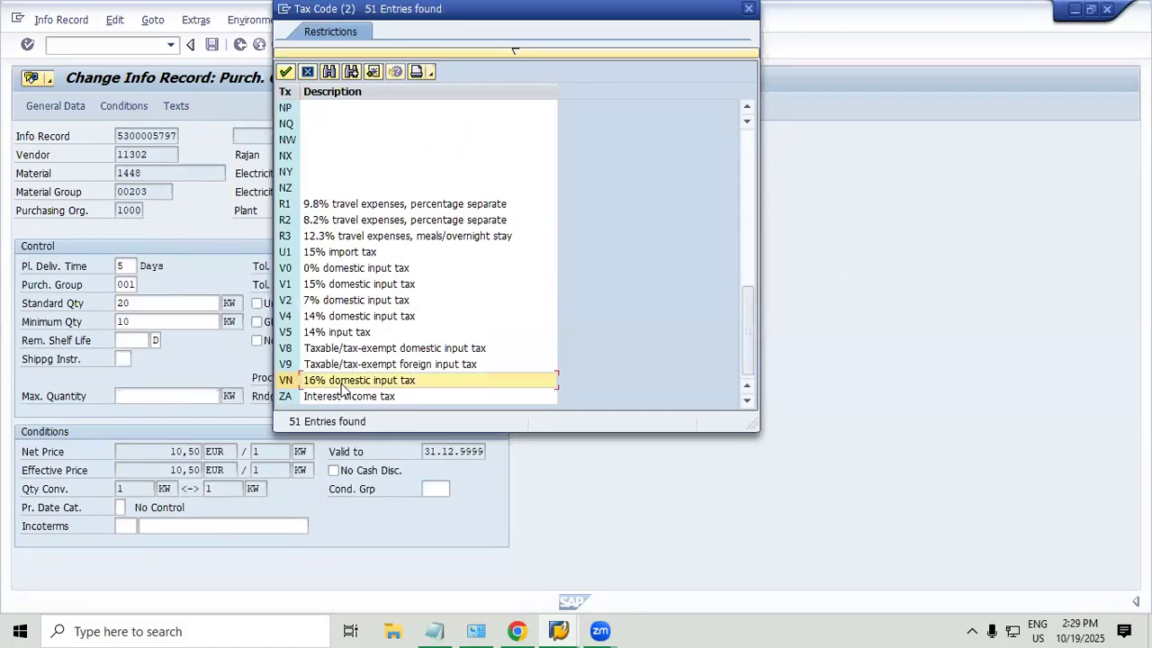
{"action": "scroll", "coordinate": [342, 389], "scroll_direction": "up", "scroll_amount": 7}
{"action": "scroll", "coordinate": [342, 389], "scroll_direction": "down", "scroll_amount": 7}
{"action": "scroll", "coordinate": [342, 389], "scroll_direction": "up", "scroll_amount": 6}
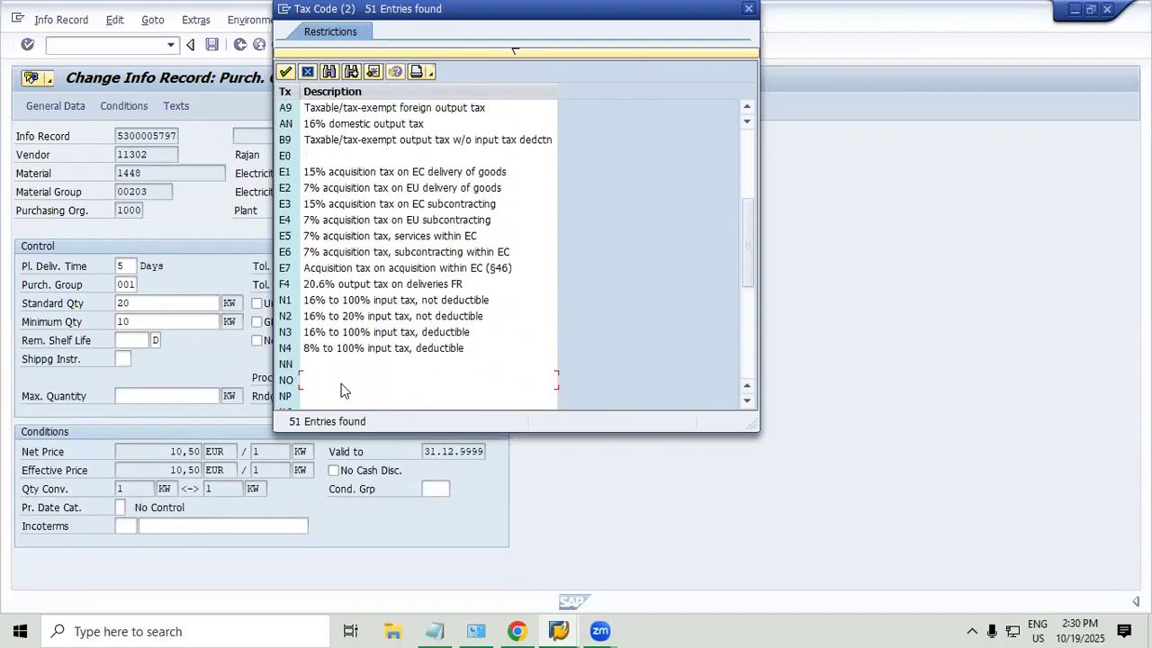
{"action": "scroll", "coordinate": [346, 388], "scroll_direction": "down", "scroll_amount": 6}
{"action": "double_click", "coordinate": [348, 388]}
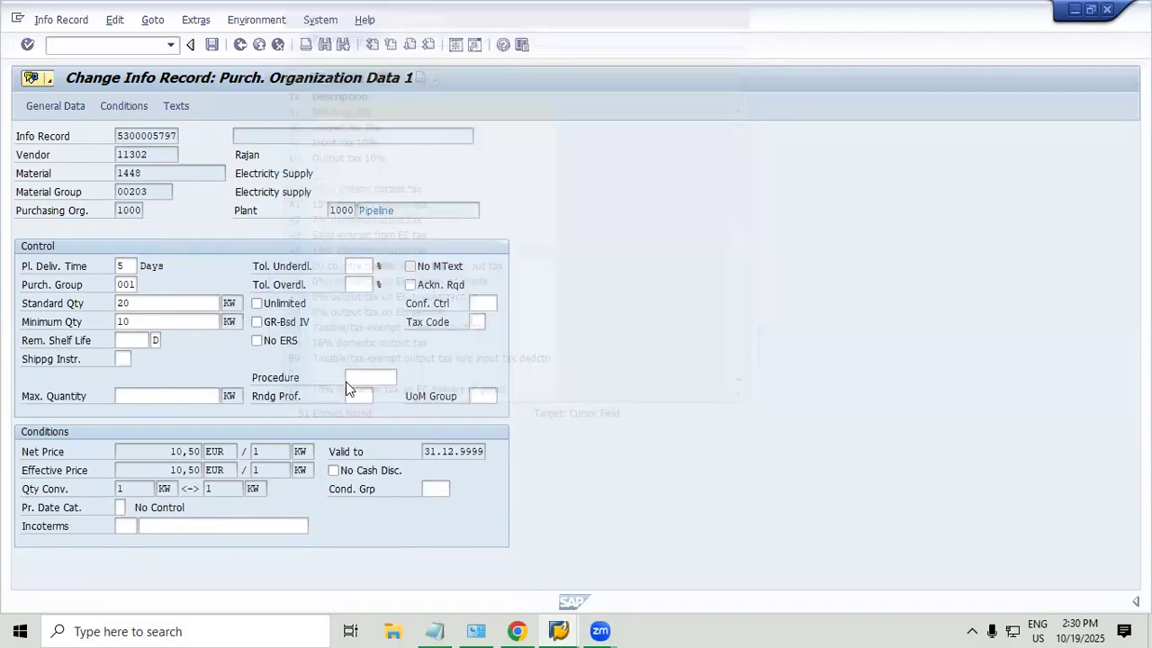
Open transaction MIRO in a separate session.
{"action": "left_click", "coordinate": [458, 48]}
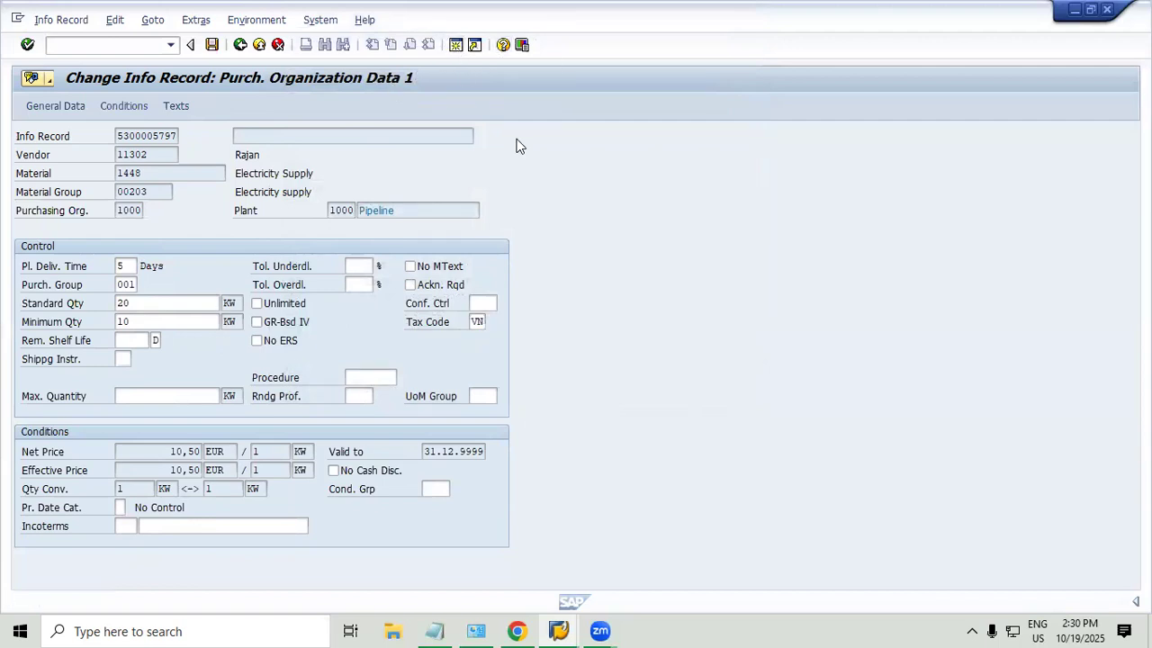
{"action": "type", "text": "mir"}
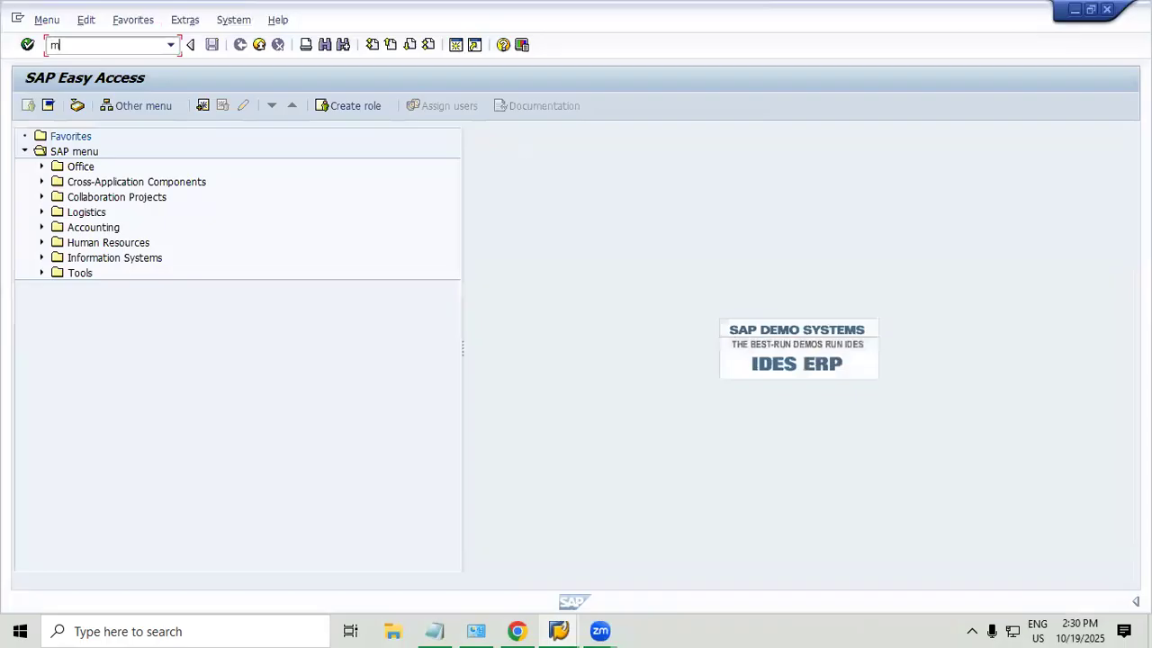
{"action": "type", "text": "o"}
{"action": "key", "text": "Return"}
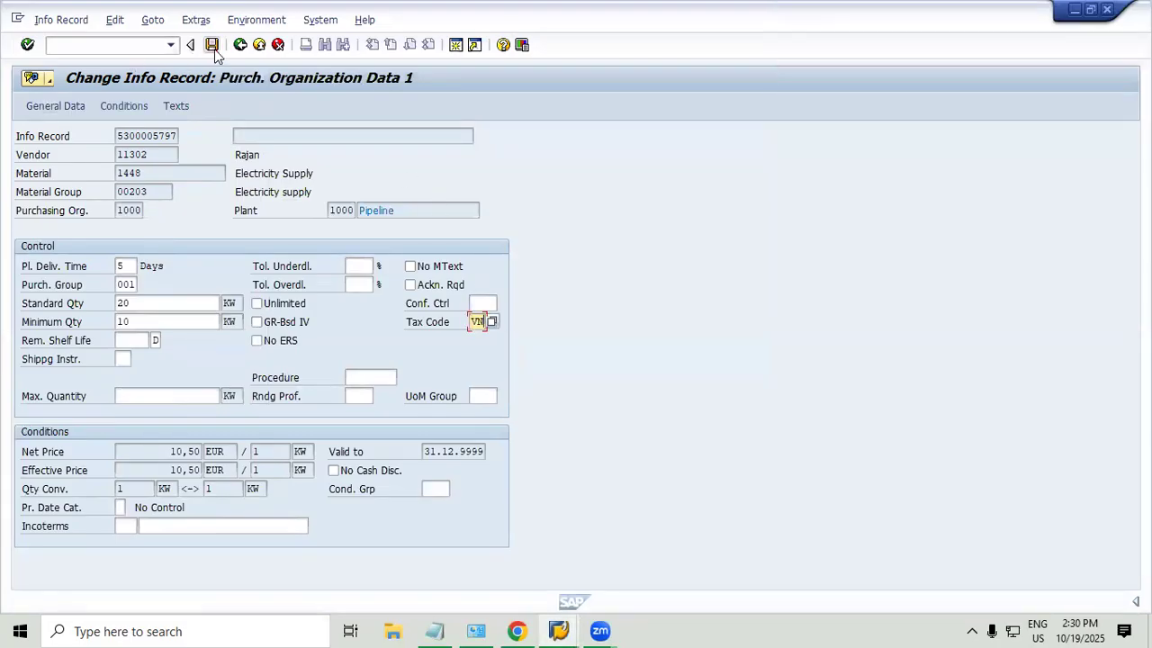
Save the changed info record, leave ME12 and return to the session with the settlement list.
{"action": "left_click", "coordinate": [213, 45]}
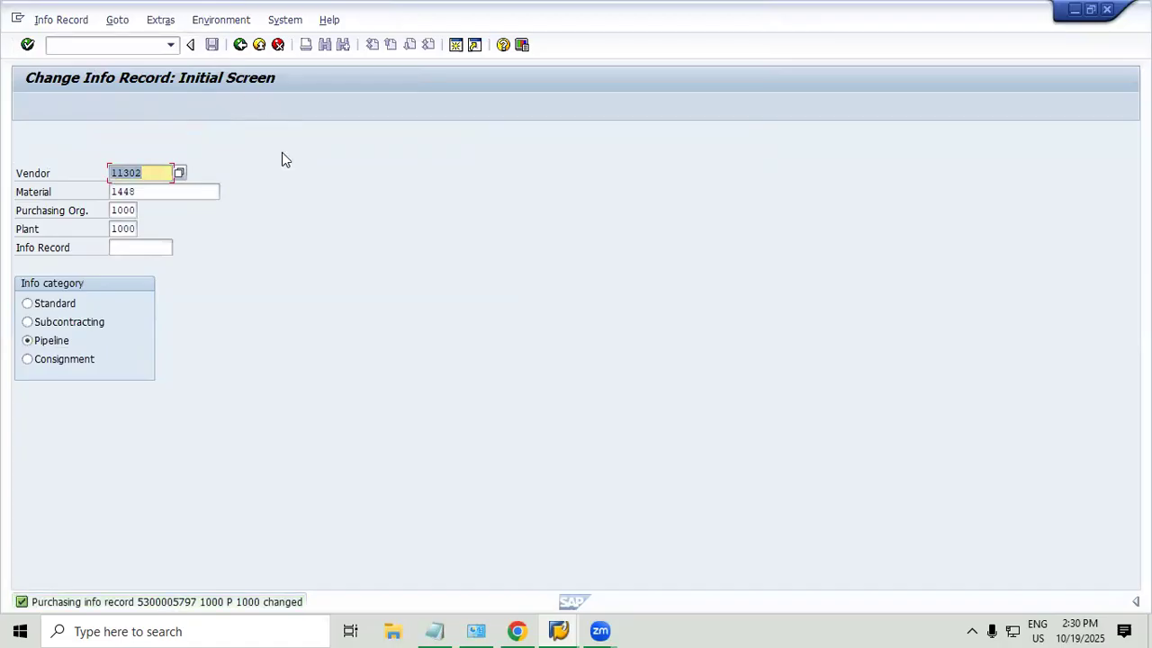
{"action": "left_click", "coordinate": [259, 45]}
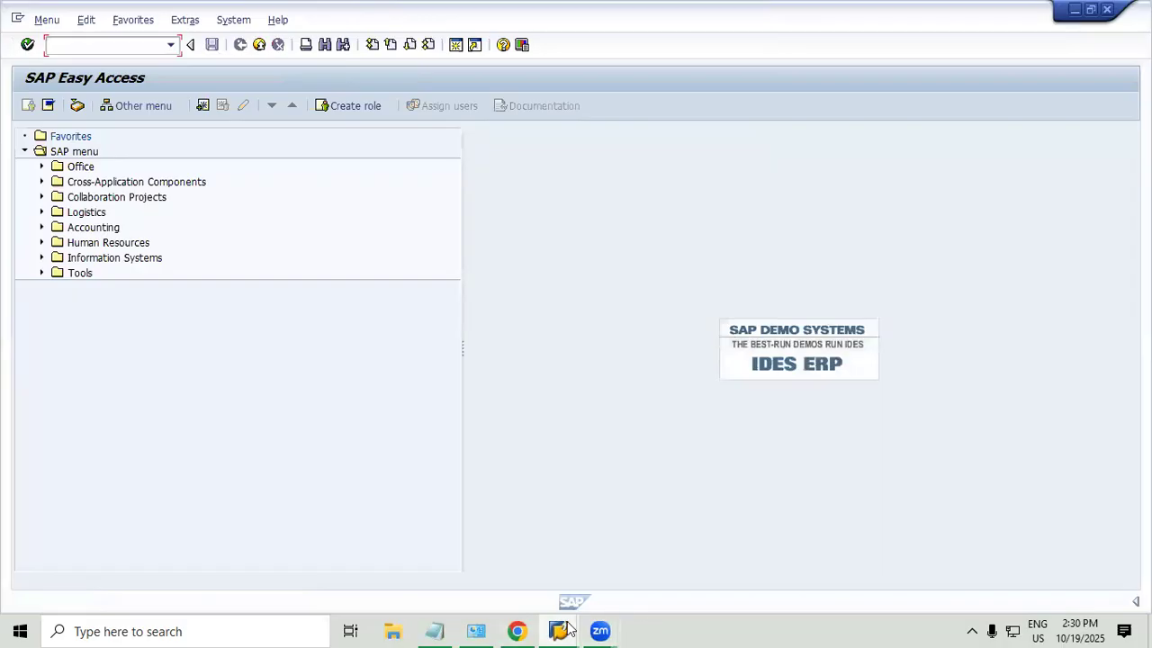
{"action": "left_click", "coordinate": [380, 580]}
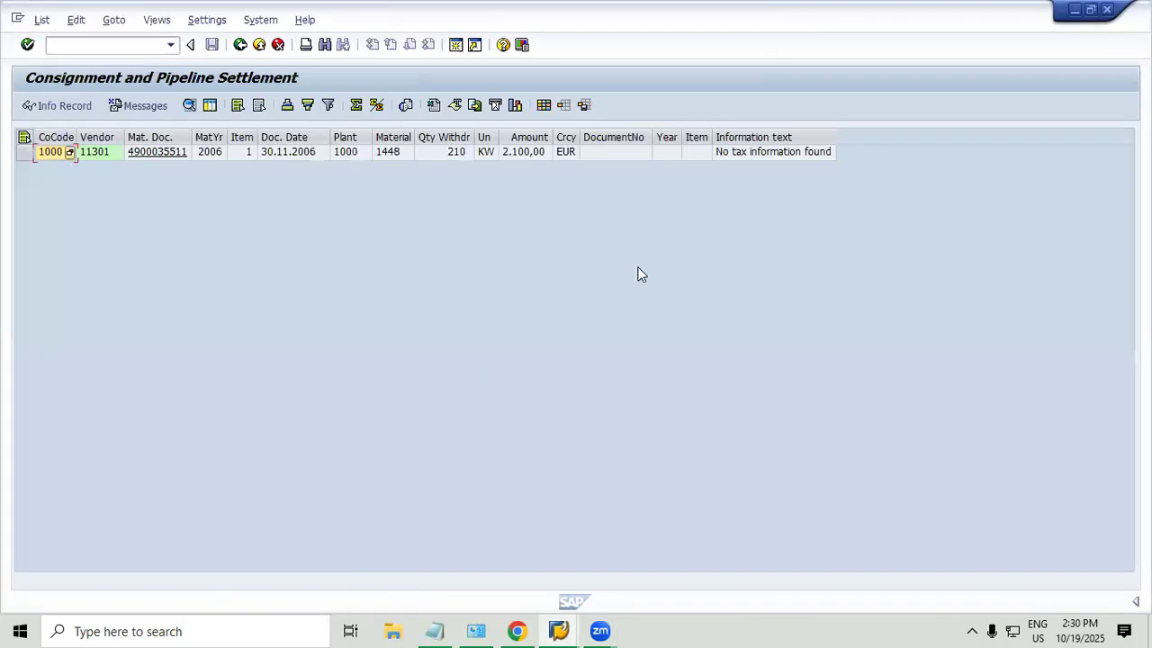
Try to run the settlement again for company code 1000 and material 1448, and return to the selection.
{"action": "left_click", "coordinate": [241, 45]}
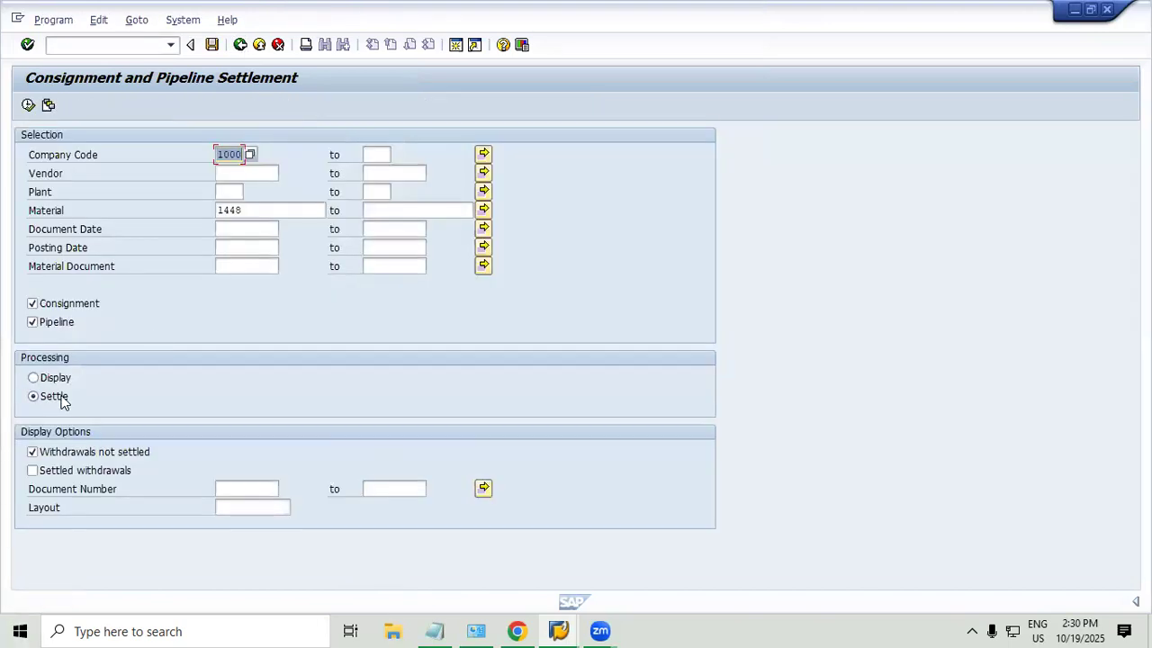
{"action": "left_click", "coordinate": [28, 105]}
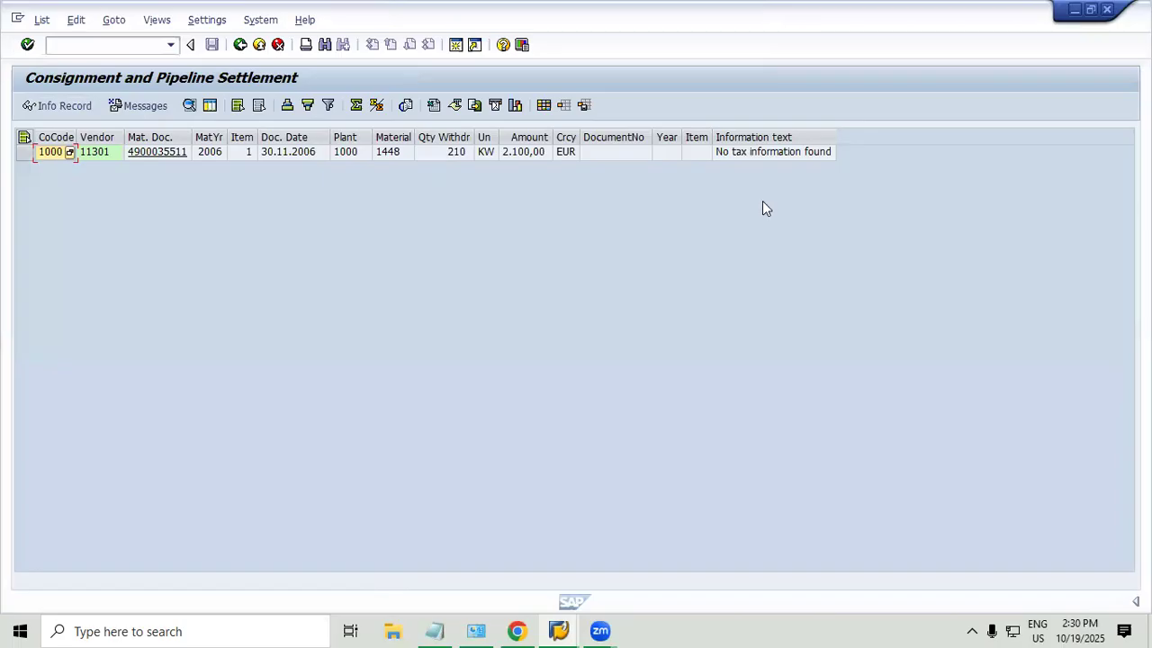
{"action": "left_click", "coordinate": [259, 44]}
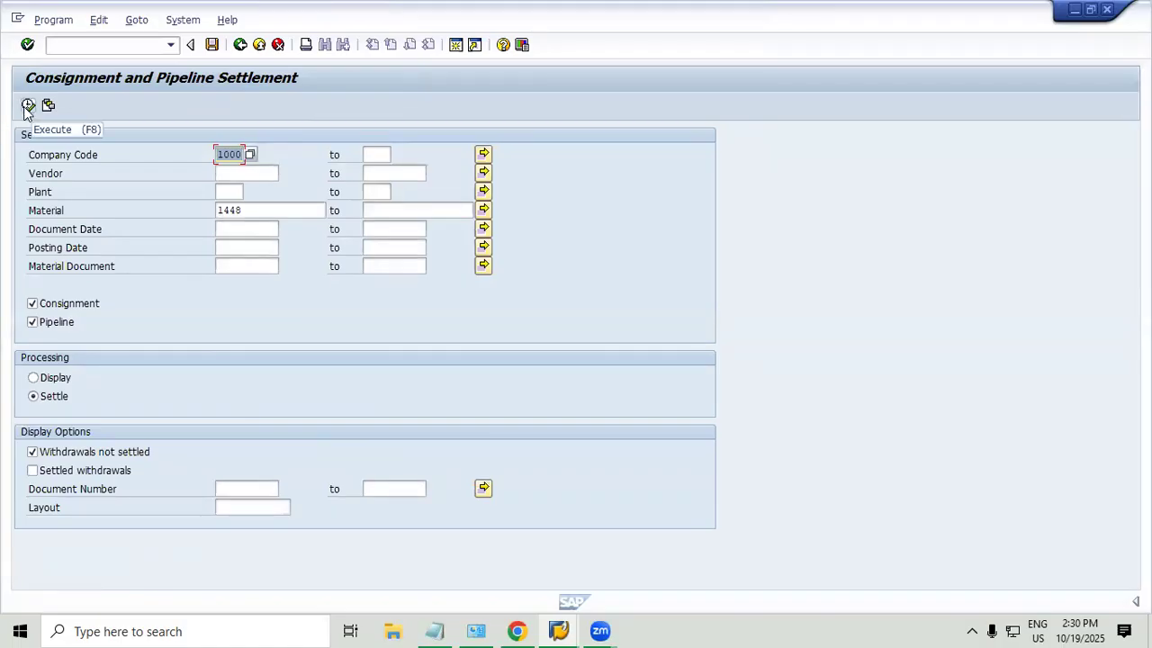
Try to settle the withdrawal with the selection restricted to vendor 11301, and go back to the selection.
{"action": "left_click", "coordinate": [260, 180]}
{"action": "type", "text": "11301"}
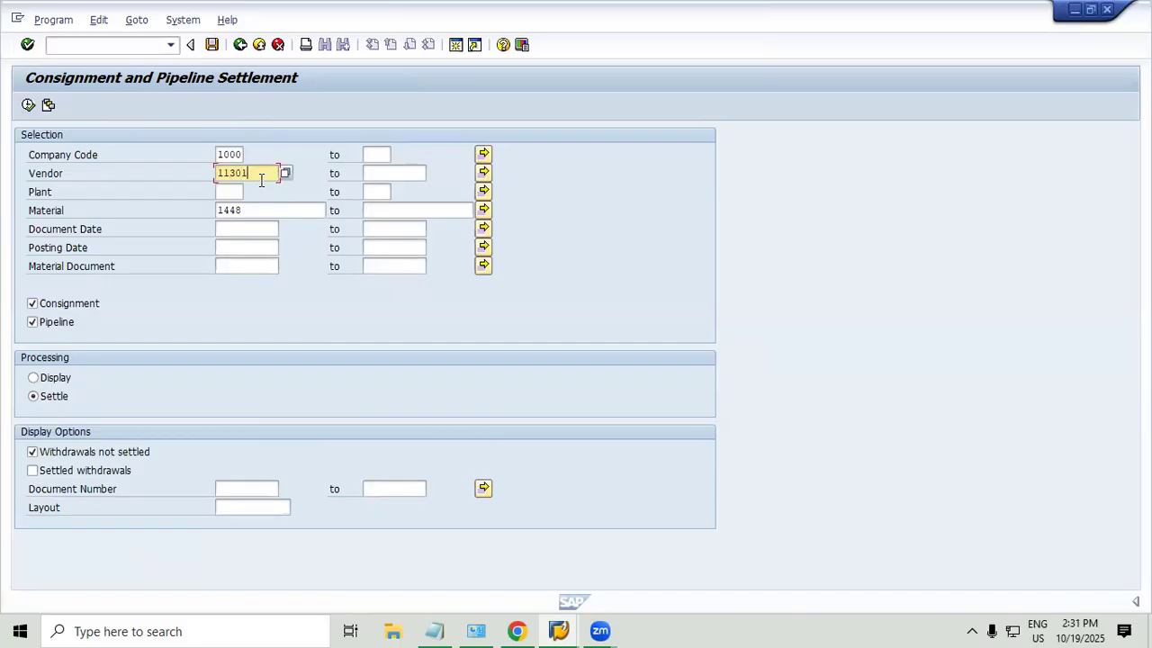
{"action": "left_click", "coordinate": [27, 106]}
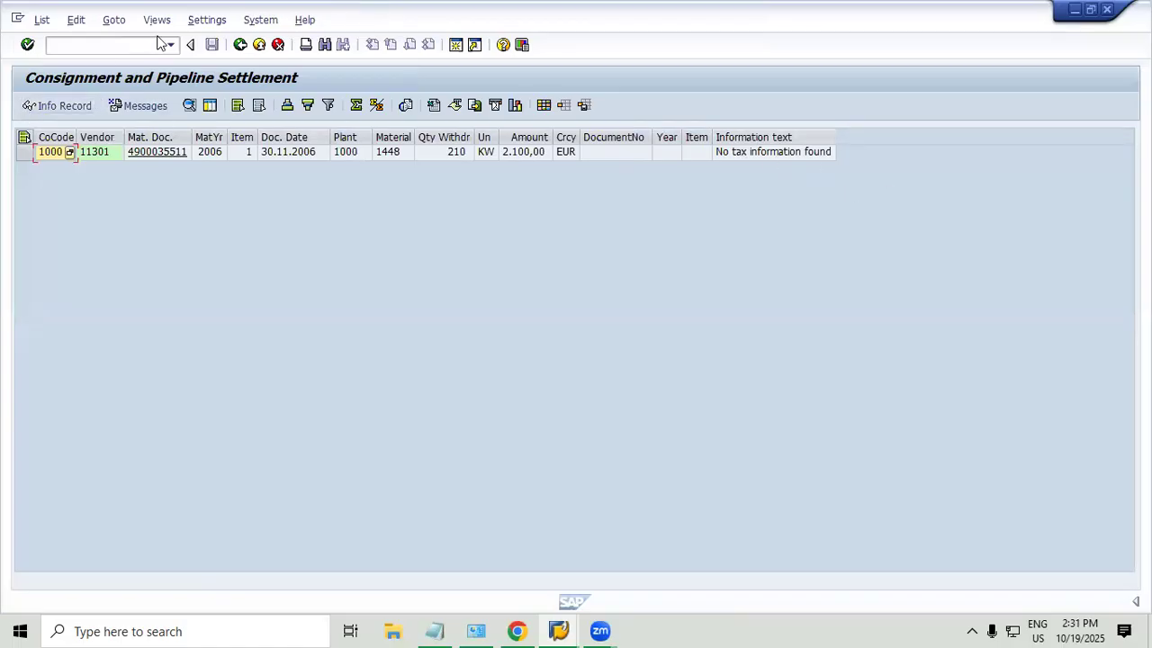
{"action": "left_click", "coordinate": [260, 45]}
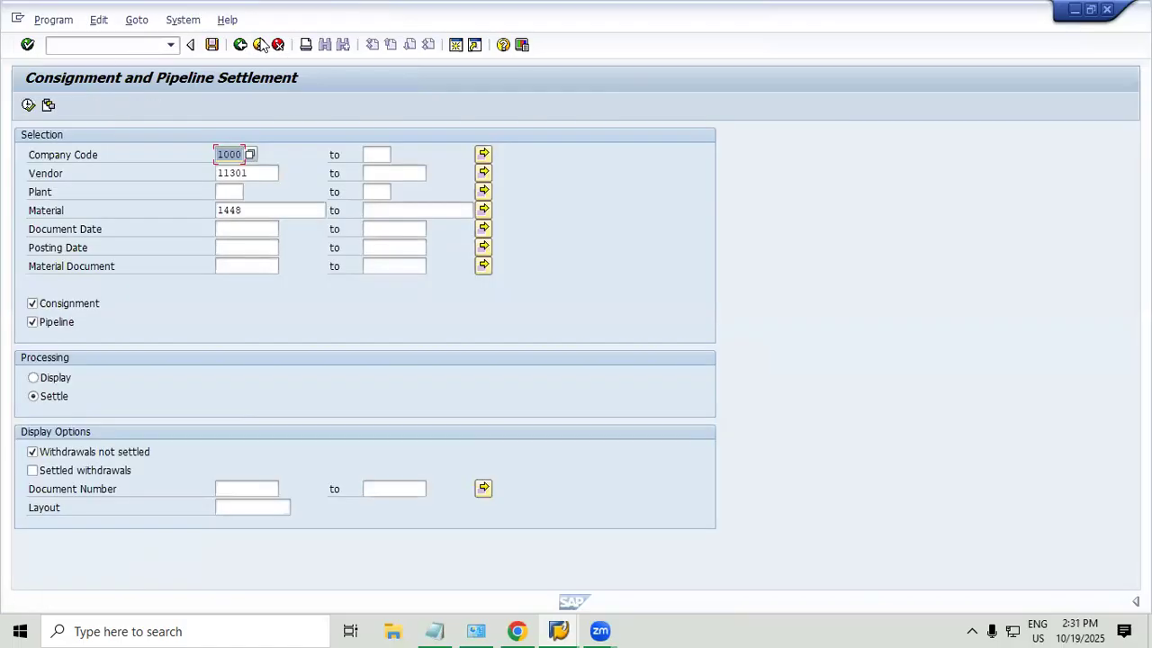
Leave the settlement and open the pipeline info record for vendor 11301 and material 1448 in ME12.
{"action": "left_click", "coordinate": [260, 45]}
{"action": "type", "text": "me12"}
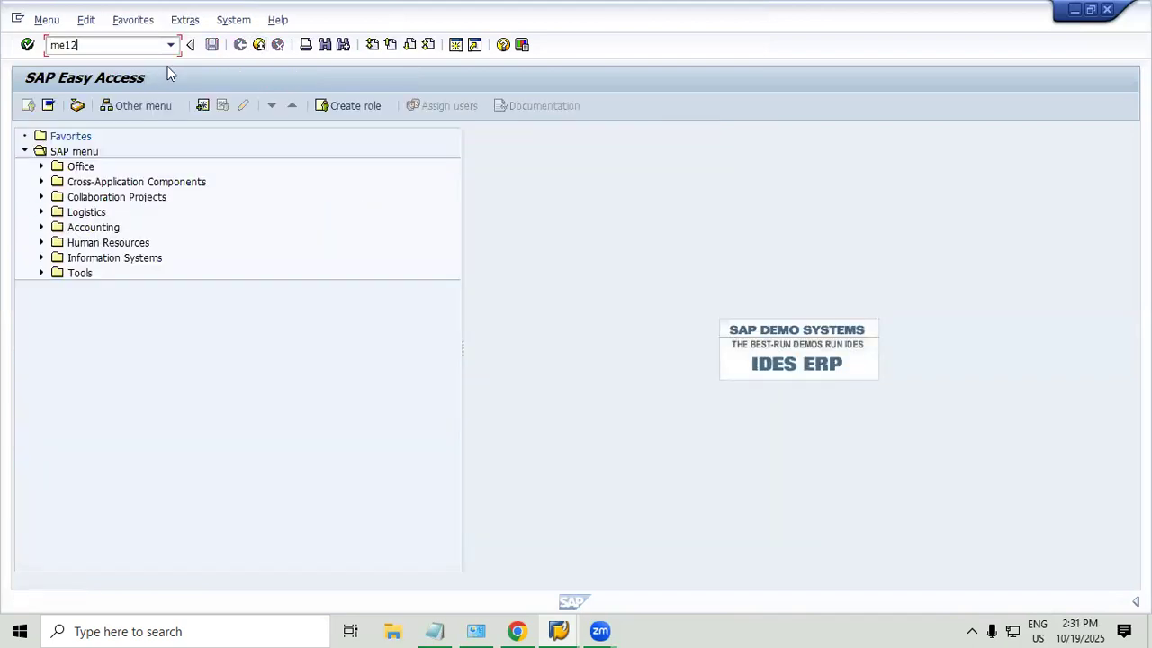
{"action": "key", "text": "Return"}
{"action": "left_click", "coordinate": [155, 175]}
{"action": "key", "text": "BackSpace"}
{"action": "type", "text": "11301"}
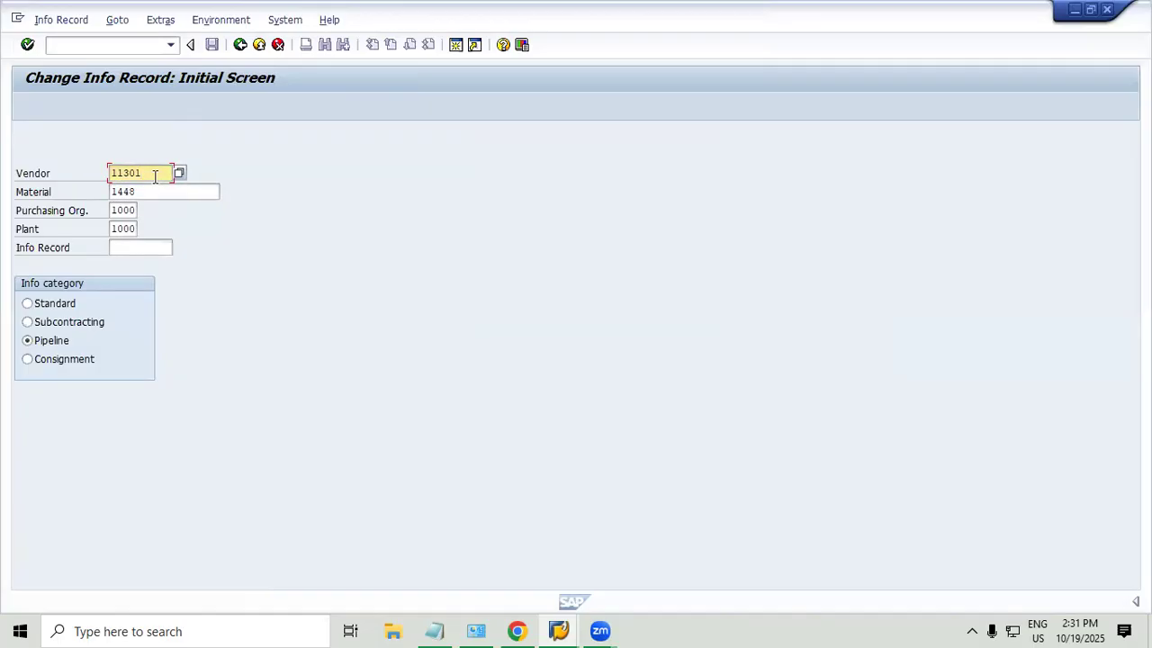
{"action": "key", "text": "Return"}
{"action": "key", "text": "Return"}
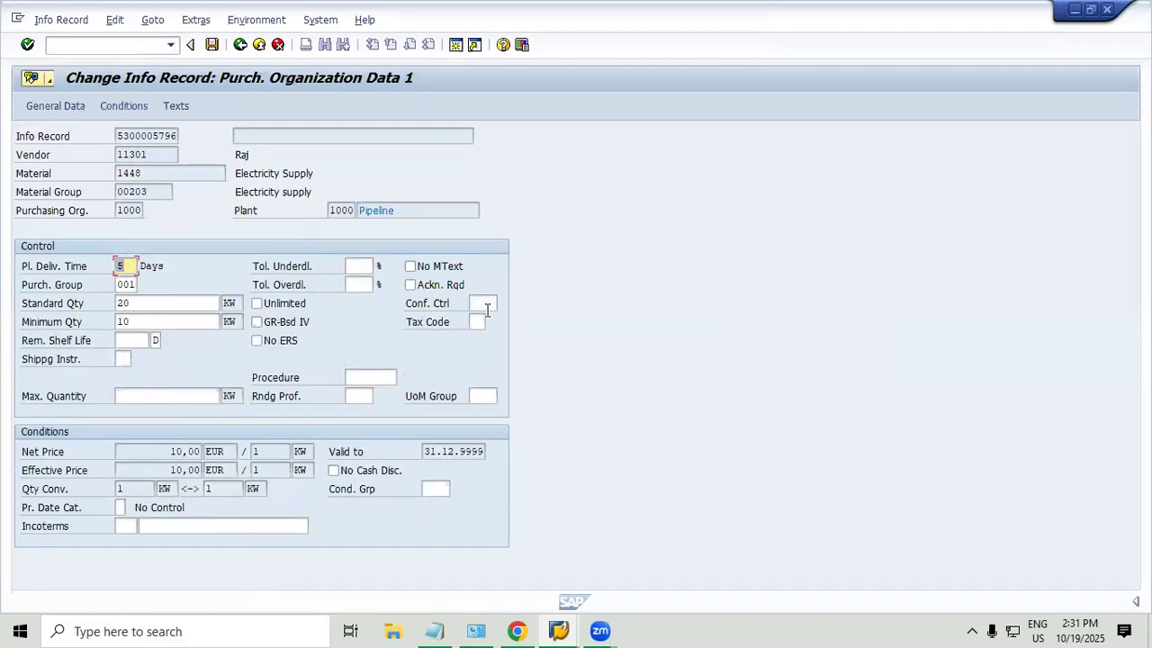
Set the tax code to VN in Purchasing Organization Data 1, save the info record and leave ME12.
{"action": "left_click", "coordinate": [477, 323]}
{"action": "key", "text": "Return"}
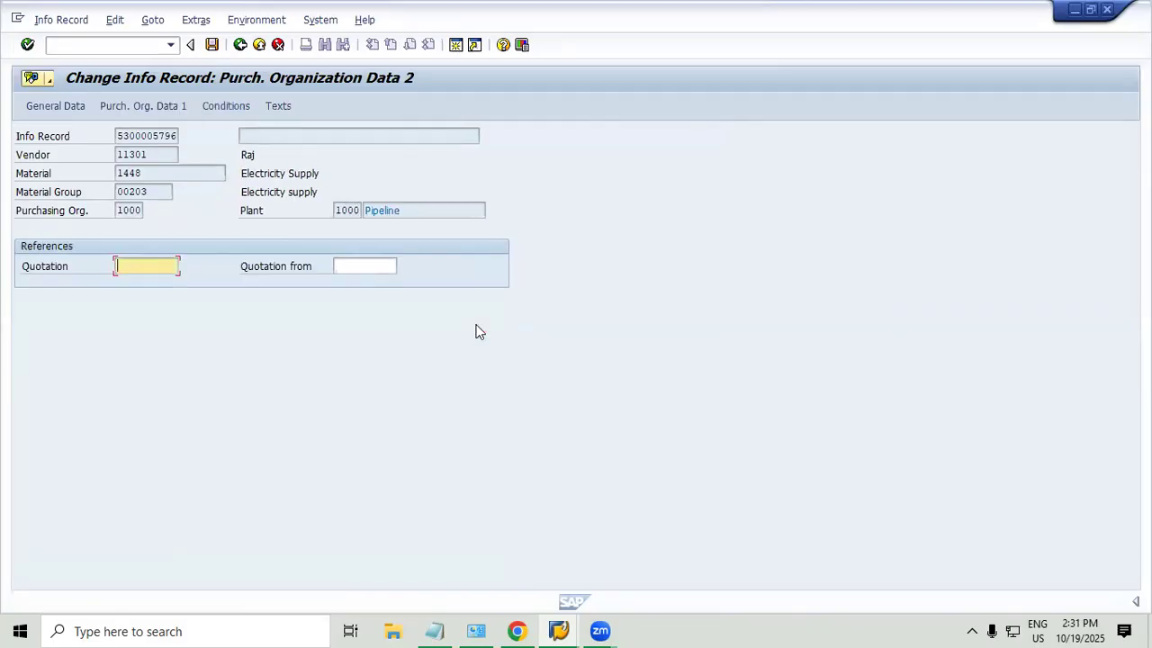
{"action": "key", "text": "ctrl+s"}
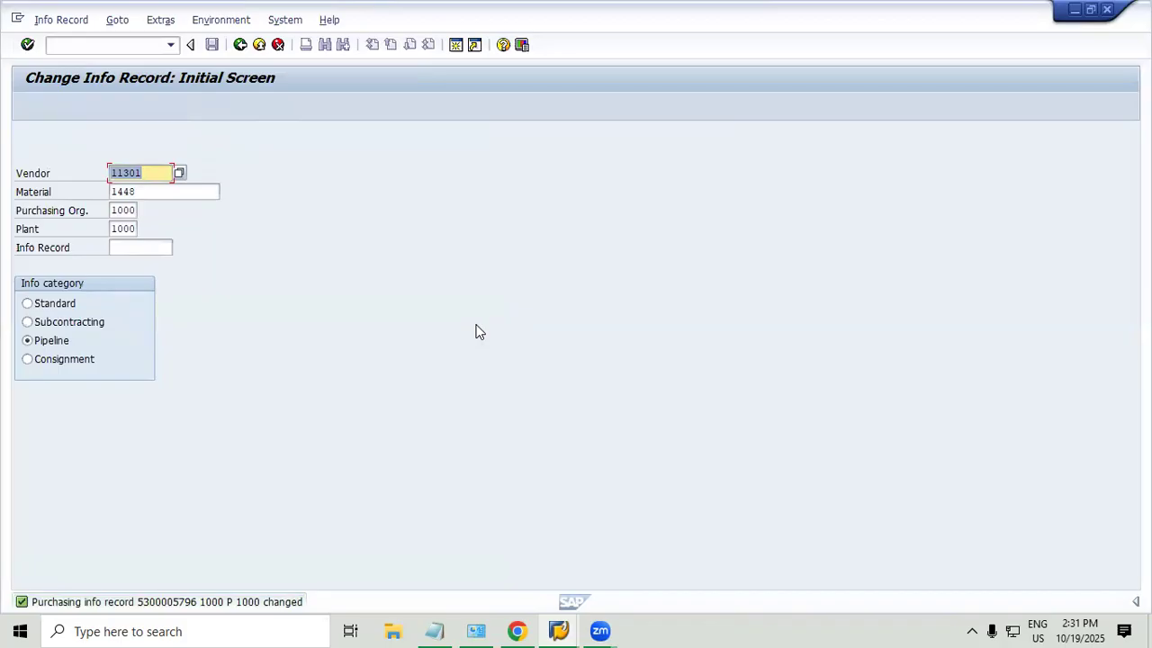
{"action": "left_click", "coordinate": [261, 47]}
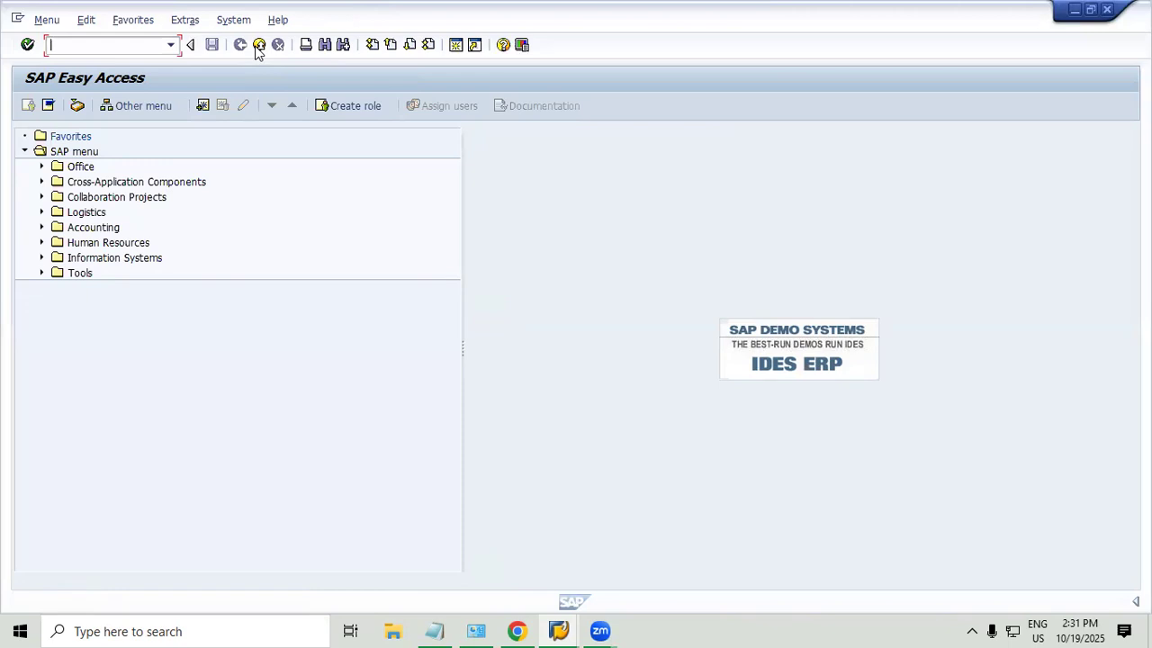
Switch to the other SAP Easy Access session and open transaction MRKO there.
{"action": "type", "text": "mrko"}
{"action": "left_click", "coordinate": [558, 629]}
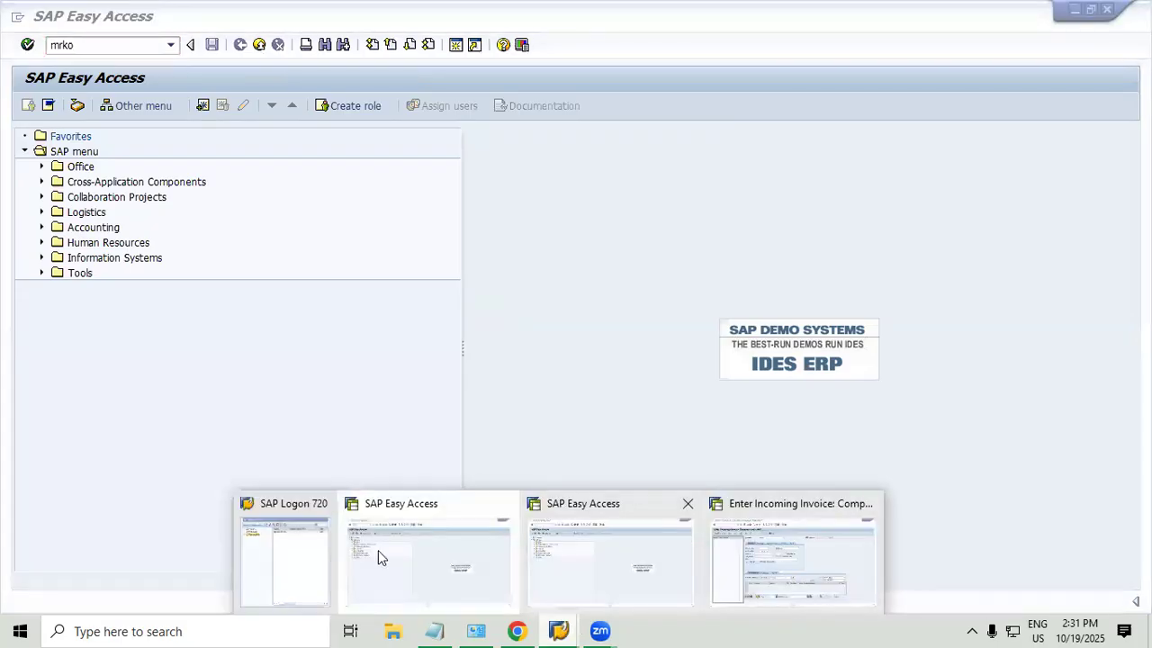
{"action": "left_click", "coordinate": [379, 556]}
{"action": "type", "text": "mrko"}
{"action": "key", "text": "Return"}
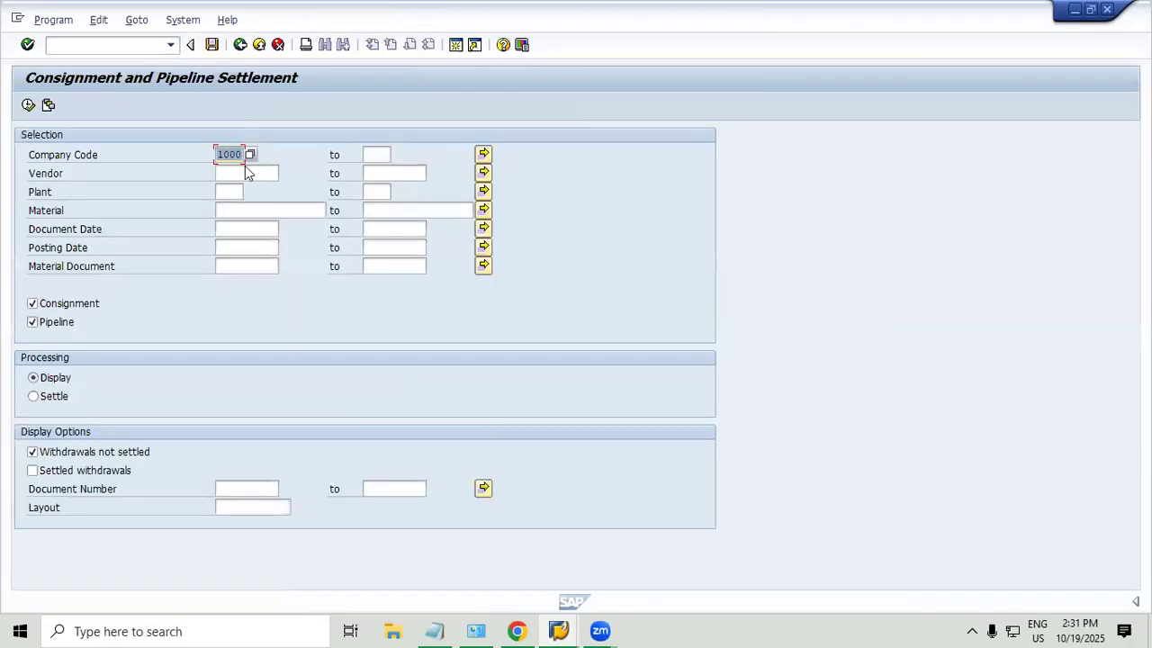
Display the withdrawals not settled for company code 1000 and material 1448.
{"action": "left_click", "coordinate": [232, 171]}
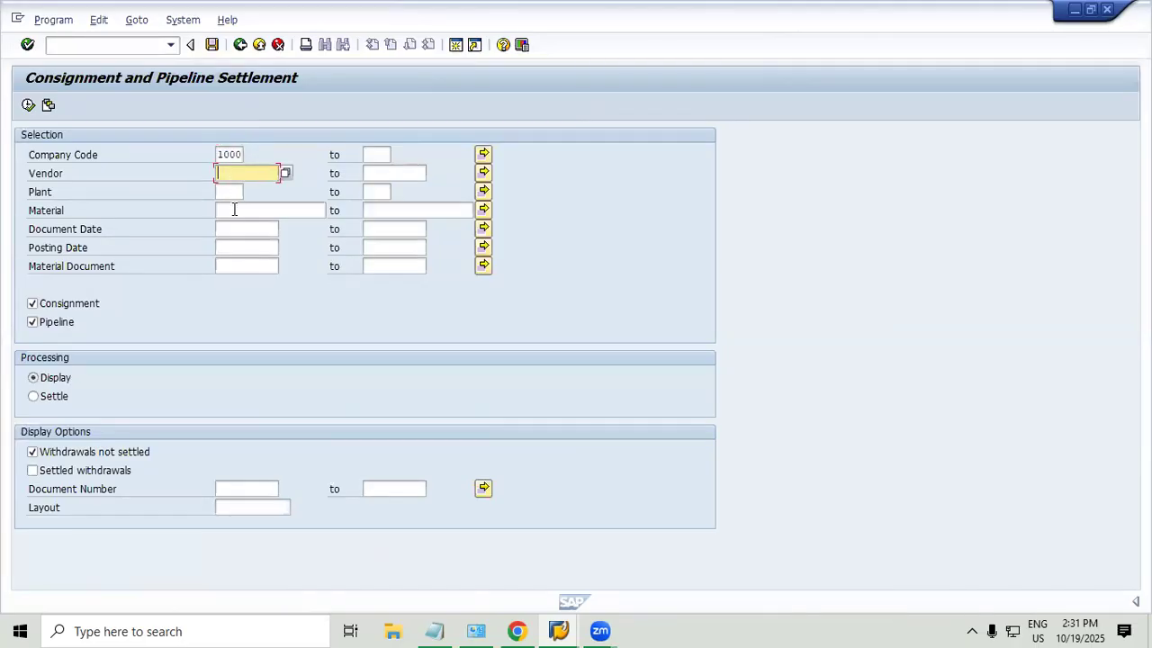
{"action": "left_click", "coordinate": [244, 206]}
{"action": "type", "text": "1448"}
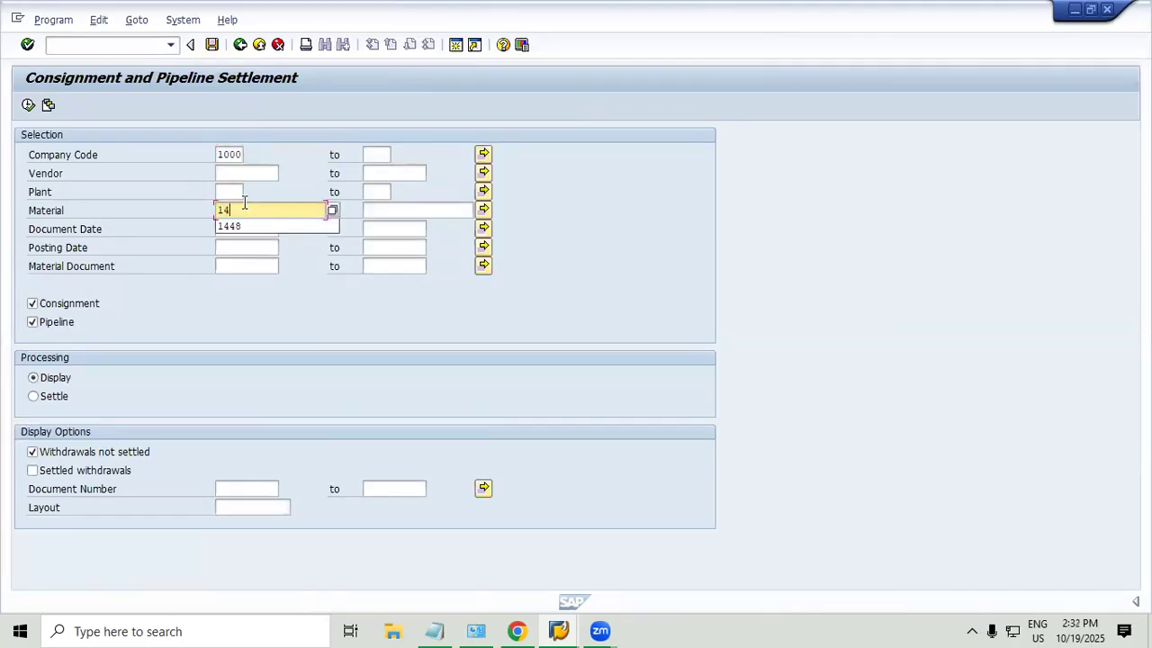
{"action": "left_click", "coordinate": [28, 104]}
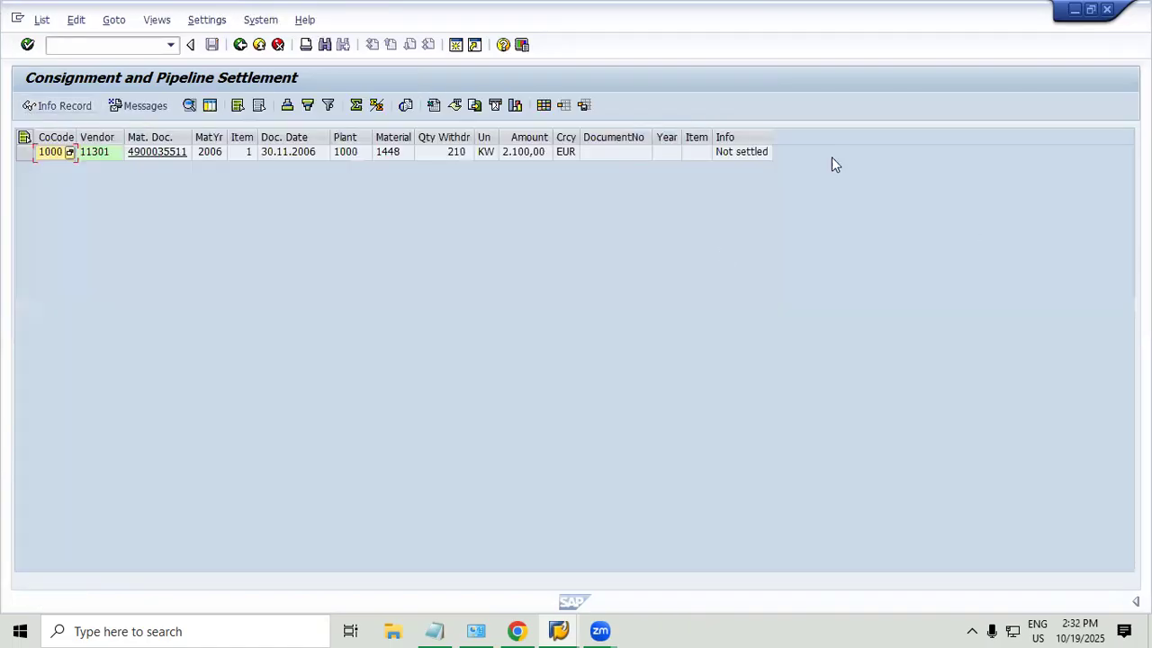
Return to the selection, change the processing to Settle and execute the settlement.
{"action": "left_click", "coordinate": [239, 45]}
{"action": "left_click", "coordinate": [34, 397]}
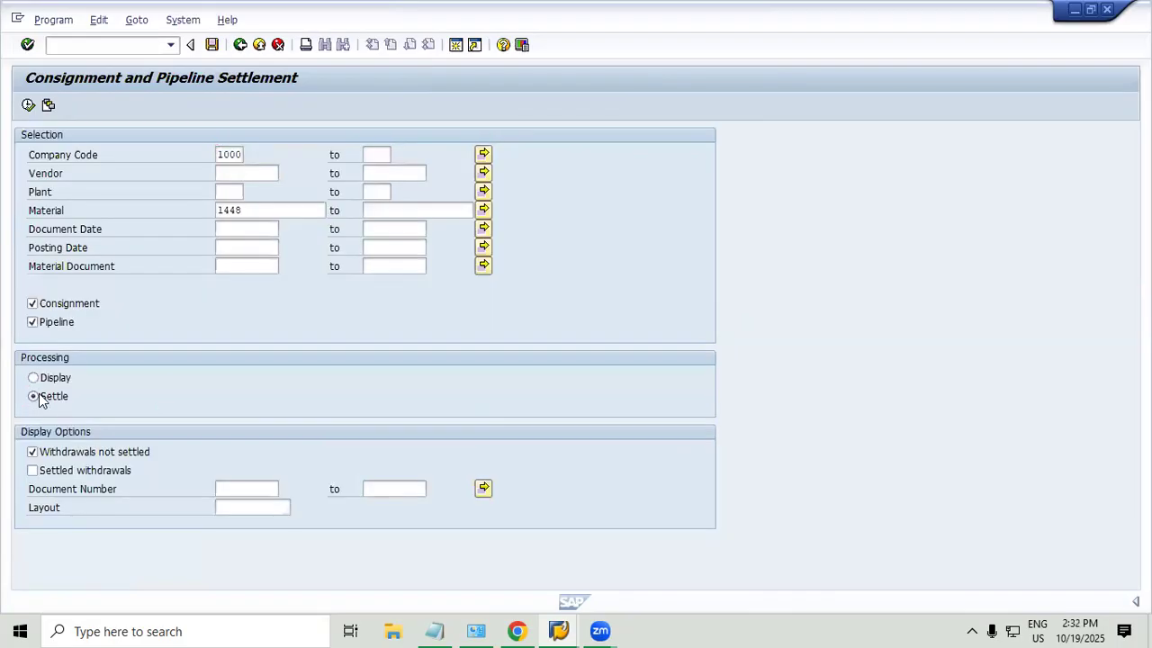
{"action": "left_click", "coordinate": [28, 107]}
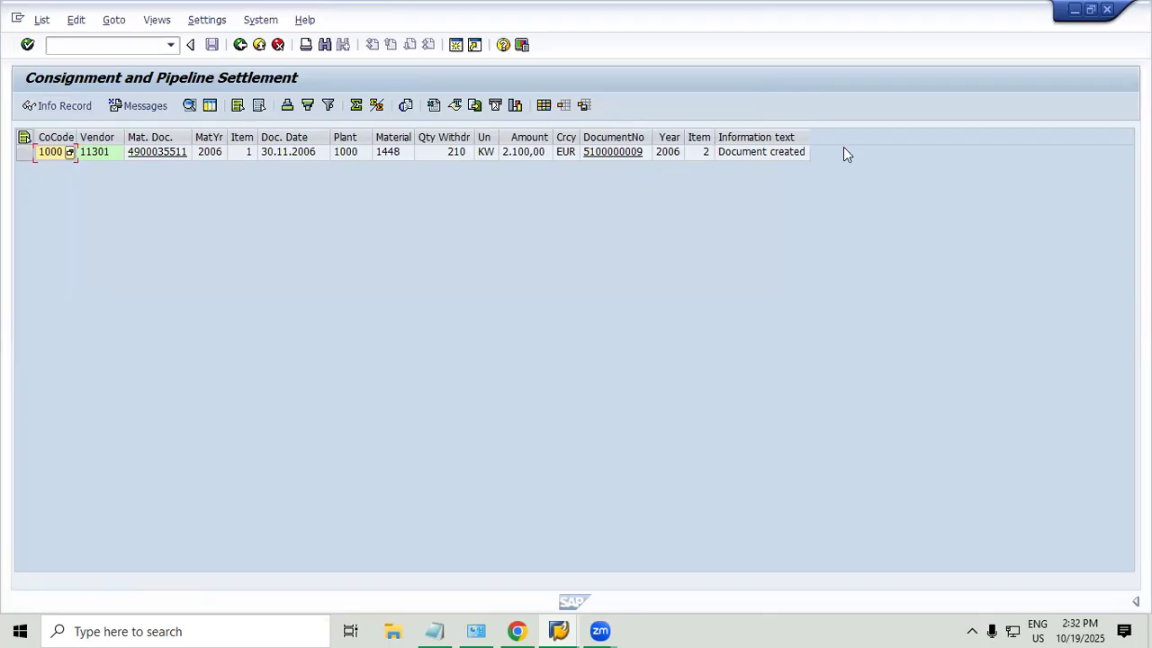
Display the document created for the settled withdrawal, and exit back to SAP Easy Access.
{"action": "left_click", "coordinate": [606, 151]}
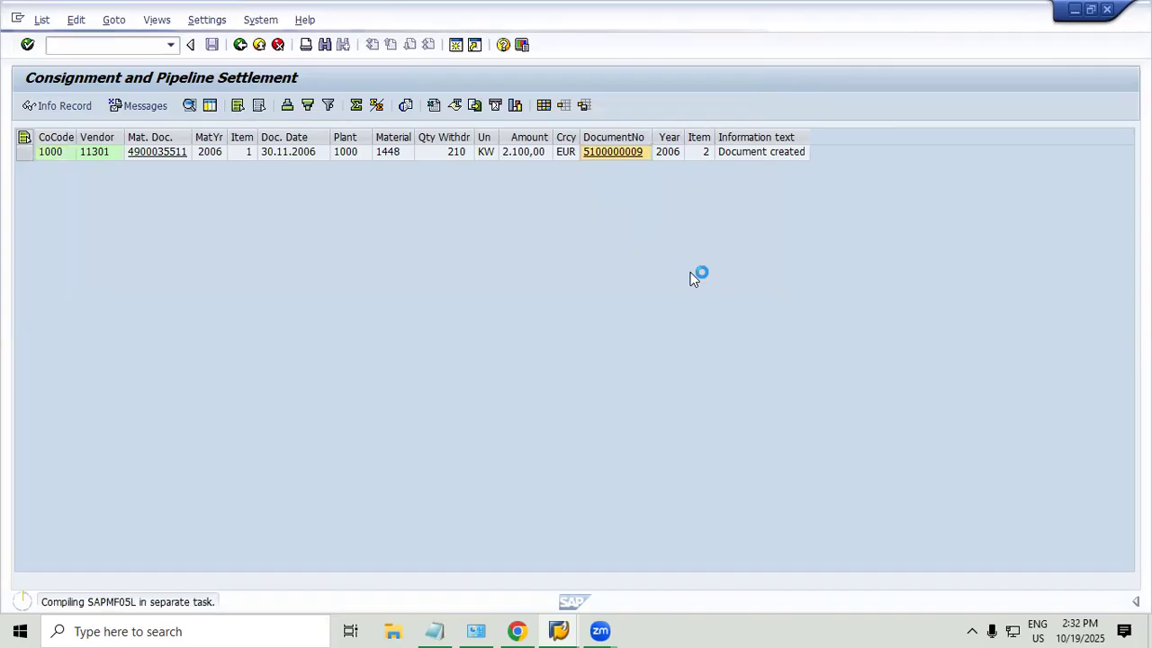
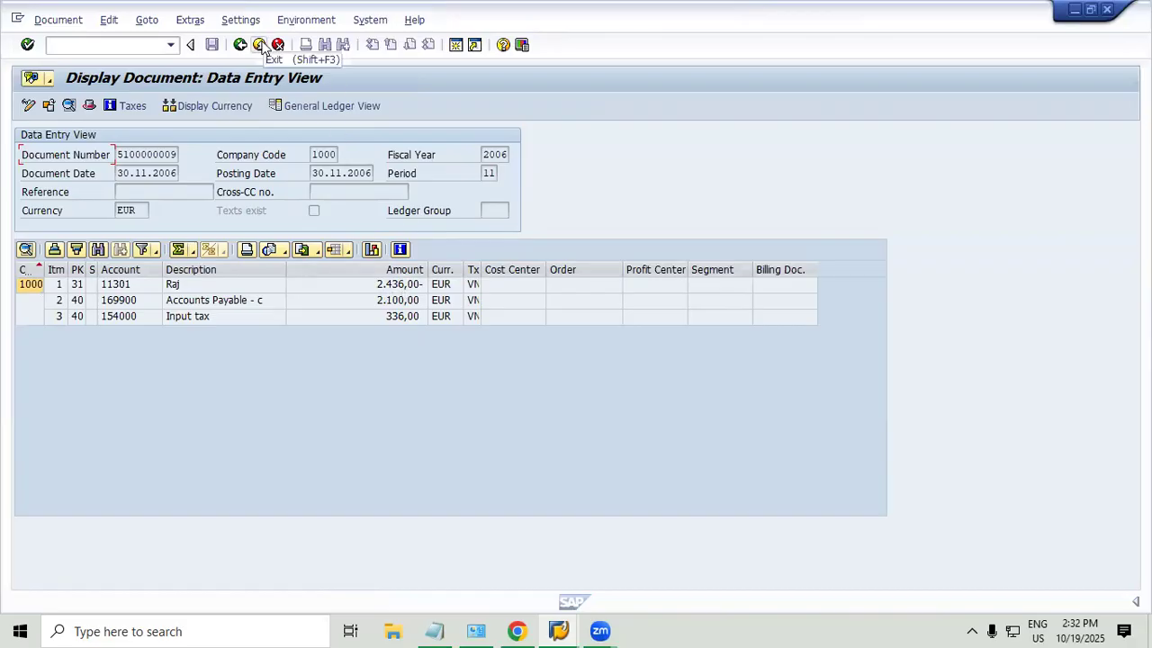
{"action": "left_click", "coordinate": [259, 44]}
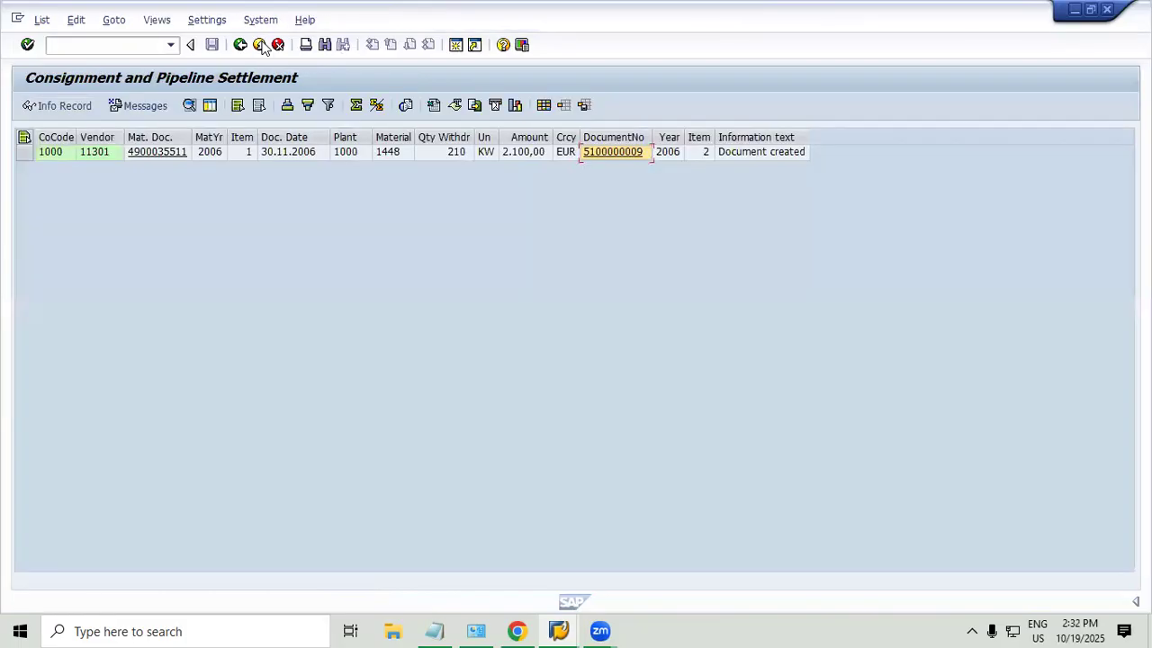
{"action": "left_click", "coordinate": [260, 45]}
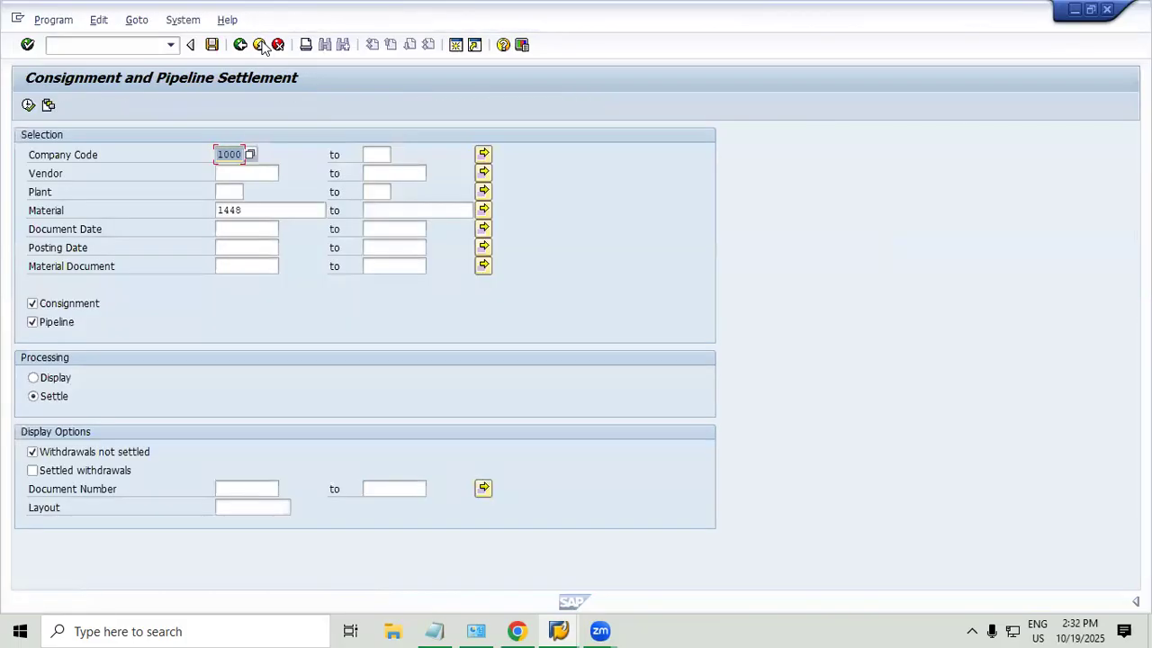
{"action": "left_click", "coordinate": [260, 45]}
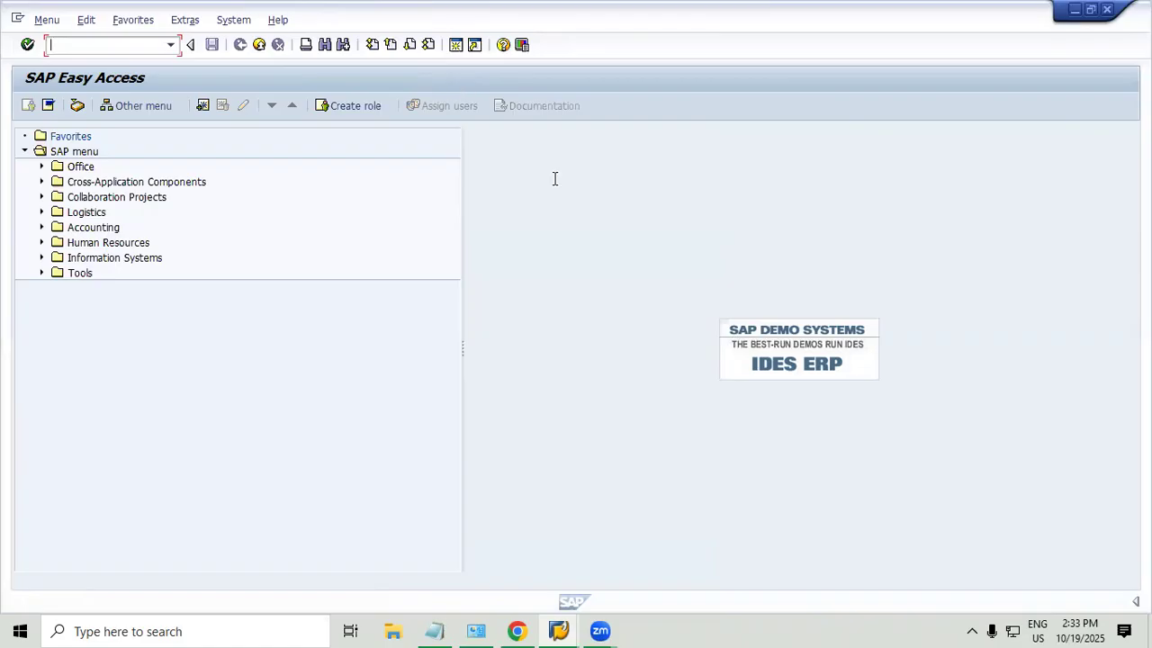
Switch to Notepad, review the pipeline transactions from MM01 to MRKO with their numbers, and return to SAP.
{"action": "key", "text": "alt+Tab"}
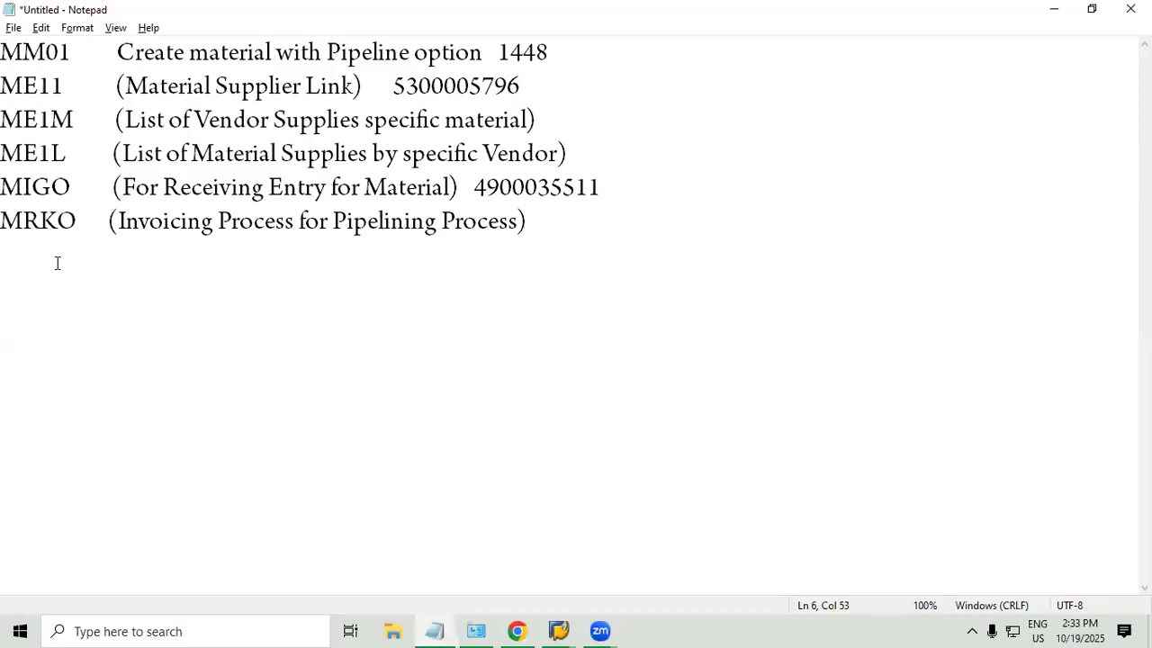
{"action": "double_click", "coordinate": [505, 52]}
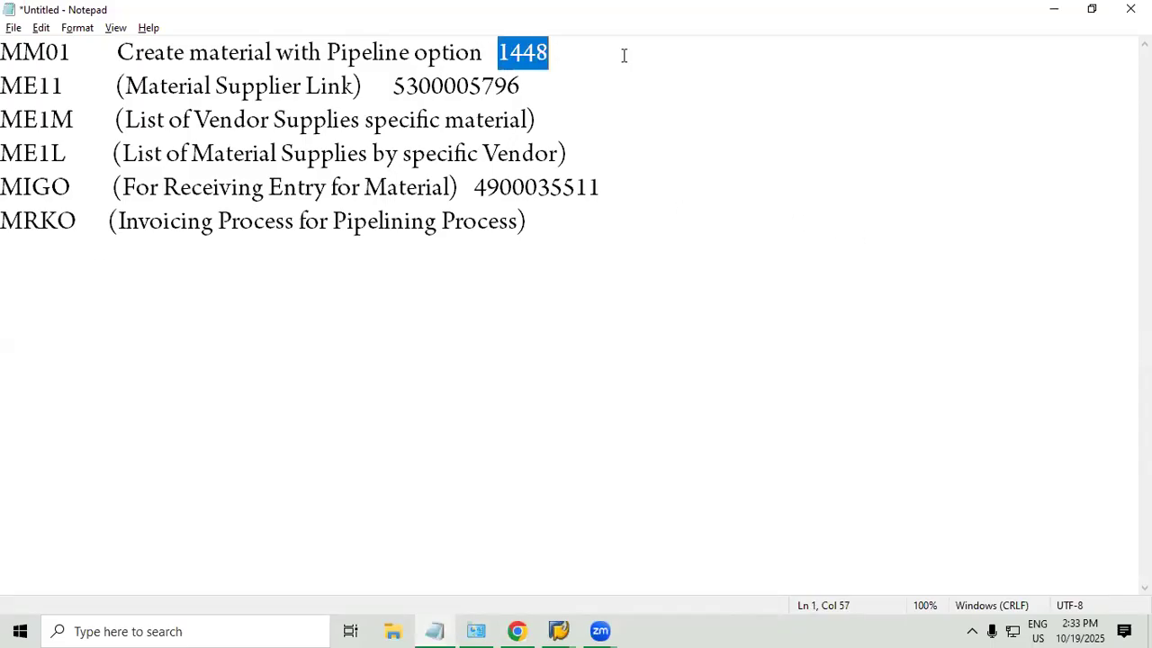
{"action": "double_click", "coordinate": [393, 88]}
{"action": "left_click_drag", "start_coordinate": [393, 88], "coordinate": [727, 79]}
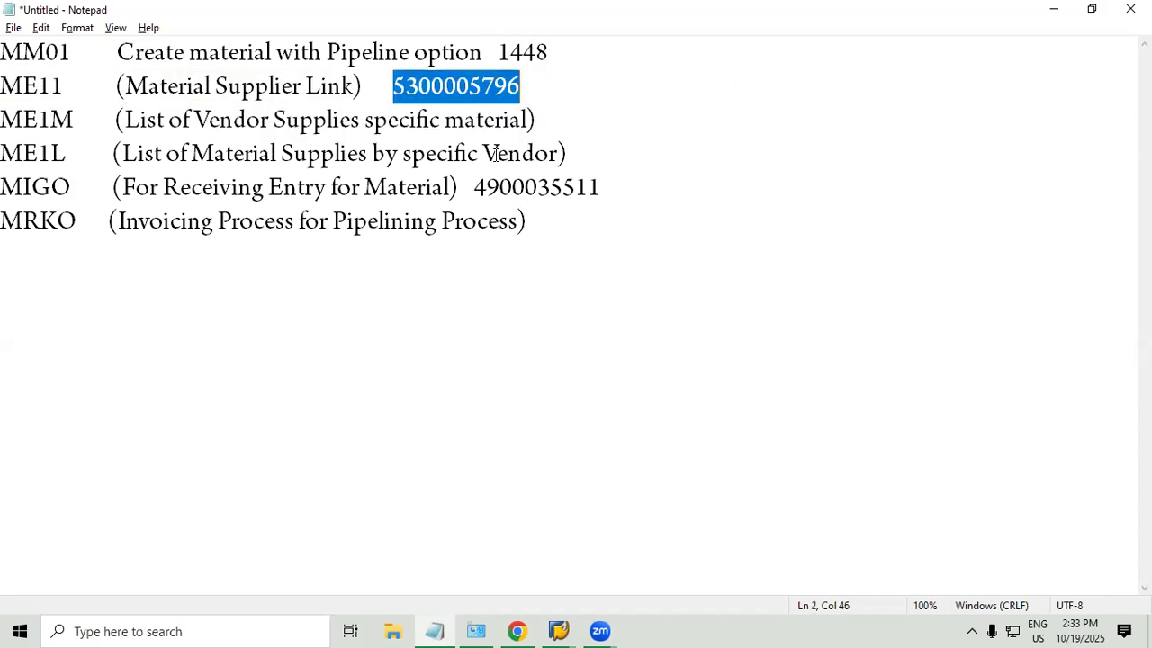
{"action": "left_click_drag", "start_coordinate": [4, 119], "coordinate": [719, 159]}
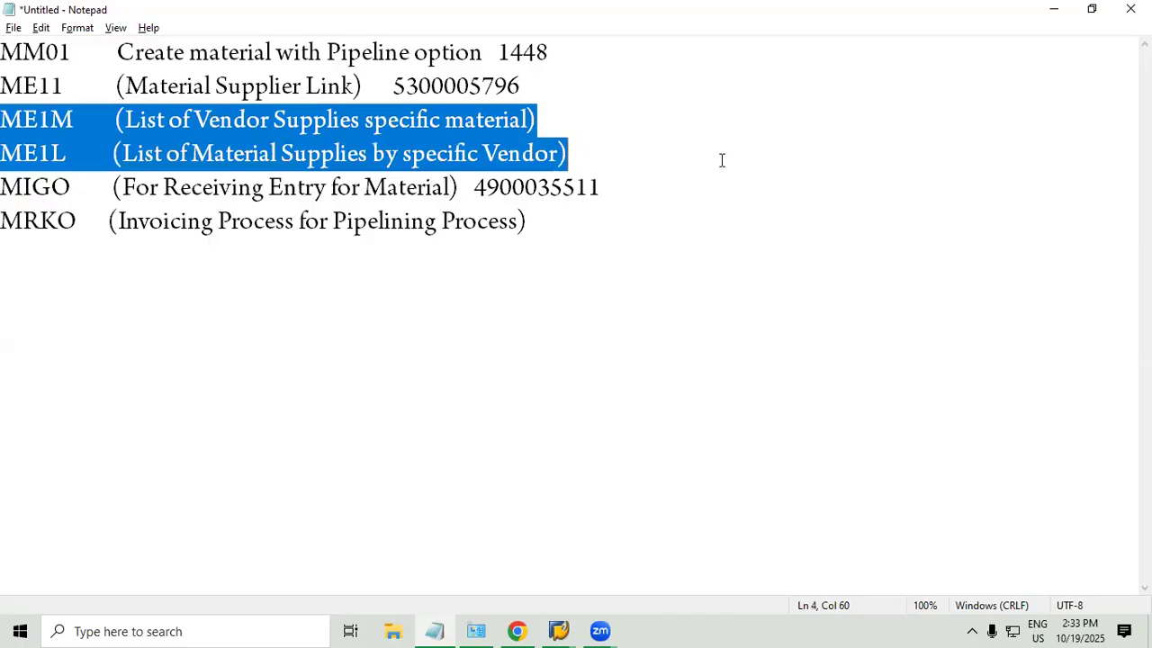
{"action": "left_click", "coordinate": [722, 160]}
{"action": "left_click_drag", "start_coordinate": [6, 180], "coordinate": [741, 178]}
{"action": "left_click", "coordinate": [39, 314]}
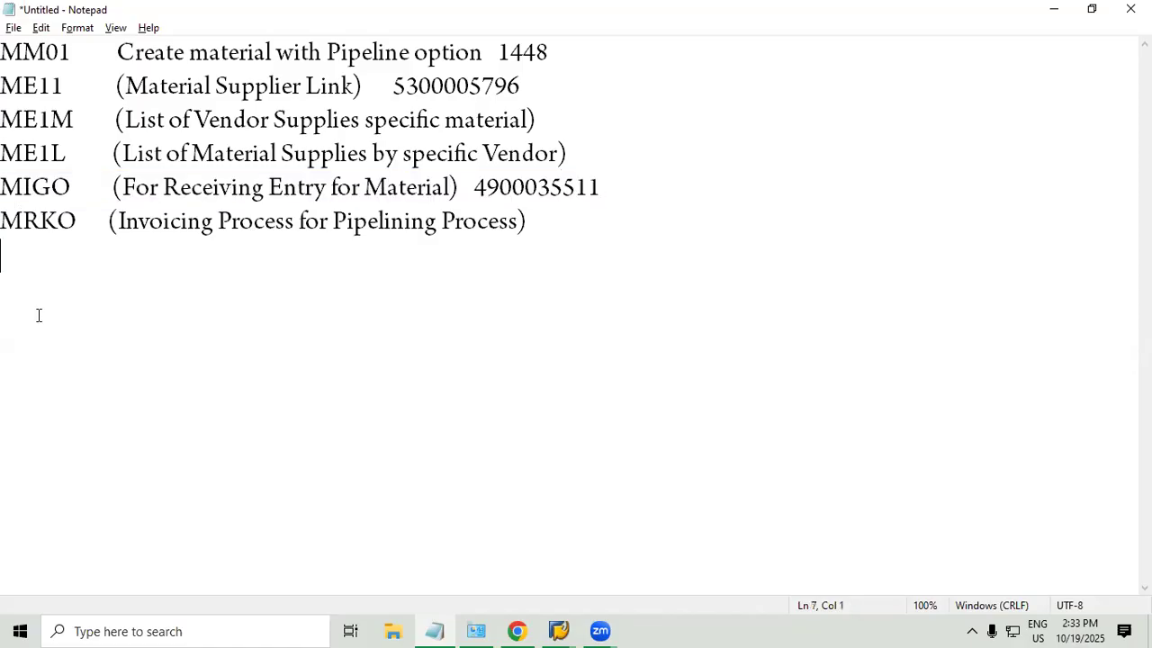
{"action": "left_click", "coordinate": [5, 225]}
{"action": "left_click_drag", "start_coordinate": [5, 225], "coordinate": [672, 226]}
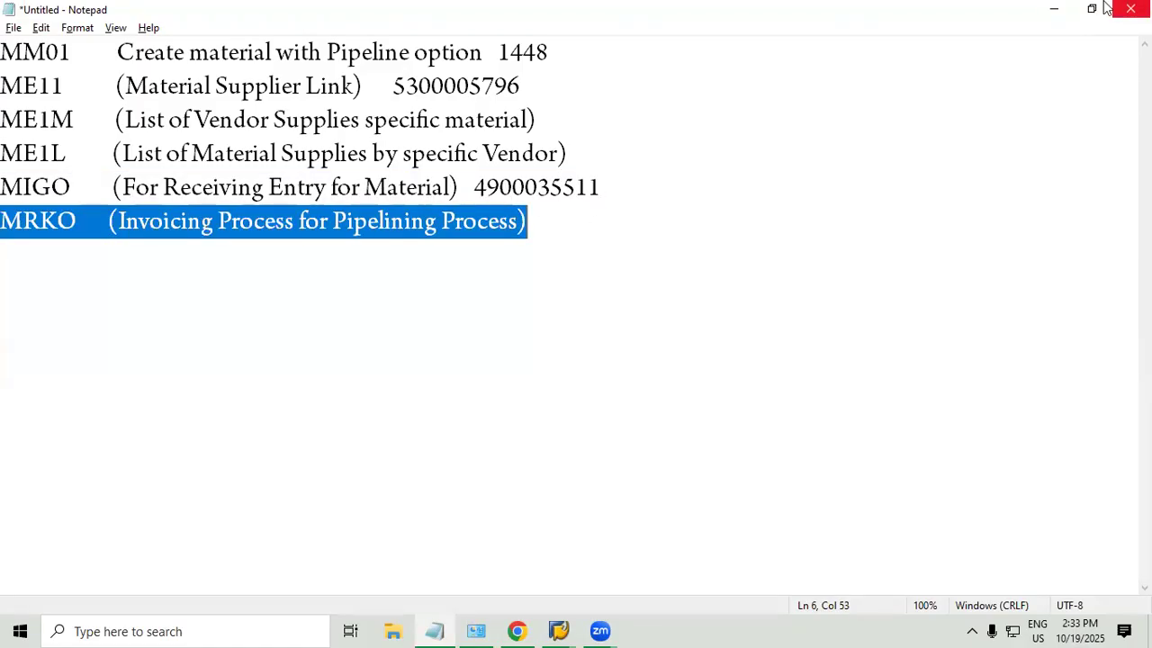
{"action": "left_click", "coordinate": [1057, 11]}
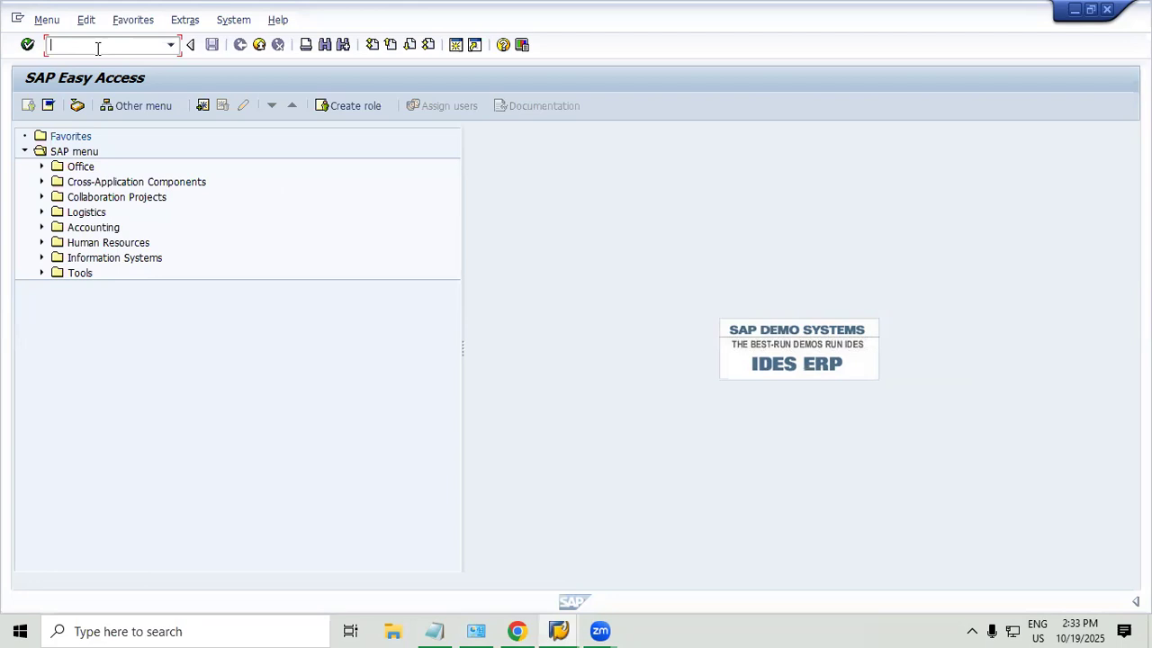
Recall transaction code me9e in the SAP command field without running it.
{"action": "key", "text": "Down"}
{"action": "key", "text": "Down"}
{"action": "key", "text": "Down"}
{"action": "key", "text": "Down"}
{"action": "key", "text": "Down"}
{"action": "key", "text": "Down"}
{"action": "key", "text": "Down"}
{"action": "key", "text": "Down"}
{"action": "key", "text": "Down"}
{"action": "key", "text": "Down"}
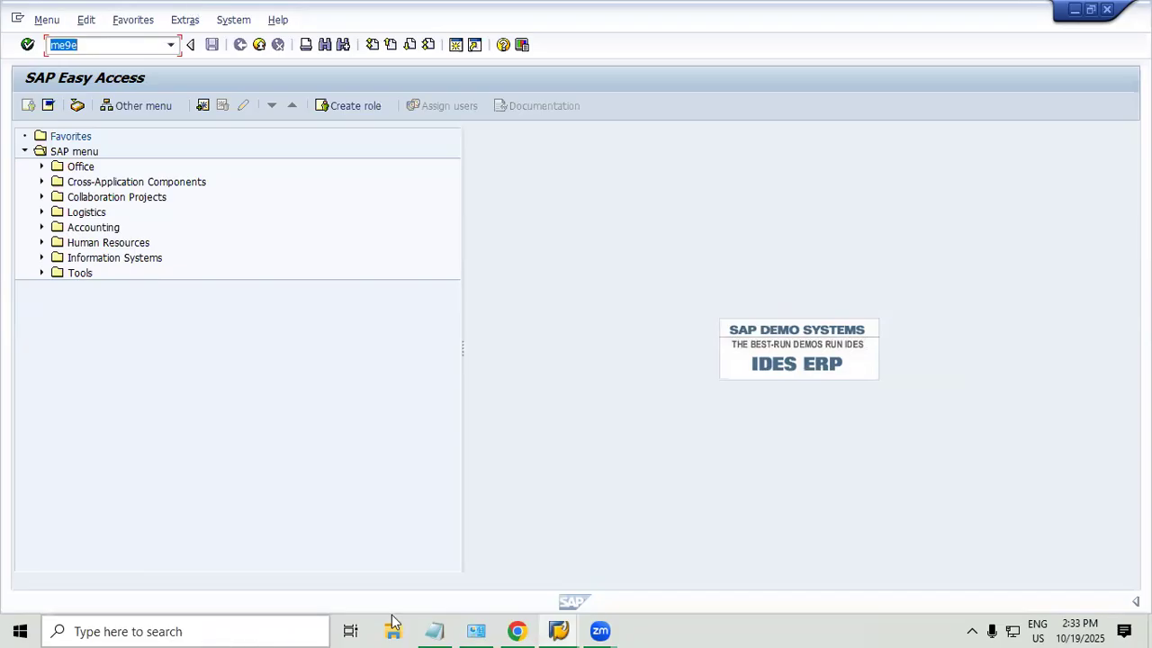
Switch to Notepad and add "ME9E Schueding agreement by date to vendor" after a blank line below the MRKO entry.
{"action": "left_click", "coordinate": [434, 631]}
{"action": "left_click", "coordinate": [650, 282]}
{"action": "key", "text": "Return"}
{"action": "type", "text": "ME9E "}
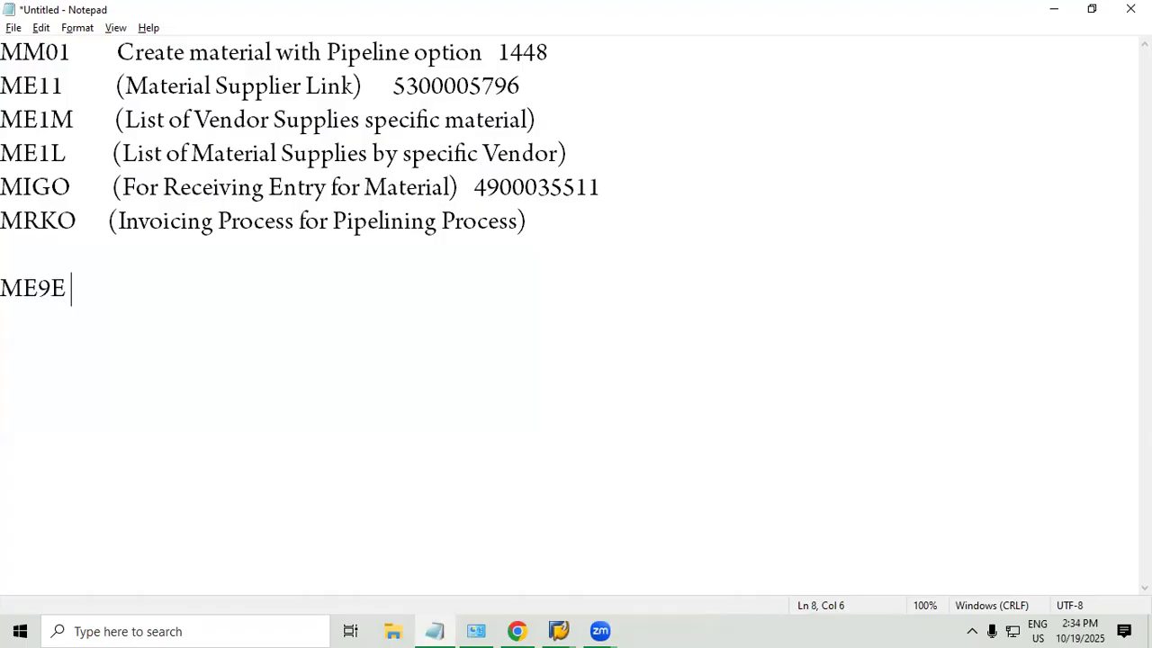
{"action": "type", "text": "   sC"}
{"action": "key", "text": "BackSpace"}
{"action": "key", "text": "BackSpace"}
{"action": "type", "text": "Schueding "}
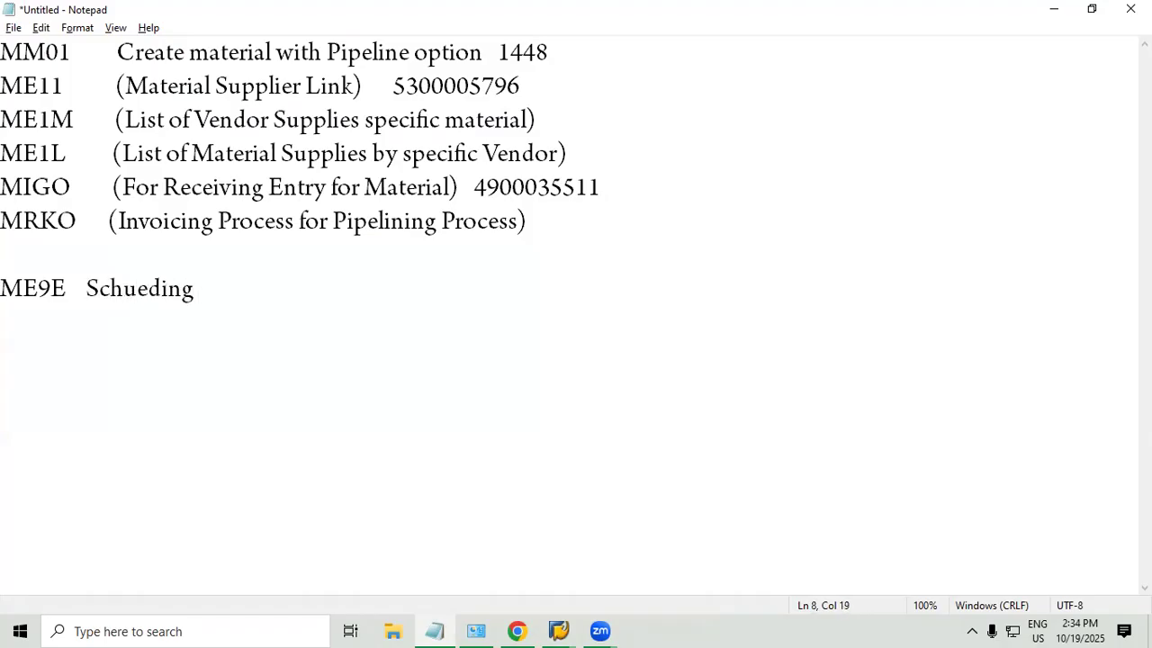
{"action": "type", "text": "agreement by date to vendor"}
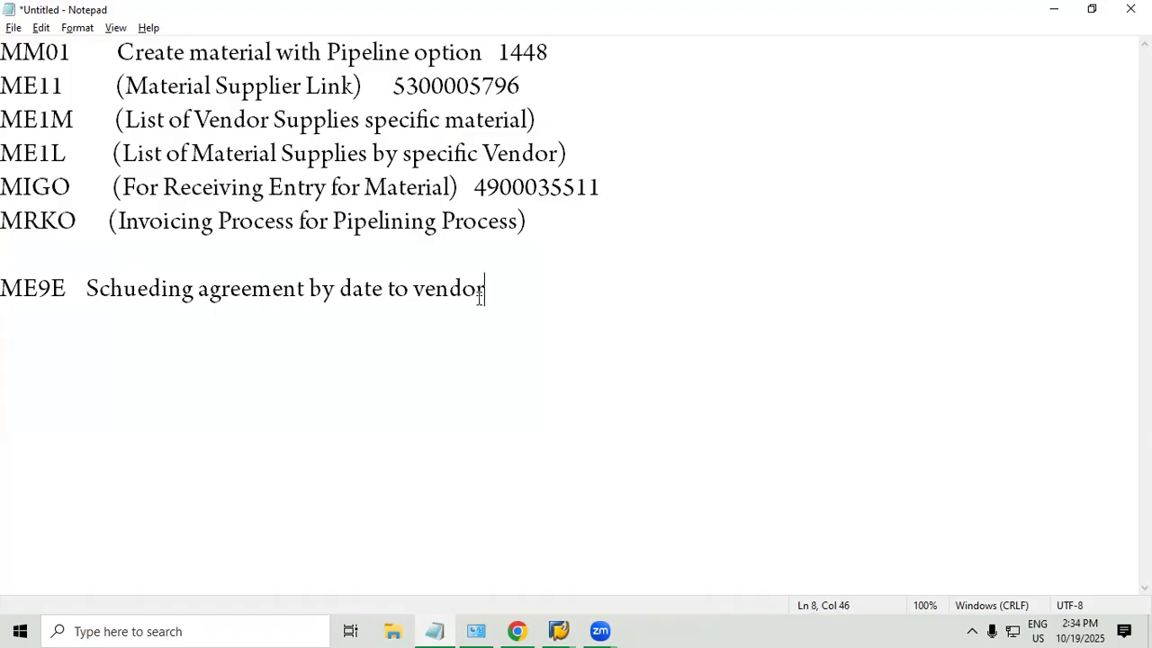
Highlight the ME9E code in Notepad, return to SAP Easy Access, and run transaction me9e.
{"action": "left_click_drag", "start_coordinate": [67, 287], "coordinate": [7, 280]}
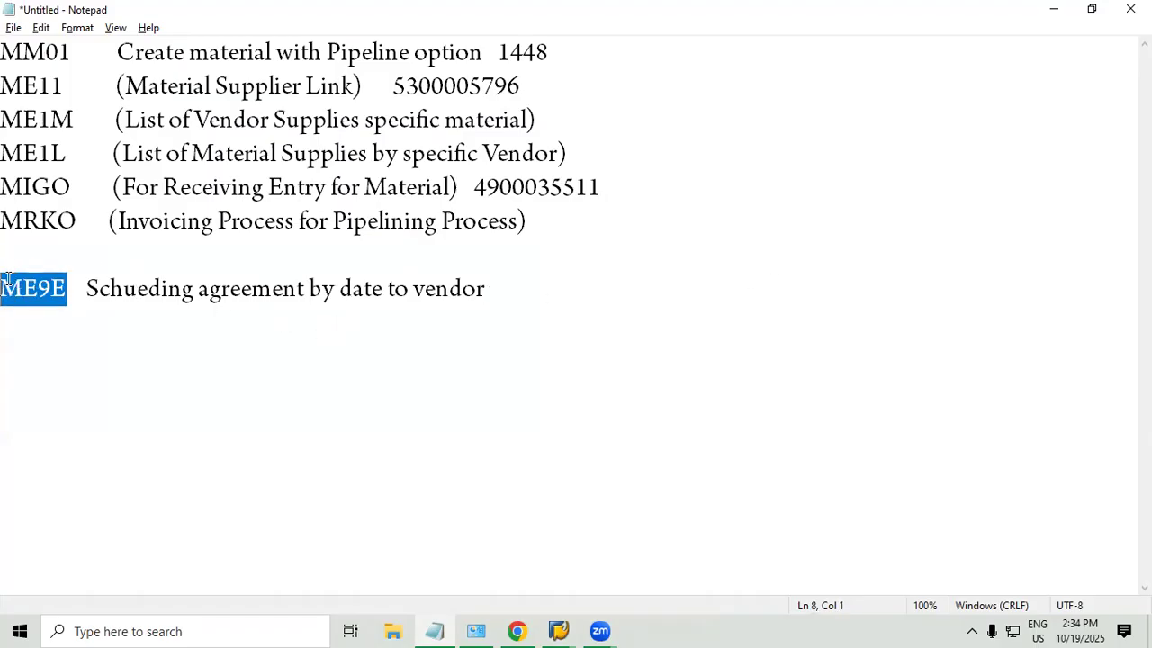
{"action": "left_click", "coordinate": [1053, 9]}
{"action": "key", "text": "Down"}
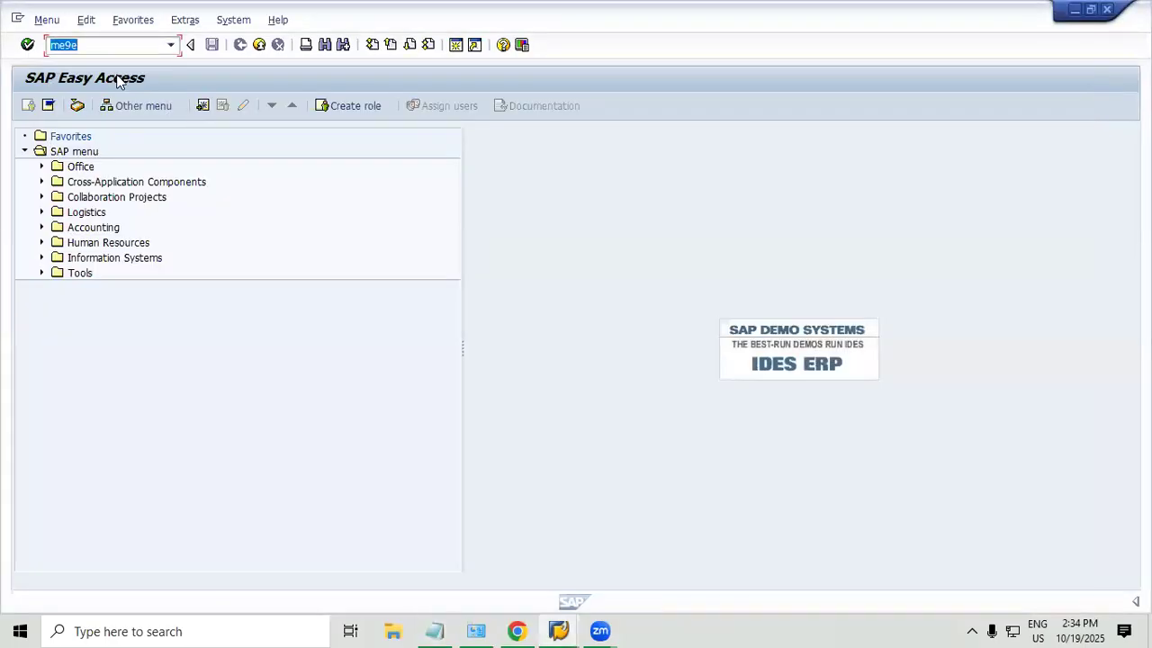
{"action": "key", "text": "Return"}
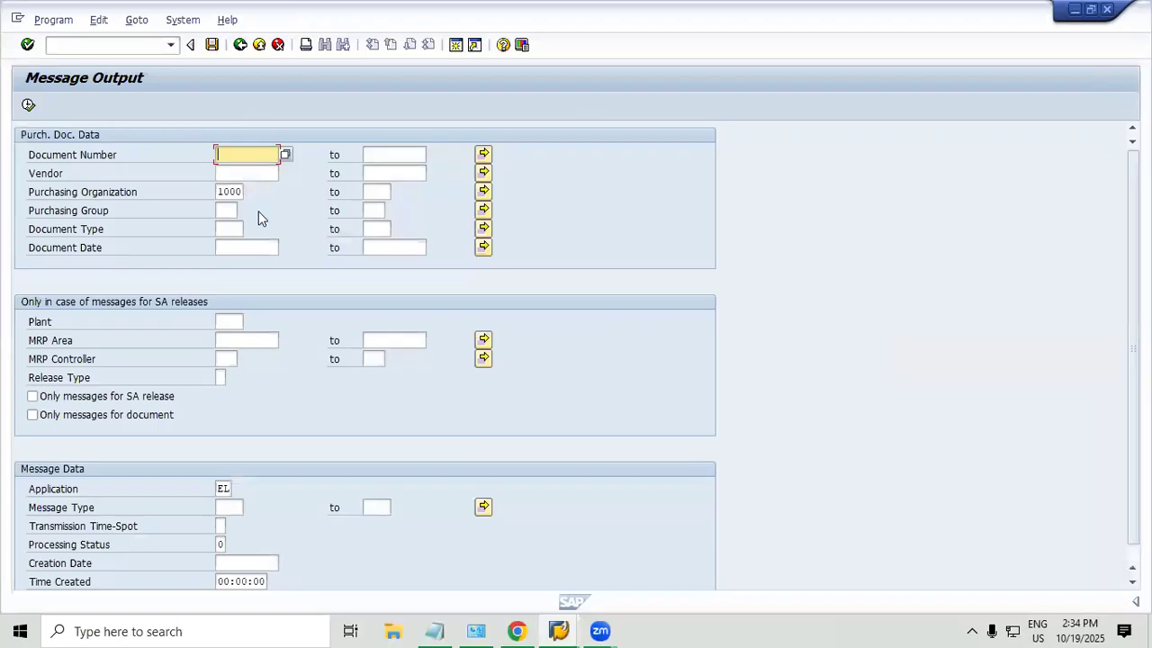
{"action": "left_click", "coordinate": [236, 165]}
{"action": "left_click", "coordinate": [249, 157]}
{"action": "type", "text": "142"}
{"action": "key", "text": "BackSpace"}
{"action": "key", "text": "BackSpace"}
{"action": "key", "text": "BackSpace"}
{"action": "left_click", "coordinate": [938, 365]}
Examine the Message Output selection fields for purchasing documents, scheduling agreement releases and message data.
{"action": "scroll", "coordinate": [318, 266], "scroll_direction": "down", "scroll_amount": 1}
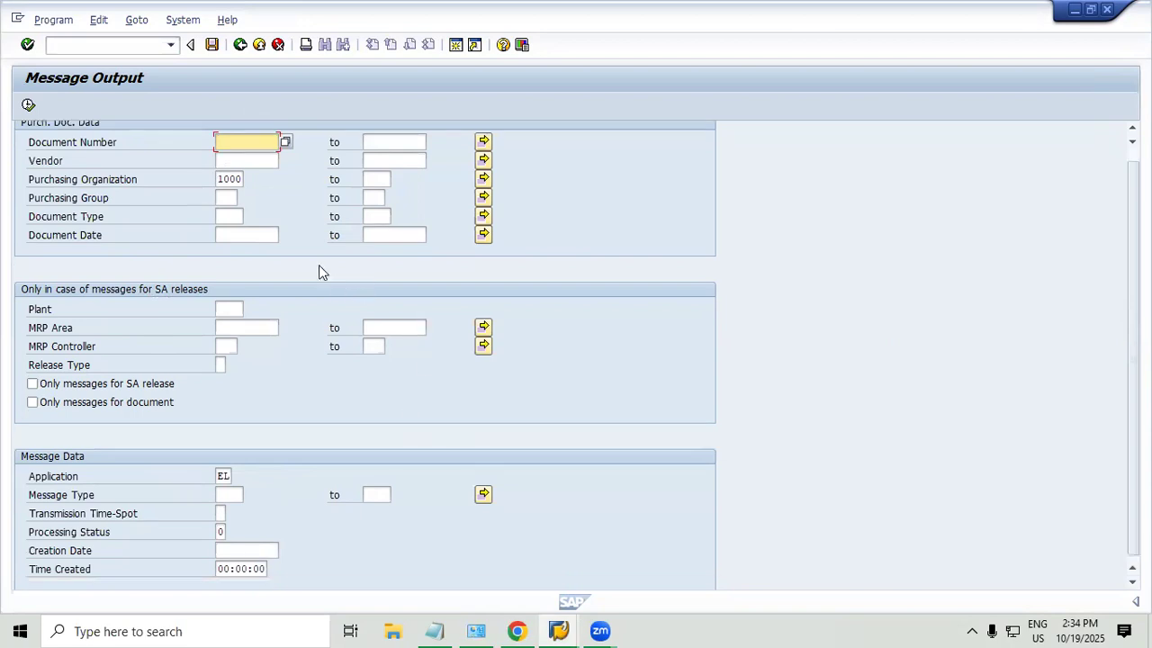
{"action": "scroll", "coordinate": [201, 186], "scroll_direction": "up", "scroll_amount": 1}
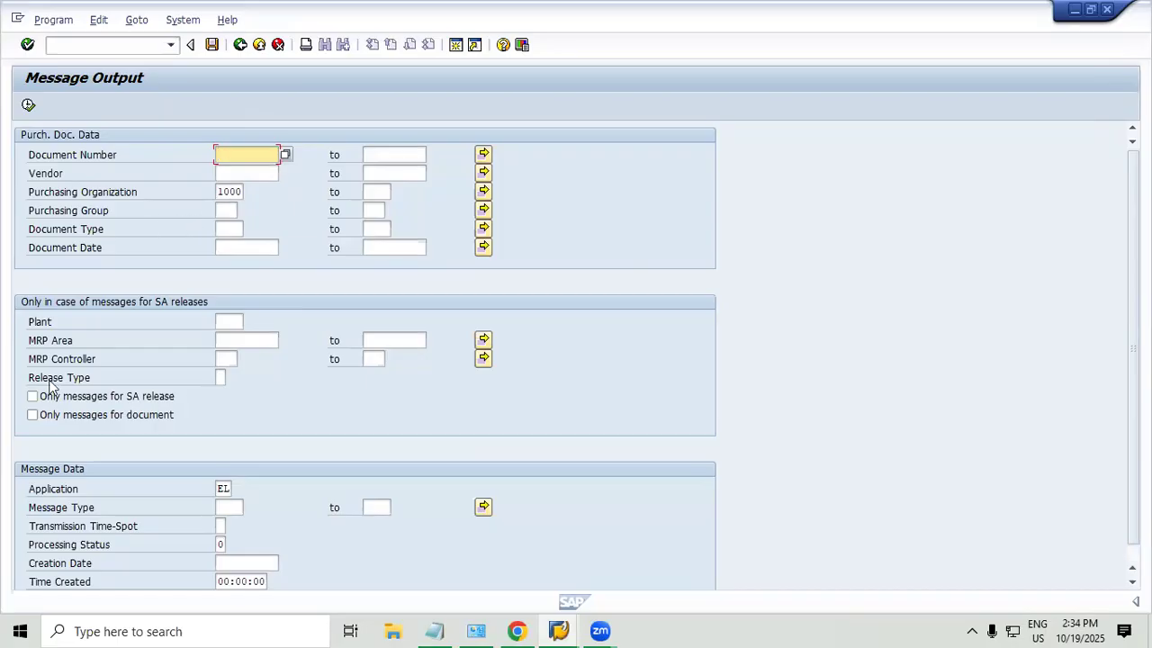
{"action": "scroll", "coordinate": [199, 404], "scroll_direction": "down", "scroll_amount": 1}
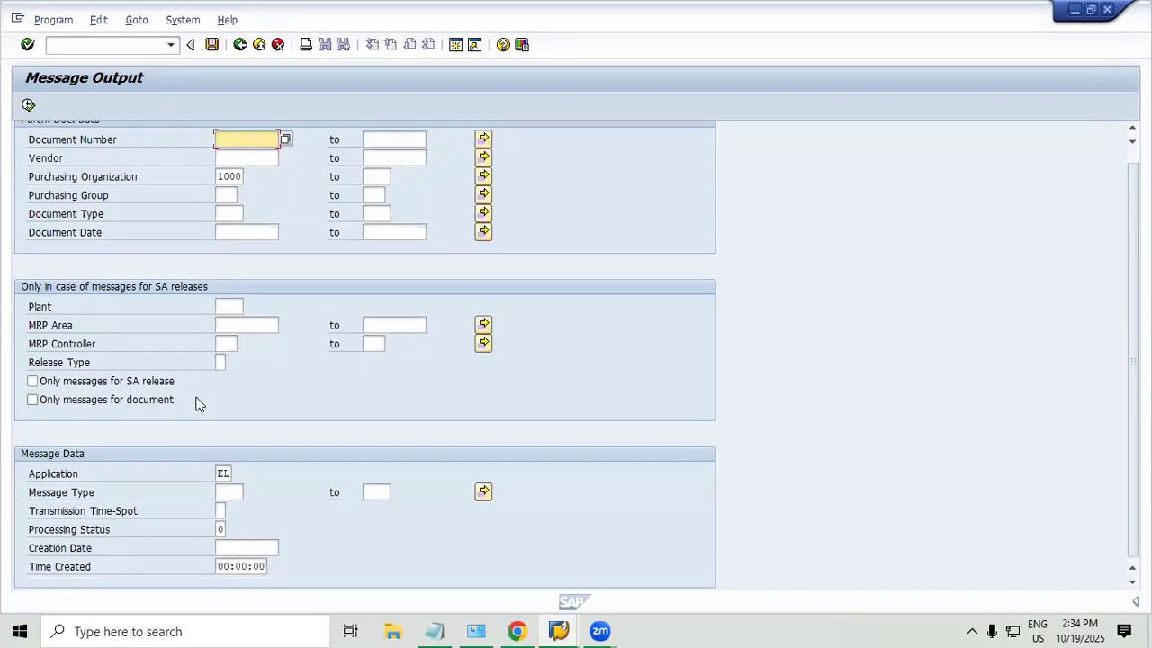
{"action": "scroll", "coordinate": [199, 404], "scroll_direction": "up", "scroll_amount": 1}
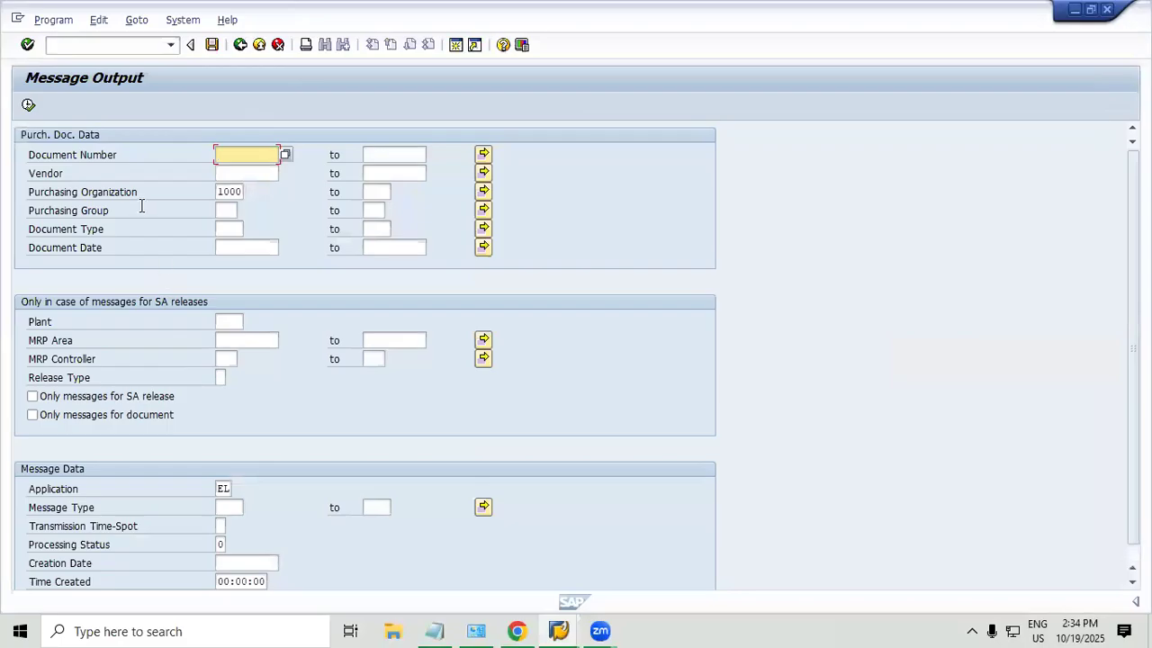
{"action": "left_click", "coordinate": [232, 171]}
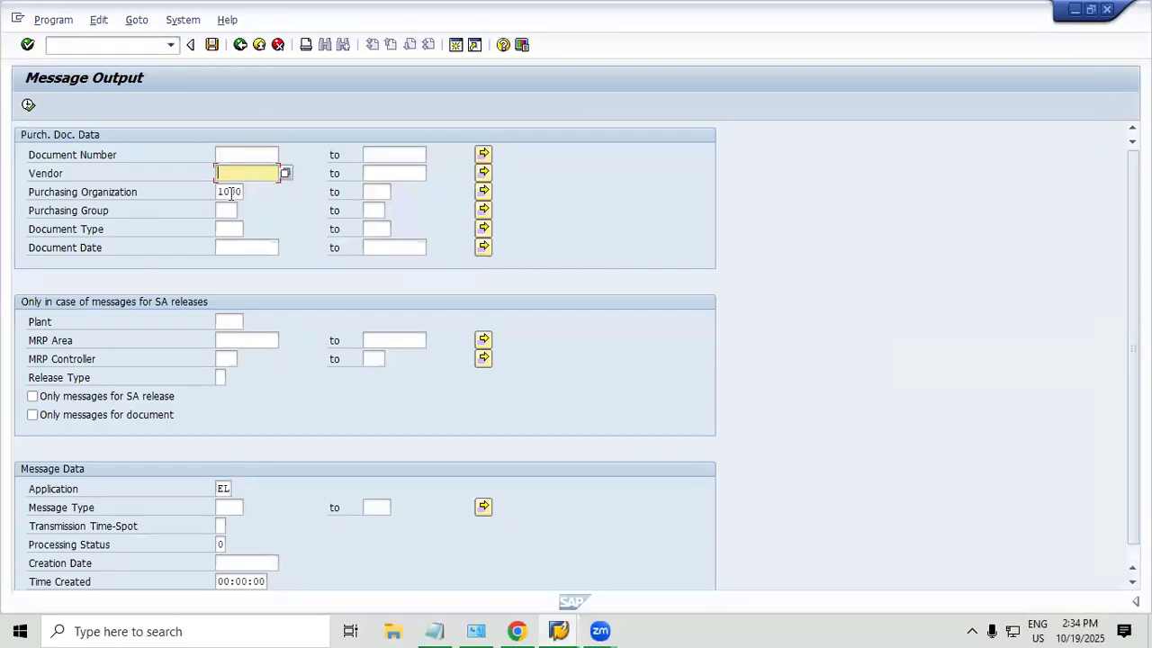
{"action": "left_click", "coordinate": [226, 211]}
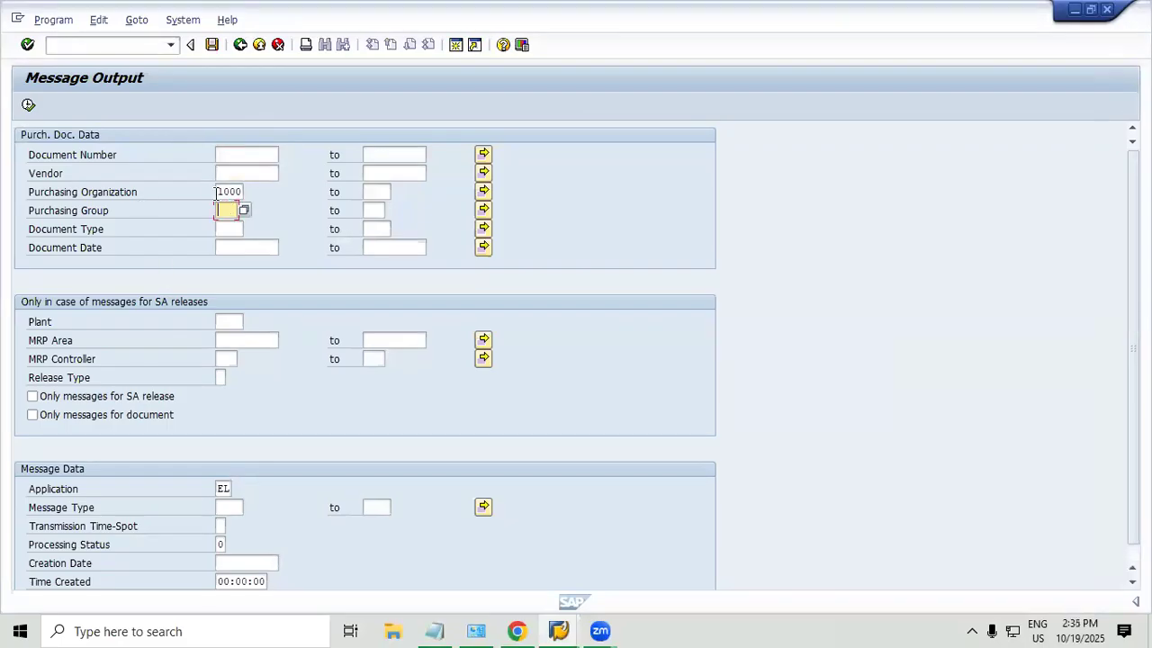
{"action": "left_click", "coordinate": [228, 192]}
{"action": "double_click", "coordinate": [228, 192]}
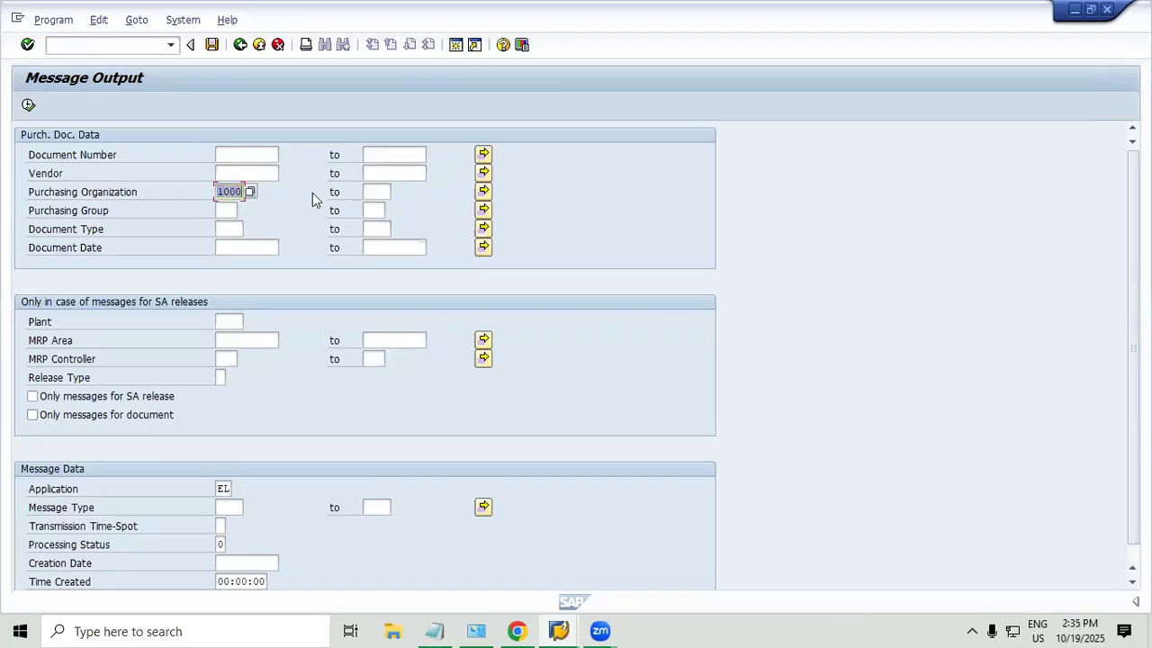
Set the vendor to 11301 in the Message Output selection and execute the report.
{"action": "left_click", "coordinate": [259, 174]}
{"action": "type", "text": "1"}
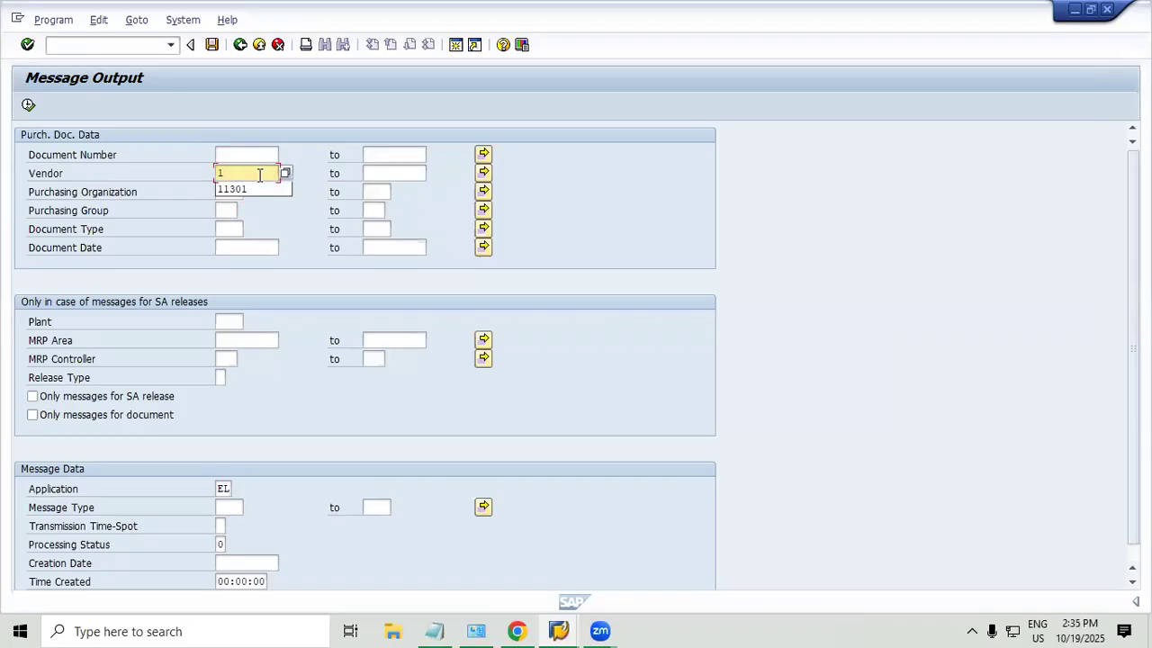
{"action": "key", "text": "Down"}
{"action": "key", "text": "Return"}
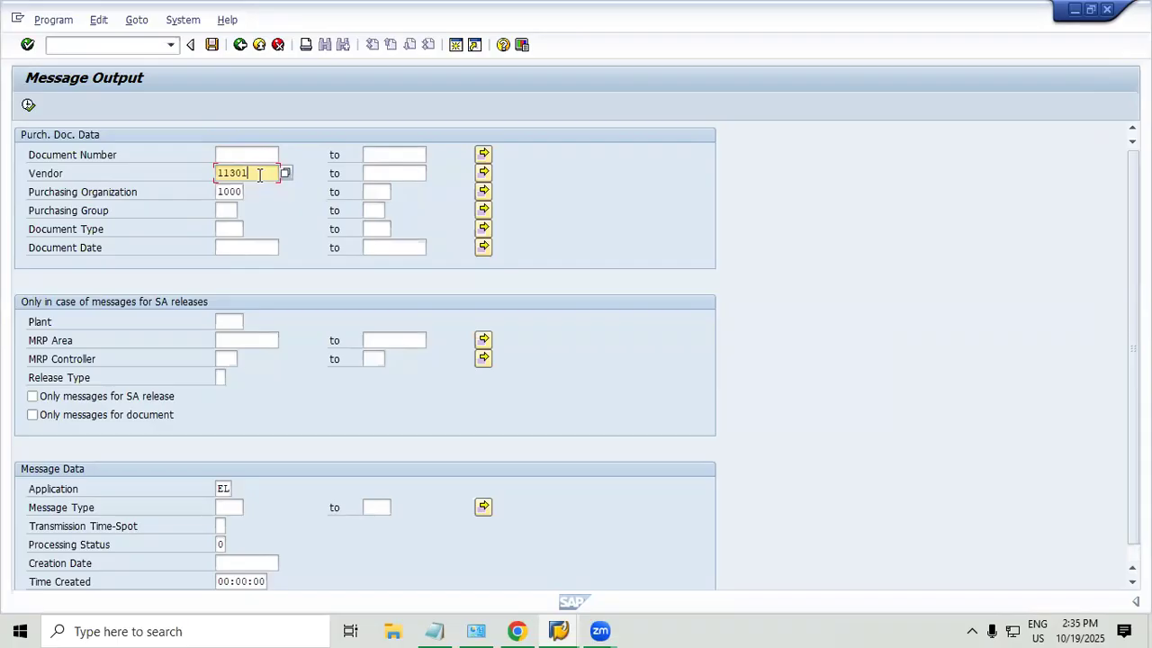
{"action": "left_click", "coordinate": [28, 105]}
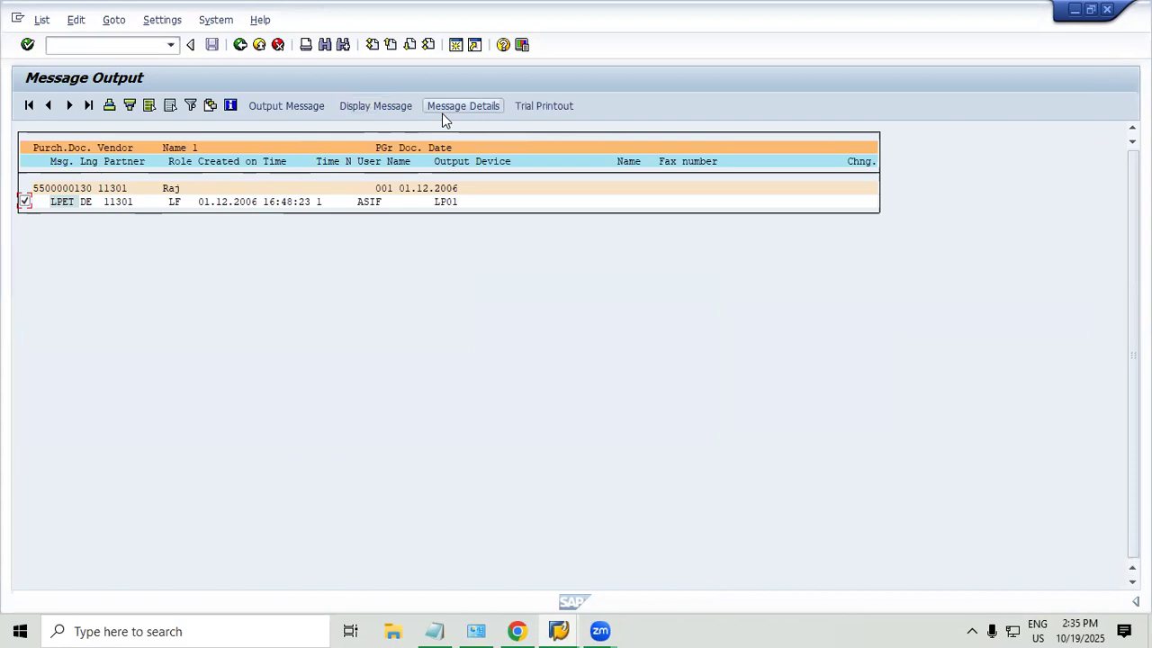
Display the print preview of the LPET message and examine its item quantities and delivery schedule.
{"action": "left_click", "coordinate": [400, 108]}
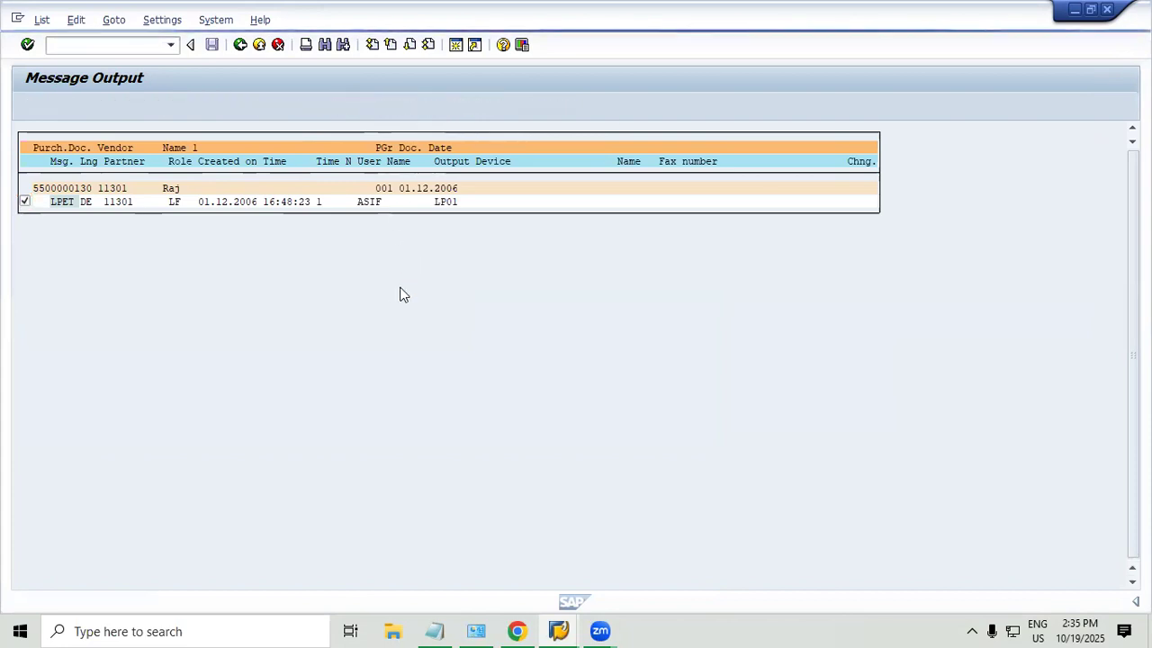
{"action": "scroll", "coordinate": [400, 293], "scroll_direction": "down", "scroll_amount": 8}
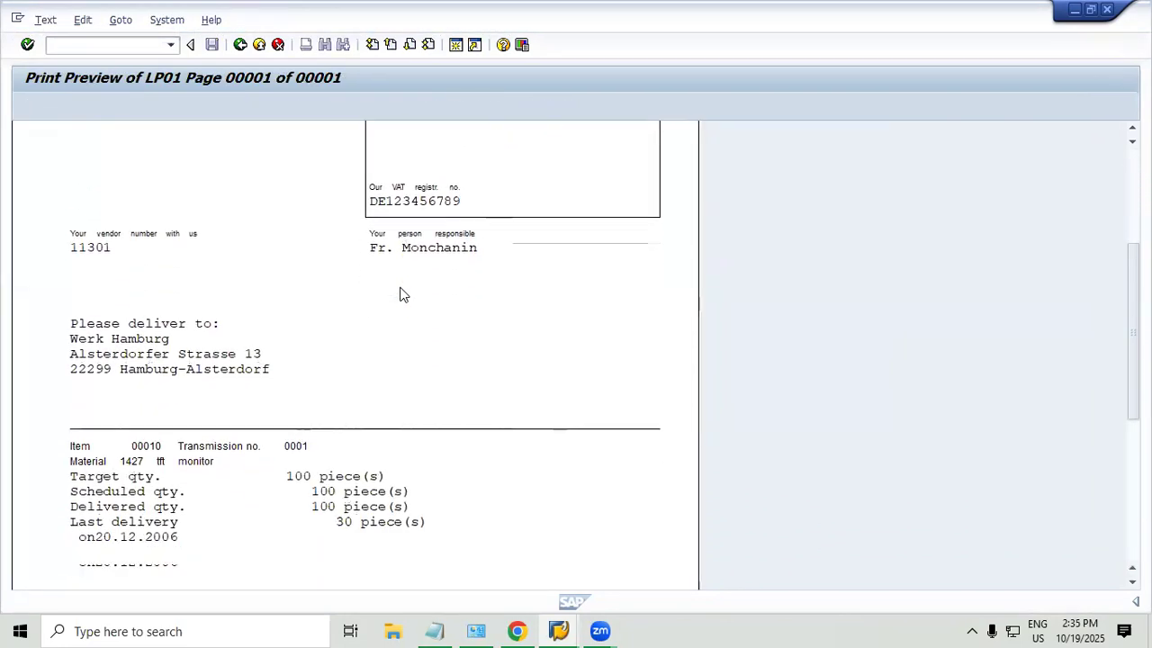
{"action": "scroll", "coordinate": [401, 294], "scroll_direction": "down", "scroll_amount": 1}
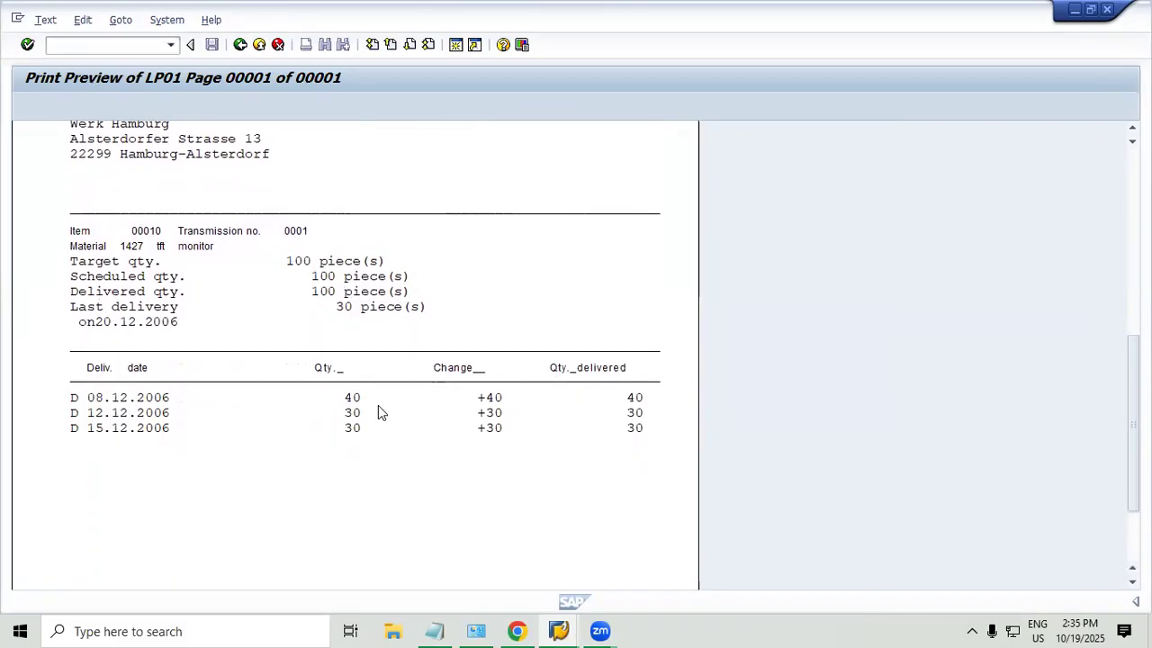
{"action": "scroll", "coordinate": [336, 422], "scroll_direction": "up", "scroll_amount": 4}
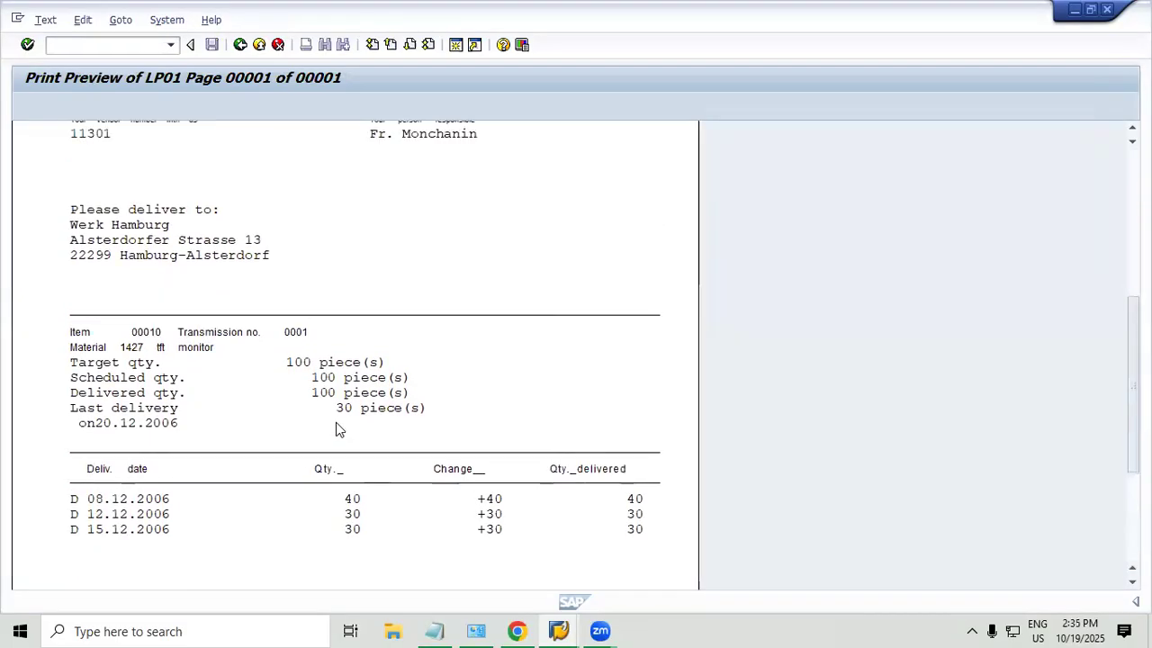
{"action": "scroll", "coordinate": [335, 421], "scroll_direction": "down", "scroll_amount": 3}
{"action": "scroll", "coordinate": [335, 422], "scroll_direction": "down", "scroll_amount": 4}
{"action": "scroll", "coordinate": [336, 422], "scroll_direction": "up", "scroll_amount": 5}
{"action": "scroll", "coordinate": [336, 428], "scroll_direction": "up", "scroll_amount": 5}
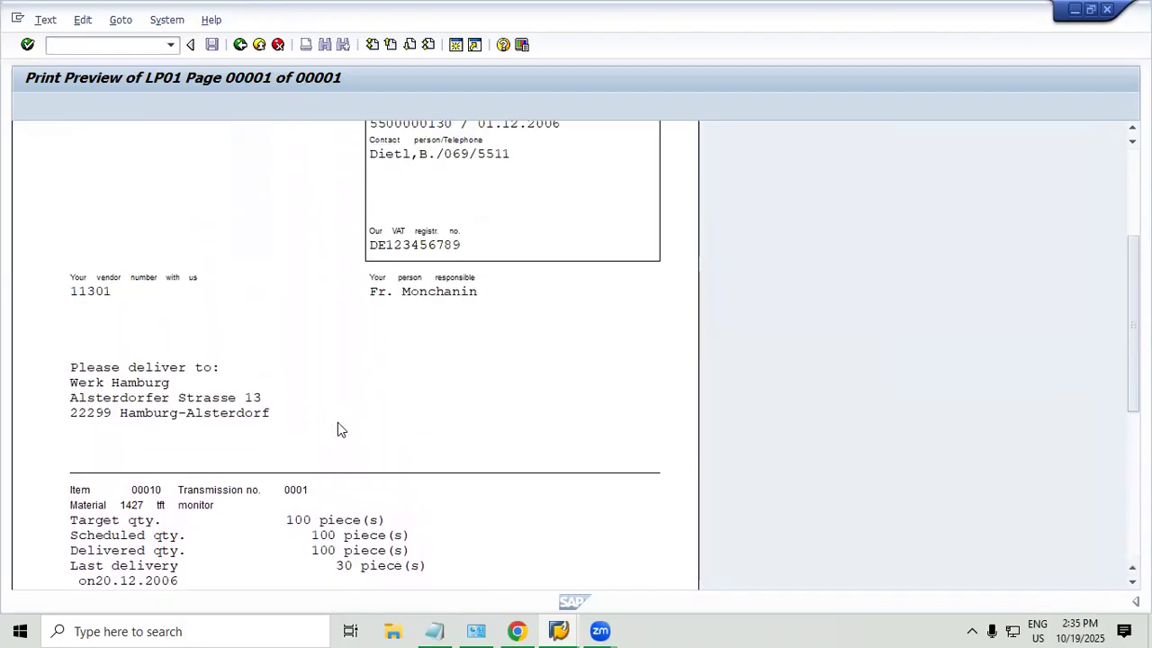
{"action": "scroll", "coordinate": [337, 429], "scroll_direction": "down", "scroll_amount": 8}
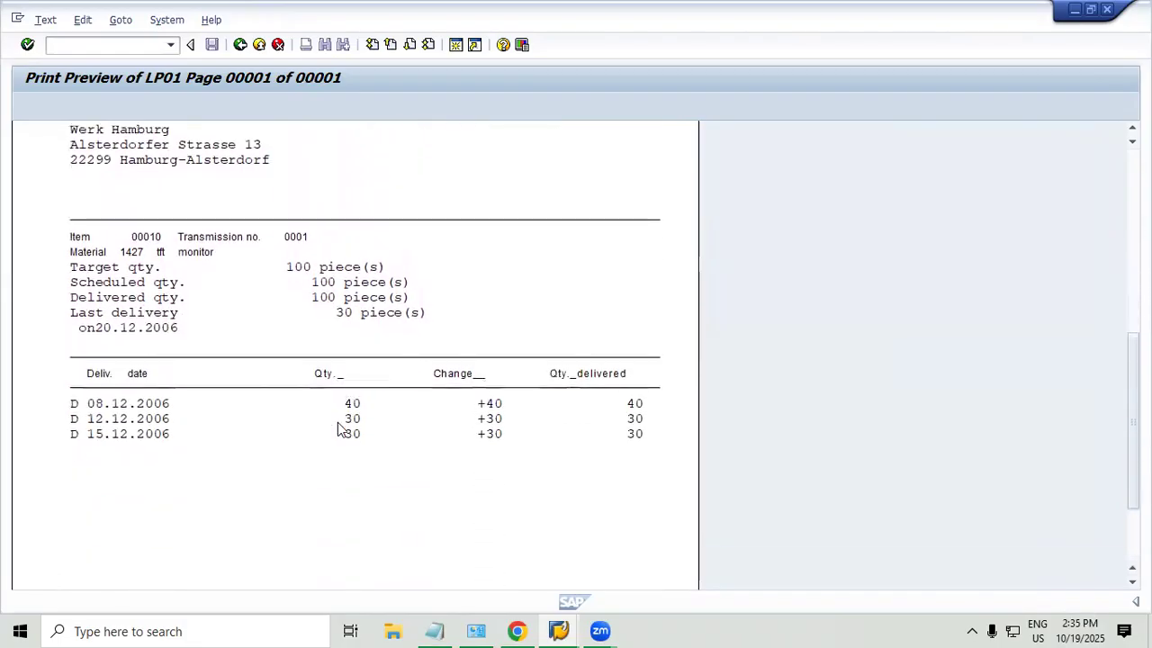
Exit the print preview and Message Output back to SAP Easy Access, and recall me9e in the command field.
{"action": "left_click", "coordinate": [259, 45]}
{"action": "left_click", "coordinate": [259, 45]}
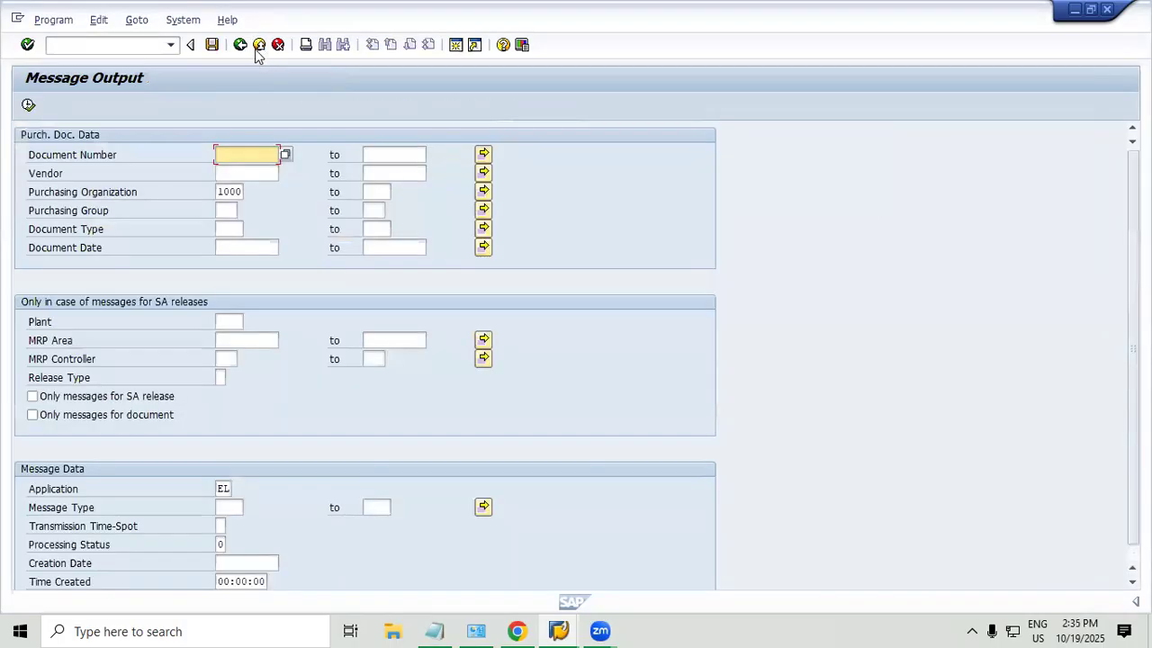
{"action": "left_click", "coordinate": [260, 45]}
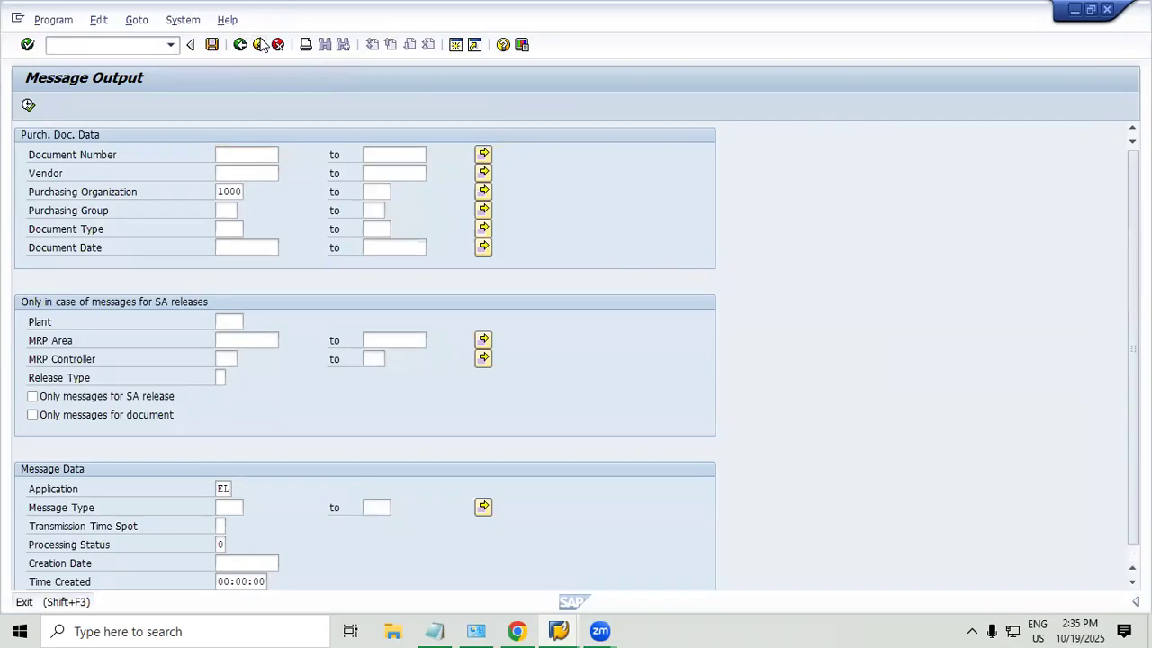
{"action": "key", "text": "Down"}
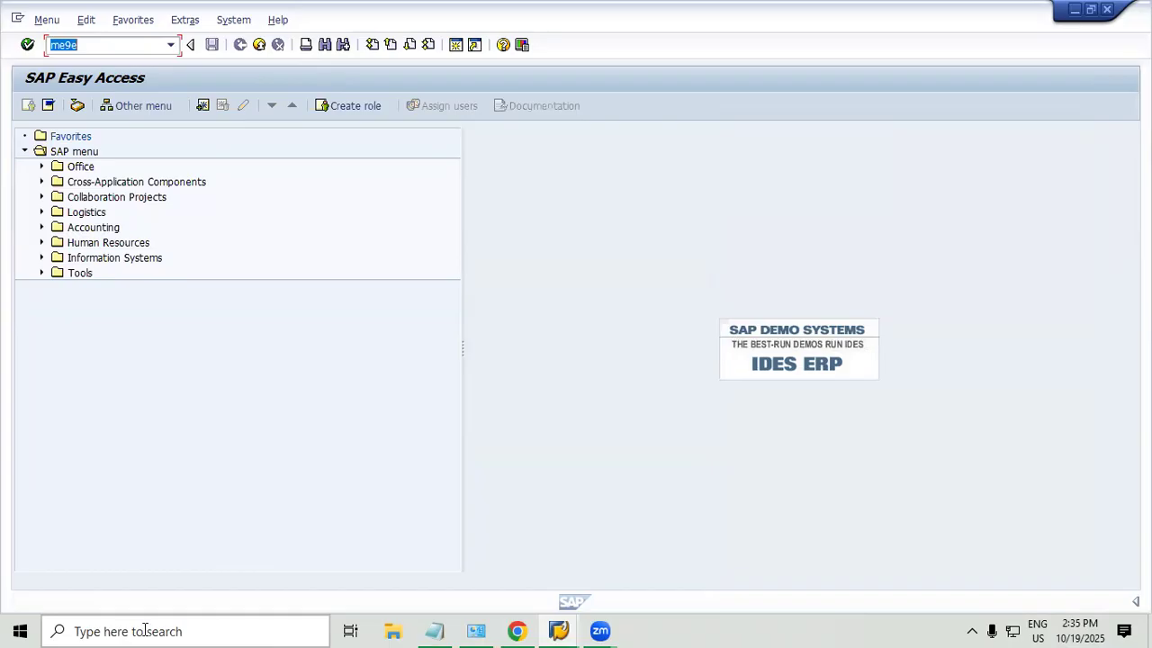
Switch to Notepad and add the line "ME23 (Edit Purchase Info Record)" below the ME11 entry.
{"action": "left_click", "coordinate": [436, 630]}
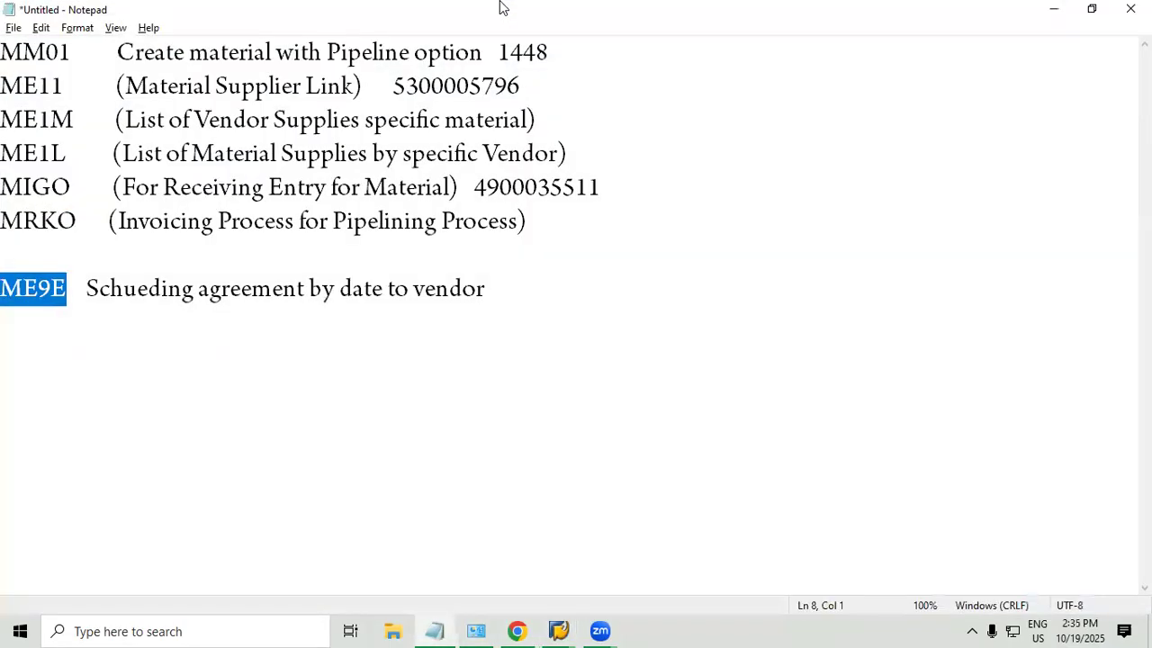
{"action": "left_click", "coordinate": [548, 97]}
{"action": "key", "text": "Return"}
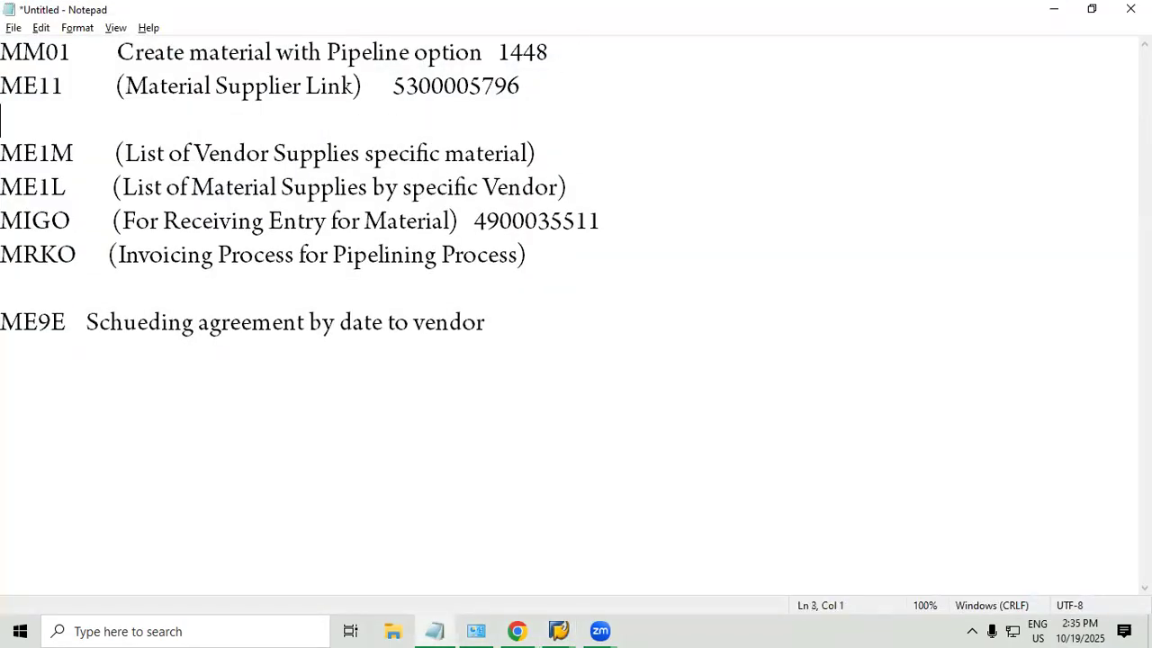
{"action": "type", "text": "ME23"}
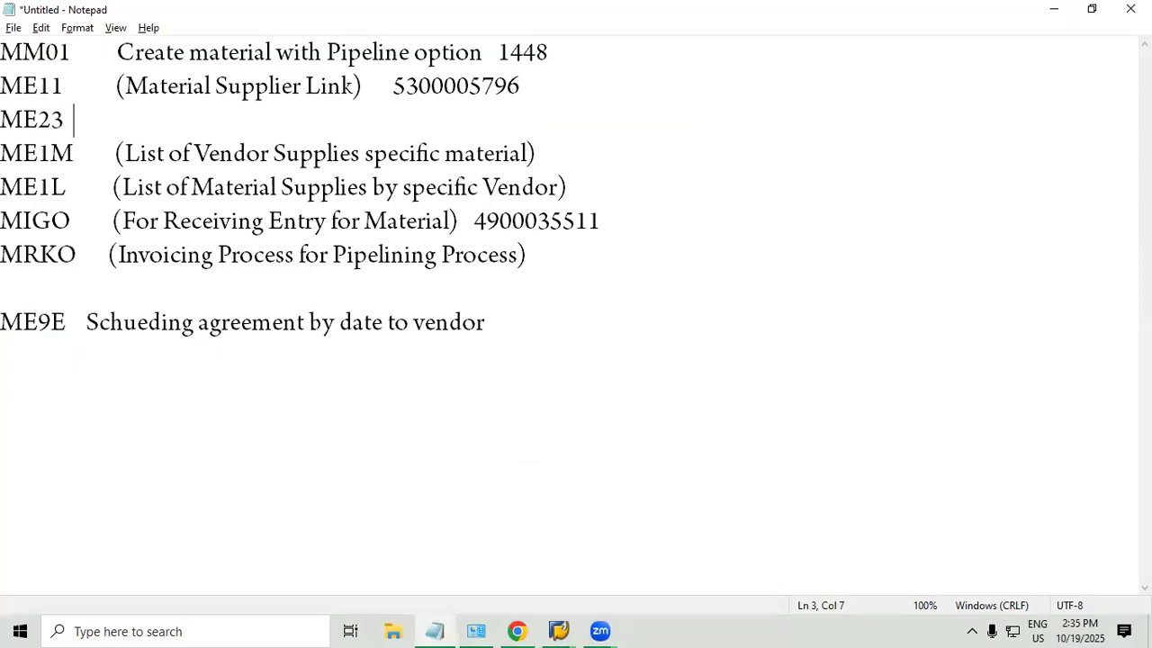
{"action": "type", "text": "(Edit Pur"}
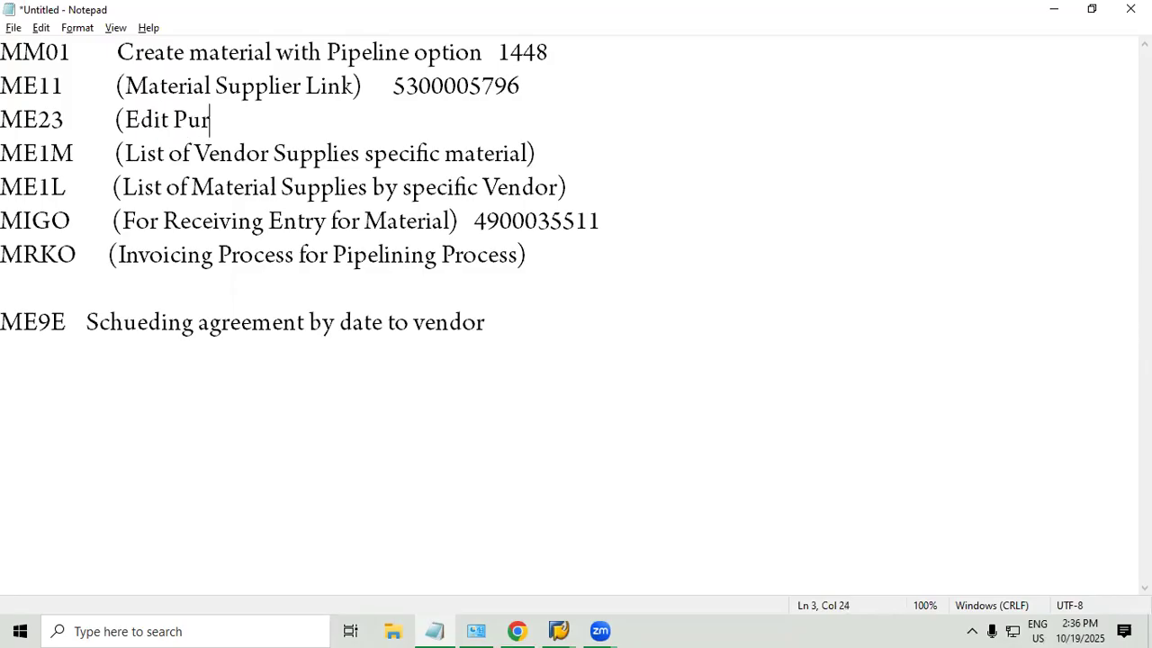
{"action": "type", "text": "chase Infor"}
{"action": "key", "text": "BackSpace"}
{"action": "type", "text": "Record)"}
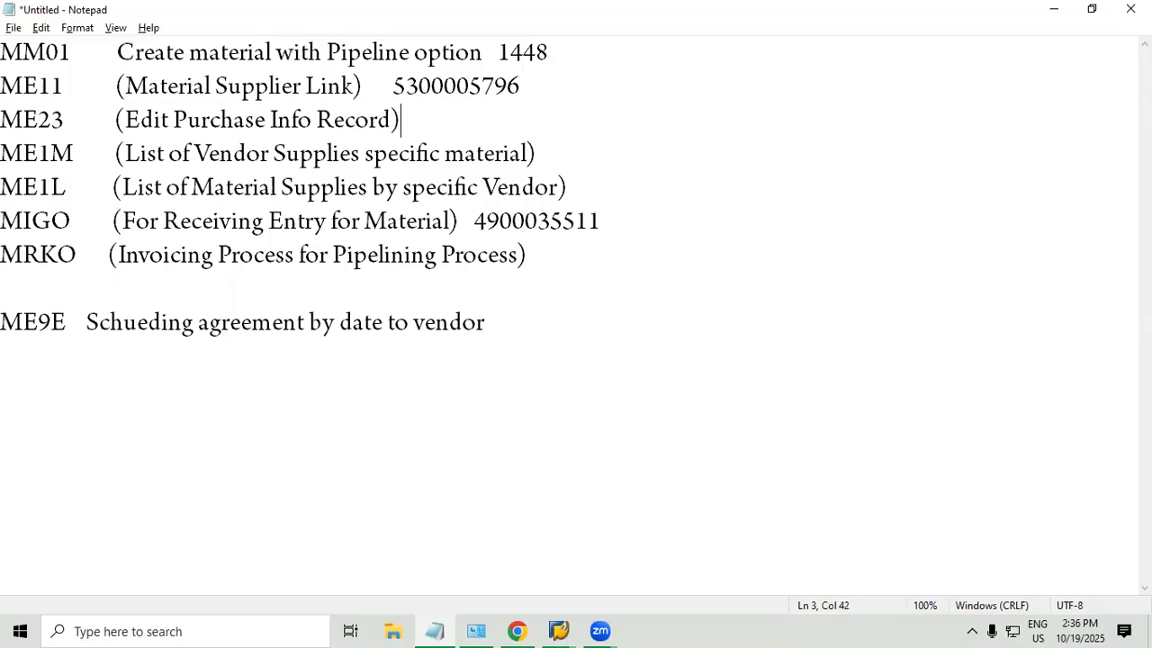
Start a new line with "ME" below the Edit Purchase Info Record entry and correct that entry's code to ME12.
{"action": "key", "text": "Return"}
{"action": "type", "text": "ME"}
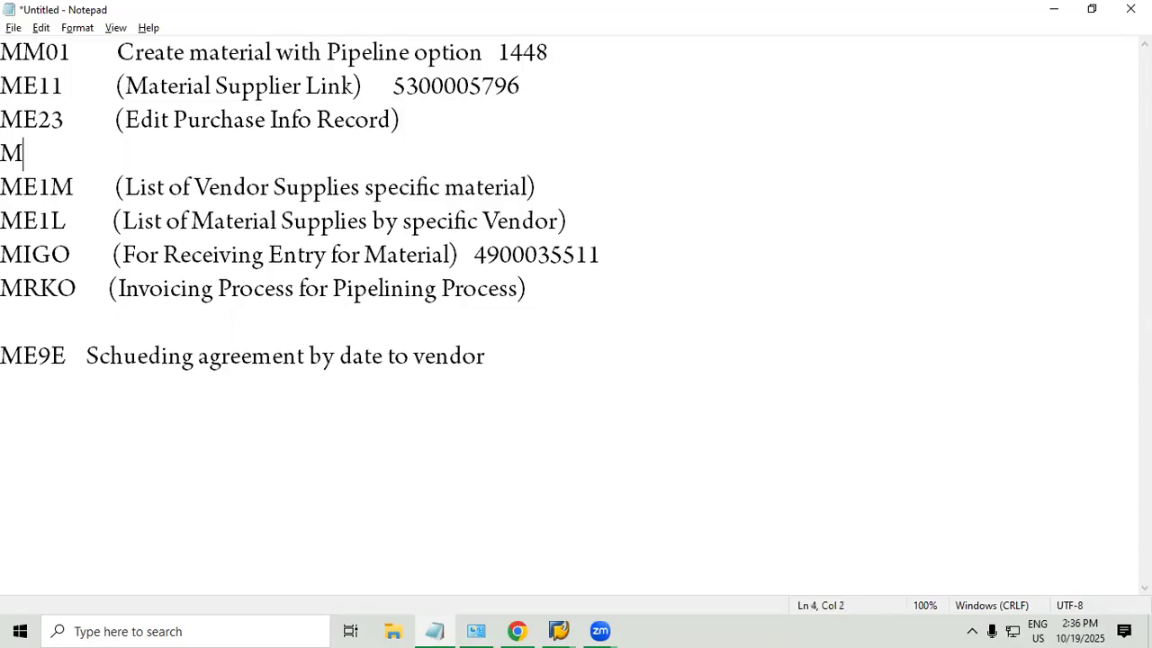
{"action": "key", "text": "Up"}
{"action": "key", "text": "Down"}
{"action": "key", "text": "Right"}
{"action": "key", "text": "Up"}
{"action": "key", "text": "Up"}
{"action": "key", "text": "Right"}
{"action": "key", "text": "Right"}
{"action": "key", "text": "Right"}
{"action": "key", "text": "Right"}
{"action": "key", "text": "BackSpace"}
{"action": "key", "text": "BackSpace"}
{"action": "type", "text": "12"}
Complete the line below ME12 as "ME13 (View Purchase Info Record)".
{"action": "key", "text": "Down"}
{"action": "type", "text": "13      "}
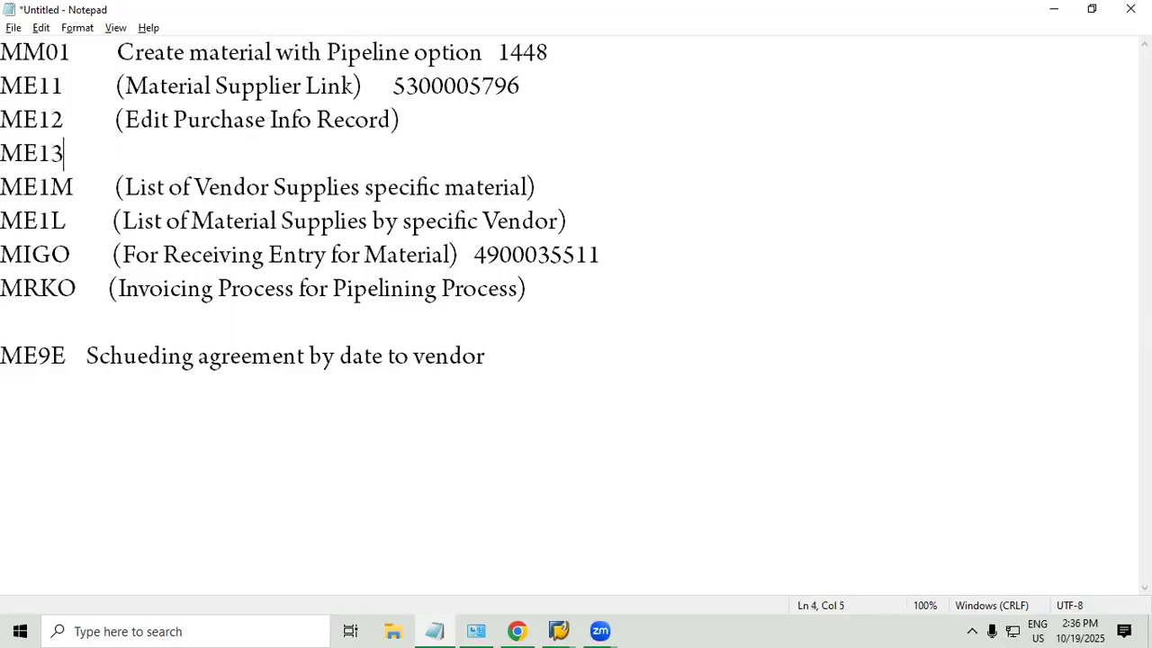
{"action": "type", "text": "    (v"}
{"action": "key", "text": "BackSpace"}
{"action": "type", "text": "vi"}
{"action": "key", "text": "BackSpace"}
{"action": "key", "text": "BackSpace"}
{"action": "type", "text": "F"}
{"action": "key", "text": "BackSpace"}
{"action": "type", "text": "View Purch"}
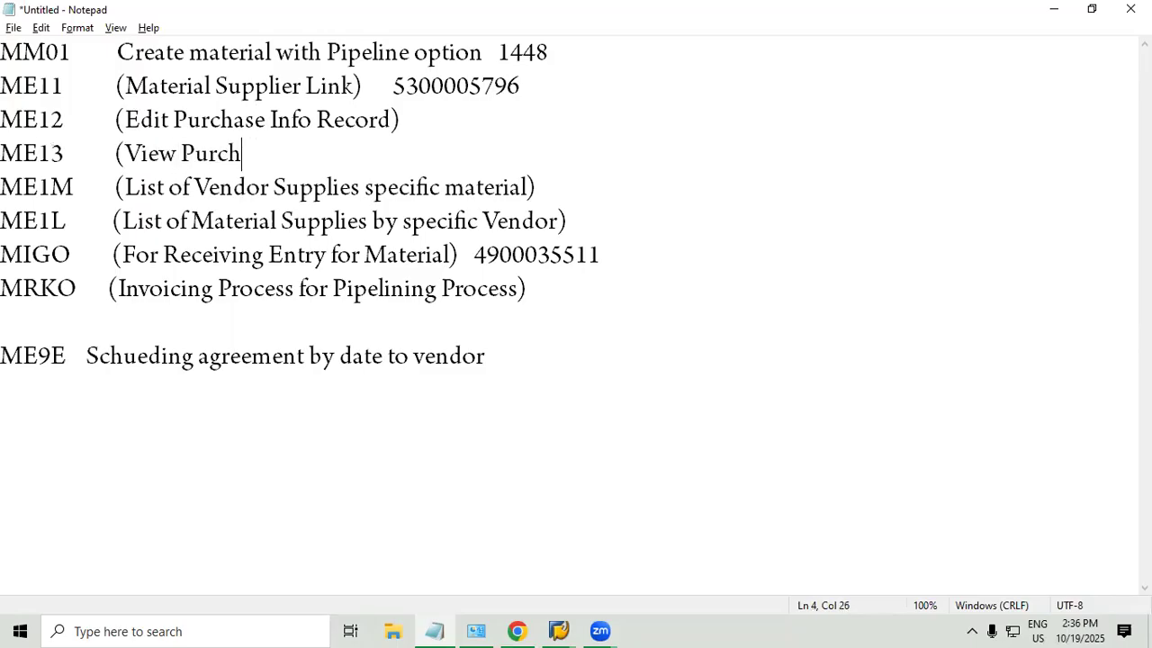
{"action": "type", "text": "ase Info Record)"}
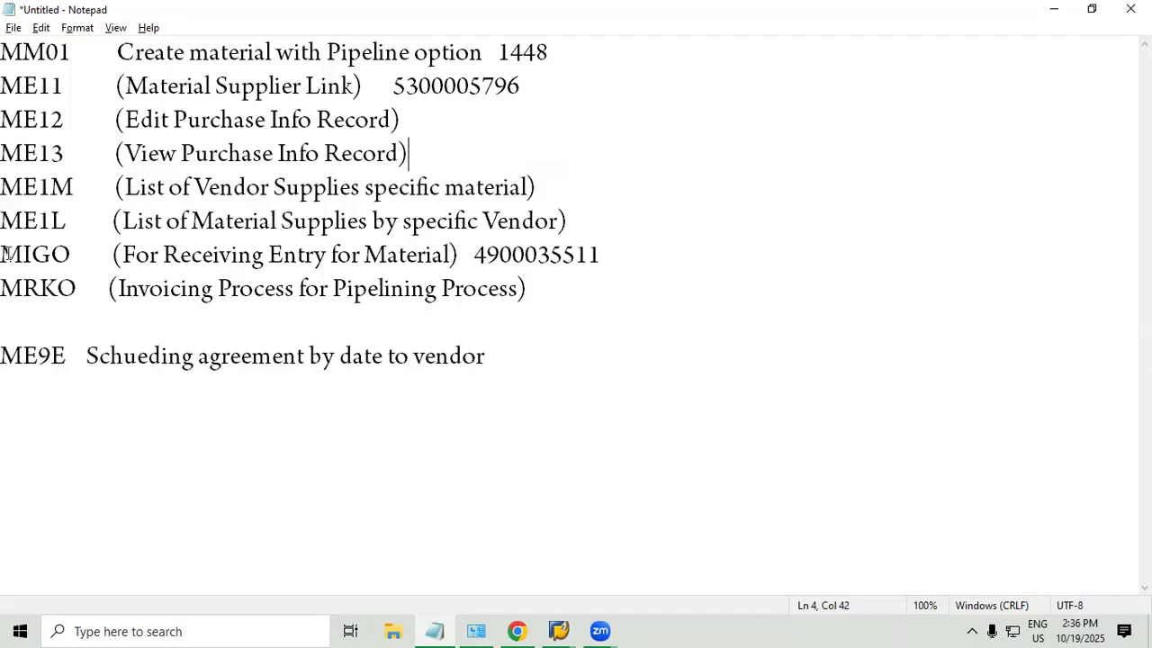
Review the MIGO receiving entry and the MRKO invoicing entry in the Notepad list, highlighting each line.
{"action": "left_click_drag", "start_coordinate": [5, 253], "coordinate": [841, 250]}
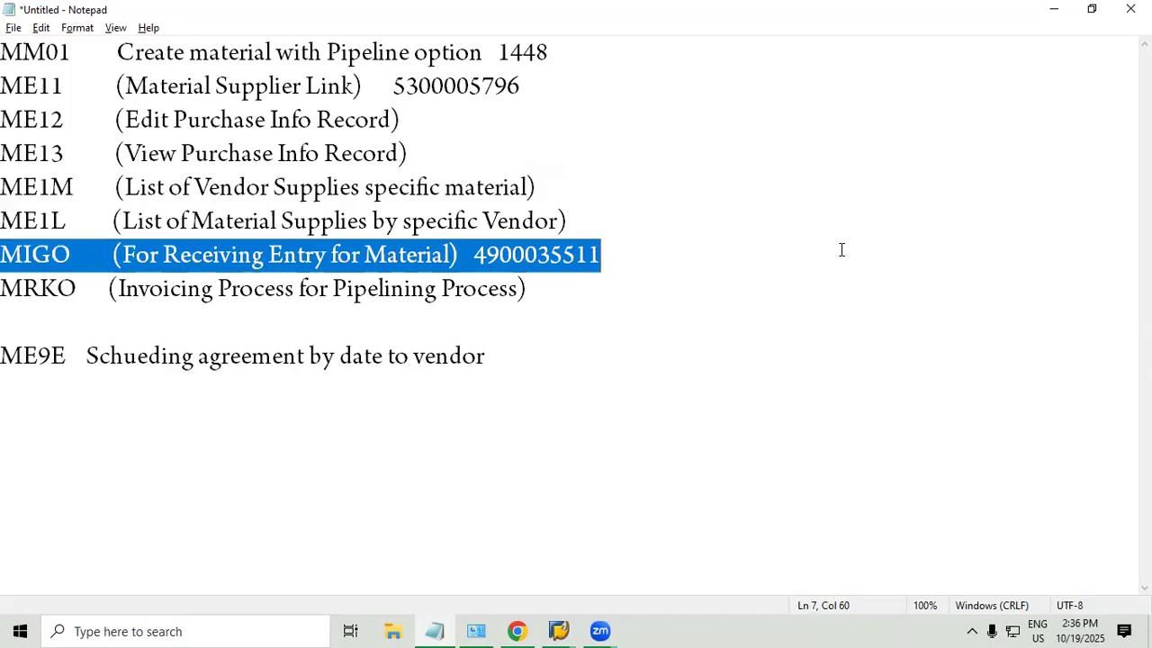
{"action": "left_click", "coordinate": [584, 298]}
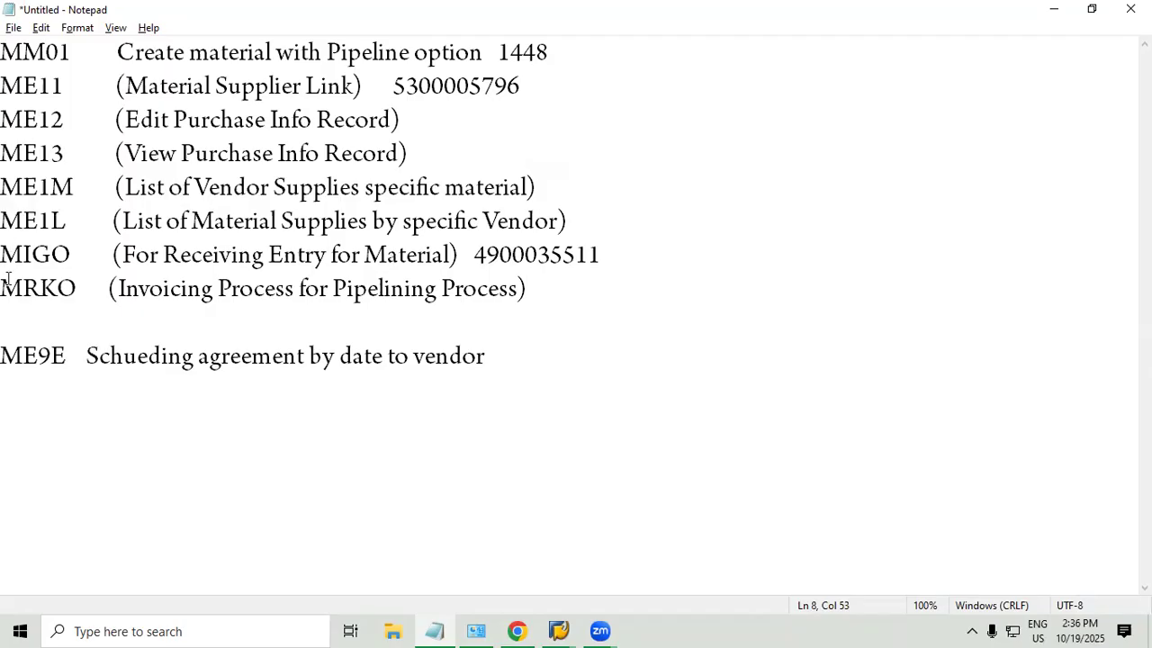
{"action": "left_click_drag", "start_coordinate": [5, 255], "coordinate": [613, 259]}
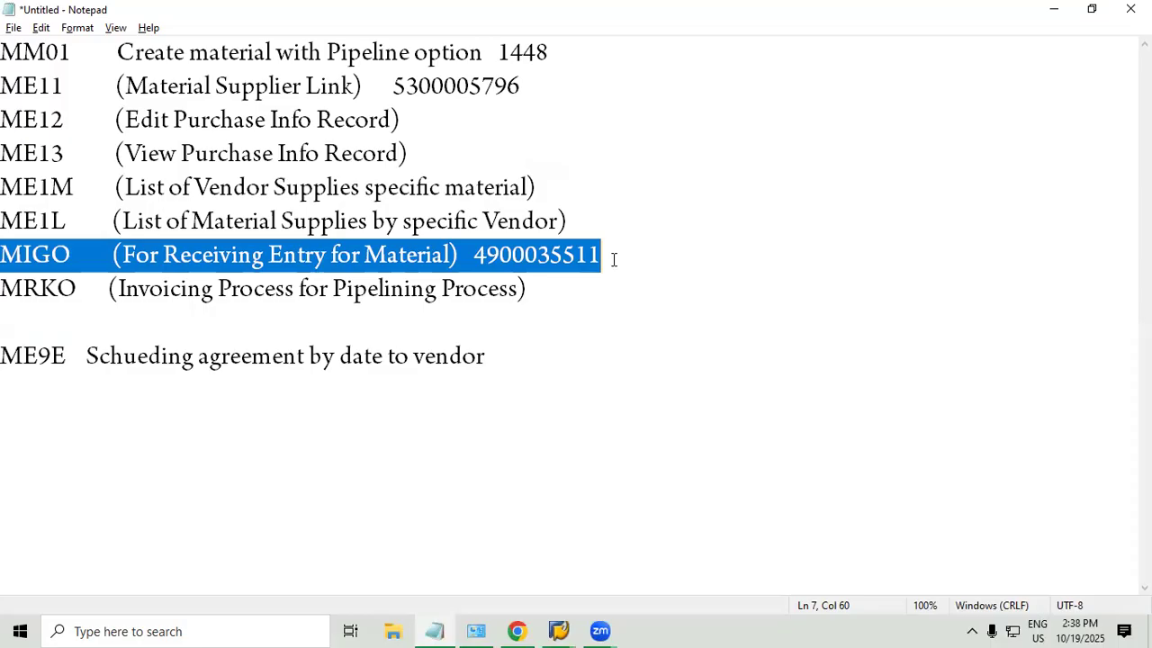
{"action": "left_click", "coordinate": [613, 259]}
{"action": "left_click_drag", "start_coordinate": [621, 259], "coordinate": [7, 267]}
{"action": "left_click", "coordinate": [565, 288]}
{"action": "left_click_drag", "start_coordinate": [565, 288], "coordinate": [7, 279]}
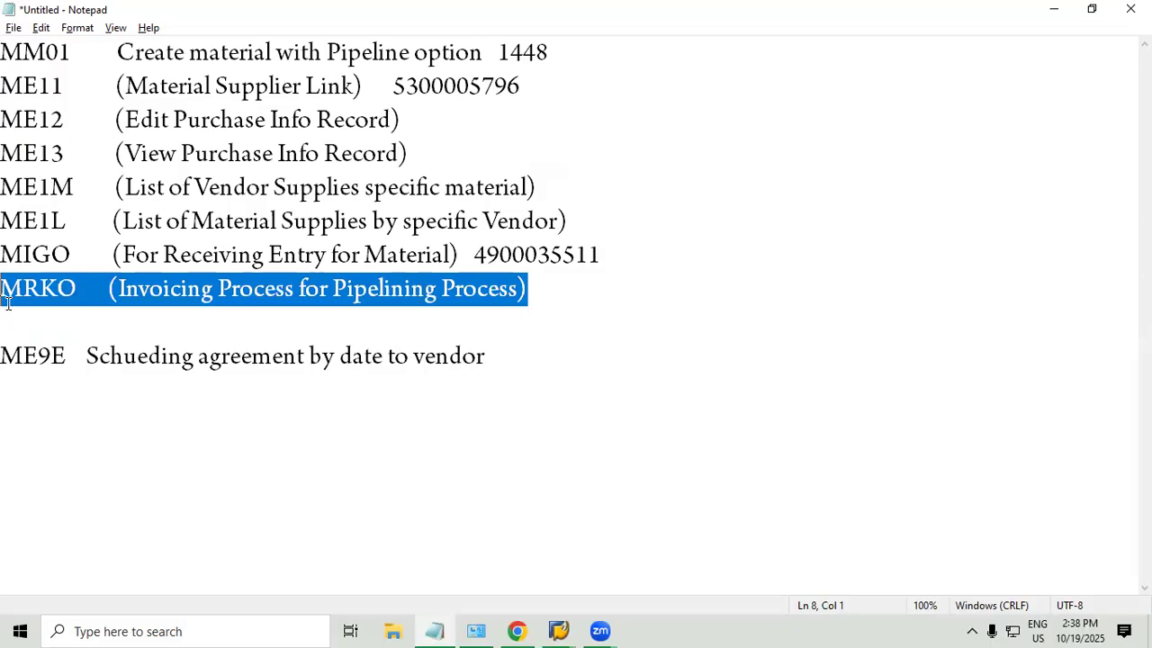
{"action": "left_click", "coordinate": [549, 304]}
{"action": "left_click", "coordinate": [466, 333]}
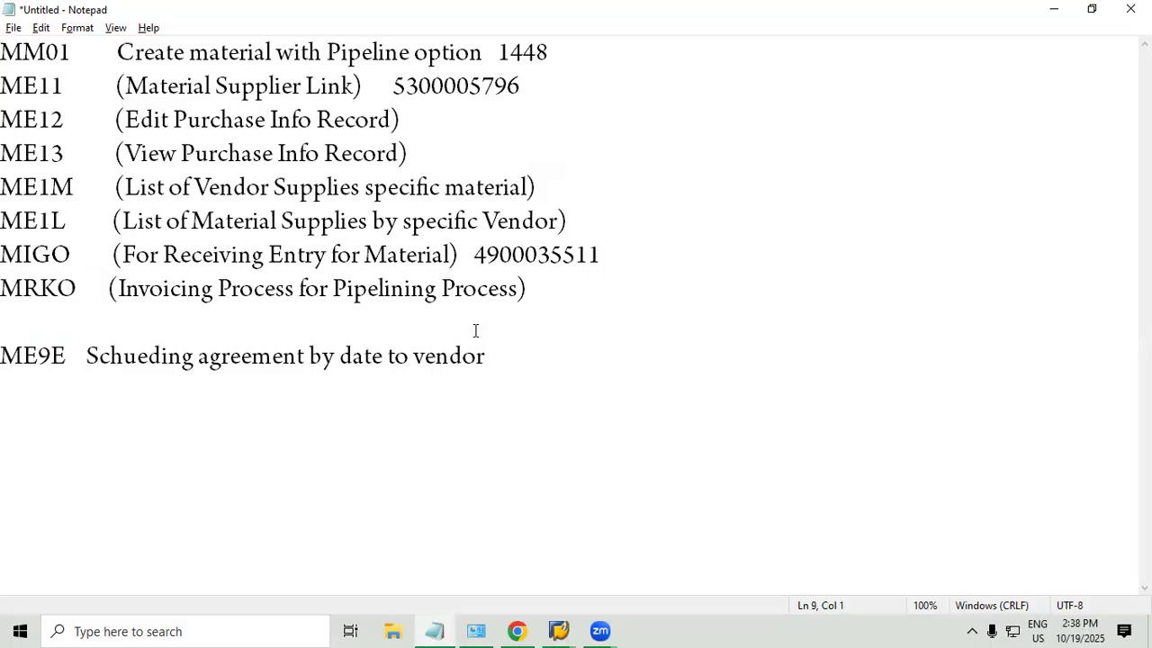